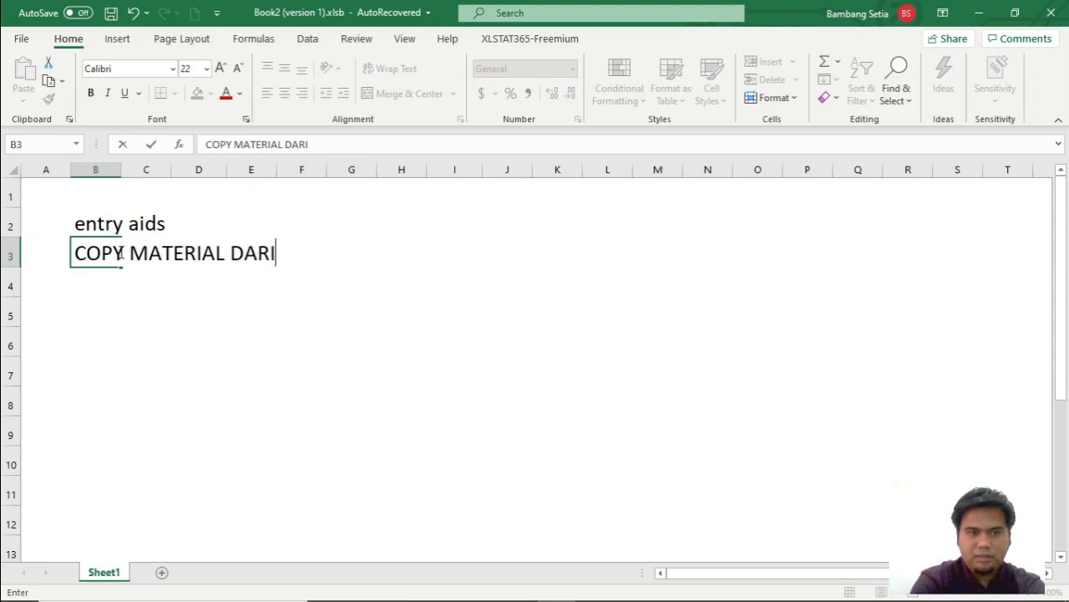
# Complete the text in cell B3 as COPY MATERIAL DARI PLANT LAIN.
pyautogui.write('PALA')
pyautogui.press('BackSpace')
pyautogui.press('BackSpace')
pyautogui.press('BackSpace')
pyautogui.write('LANT LAIN')
pyautogui.hotkey('ctrl', 'Return')
# Enter the label PLANT 1 in cell C5 and its plant code 1000 in cell D6.
pyautogui.press('Down')
pyautogui.press('Down')
pyautogui.press('Right')
pyautogui.write('PLANT')
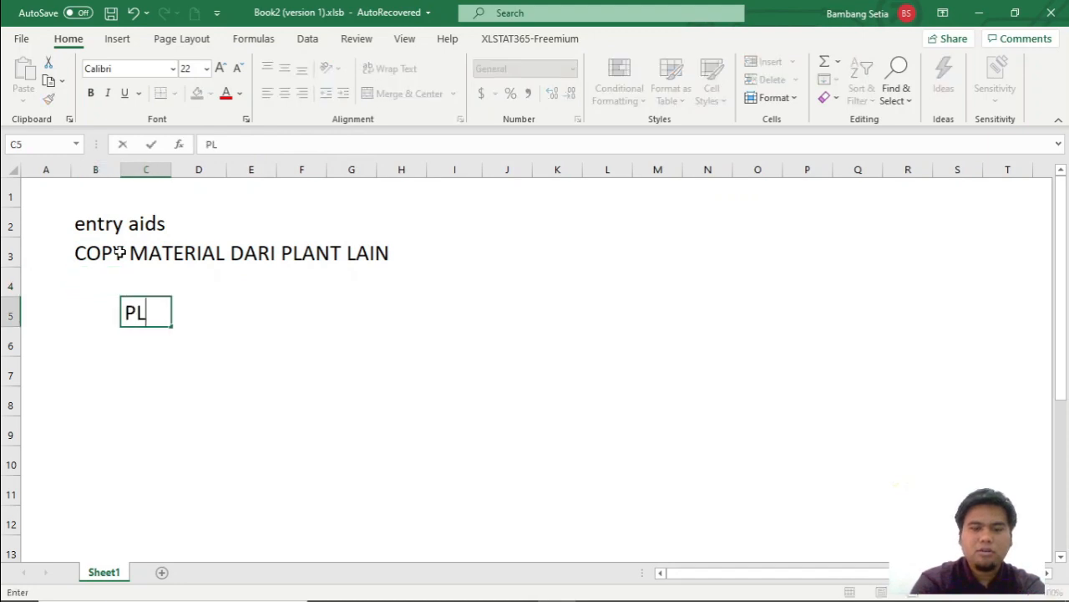
pyautogui.write(' 1')
pyautogui.press('Return')
pyautogui.press('Right')
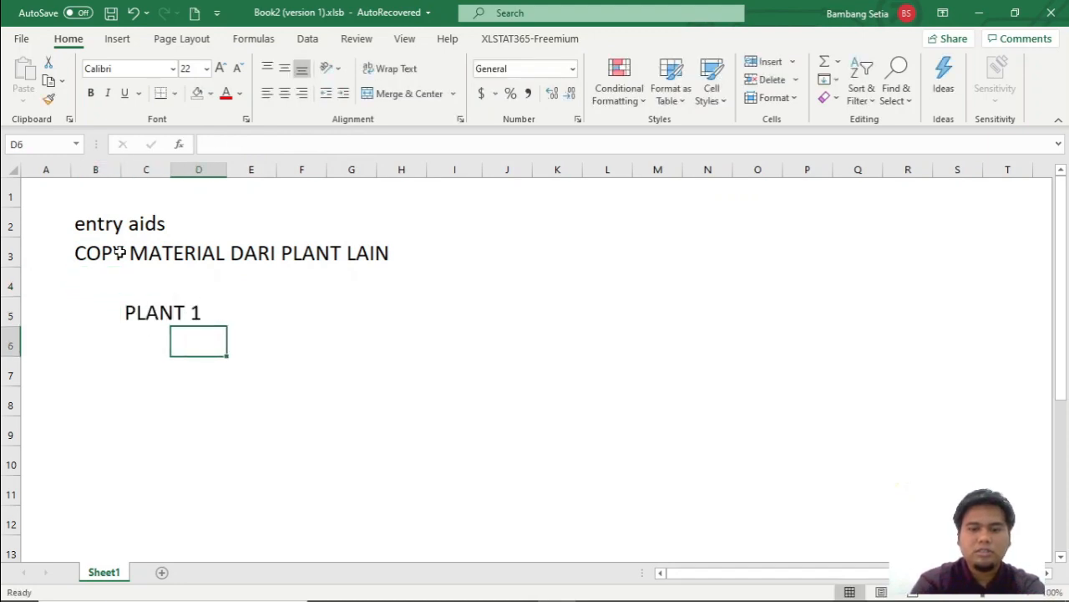
pyautogui.write('1000')
# Enter the label PLANT 2 in cell I5 and its plant code 1200 in cell J6.
pyautogui.press('Right')
pyautogui.press('Right')
pyautogui.press('Right')
pyautogui.press('Right')
pyautogui.press('Right')
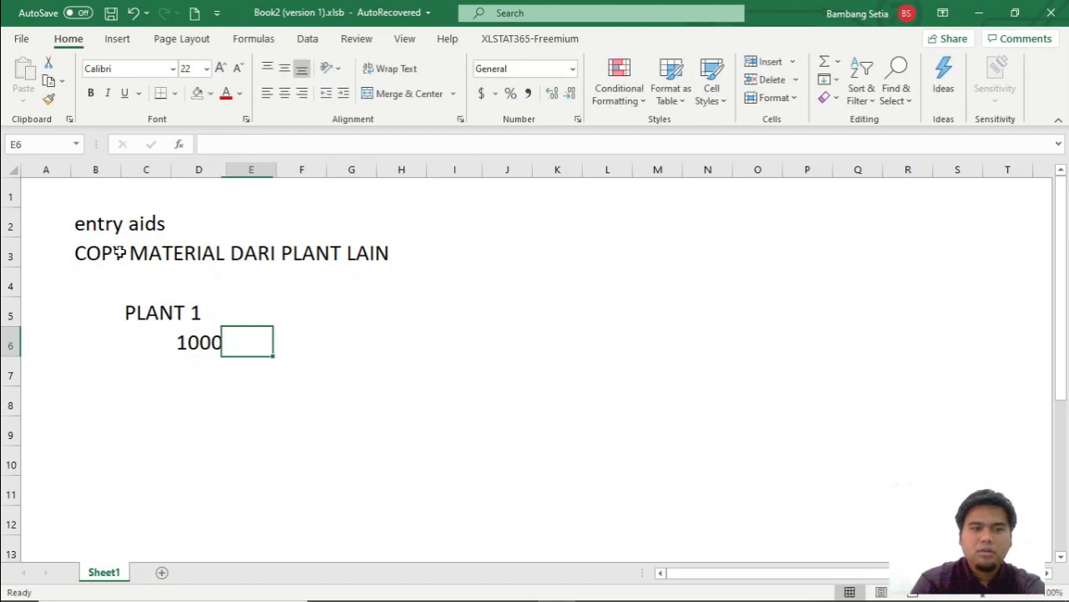
pyautogui.press('Up')
pyautogui.write('PLANT 2')
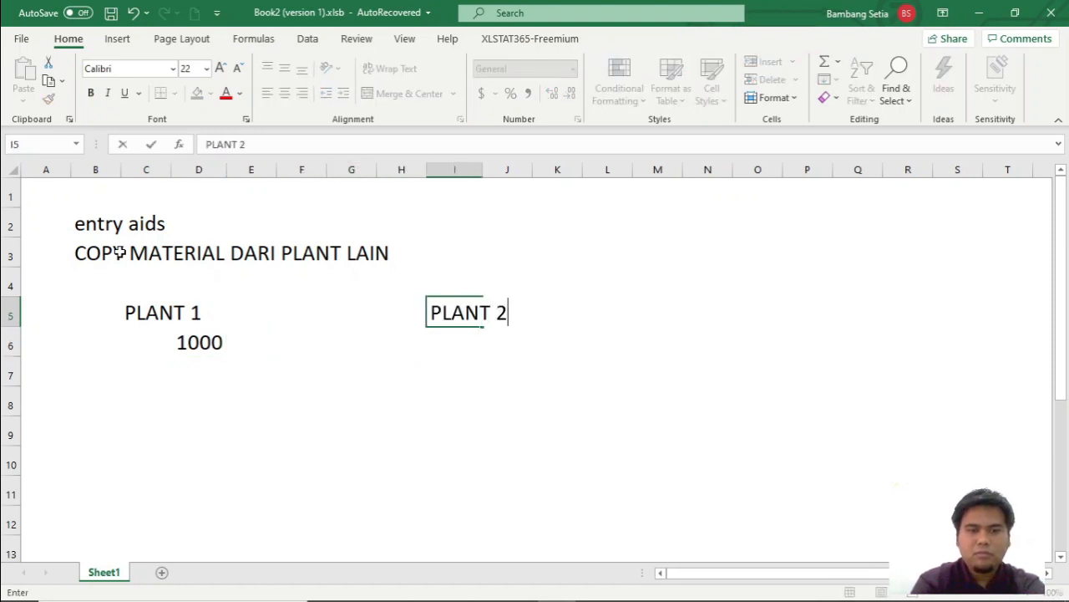
pyautogui.press('Return')
pyautogui.press('Right')
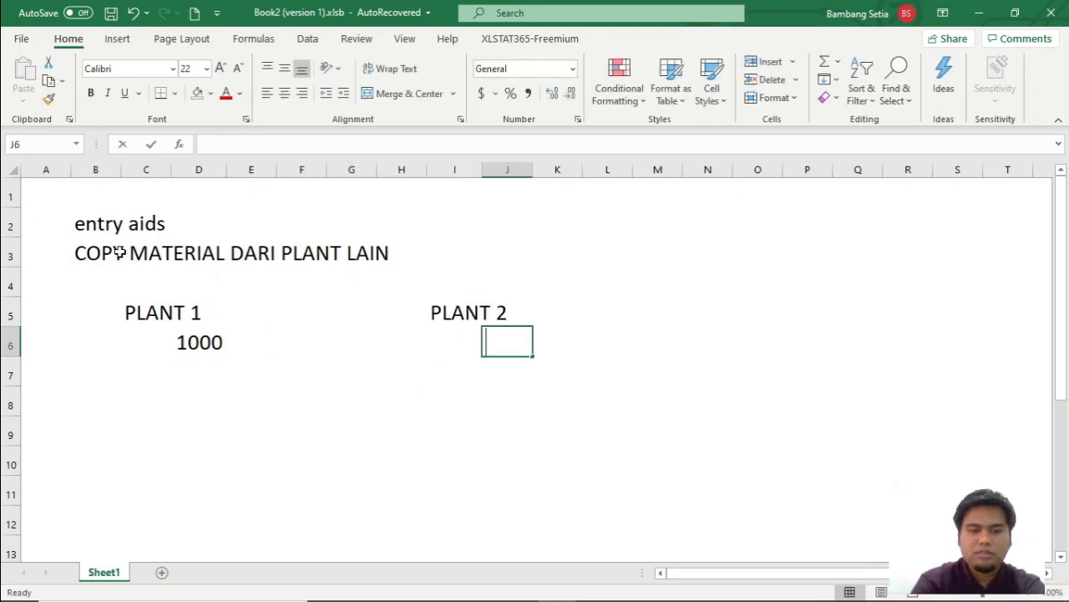
pyautogui.write('1200')
# Enter MATERIAL: T-M500YB## in cell J3.
pyautogui.press('Up')
pyautogui.press('Up')
pyautogui.press('Up')
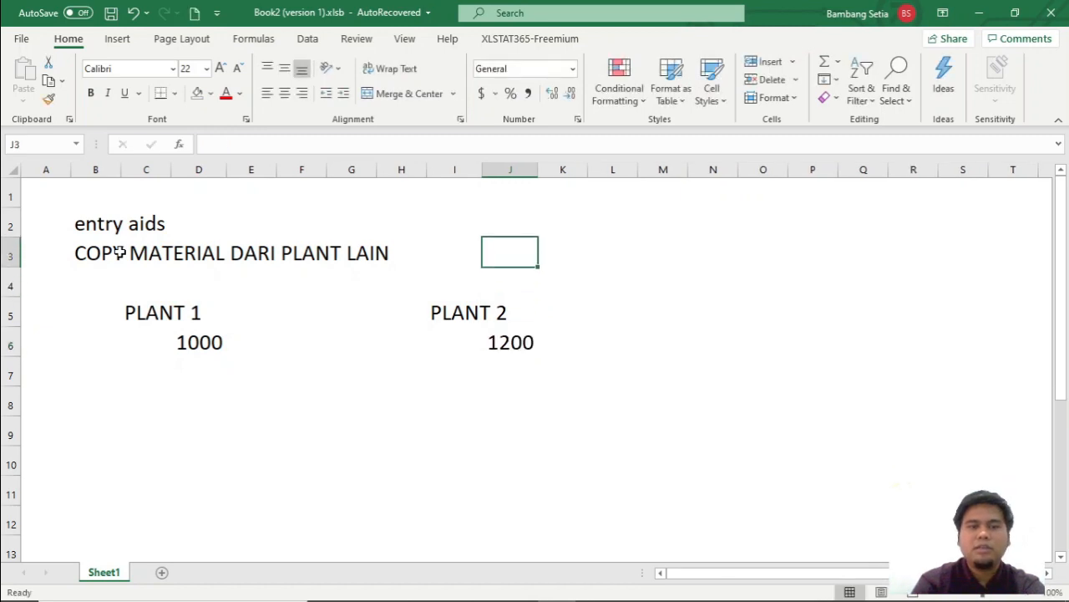
pyautogui.write('MATERIAL')
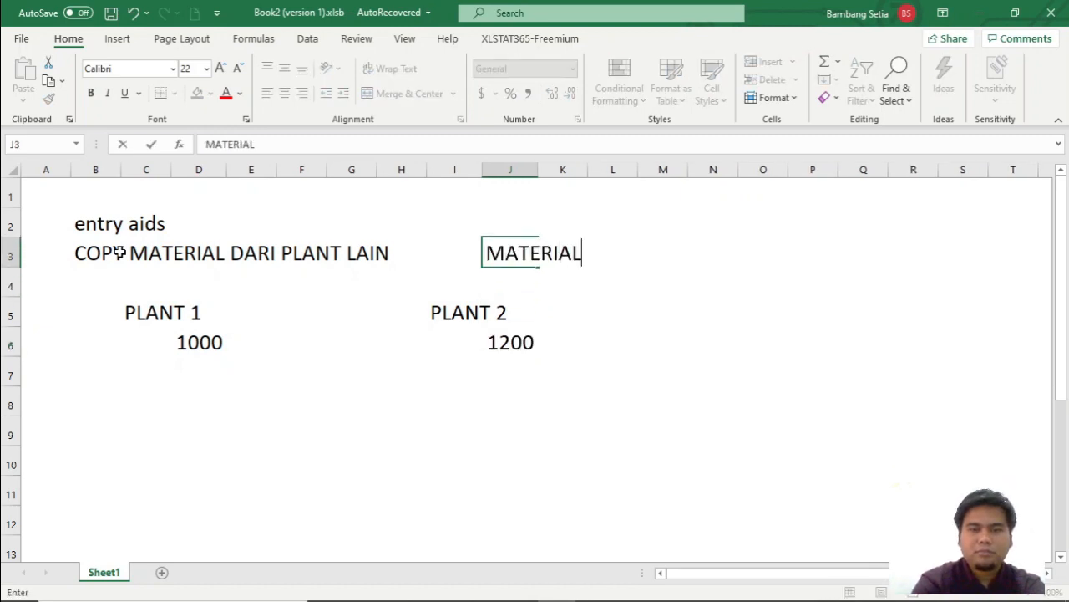
pyautogui.write(': T-M500YB#')
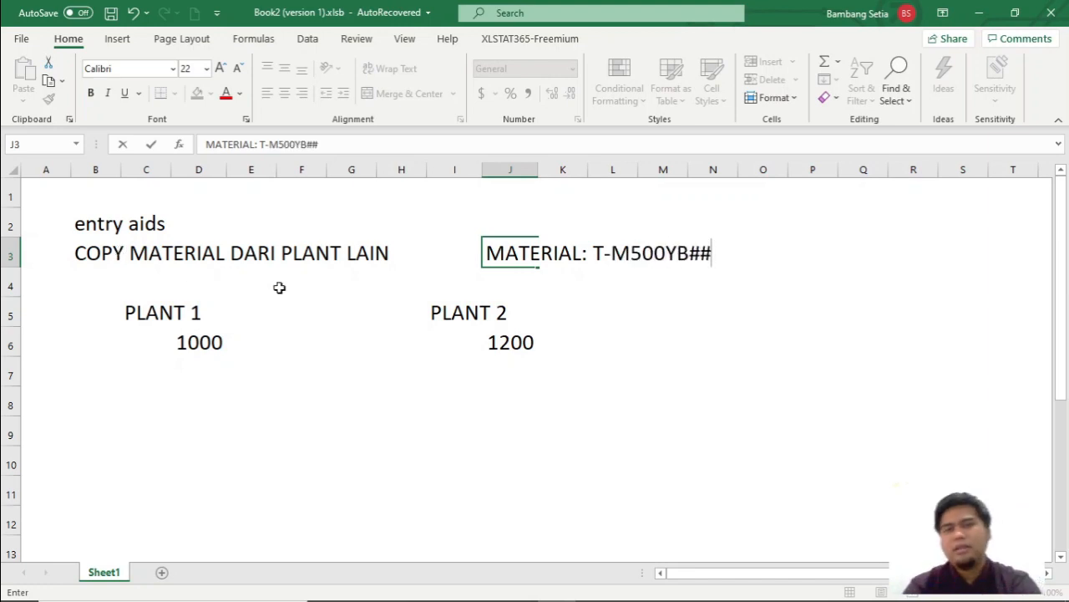
pyautogui.click(550, 305)
# Fill the material heading across cells J3:N3 with yellow.
pyautogui.moveTo(507, 249); pyautogui.dragTo(702, 254)
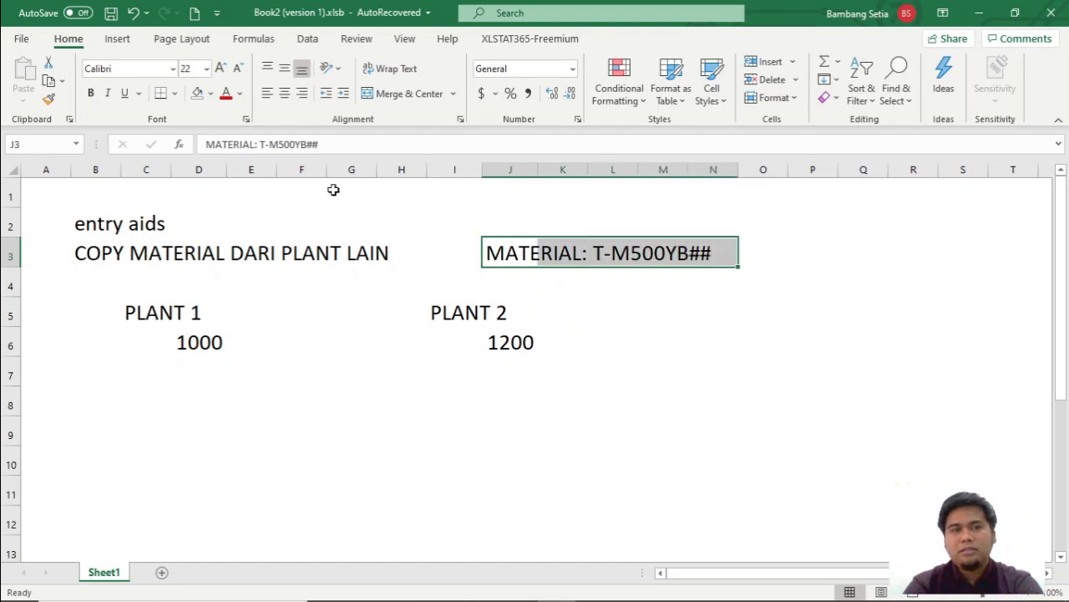
pyautogui.click(210, 93)
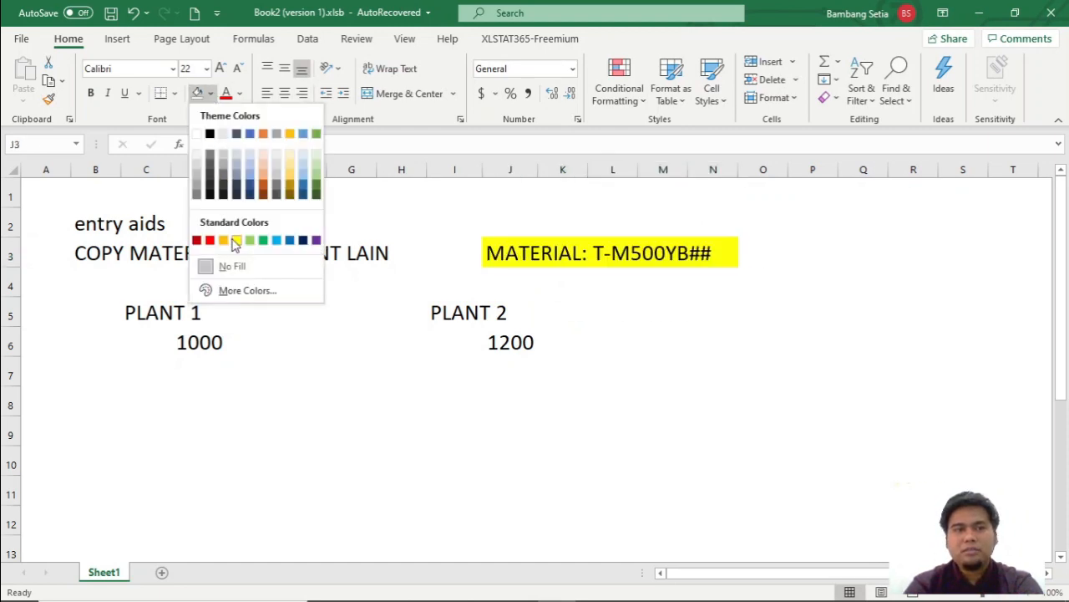
pyautogui.click(237, 240)
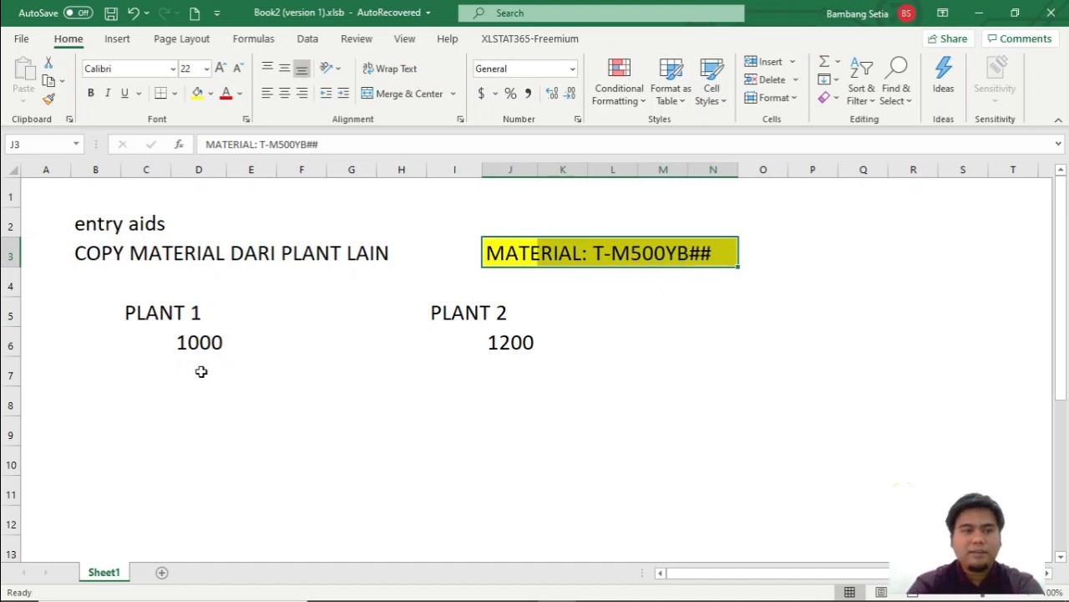
# Insert a straight arrow shape running from the PLANT 1 label to the PLANT 2 label.
pyautogui.click(182, 391)
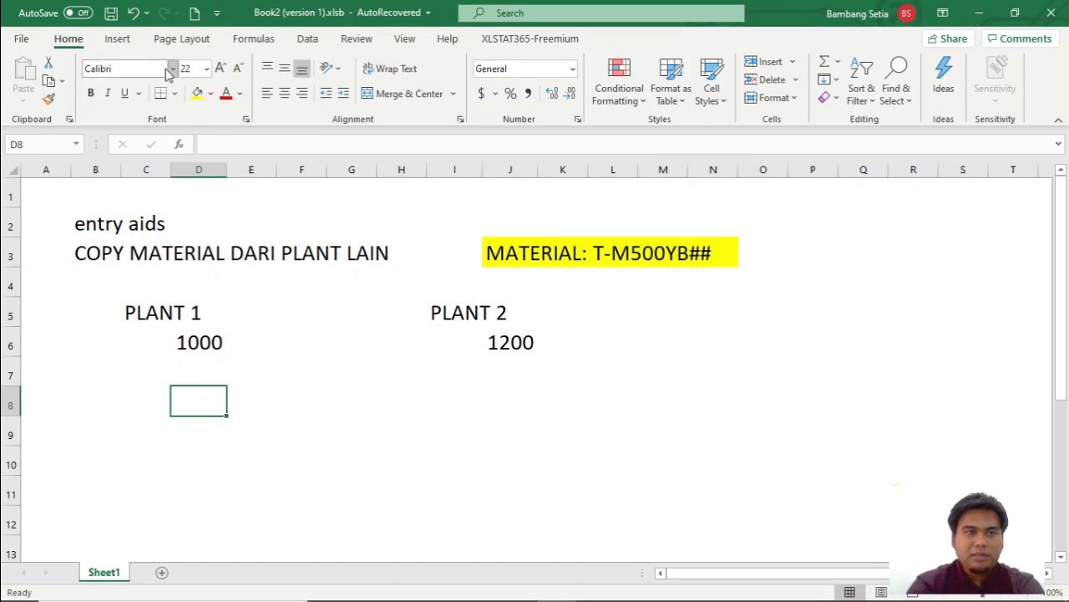
pyautogui.click(117, 38)
pyautogui.click(197, 98)
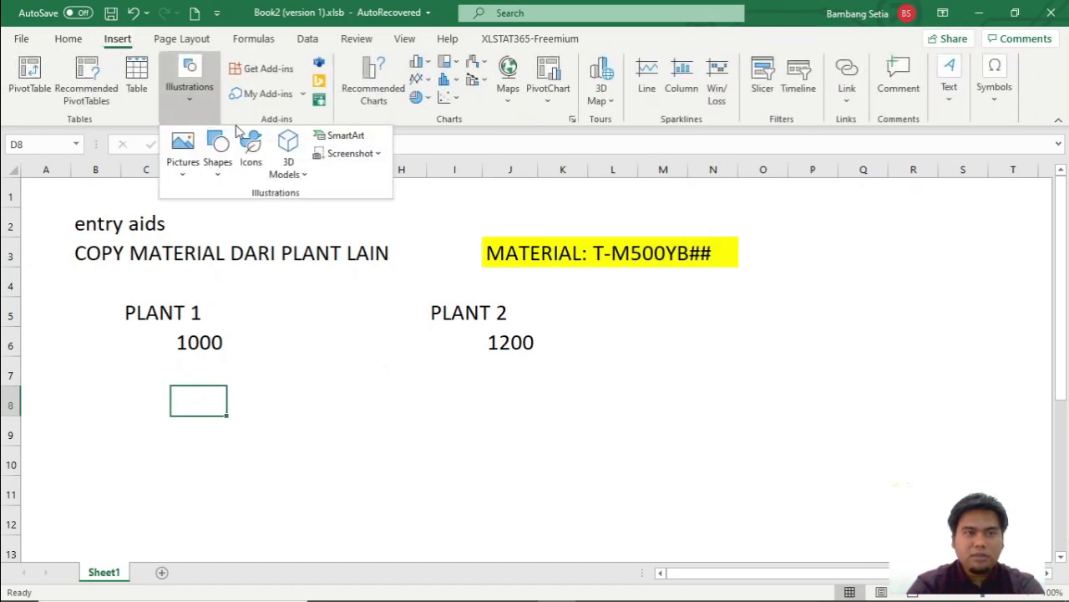
pyautogui.click(217, 155)
pyautogui.click(244, 216)
pyautogui.moveTo(230, 315); pyautogui.dragTo(416, 318)
pyautogui.click(211, 344)
pyautogui.moveTo(582, 251); pyautogui.dragTo(550, 314)
pyautogui.click(473, 344)
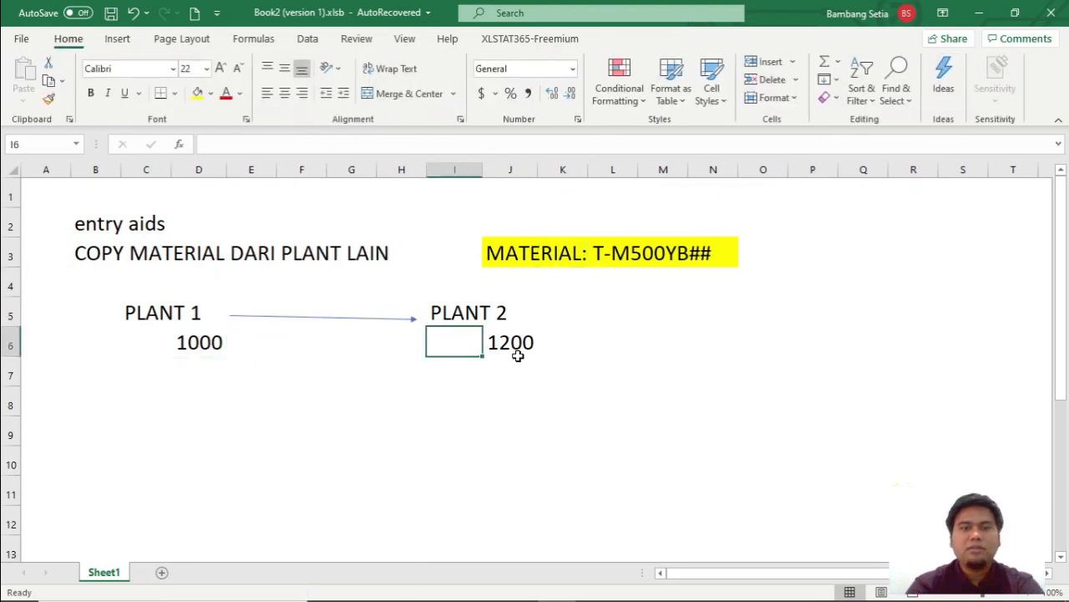
pyautogui.click(513, 351)
pyautogui.click(584, 349)
# Switch to the SCM500 PDF in Foxit Reader and read the Solution 9: Entry Aids instructions for copying the material master record.
pyautogui.hotkey('alt', 'Tab')
pyautogui.hotkey('alt', 'Tab')
pyautogui.hotkey('alt', 'Tab')
pyautogui.hotkey('alt', 'Tab')
pyautogui.hotkey('alt', 'Tab')
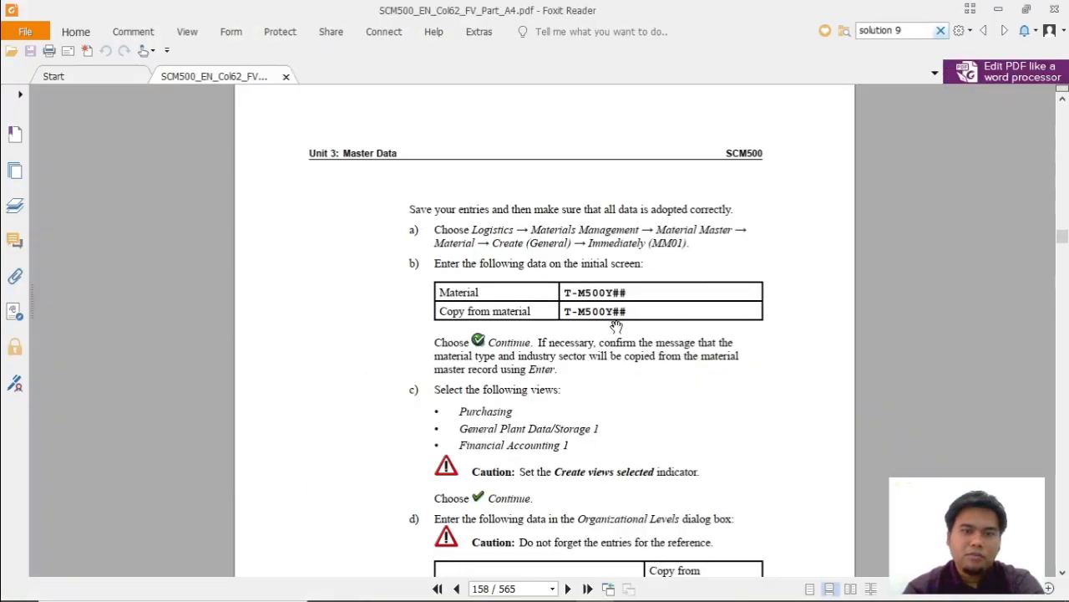
pyautogui.scroll(-4, 603, 326)
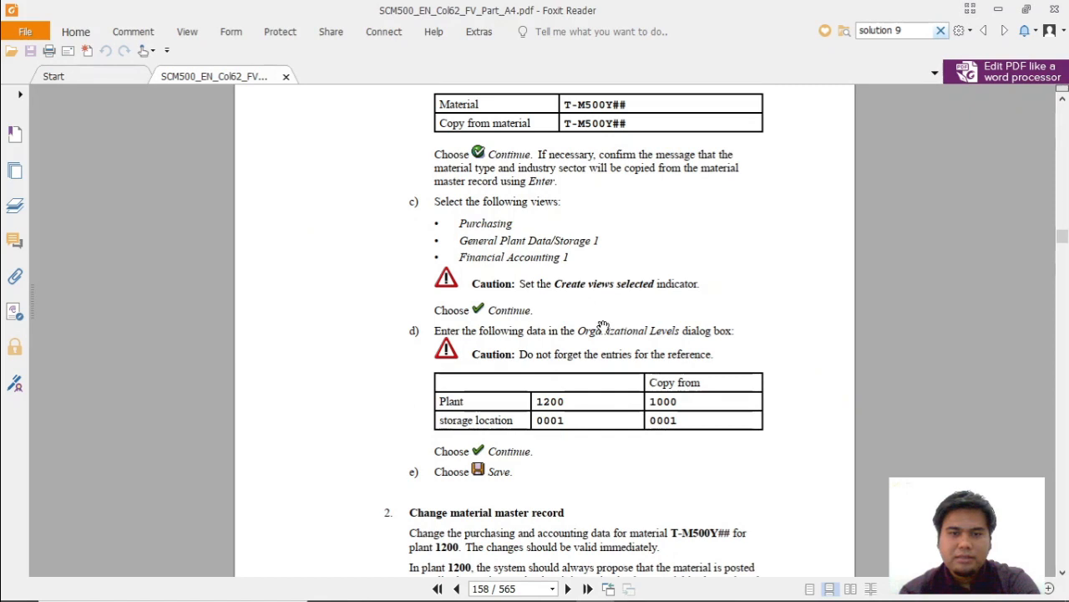
pyautogui.scroll(1, 603, 325)
pyautogui.scroll(5, 628, 326)
pyautogui.scroll(15, 628, 326)
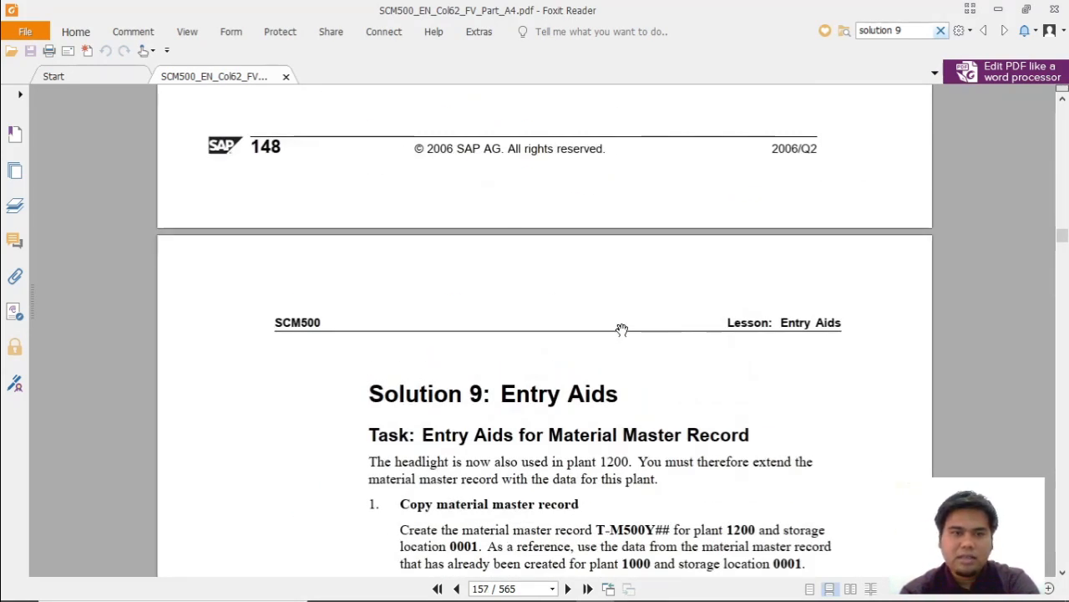
pyautogui.scroll(-9, 622, 330)
pyautogui.scroll(-15, 622, 329)
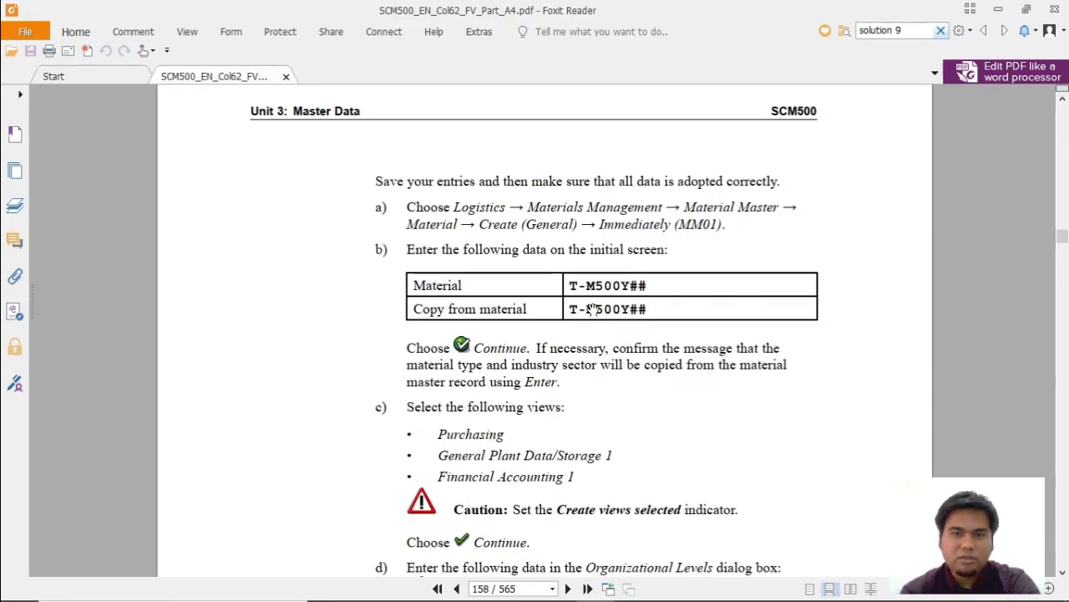
# Switch to SAP Easy Access and run transaction MM01 to create a material.
pyautogui.hotkey('alt', 'Tab')
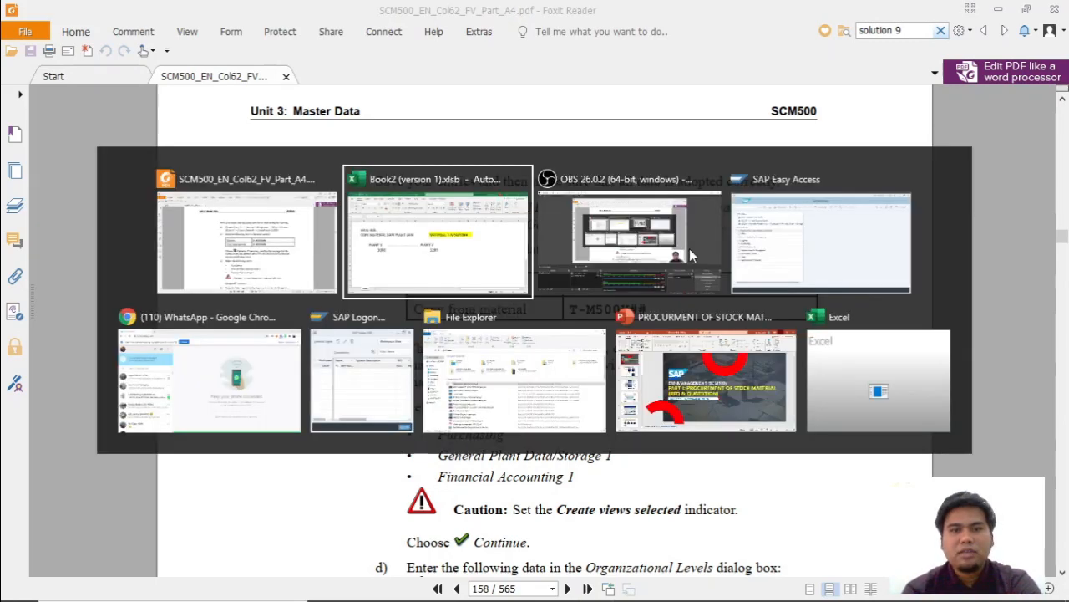
pyautogui.click(690, 248)
pyautogui.click(570, 267)
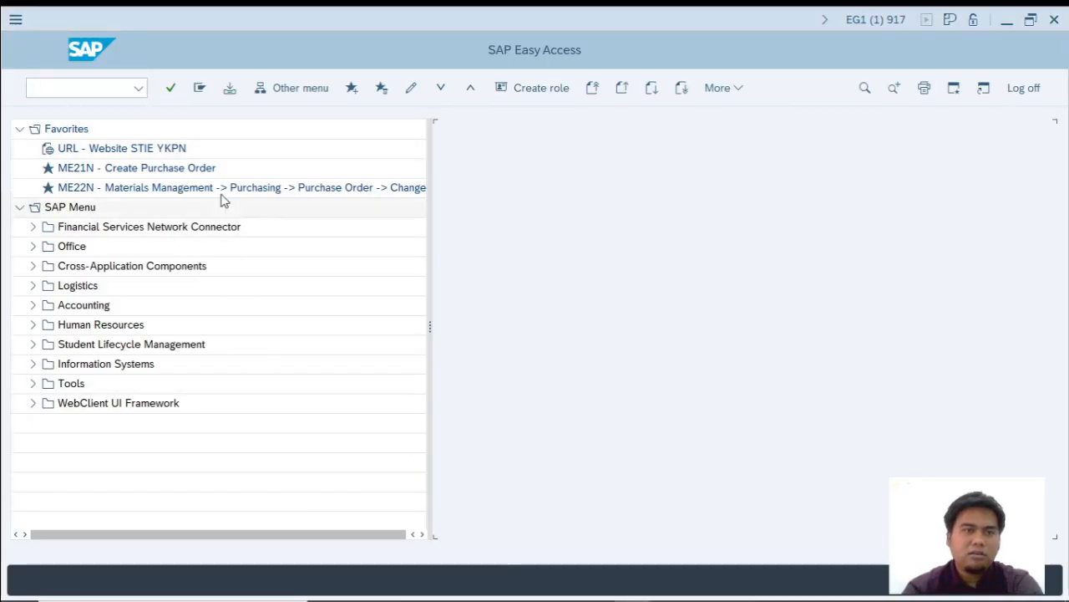
pyautogui.write('MM01')
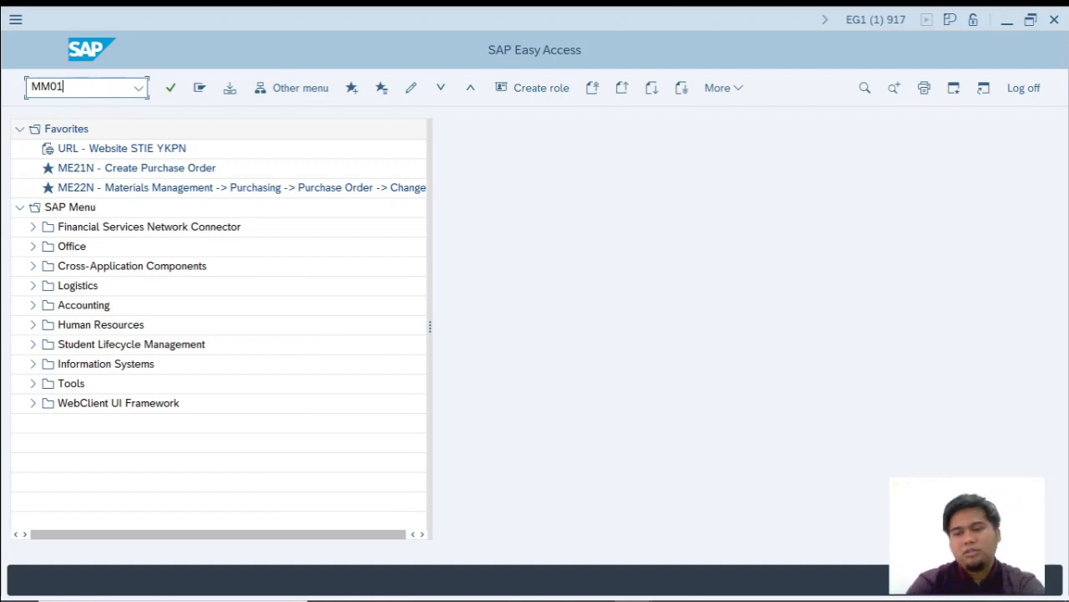
pyautogui.press('Return')
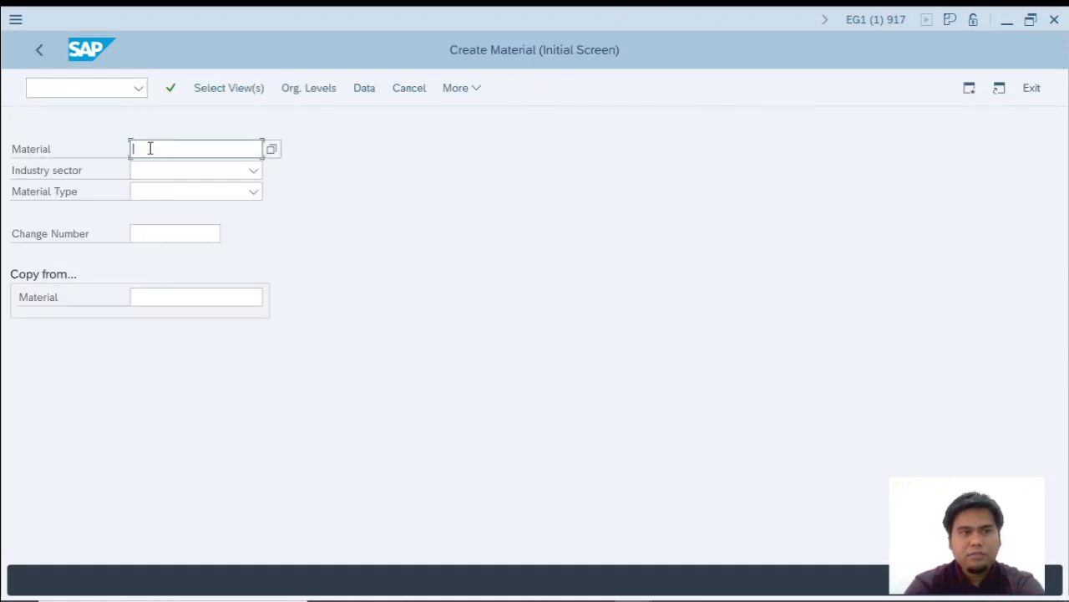
# Enter T-M500YB00 as the material to create and check the PDF instructions in Foxit Reader for the copy-from entry.
pyautogui.write('T-')
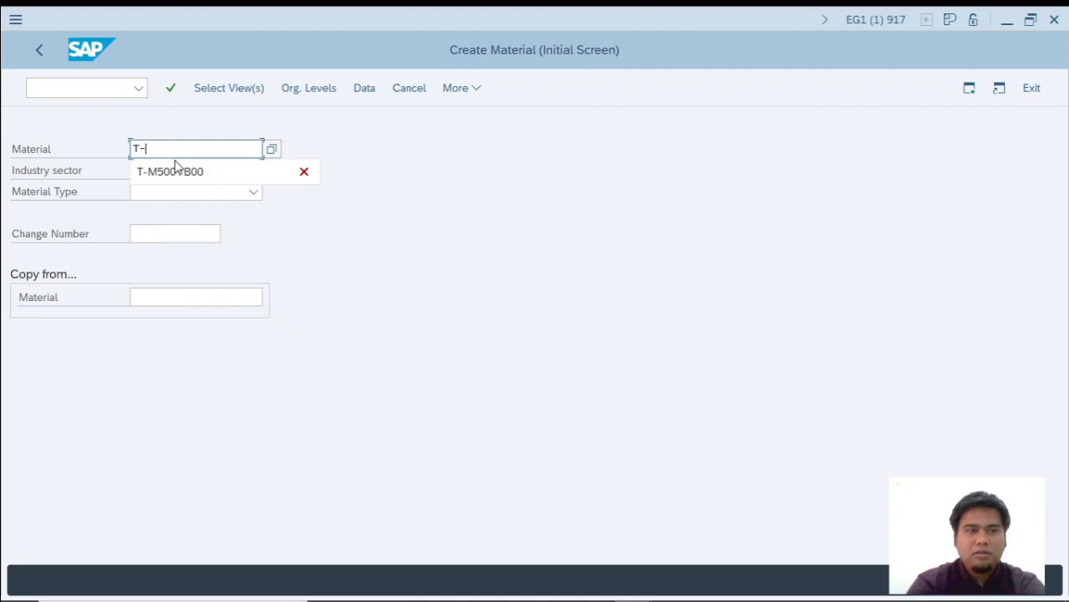
pyautogui.click(175, 171)
pyautogui.hotkey('alt', 'Tab')
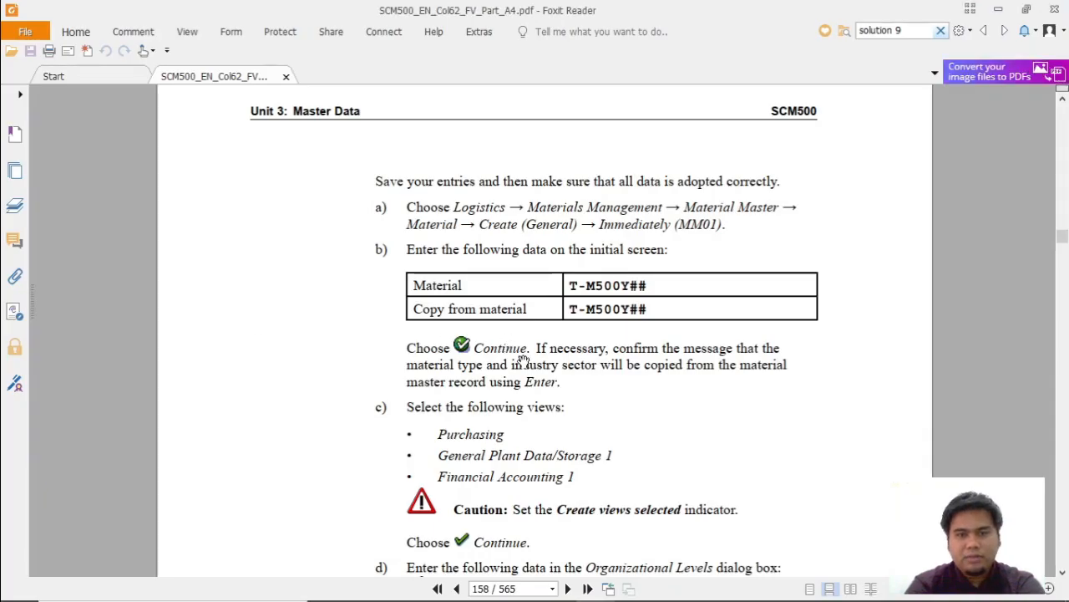
pyautogui.scroll(-3, 523, 359)
pyautogui.scroll(2, 523, 359)
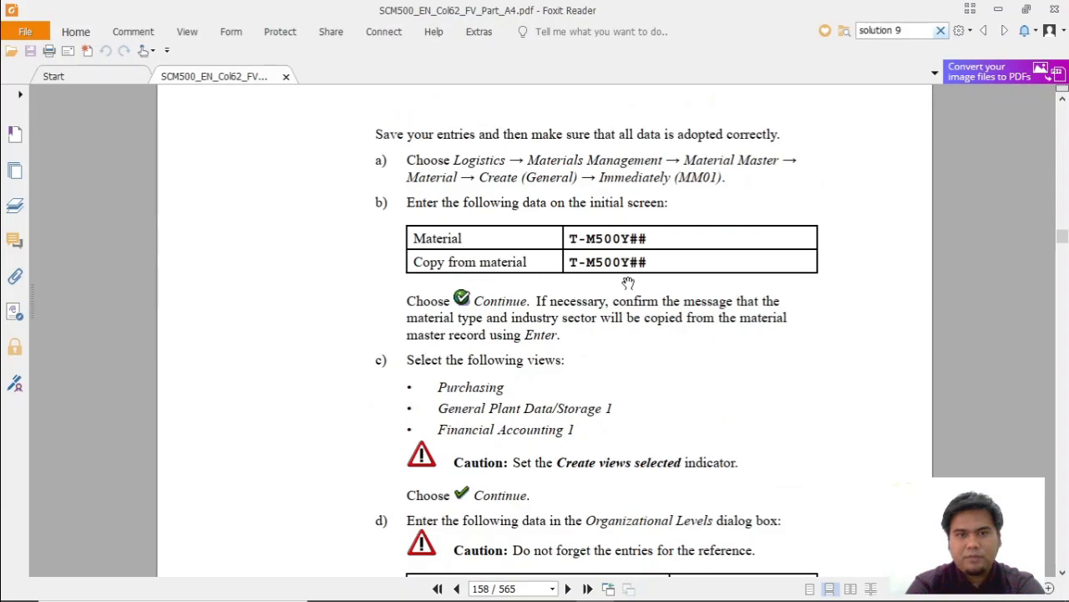
# Return to SAP, set the copy-from material to T-M500YB00, and accept the entries to proceed to view selection.
pyautogui.hotkey('alt', 'Tab')
pyautogui.click(178, 296)
pyautogui.write('T')
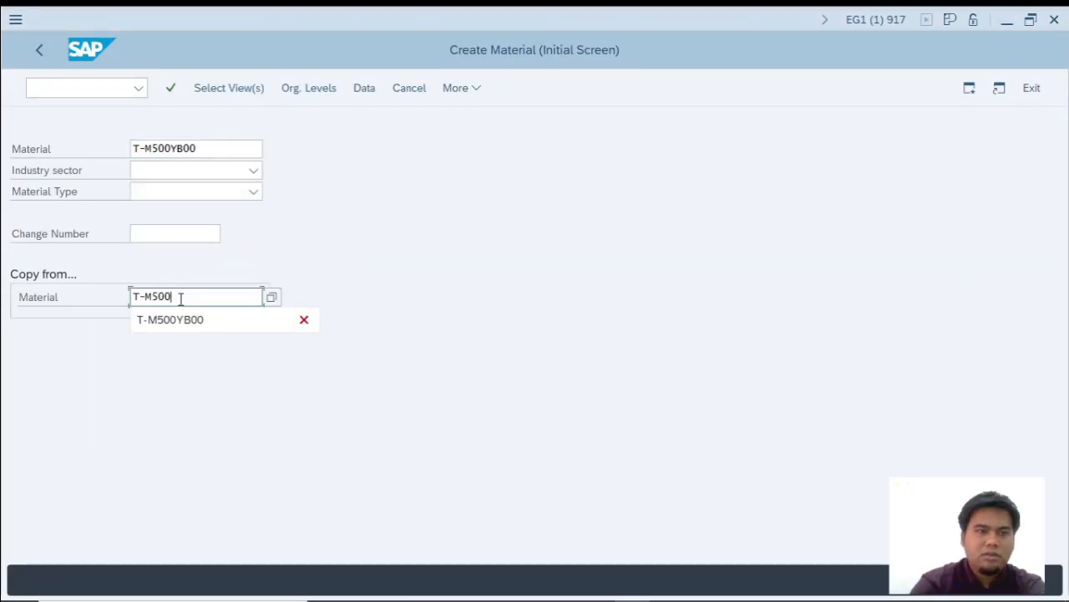
pyautogui.write('-M500')
pyautogui.click(210, 319)
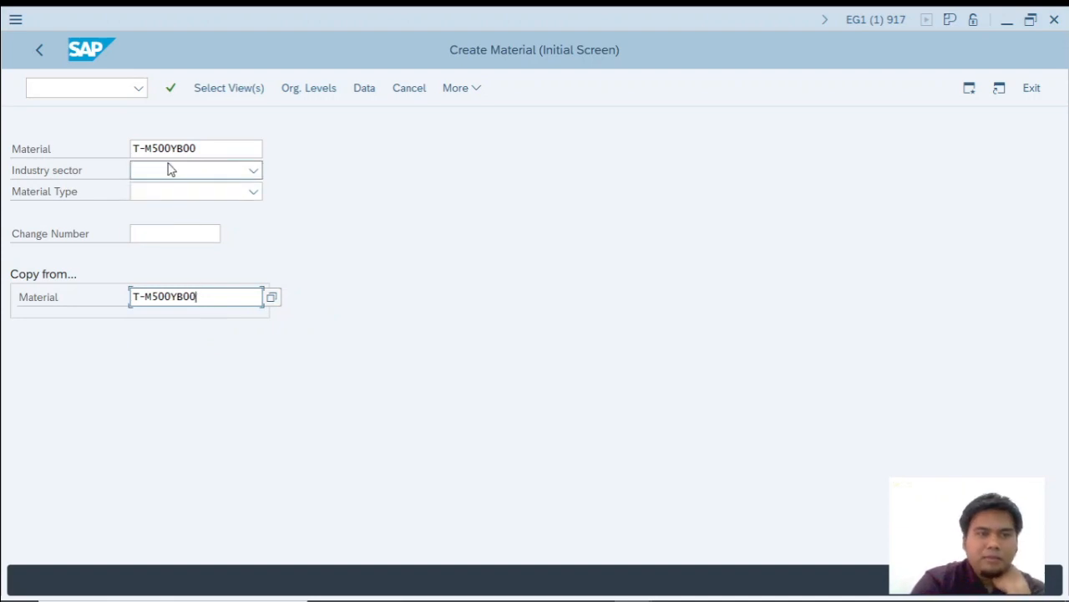
pyautogui.press('Return')
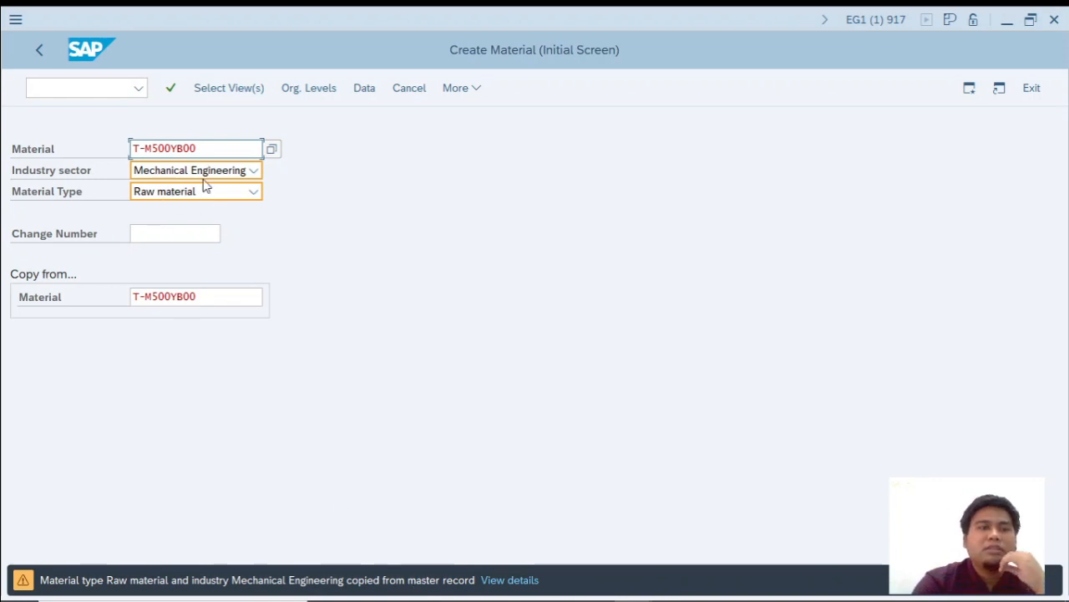
pyautogui.press('Return')
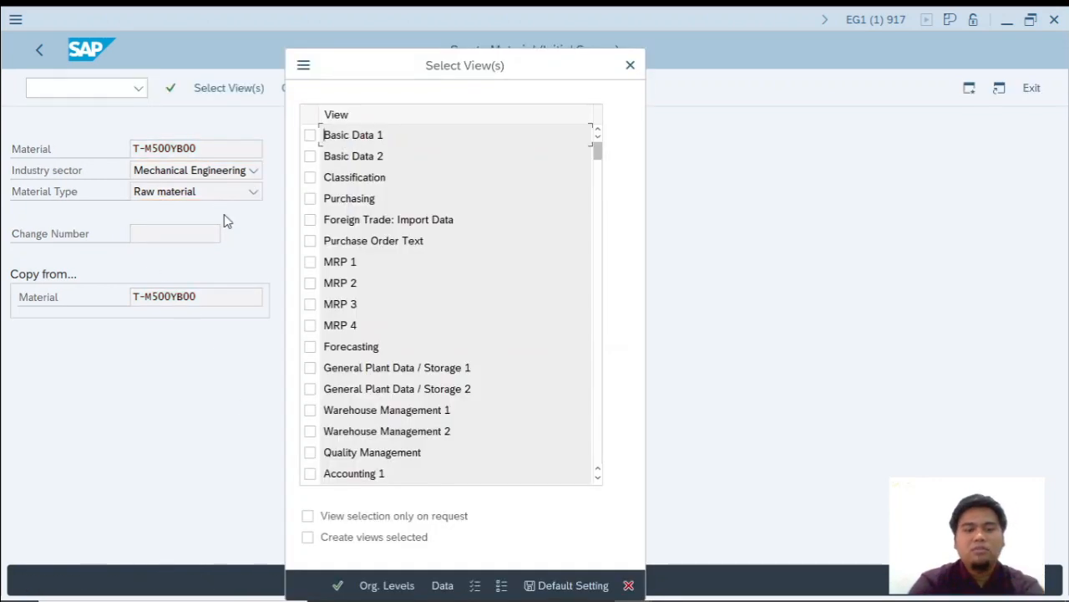
# Select the Purchasing, General Plant Data / Storage 1 and Accounting 1 views in SAP, checking them against the PDF in Foxit Reader.
pyautogui.hotkey('alt', 'Tab')
pyautogui.scroll(-2, 502, 364)
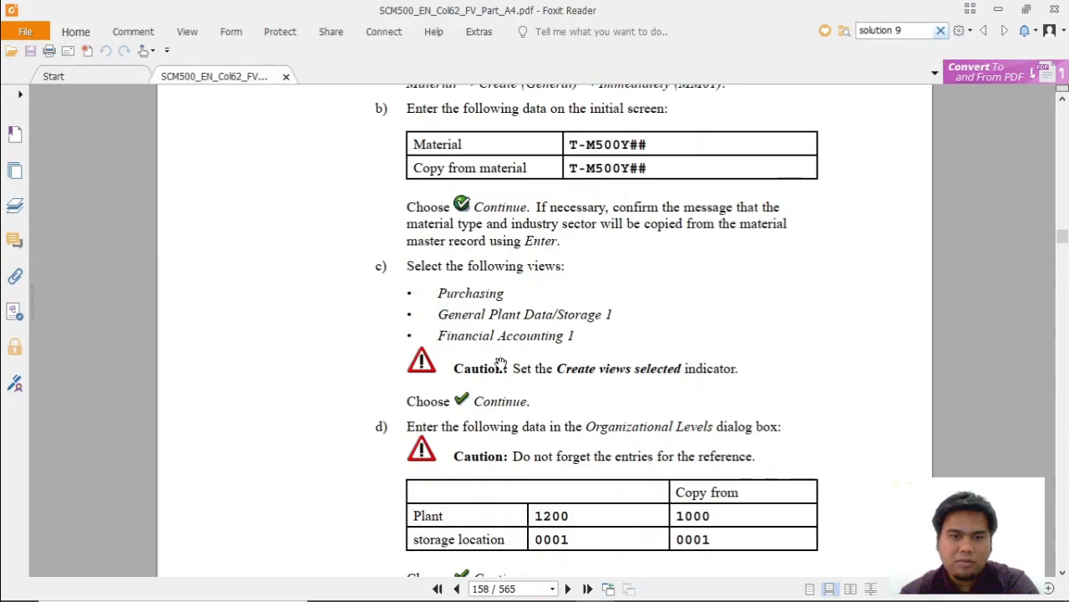
pyautogui.hotkey('alt', 'Tab')
pyautogui.click(310, 198)
pyautogui.hotkey('alt', 'Tab')
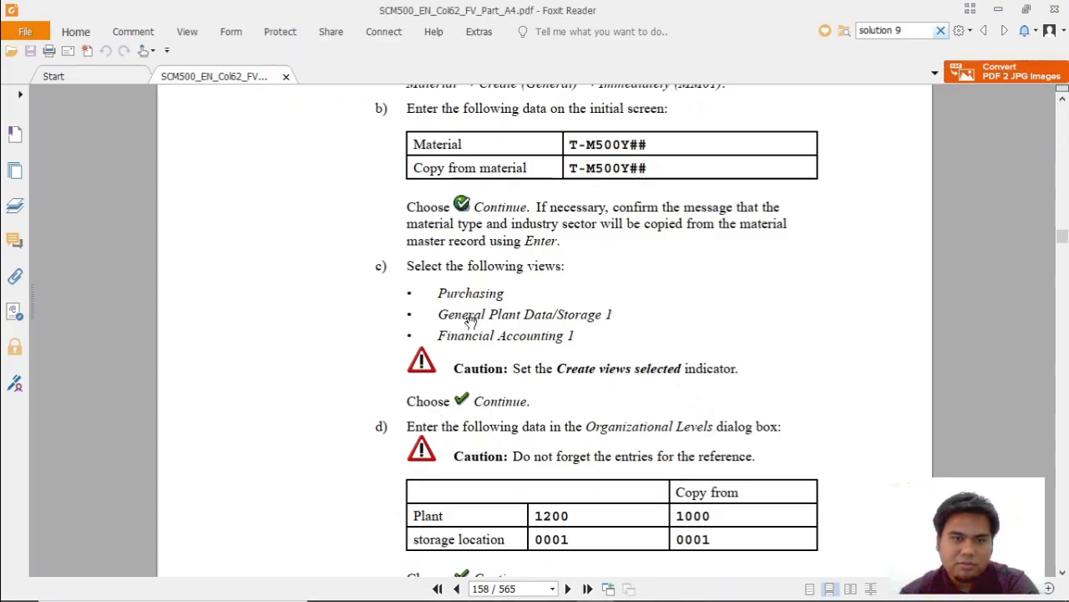
pyautogui.hotkey('alt', 'Tab')
pyautogui.hotkey('alt', 'Tab')
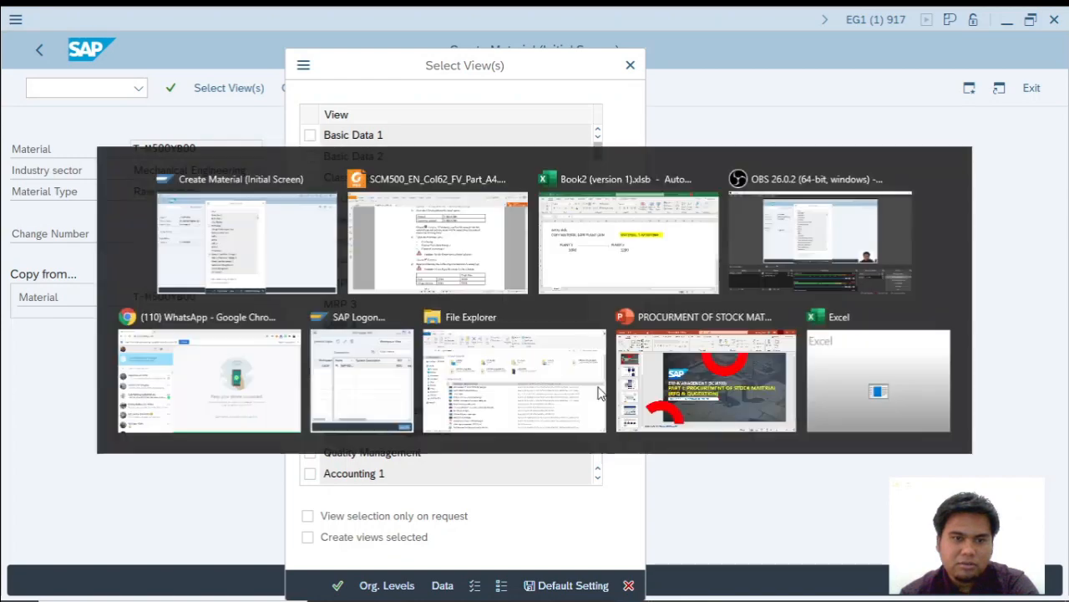
pyautogui.hotkey('alt', 'Tab')
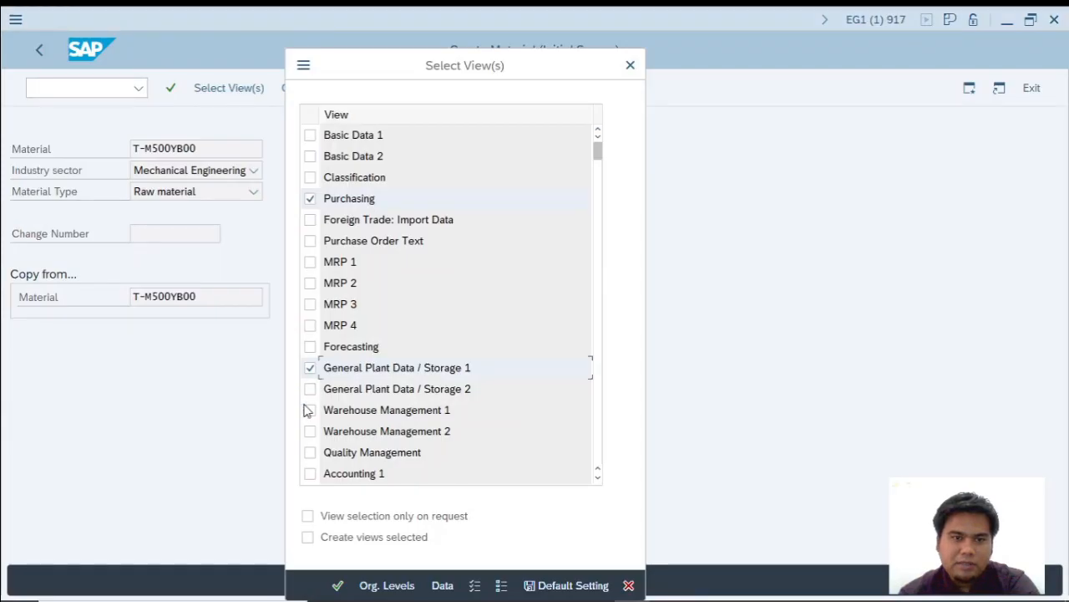
pyautogui.click(310, 473)
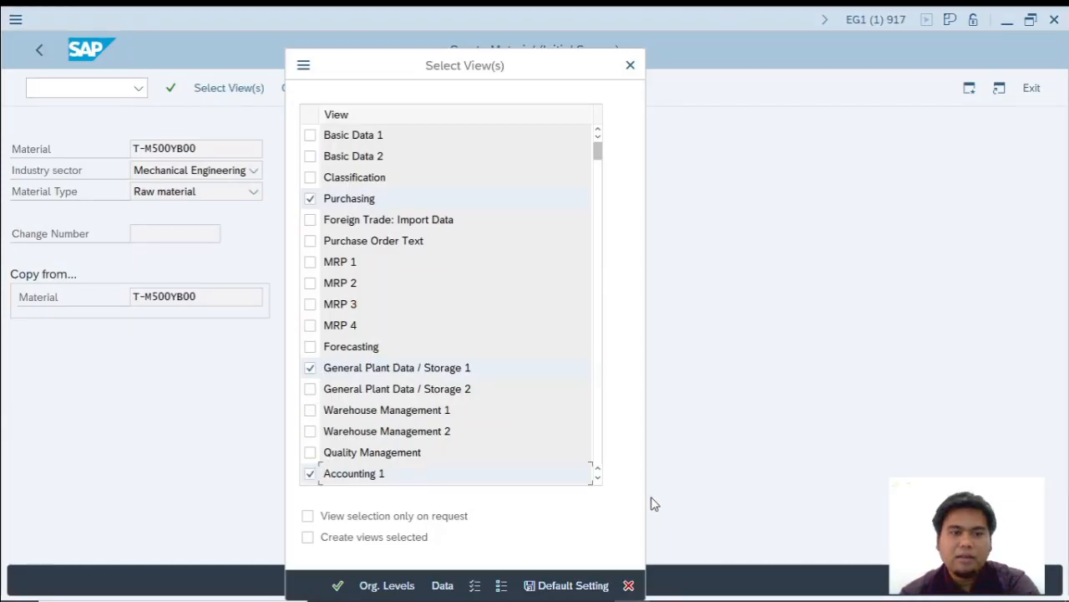
pyautogui.hotkey('alt', 'Tab')
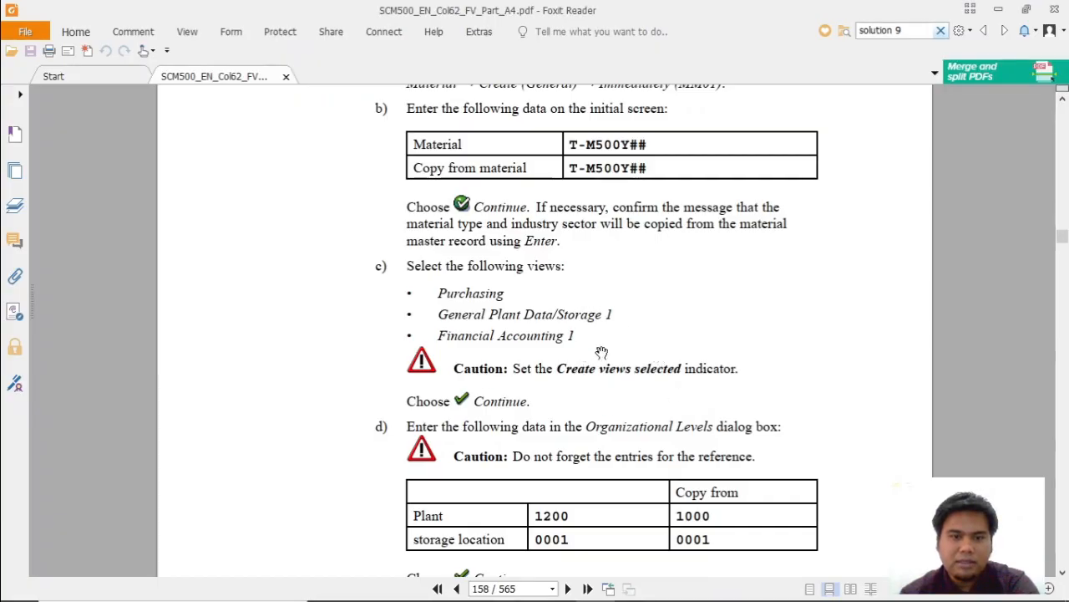
# Confirm the view selection in SAP and set the plant to 1200 and the copy-from plant to 1000, following the PDF in Foxit Reader.
pyautogui.scroll(-2, 585, 343)
pyautogui.scroll(1, 518, 316)
pyautogui.hotkey('alt', 'Tab')
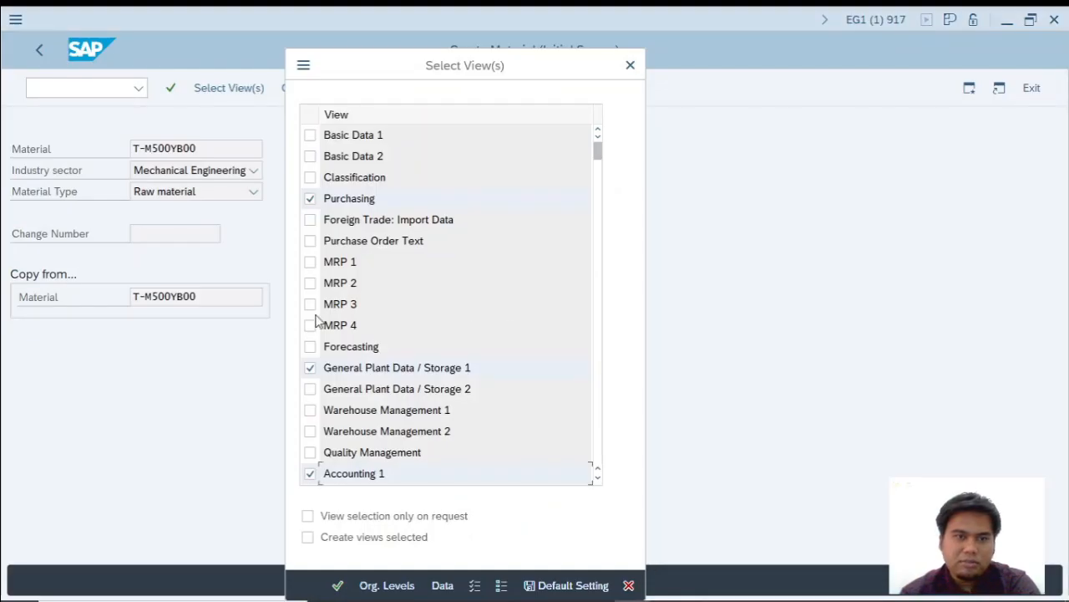
pyautogui.press('Return')
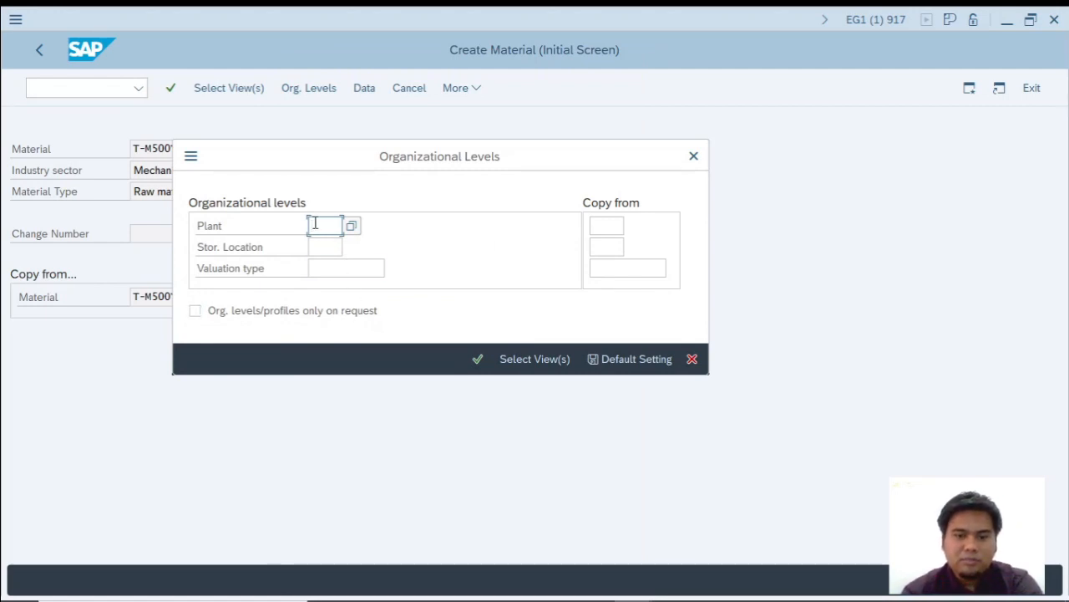
pyautogui.hotkey('alt', 'Tab')
pyautogui.hotkey('alt', 'Tab')
pyautogui.write('1200')
pyautogui.click(610, 224)
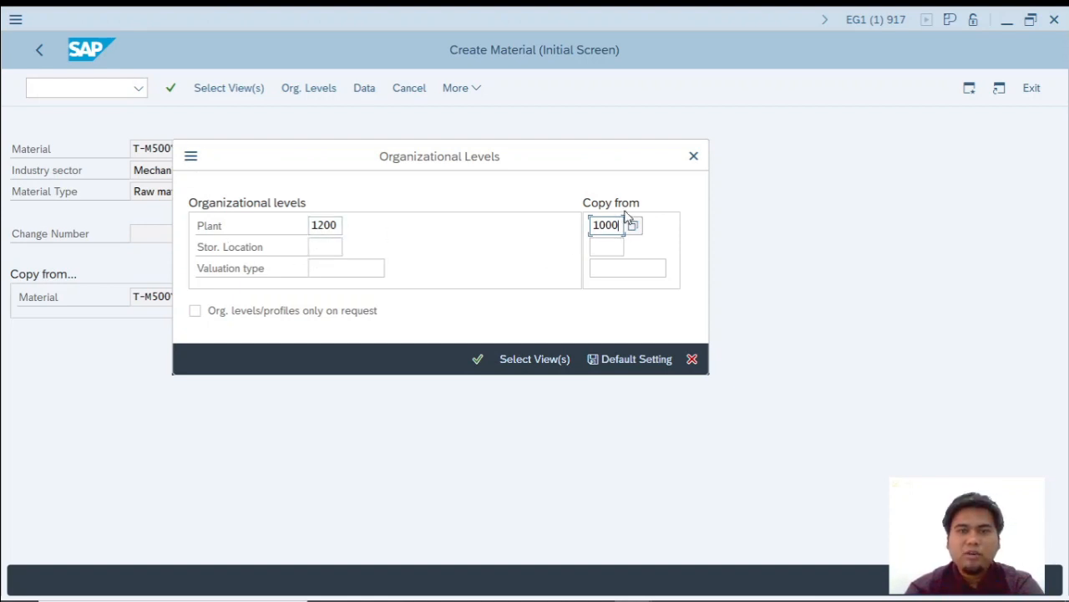
# Switch to the Excel workbook to review the source plant, target plant and material, and return to SAP.
pyautogui.hotkey('alt', 'Tab')
pyautogui.hotkey('alt', 'Tab')
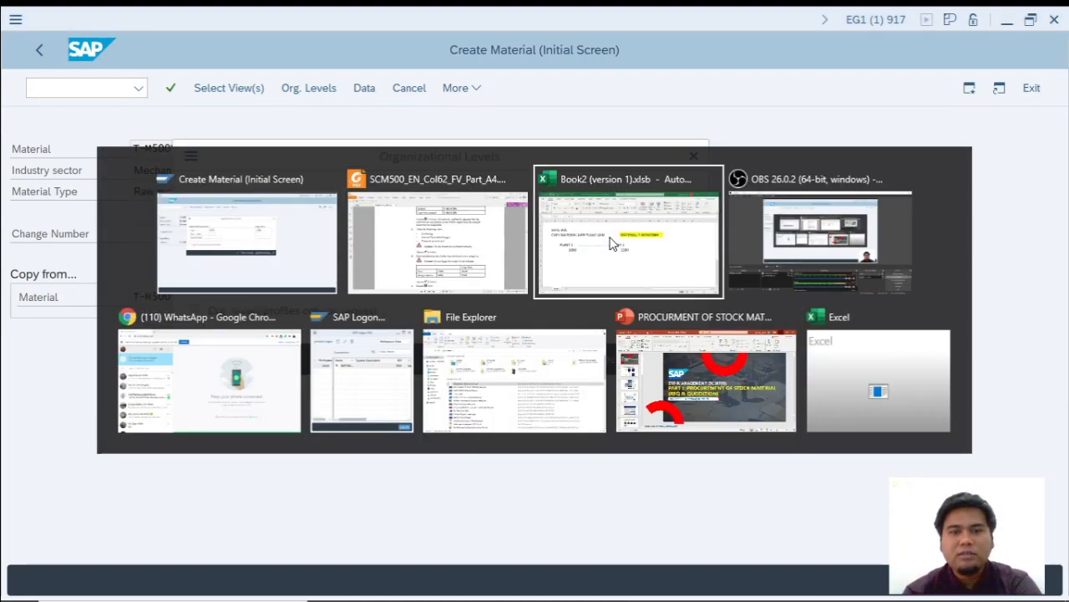
pyautogui.moveTo(137, 307); pyautogui.dragTo(214, 361)
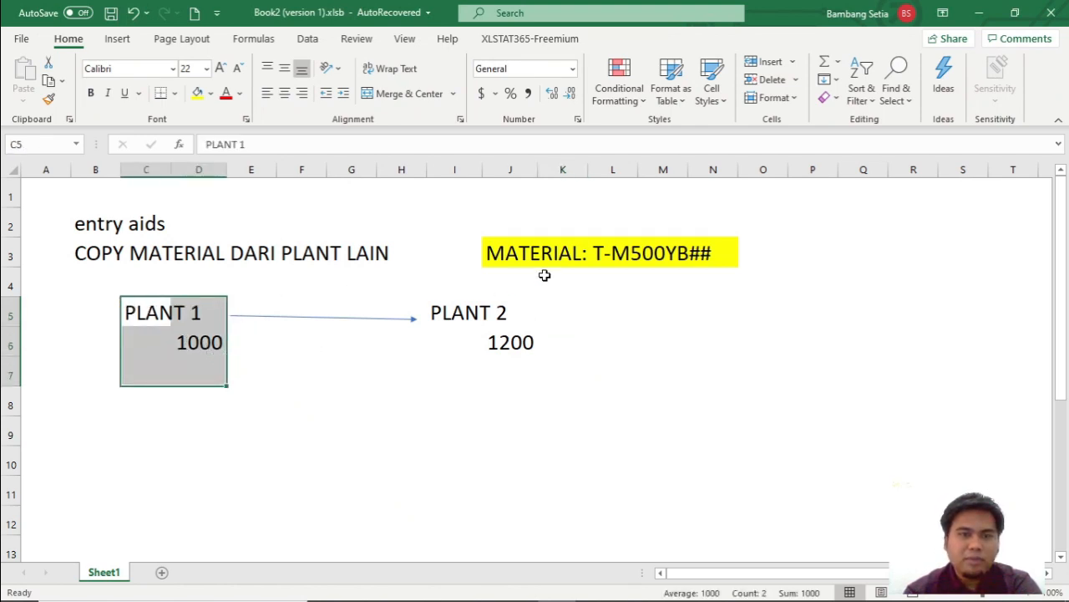
pyautogui.click(559, 265)
pyautogui.click(141, 311)
pyautogui.click(480, 314)
pyautogui.click(513, 342)
pyautogui.hotkey('alt', 'Tab')
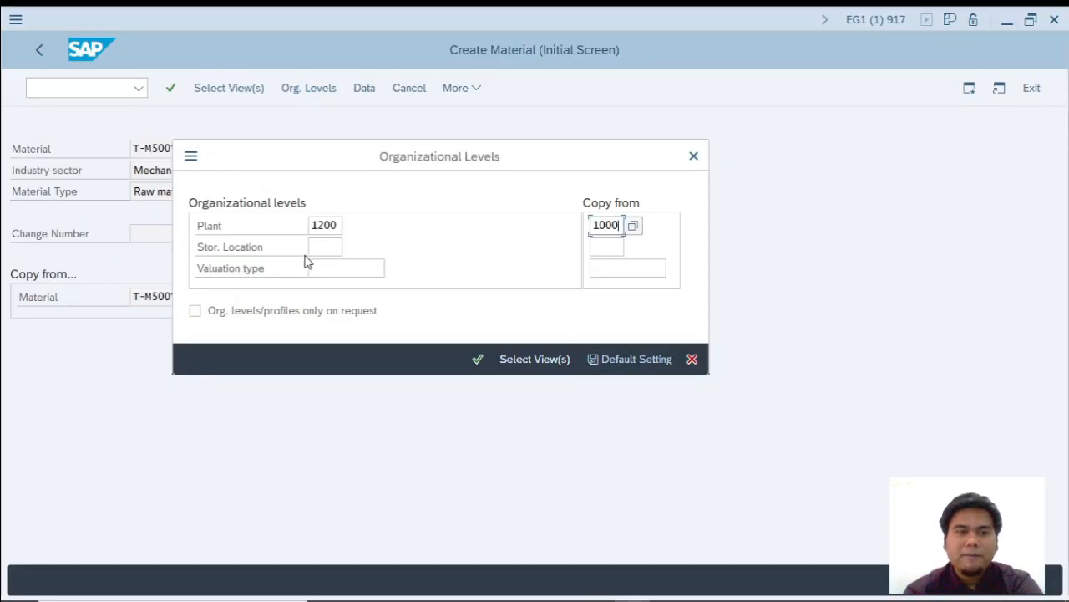
# Set the storage location for the new plant to 0001.
pyautogui.click(310, 245)
pyautogui.write('000')
pyautogui.click(327, 269)
# Set the copy-from storage location to 0001, checking it against the PDF in Foxit Reader, and accept the organizational levels in SAP.
pyautogui.click(609, 246)
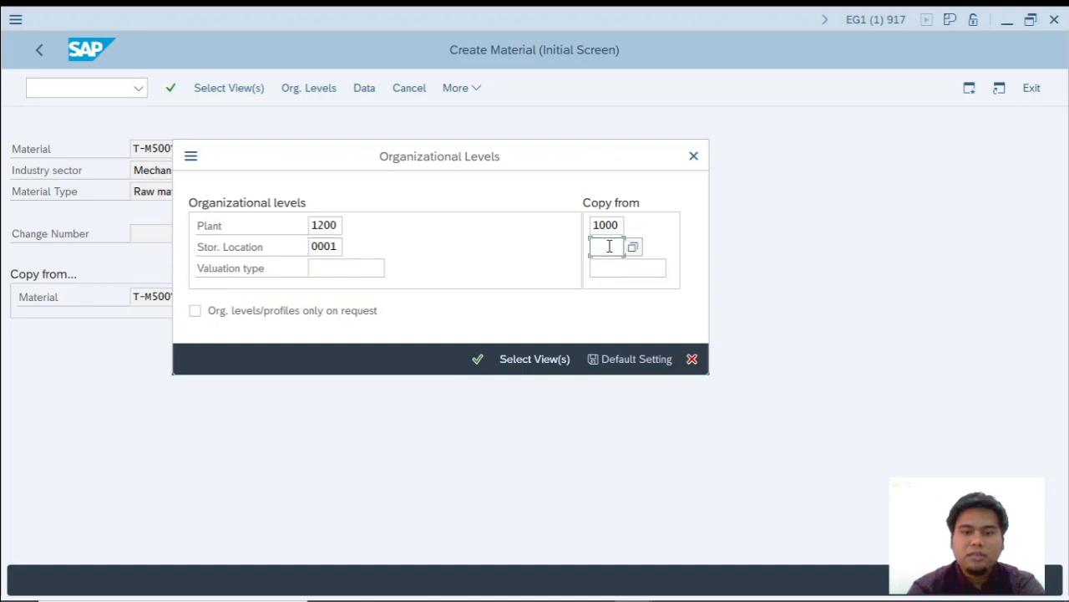
pyautogui.hotkey('alt', 'Tab')
pyautogui.hotkey('alt', 'Tab')
pyautogui.press('Tab')
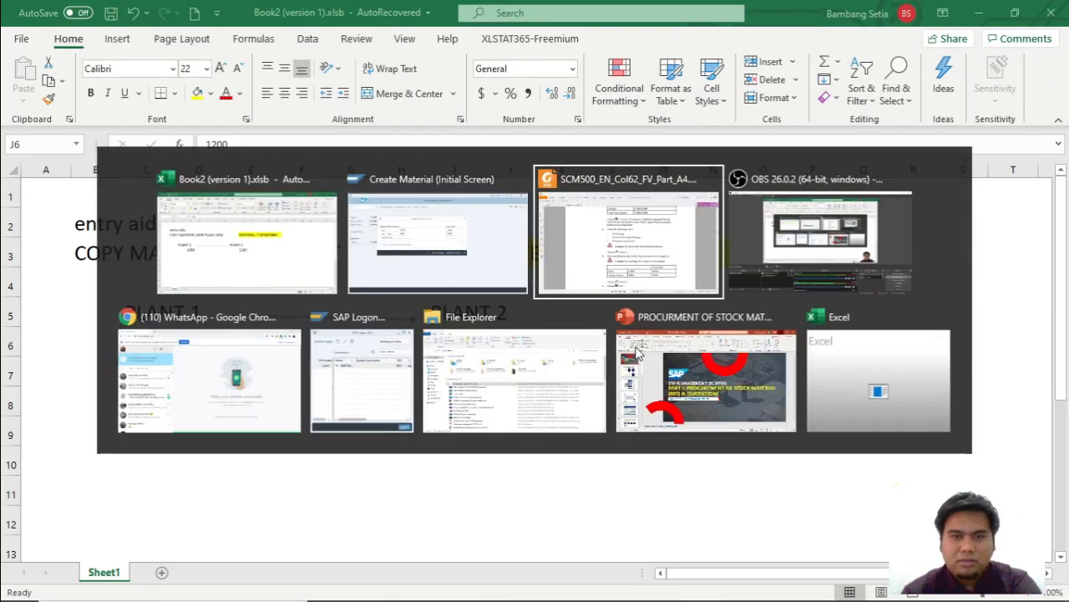
pyautogui.scroll(-1, 716, 473)
pyautogui.hotkey('alt', 'Tab')
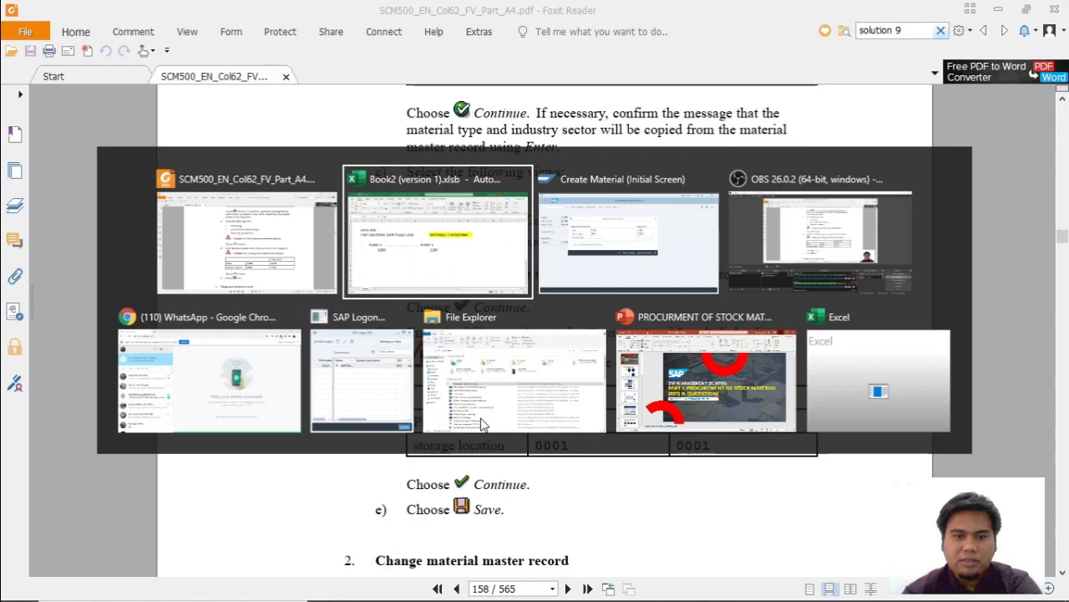
pyautogui.hotkey('alt', 'Tab')
pyautogui.hotkey('alt', 'Tab')
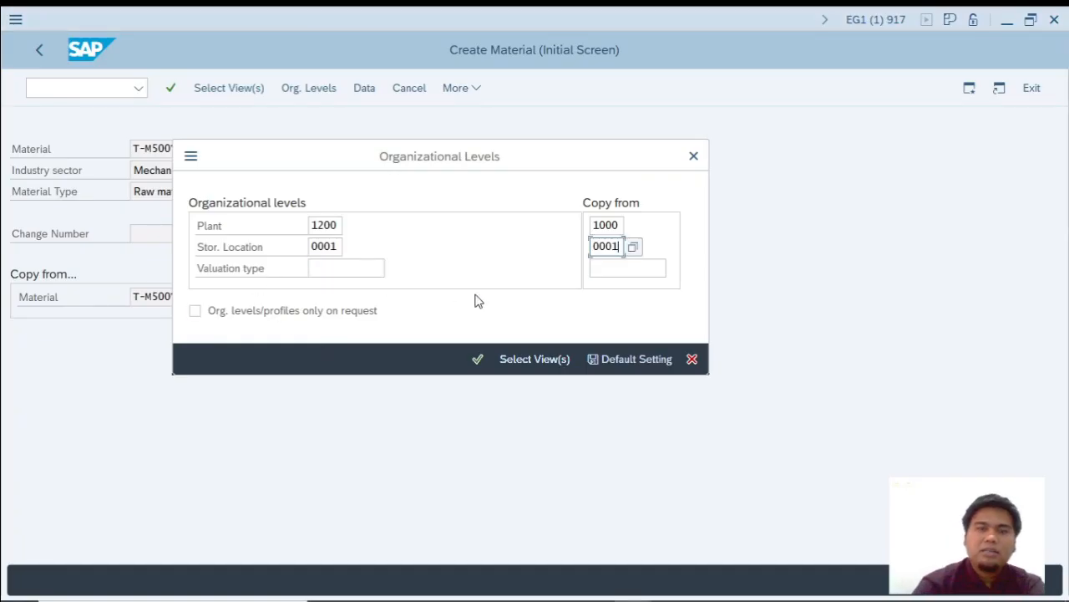
pyautogui.click(622, 269)
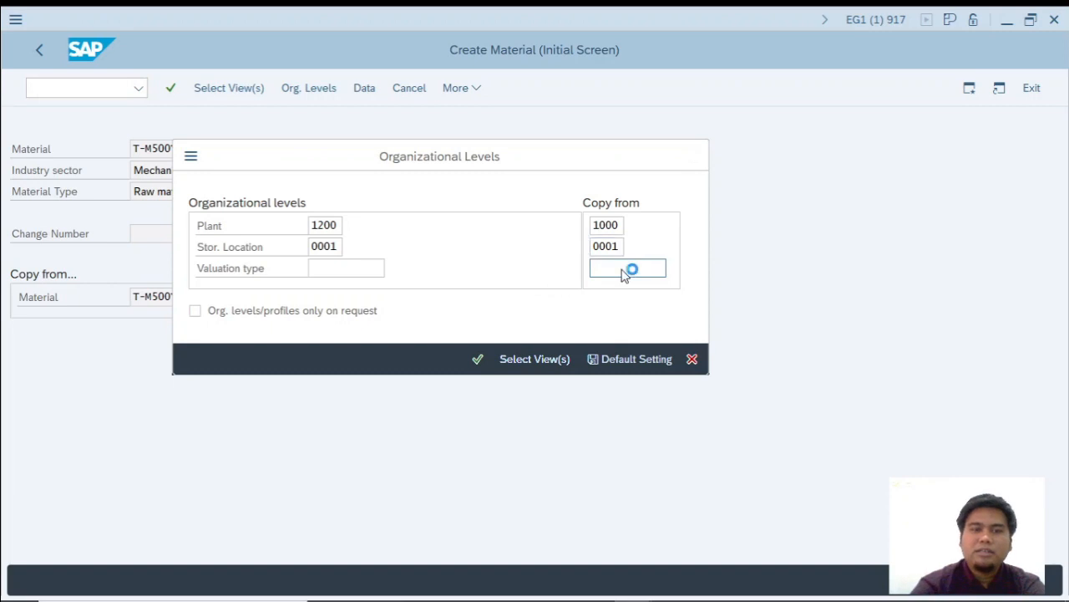
pyautogui.press('Return')
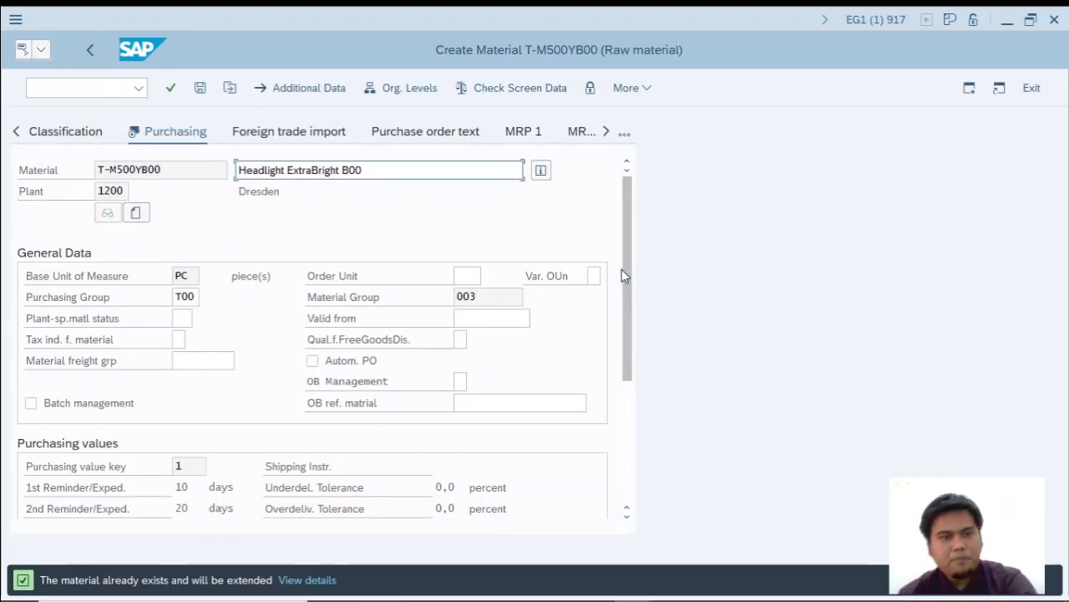
# Check the save instruction in the PDF in Foxit Reader, advance to the Accounting 1 view in SAP, and save the material.
pyautogui.hotkey('alt', 'Tab')
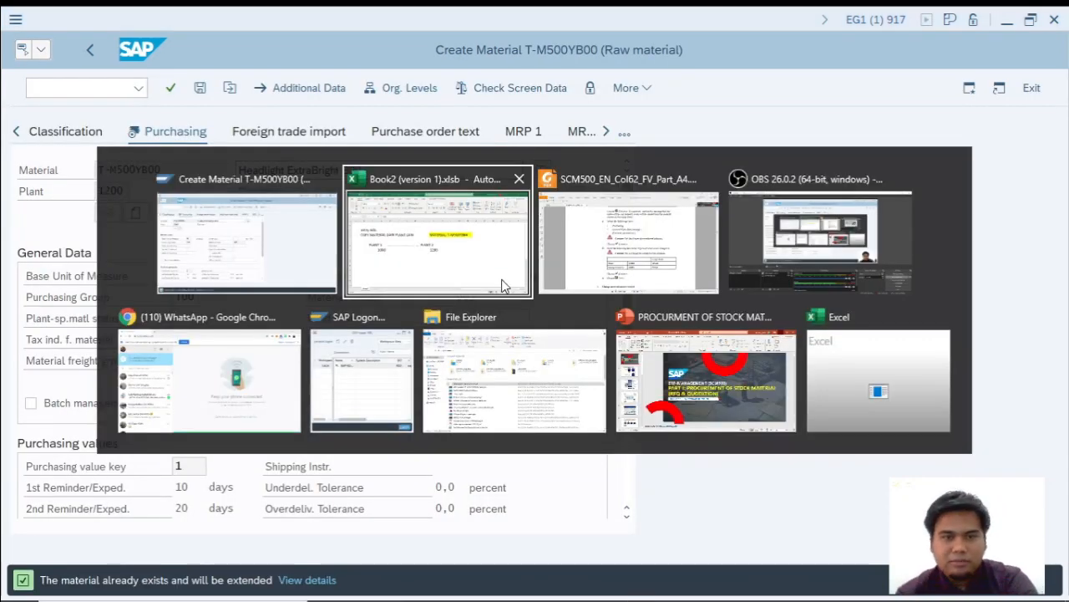
pyautogui.hotkey('alt', 'Tab')
pyautogui.scroll(-3, 451, 339)
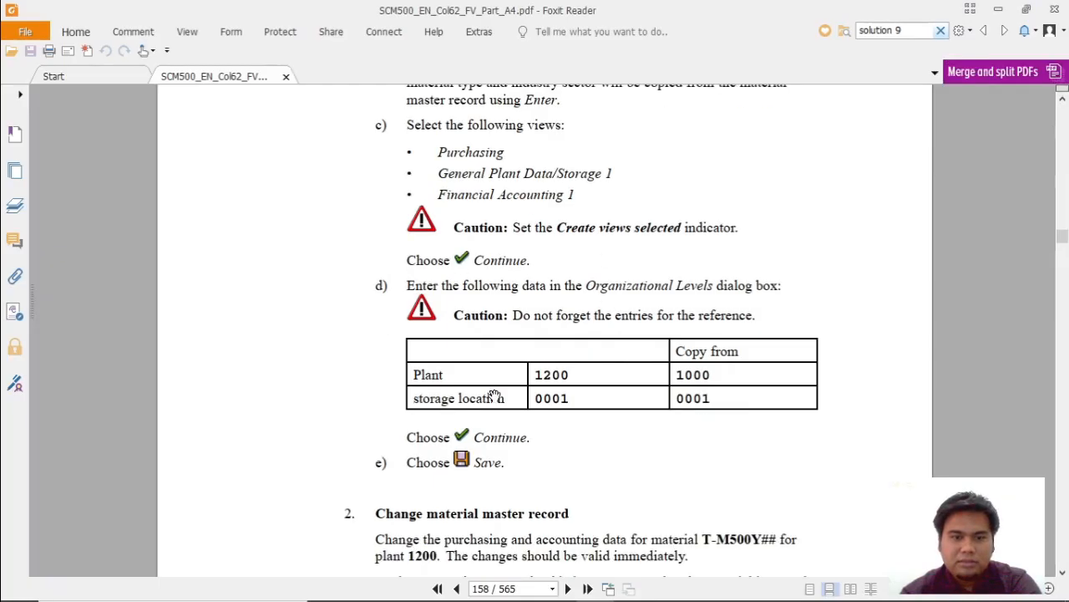
pyautogui.hotkey('alt', 'Tab')
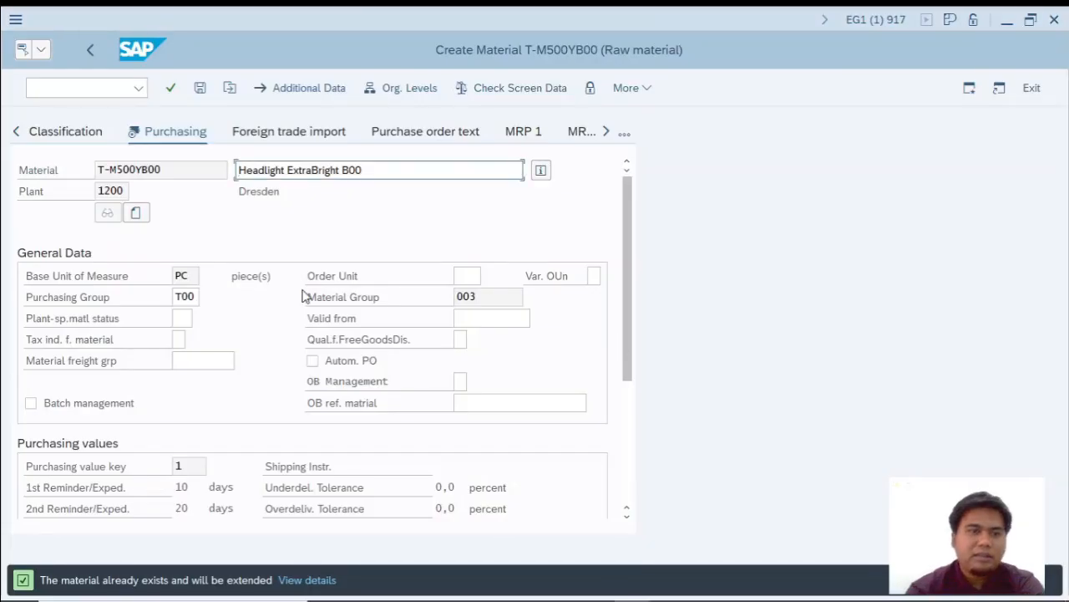
pyautogui.press('Return')
pyautogui.press('Return')
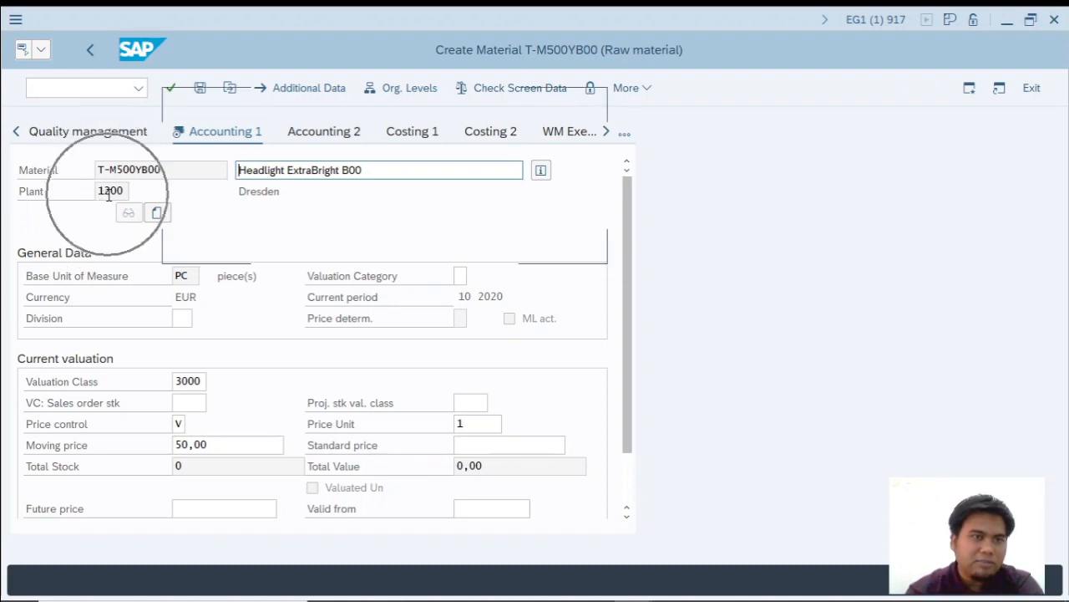
pyautogui.click(199, 88)
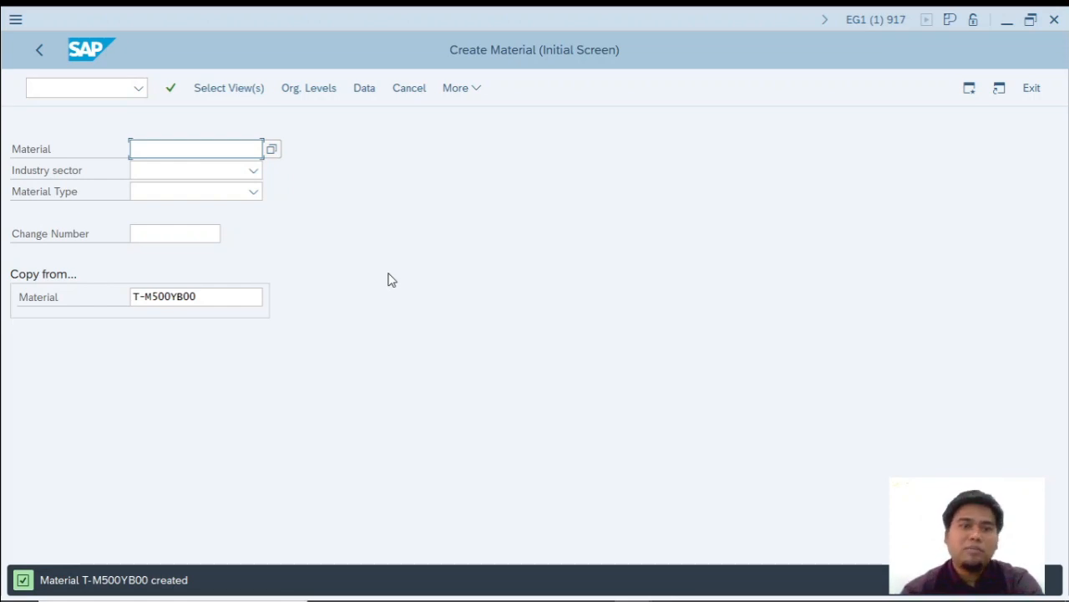
# Leave material creation and run transaction MM03 to open the view selection for material T-M500YB00.
pyautogui.click(73, 89)
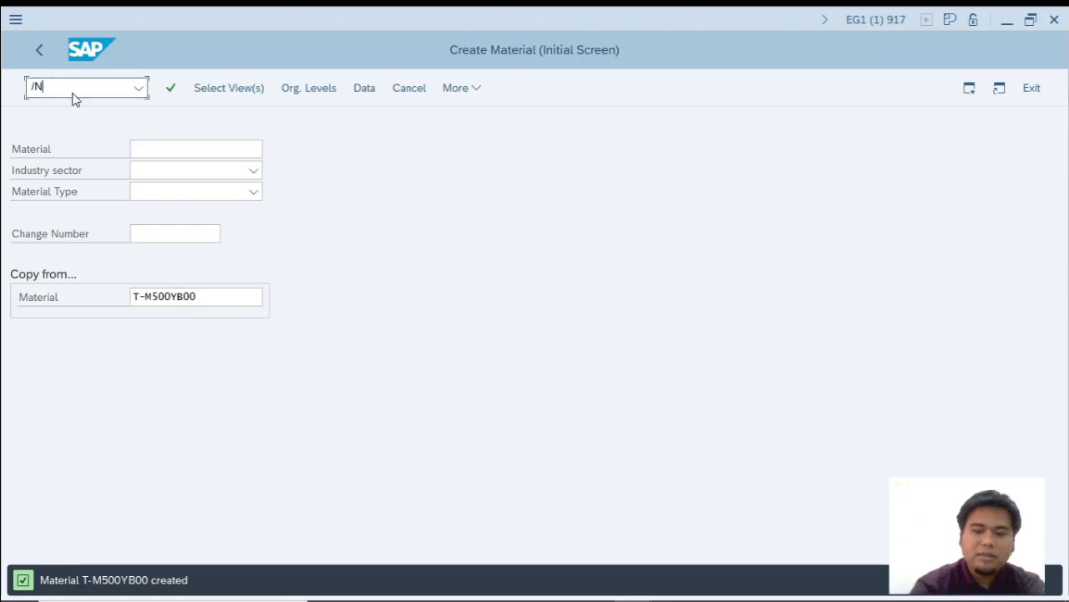
pyautogui.write('/N')
pyautogui.press('Return')
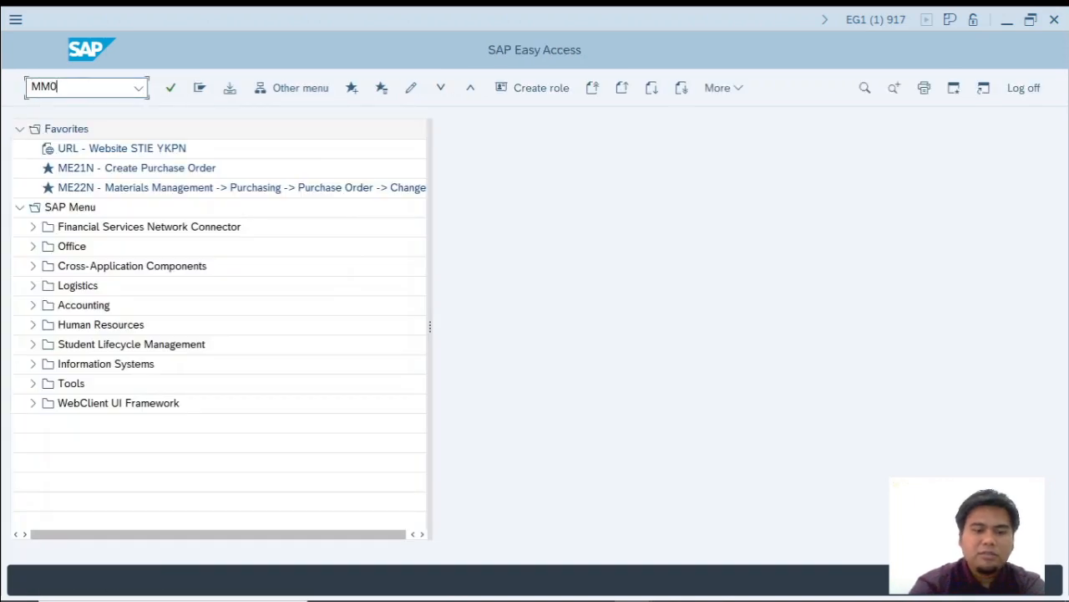
pyautogui.write('MM03')
pyautogui.press('Return')
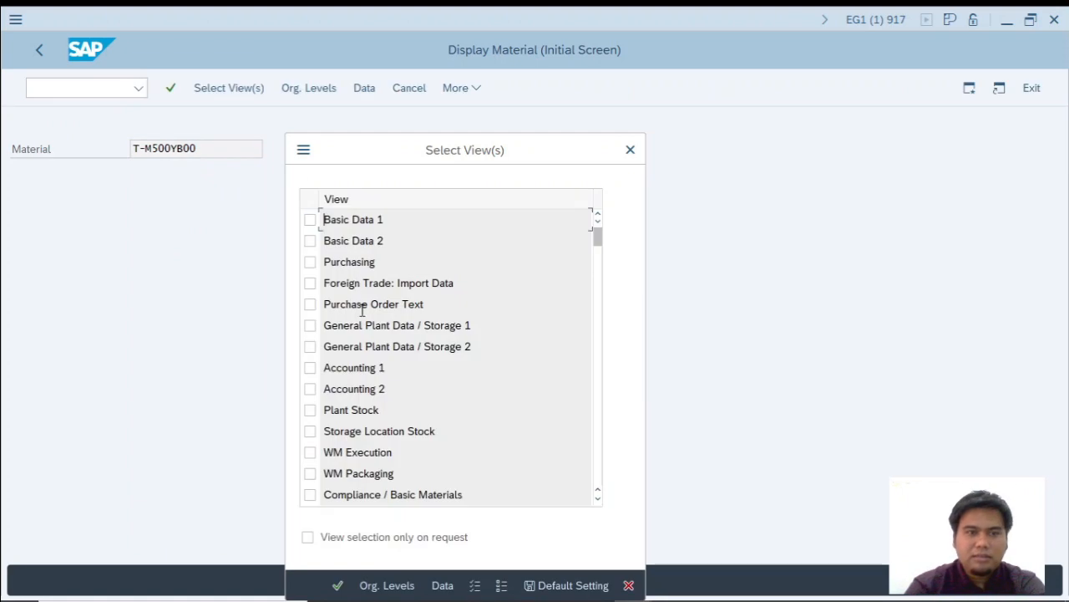
# Select the Basic Data 1, Purchasing and Accounting 1 views and display the material for plant 1200.
pyautogui.click(310, 220)
pyautogui.click(310, 263)
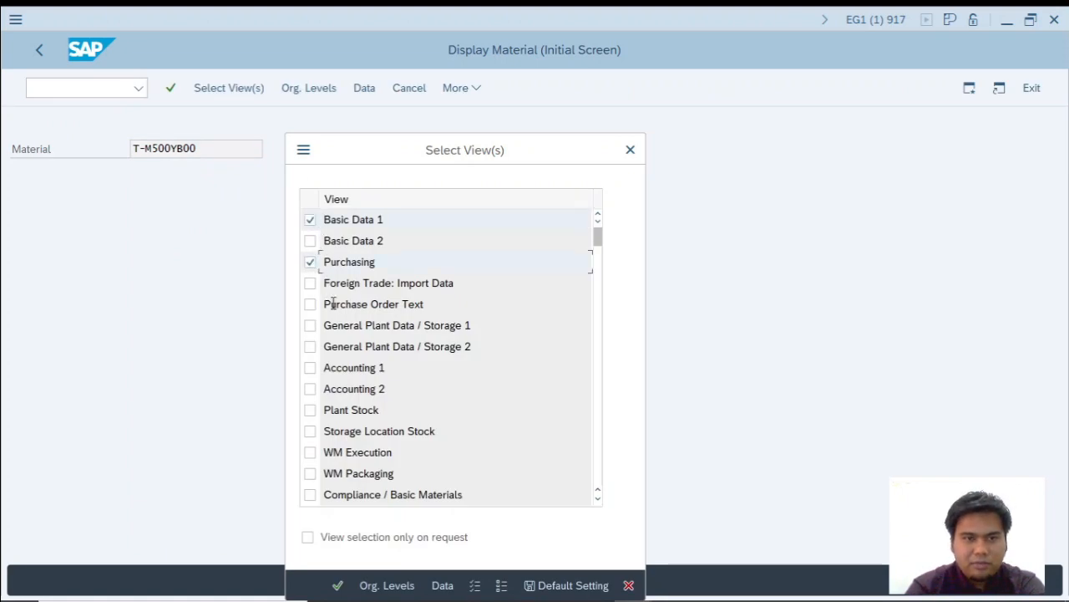
pyautogui.click(310, 368)
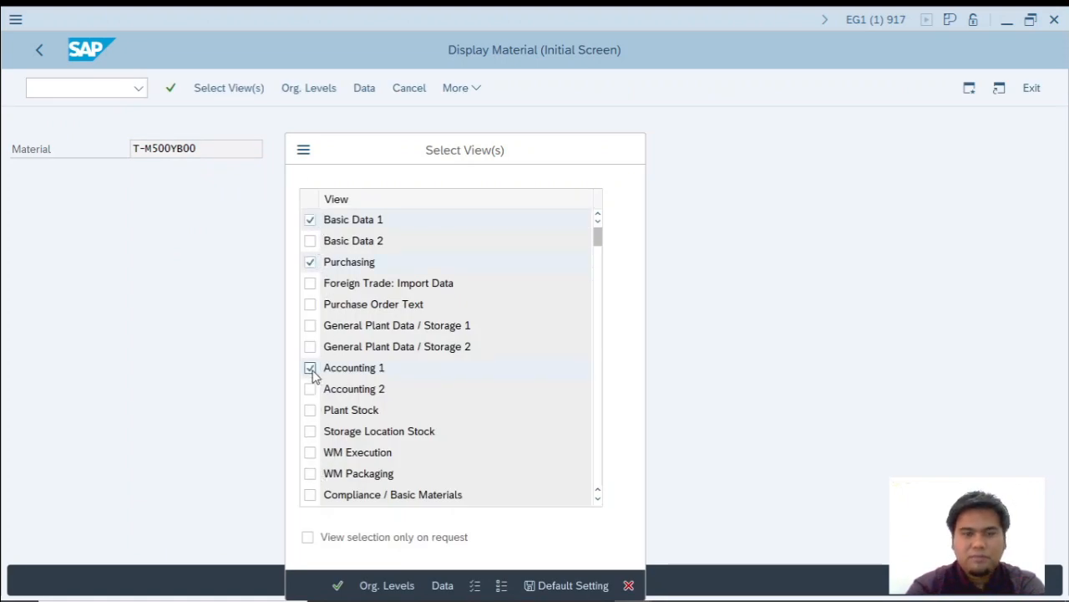
pyautogui.press('Return')
pyautogui.write('1200')
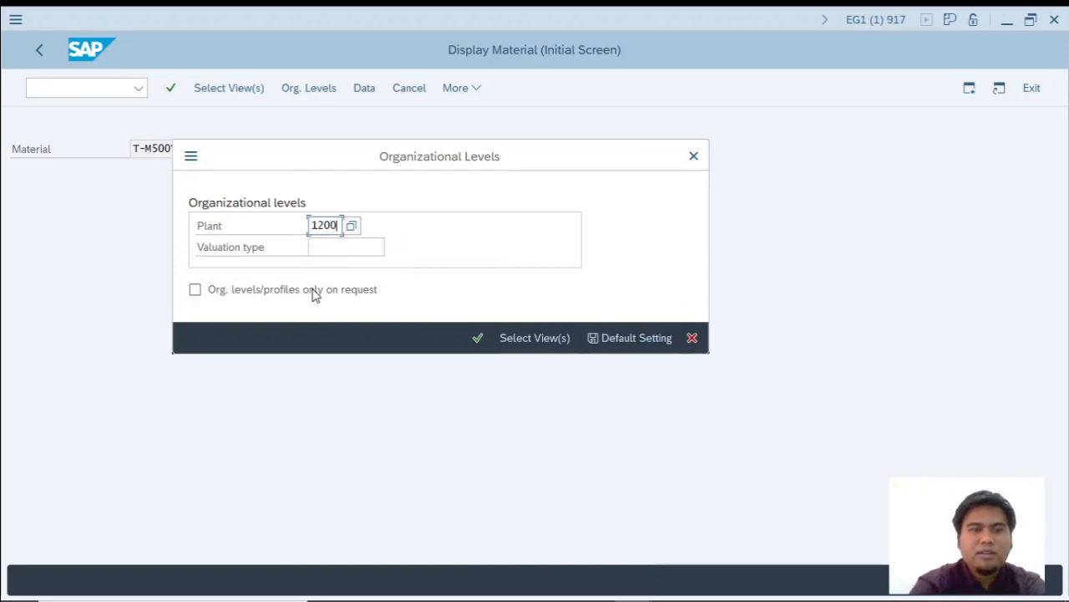
pyautogui.press('Return')
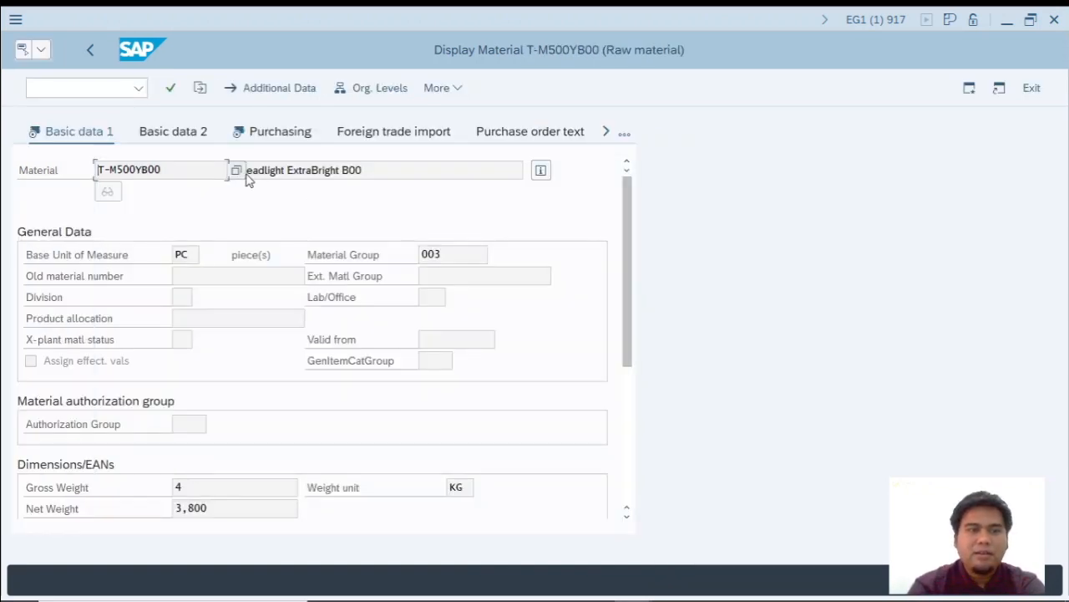
# Restart the material display for T-M500YB00 and show the Basic Data 1, Purchasing and Accounting 1 views for plant 1000.
pyautogui.click(102, 86)
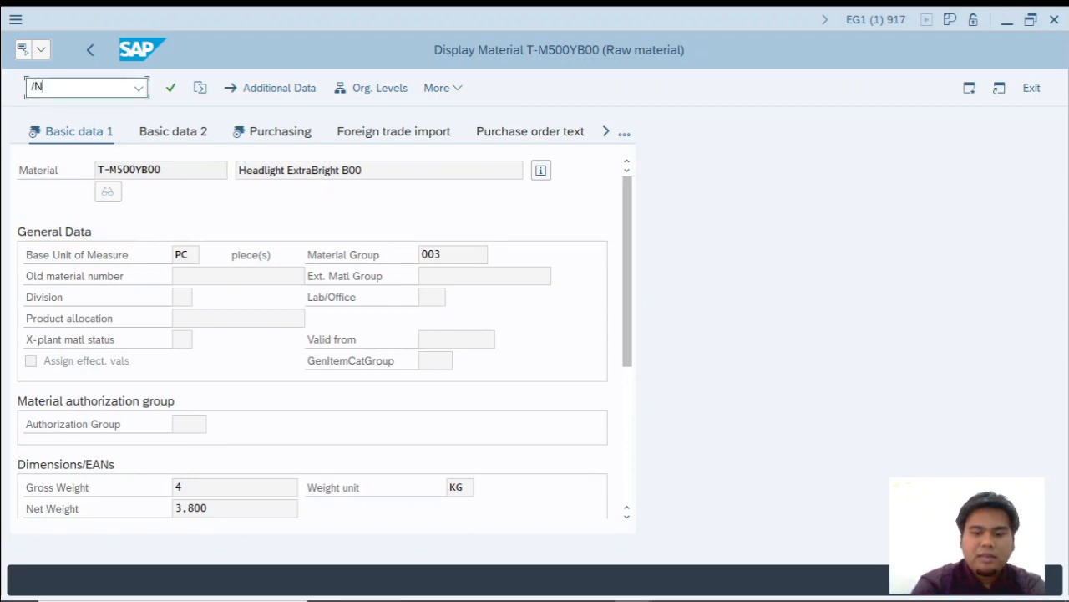
pyautogui.press('Return')
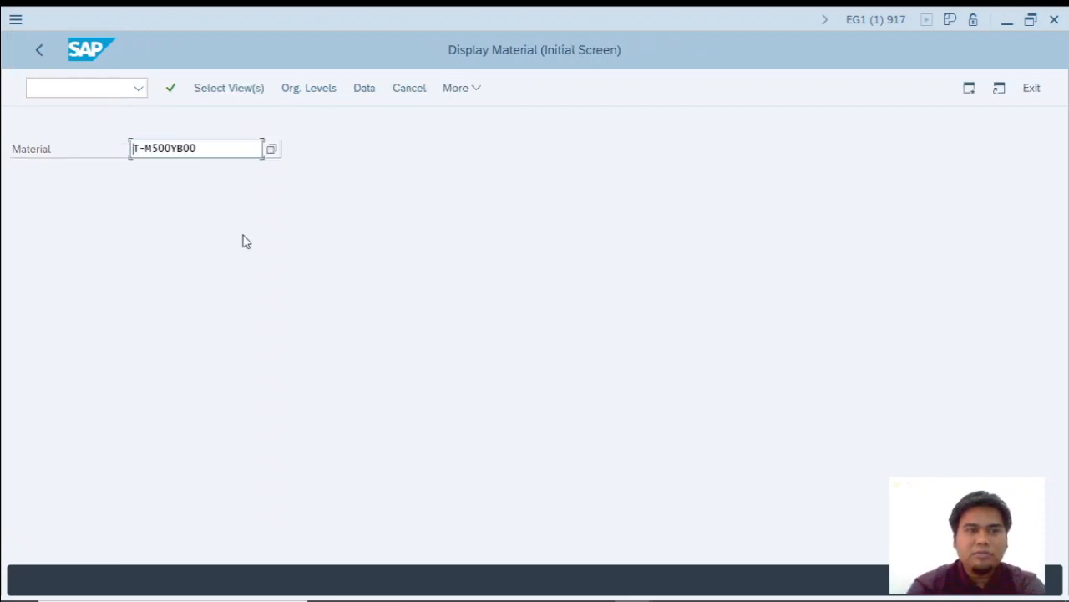
pyautogui.press('Return')
pyautogui.click(310, 221)
pyautogui.click(310, 262)
pyautogui.click(310, 368)
pyautogui.press('Return')
pyautogui.write('1000')
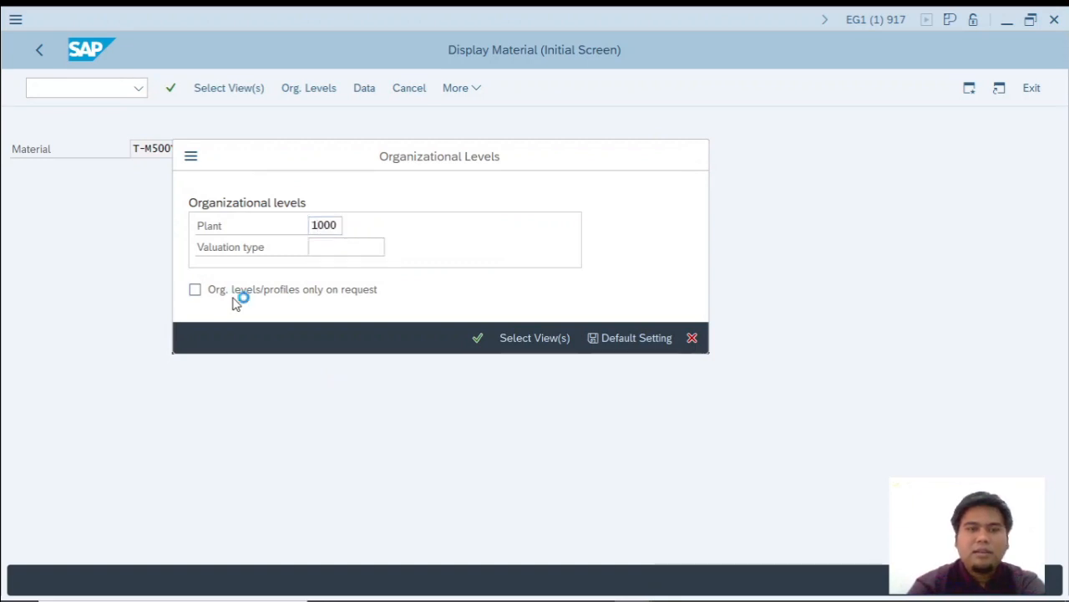
pyautogui.press('Return')
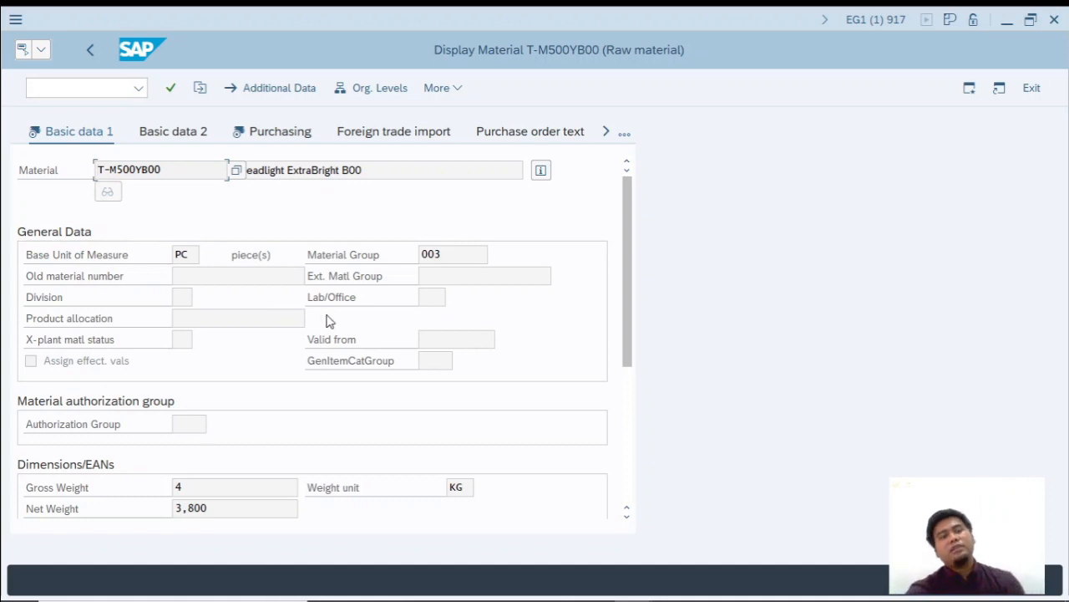
# Leave the material display and return to SAP Easy Access.
pyautogui.click(98, 90)
pyautogui.write('/n')
pyautogui.press('Return')
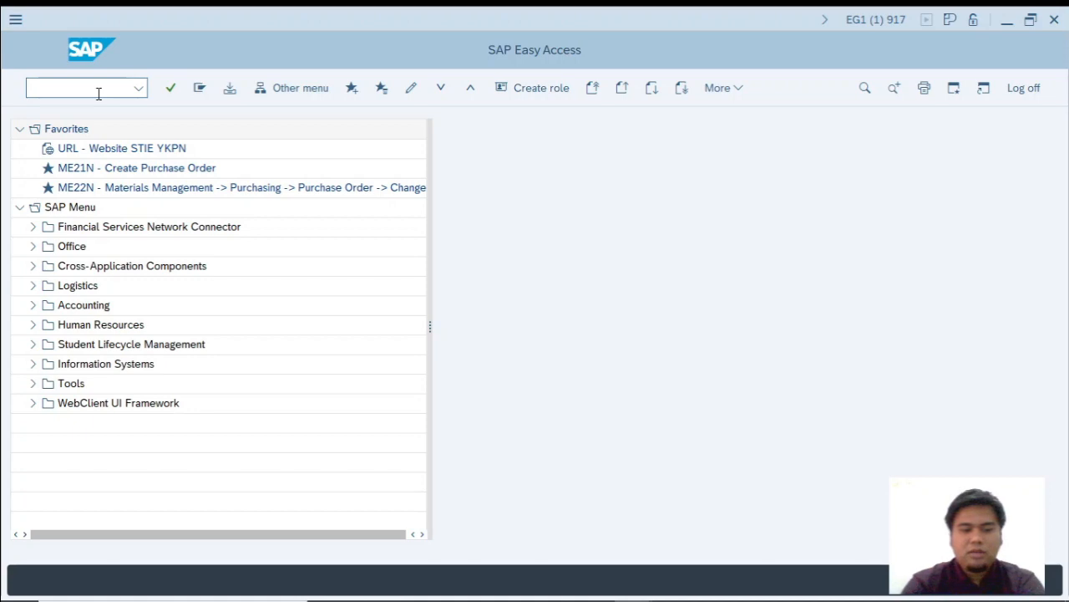
# Switch to the Excel workbook and enter the heading REQUEST FOR QUOTATION in cell B8.
pyautogui.hotkey('alt', 'Tab')
pyautogui.hotkey('alt', 'Tab')
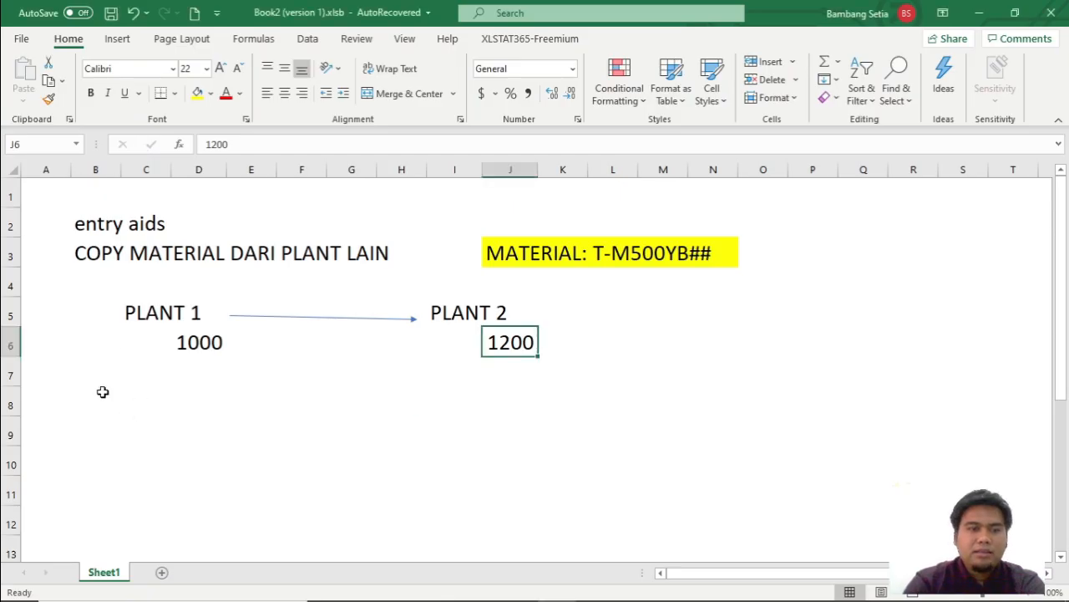
pyautogui.click(99, 403)
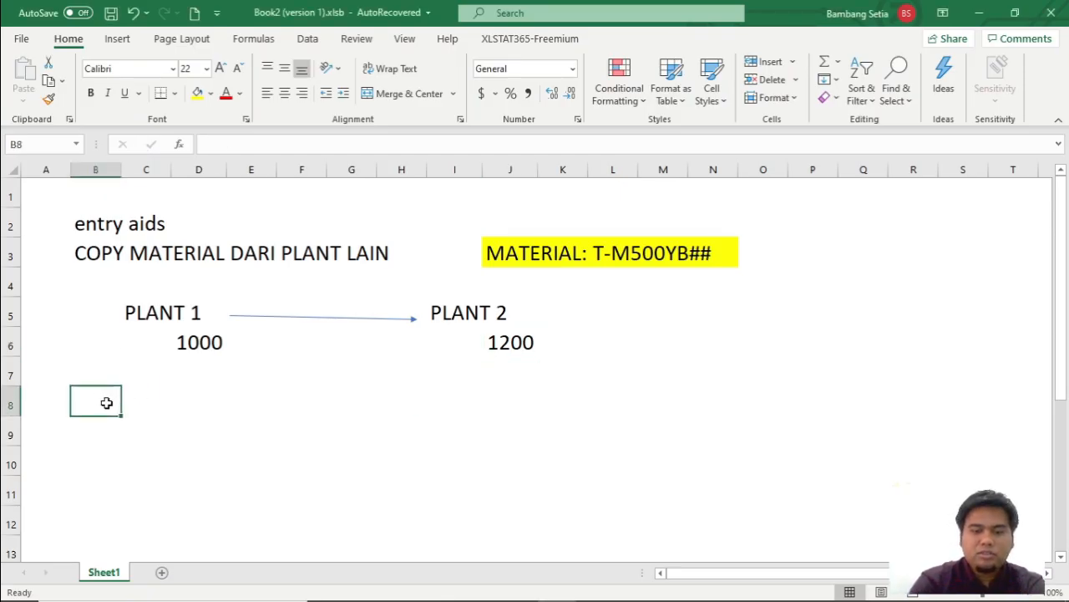
pyautogui.write('REQUEST FOR QUOTAT')
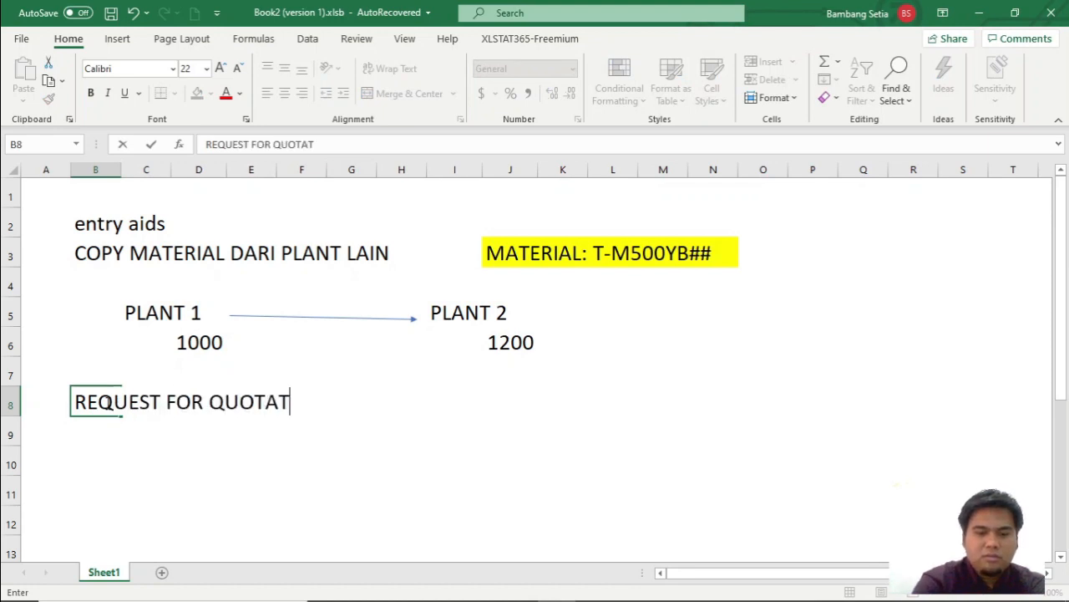
pyautogui.write('ION')
pyautogui.press('Return')
pyautogui.press('Right')
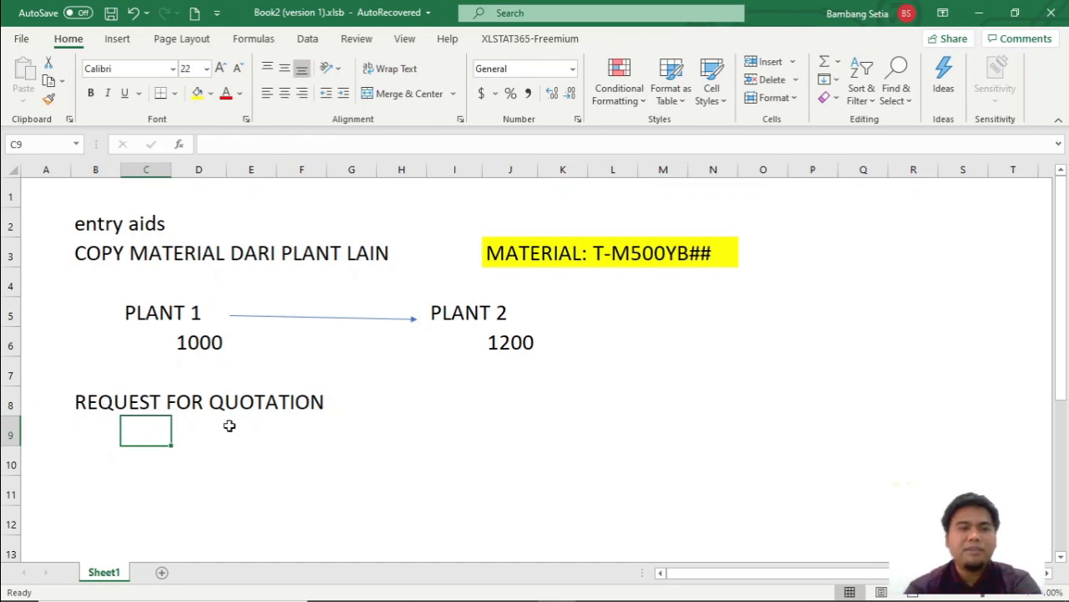
pyautogui.click(213, 478)
# Switch to the SCM500 PDF and find the exercise on Request for Quotation and Quotation Processing with its vendor list.
pyautogui.hotkey('alt', 'Tab')
pyautogui.hotkey('alt', 'Tab')
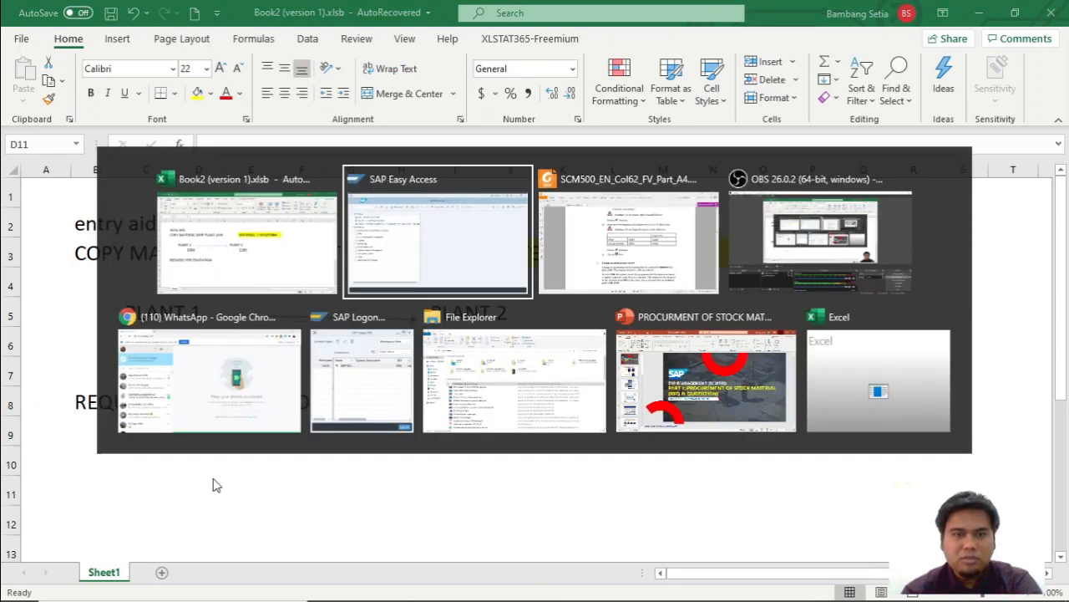
pyautogui.scroll(-10, 552, 446)
pyautogui.scroll(-20, 581, 426)
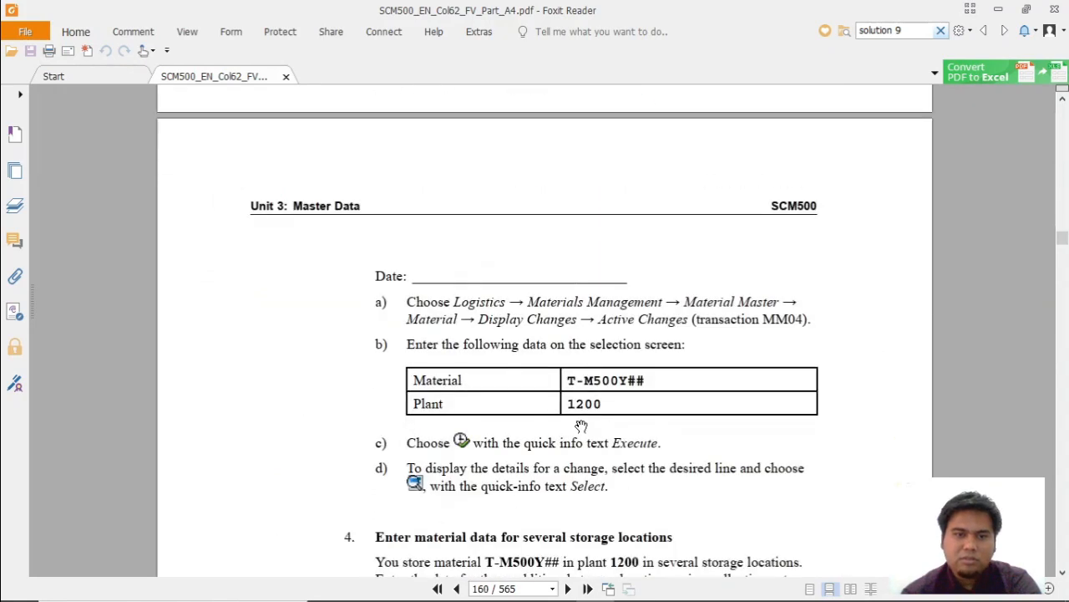
pyautogui.scroll(-10, 582, 435)
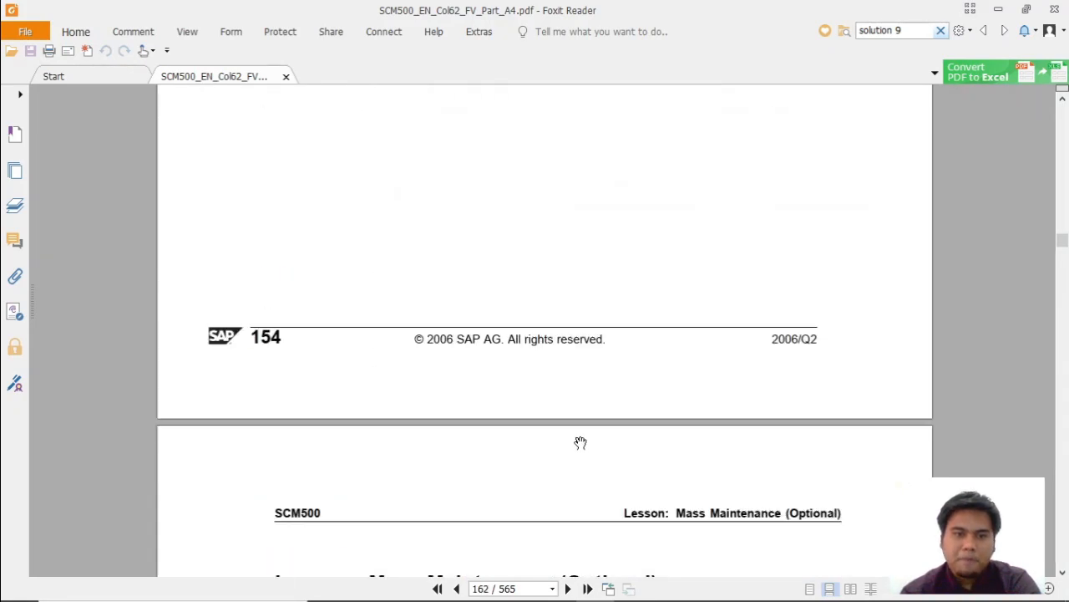
pyautogui.scroll(-15, 582, 440)
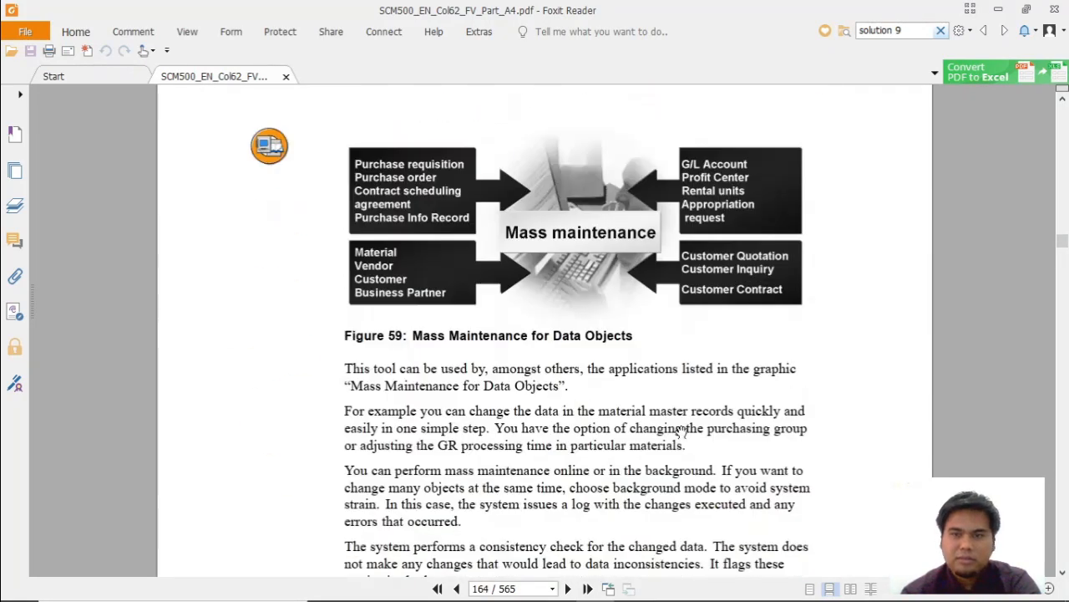
pyautogui.moveTo(1064, 249); pyautogui.dragTo(1063, 336)
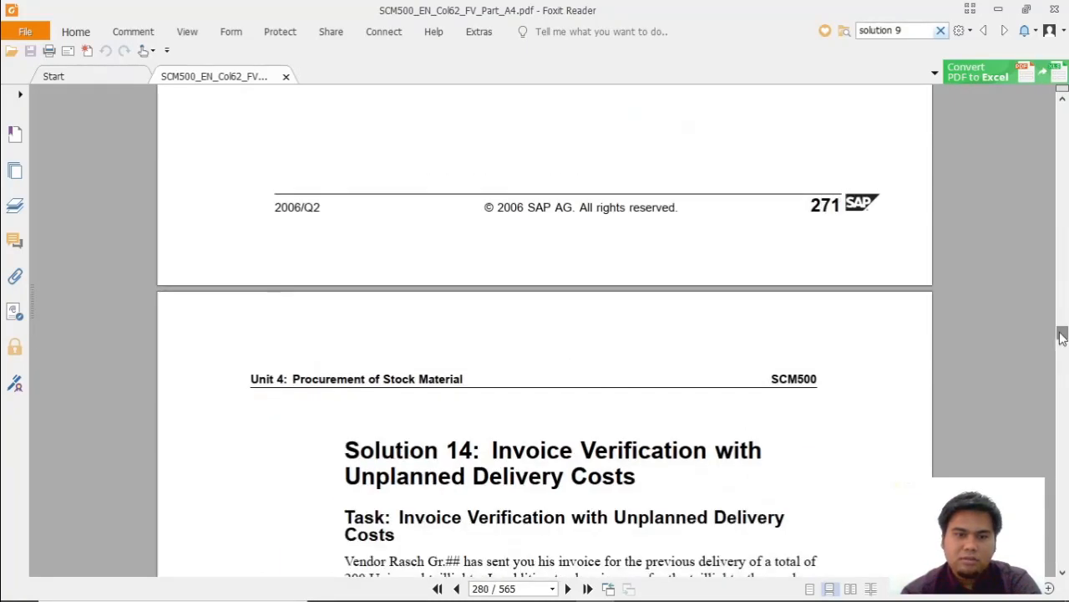
pyautogui.scroll(-10, 580, 346)
pyautogui.scroll(20, 557, 356)
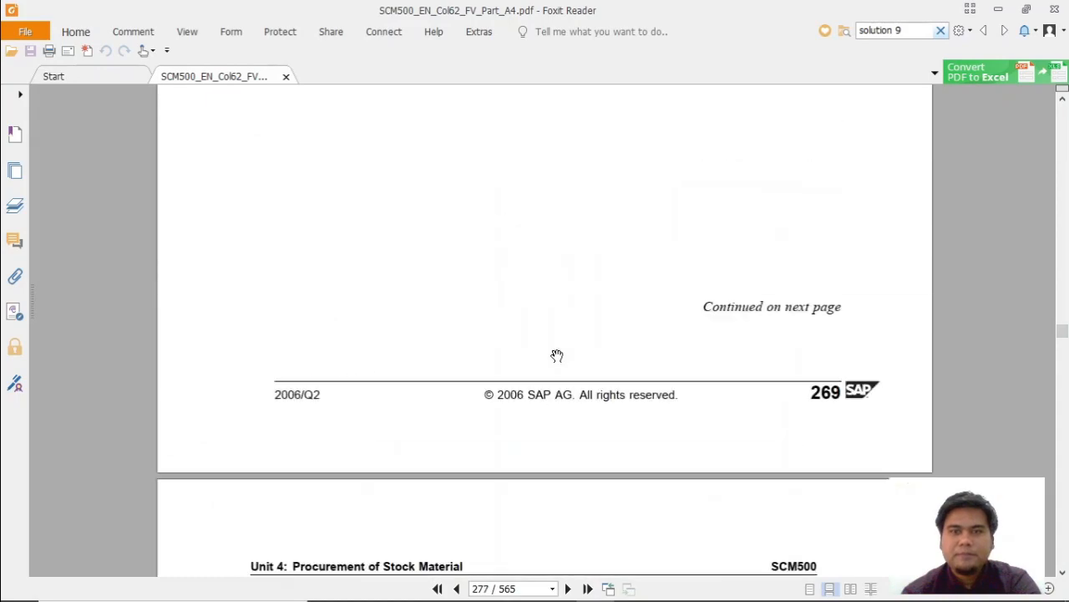
pyautogui.moveTo(1063, 333); pyautogui.dragTo(1064, 273)
pyautogui.scroll(10, 573, 190)
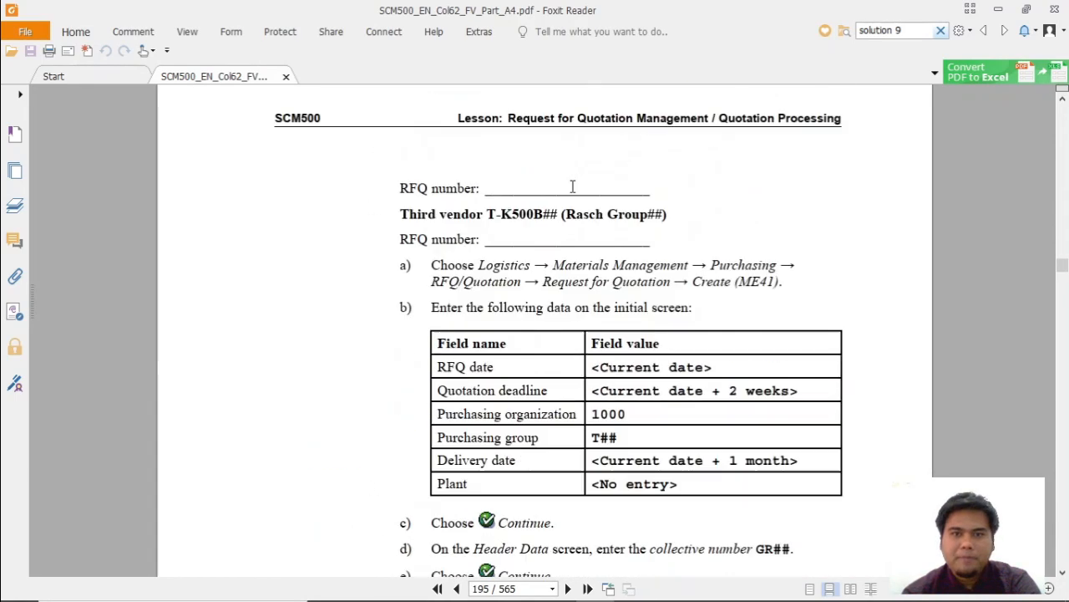
pyautogui.scroll(10, 492, 328)
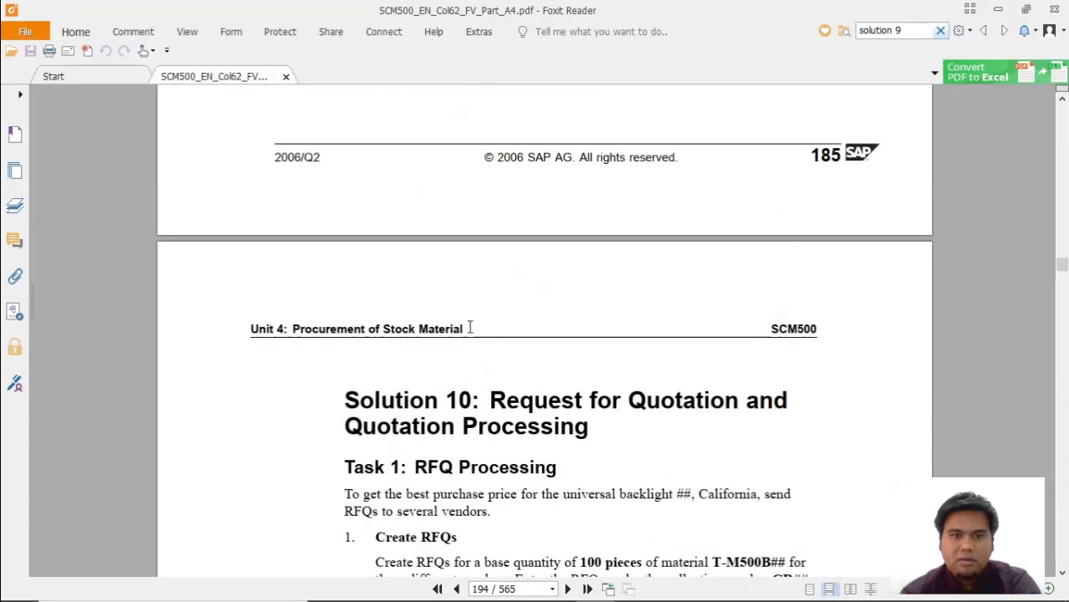
pyautogui.scroll(-1, 485, 327)
pyautogui.scroll(10, 646, 180)
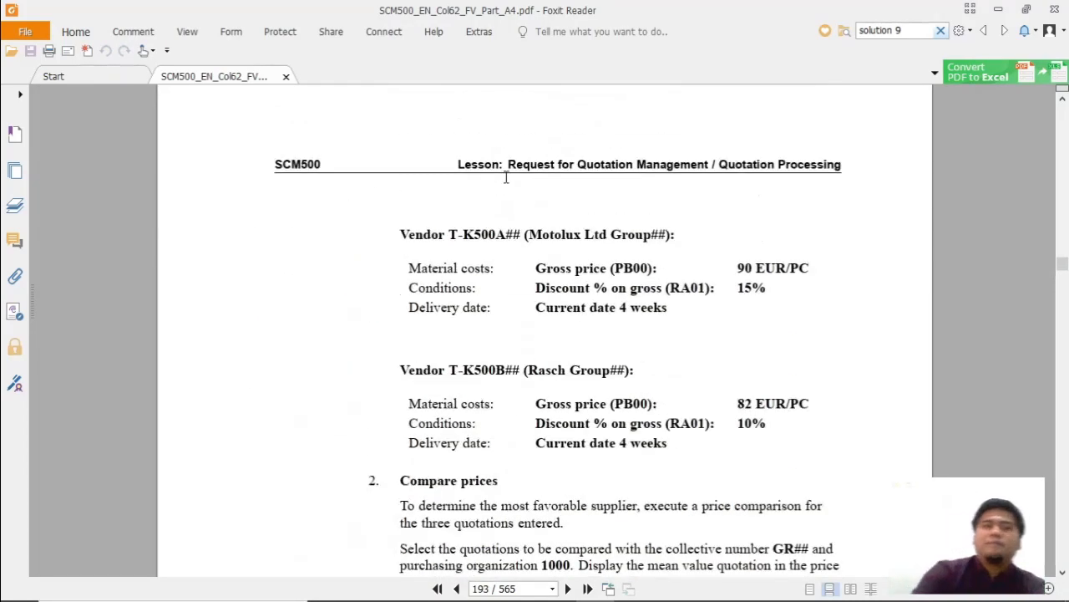
pyautogui.scroll(10, 505, 177)
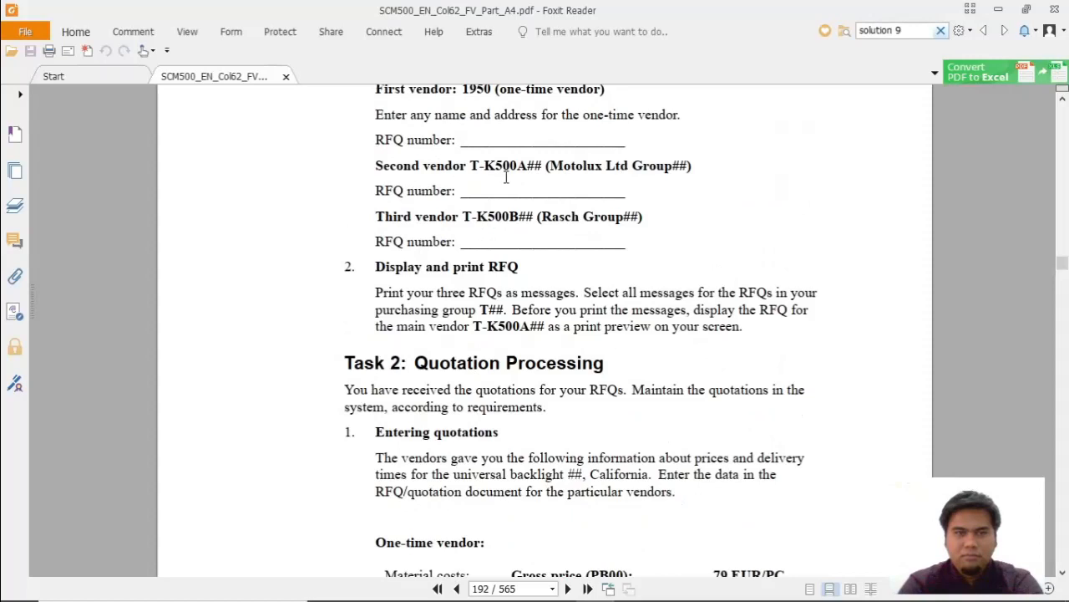
# Switch to the Excel workbook and enter MATERIAL: T-M500BB## in cell C10 under the REQUEST FOR QUOTATION heading.
pyautogui.hotkey('alt', 'Tab')
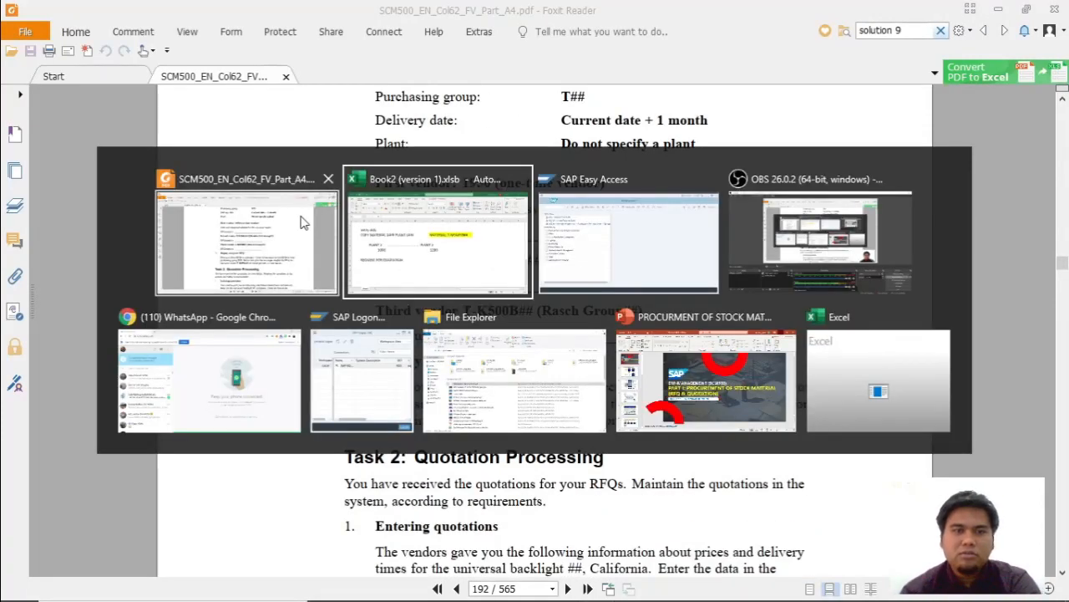
pyautogui.click(504, 182)
pyautogui.click(155, 492)
pyautogui.click(153, 456)
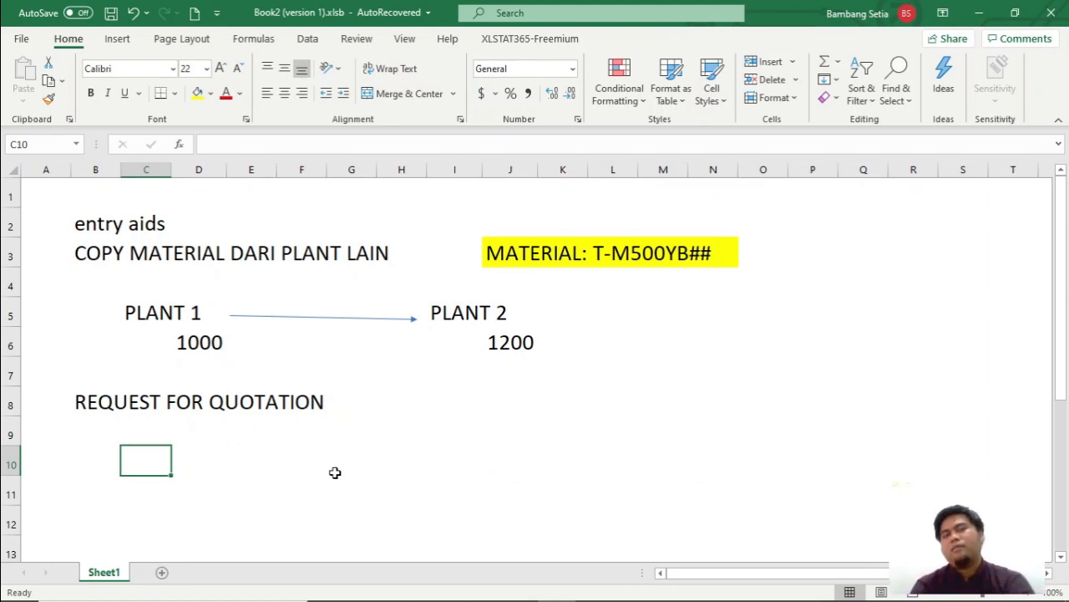
pyautogui.write('MATERIAL')
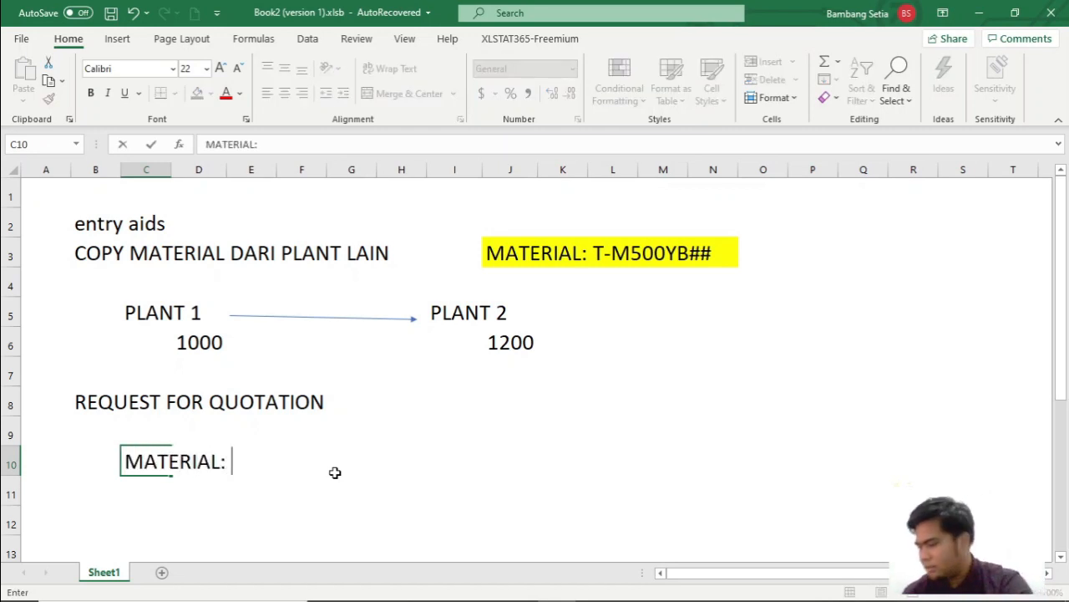
pyautogui.write(': ')
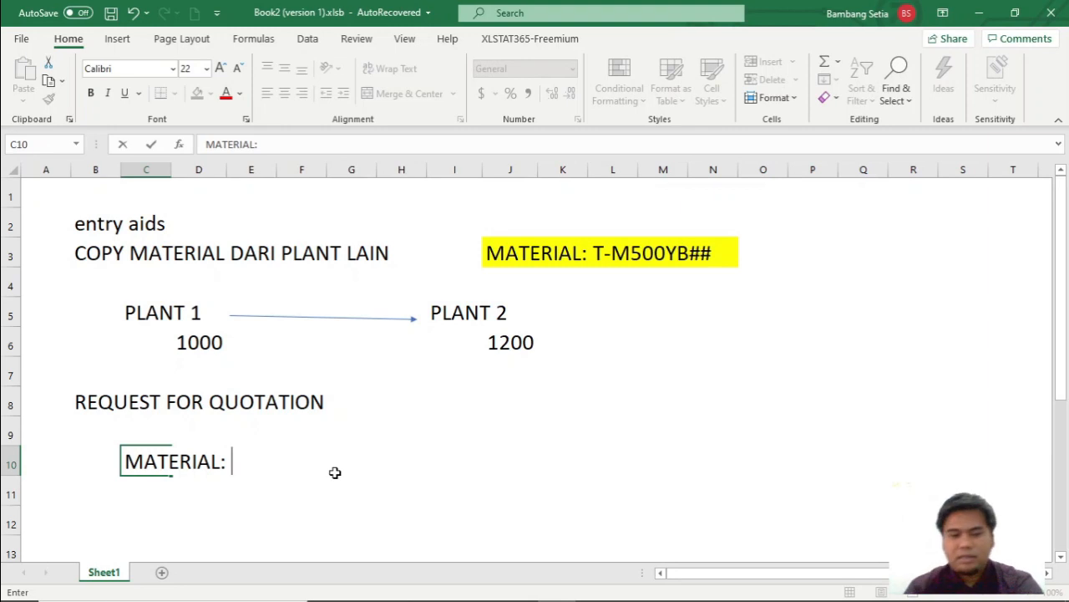
pyautogui.write('T-M500')
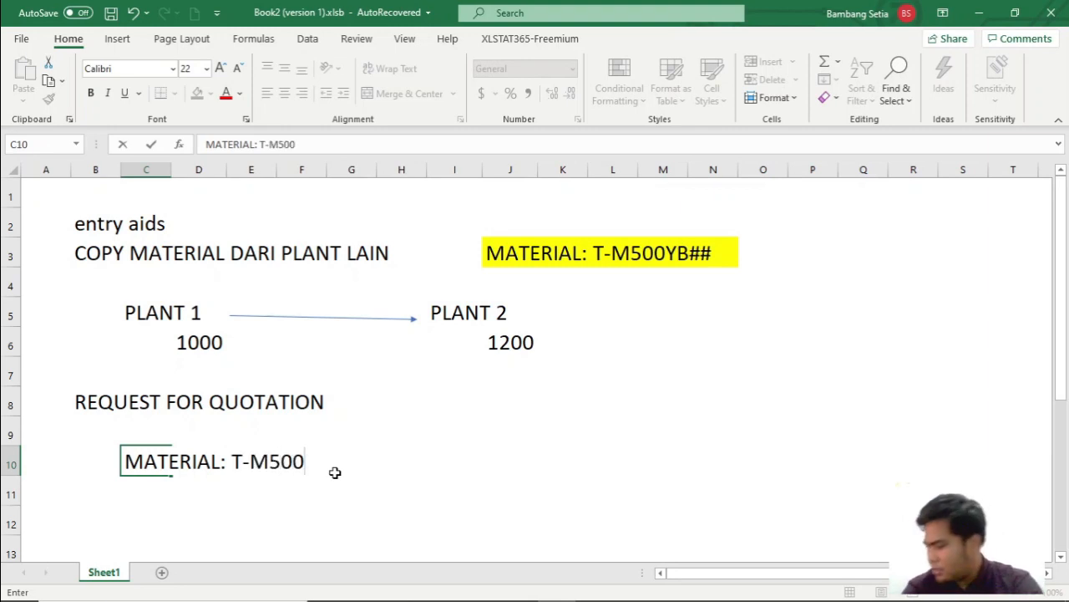
pyautogui.write('BB')
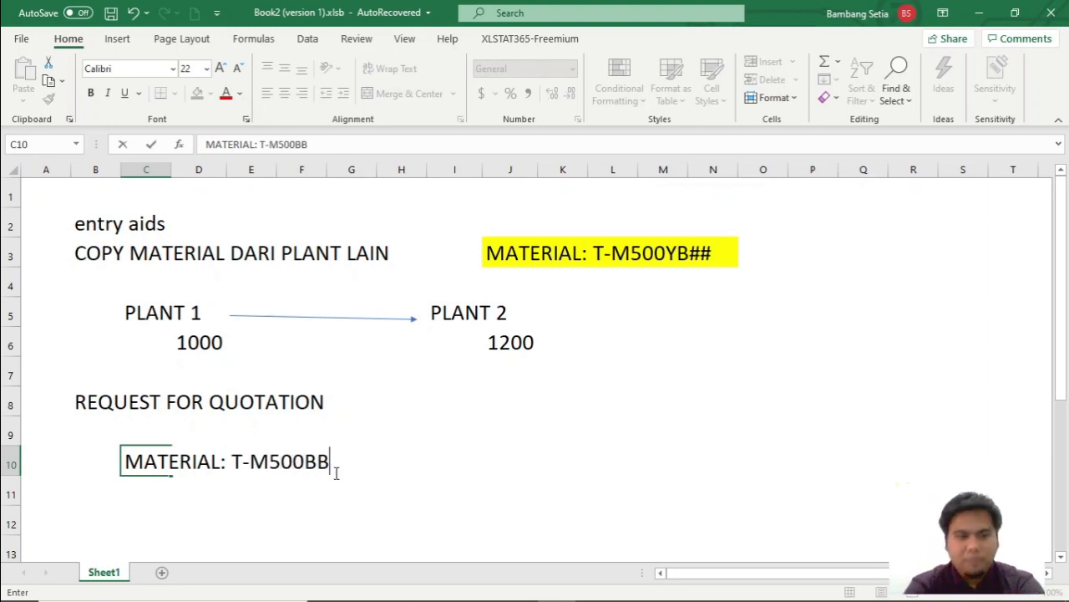
pyautogui.write('##')
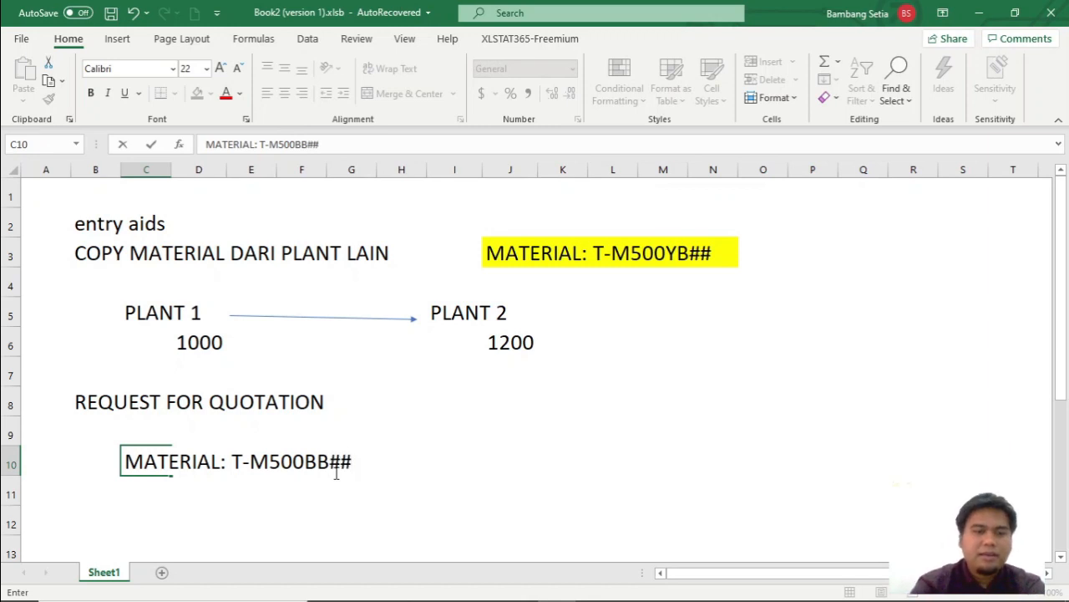
pyautogui.click(301, 492)
# Fill cells C10 to G10 with yellow to highlight the material entry.
pyautogui.moveTo(167, 464); pyautogui.dragTo(358, 461)
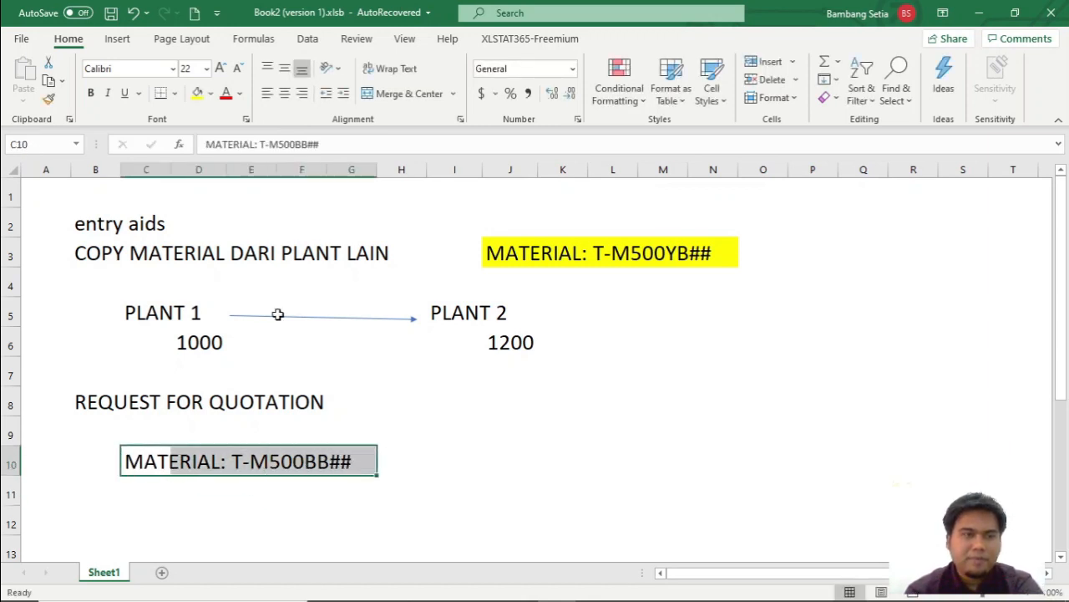
pyautogui.click(197, 93)
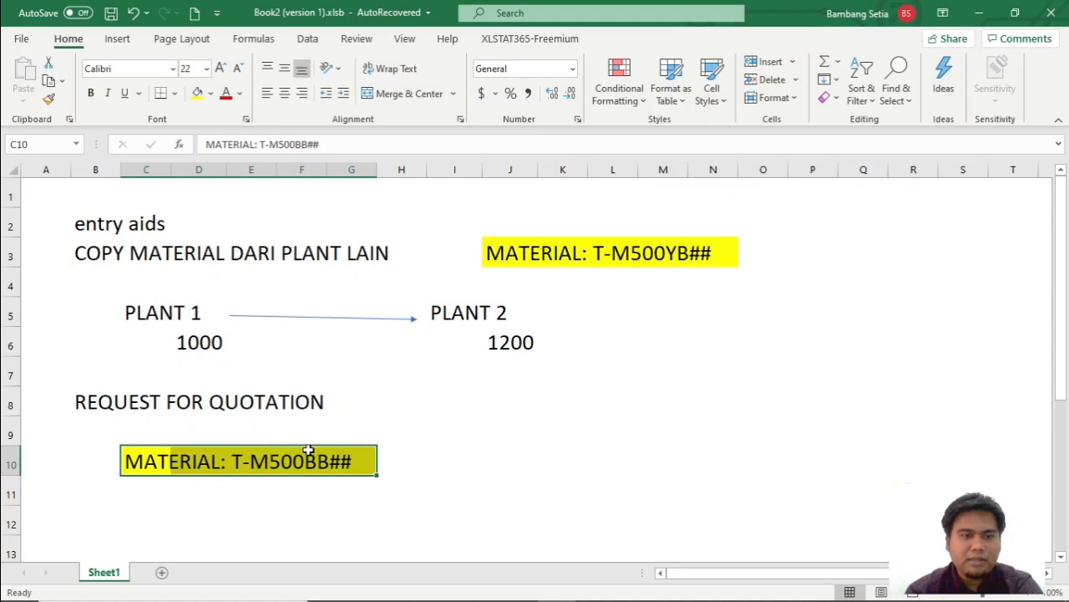
pyautogui.click(263, 434)
# Enter VENDOR 1: T-K500AB## in cell C13, without a space after the hyphen.
pyautogui.scroll(-2, 301, 485)
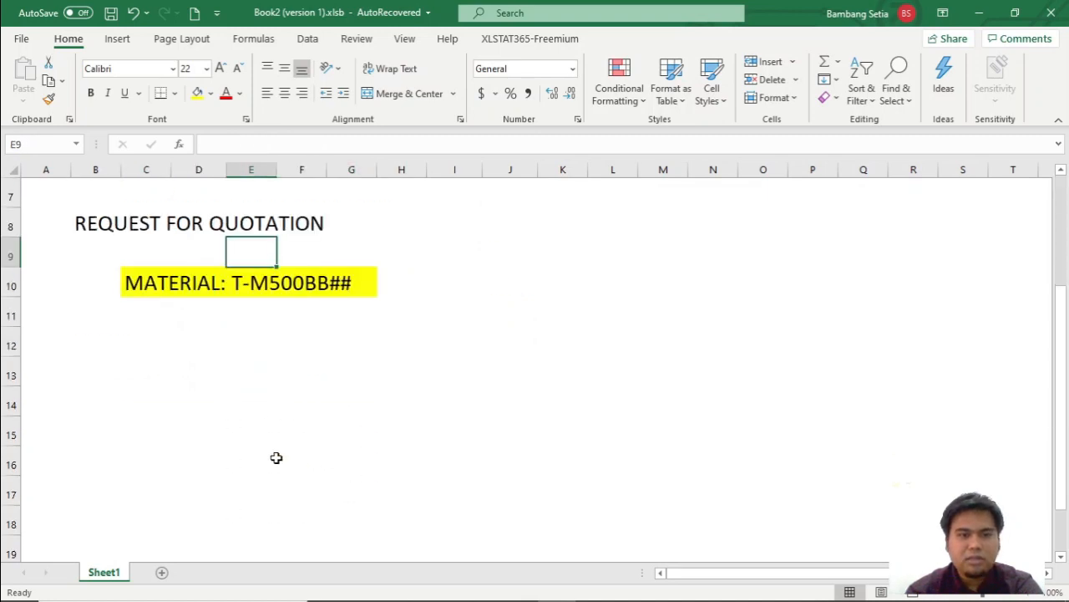
pyautogui.click(164, 365)
pyautogui.write('VEN')
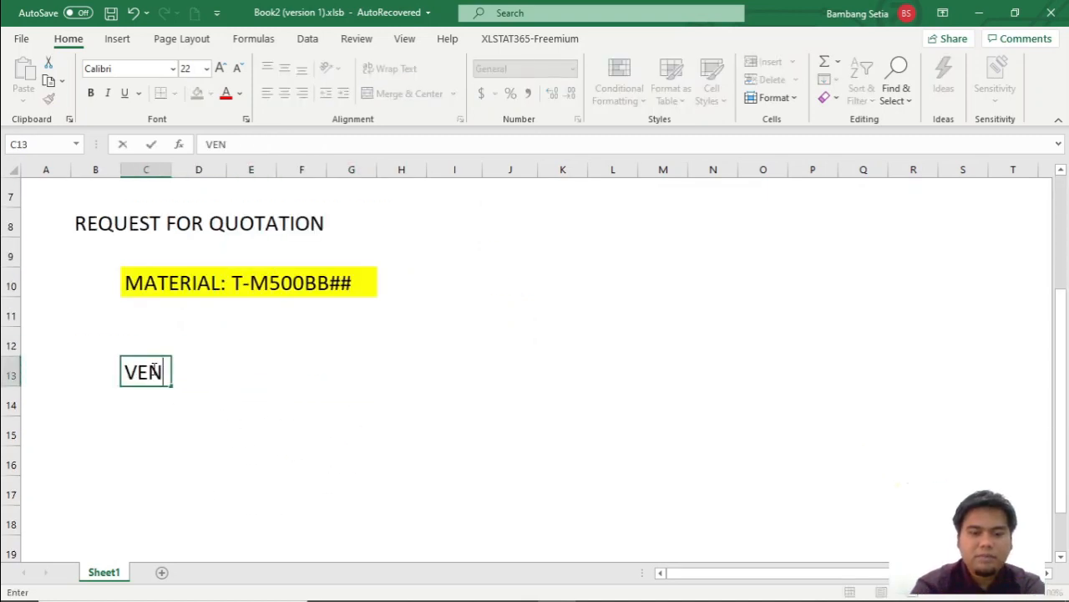
pyautogui.write('DOR 1: T- K')
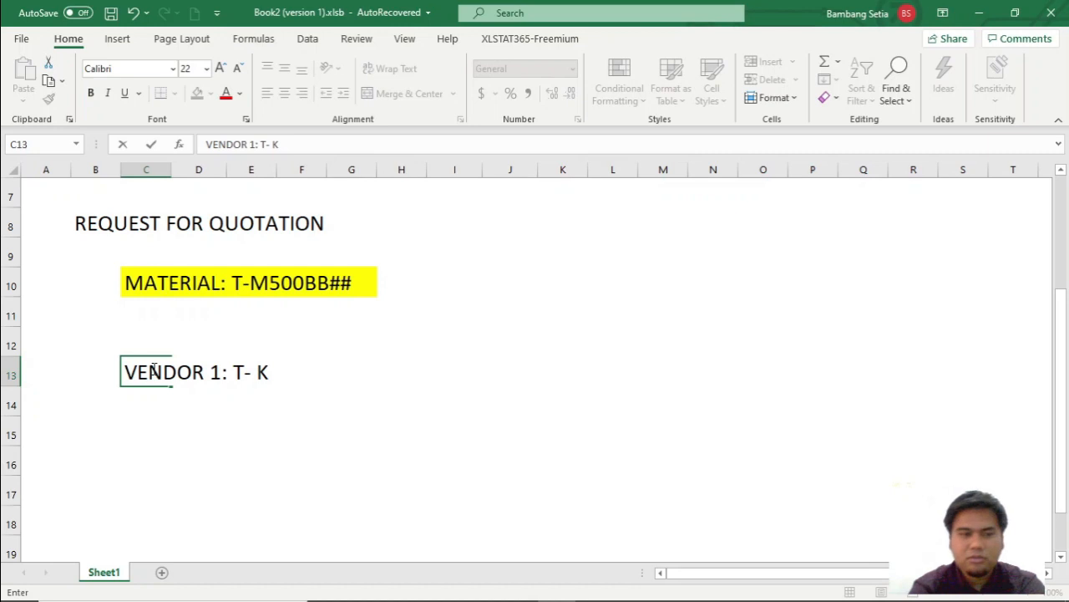
pyautogui.write('500')
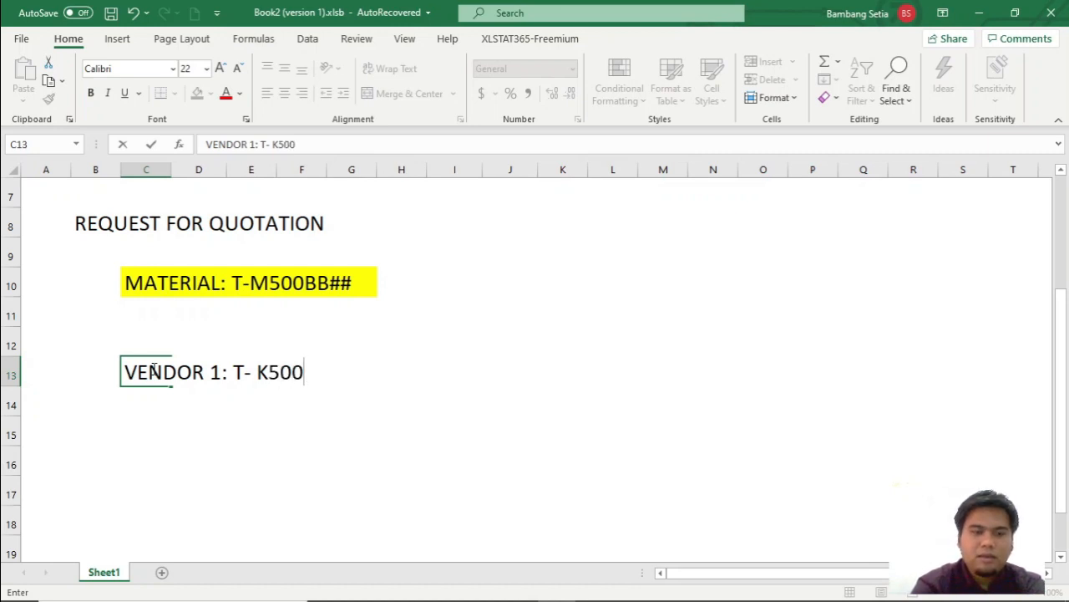
pyautogui.write('AB##')
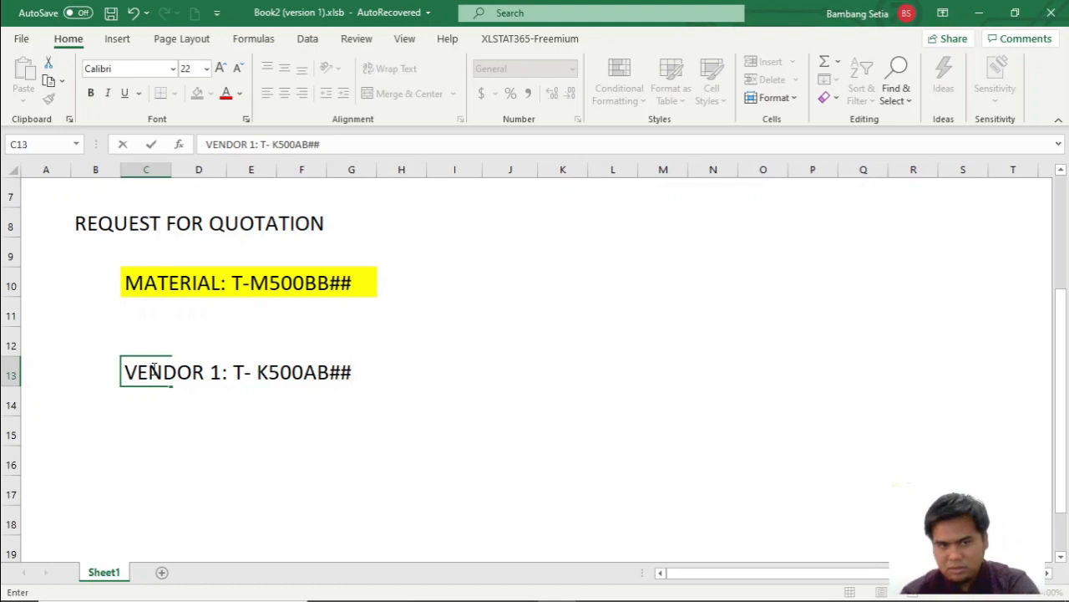
pyautogui.click(258, 373)
pyautogui.press('BackSpace')
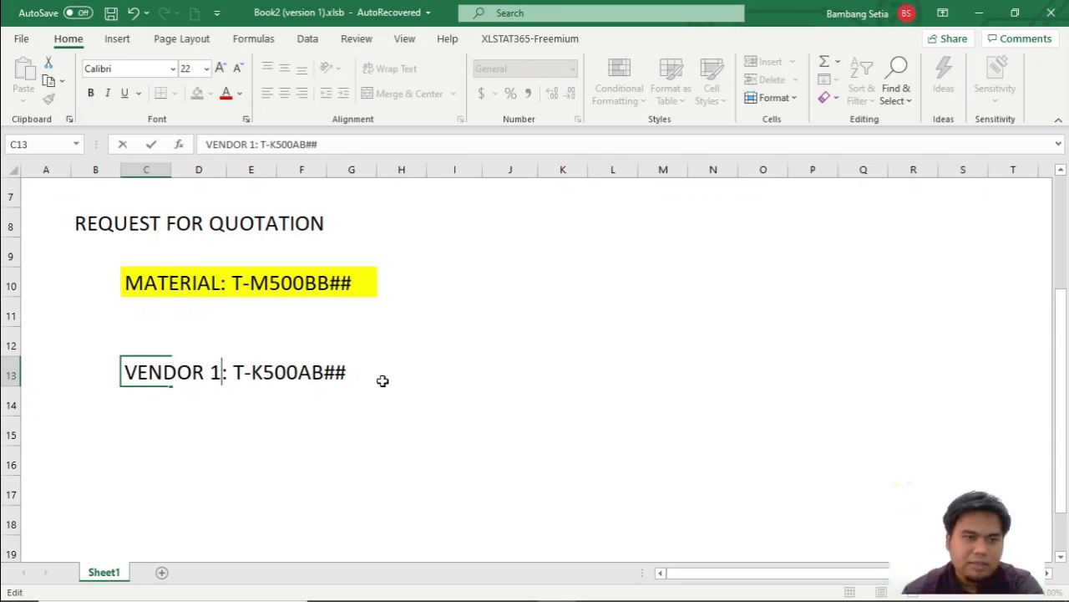
# Enter VENDOR 1: 1950 in cell C12, directly above the existing vendor entry.
pyautogui.click(147, 345)
pyautogui.write('VENDOR')
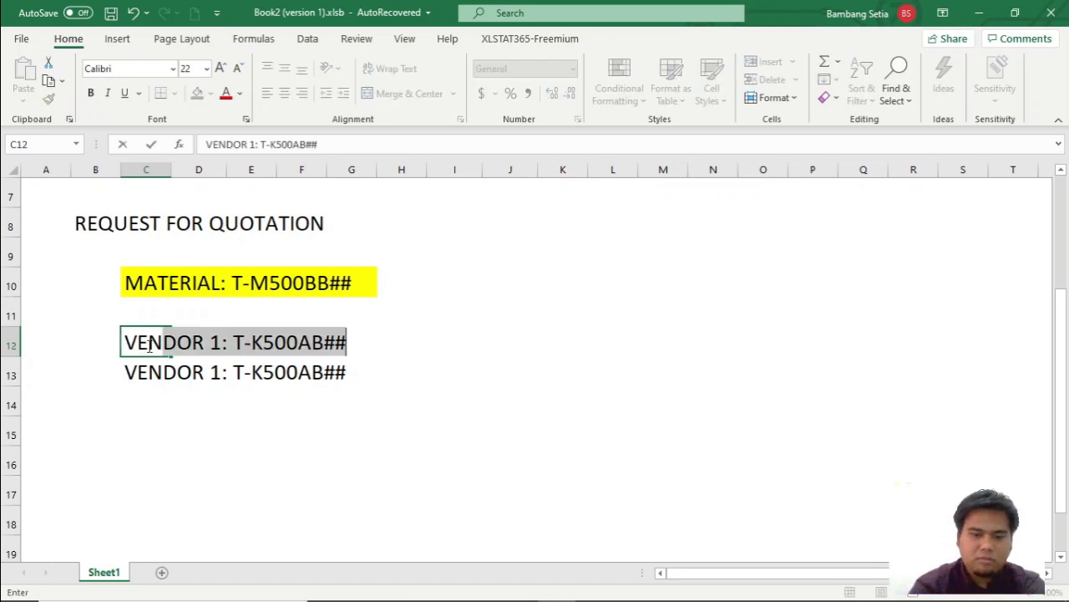
pyautogui.write(': ')
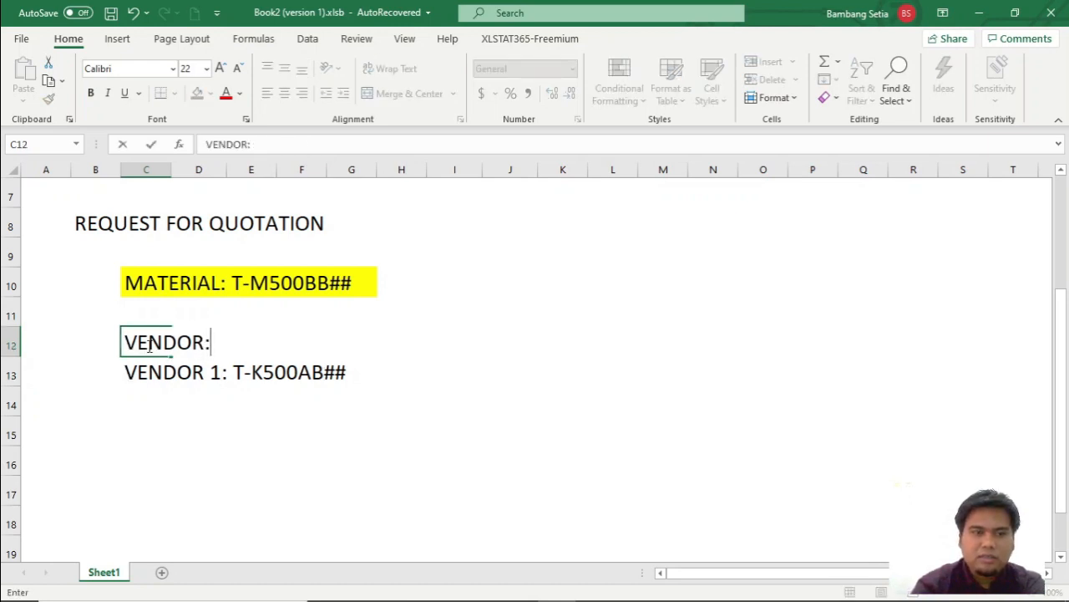
pyautogui.write('1950')
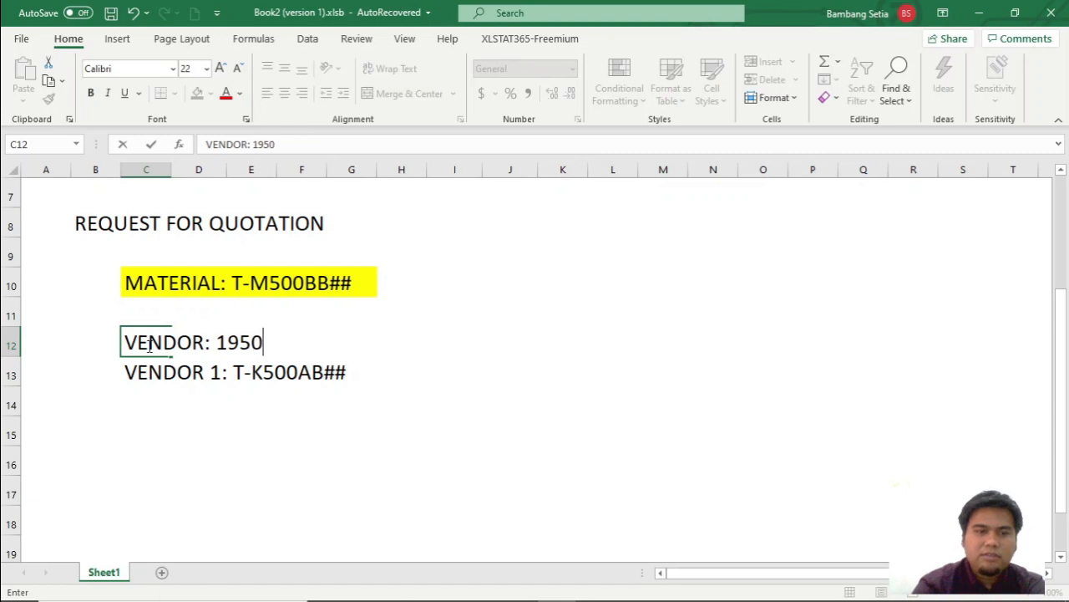
pyautogui.doubleClick(191, 343)
pyautogui.click(193, 343)
pyautogui.write('1')
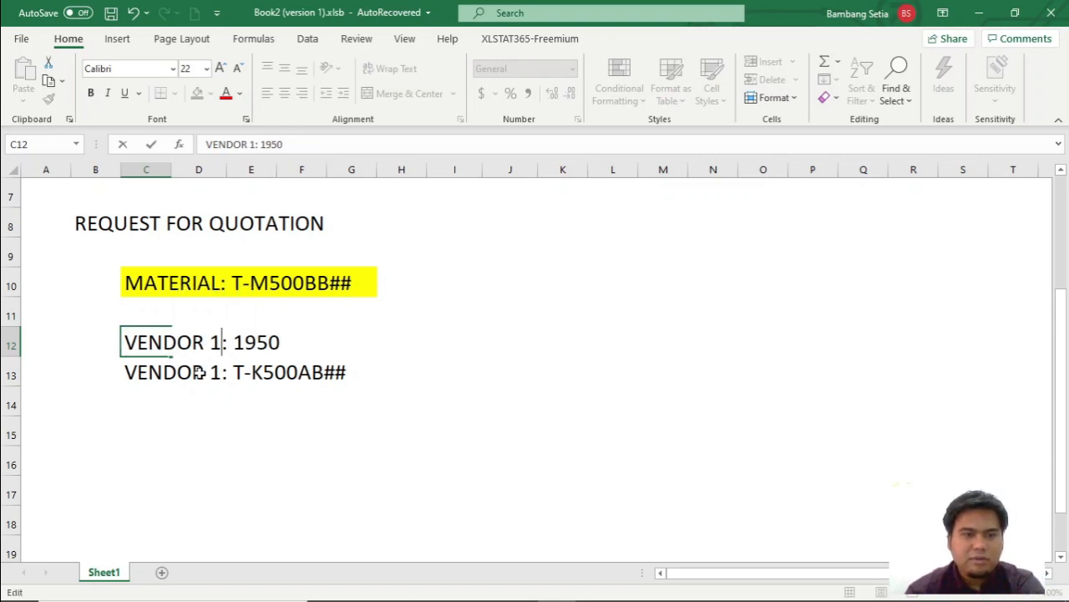
# Renumber the T-K500AB## entry in cell C13 as VENDOR 2.
pyautogui.click(187, 376)
pyautogui.click(154, 371)
pyautogui.doubleClick(209, 372)
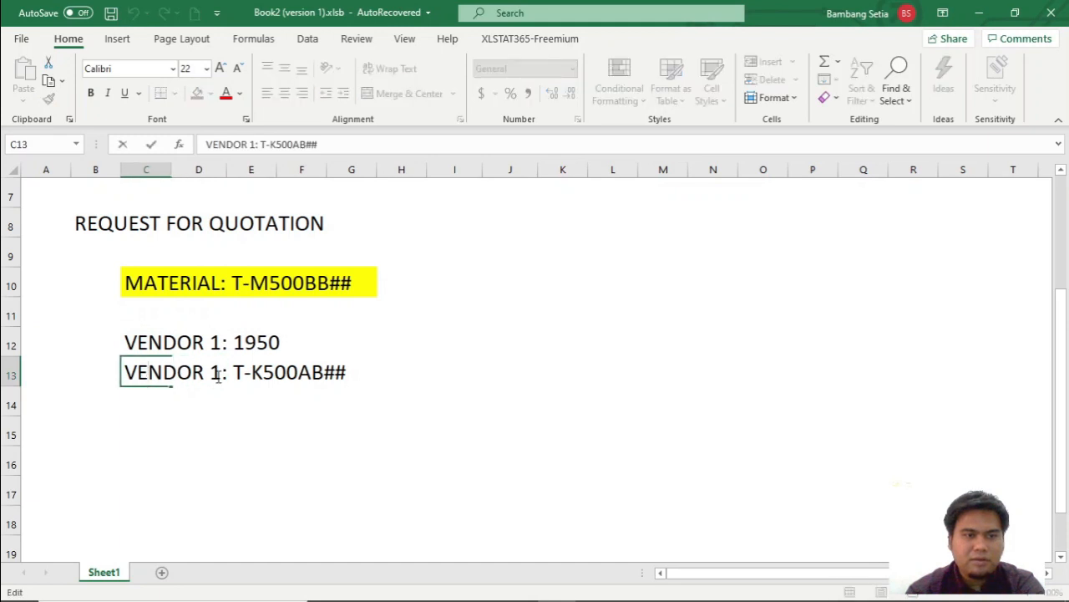
pyautogui.press('BackSpace')
pyautogui.write('2')
# Enter VENDOR 3: T-K500BB## in cell C14.
pyautogui.click(158, 401)
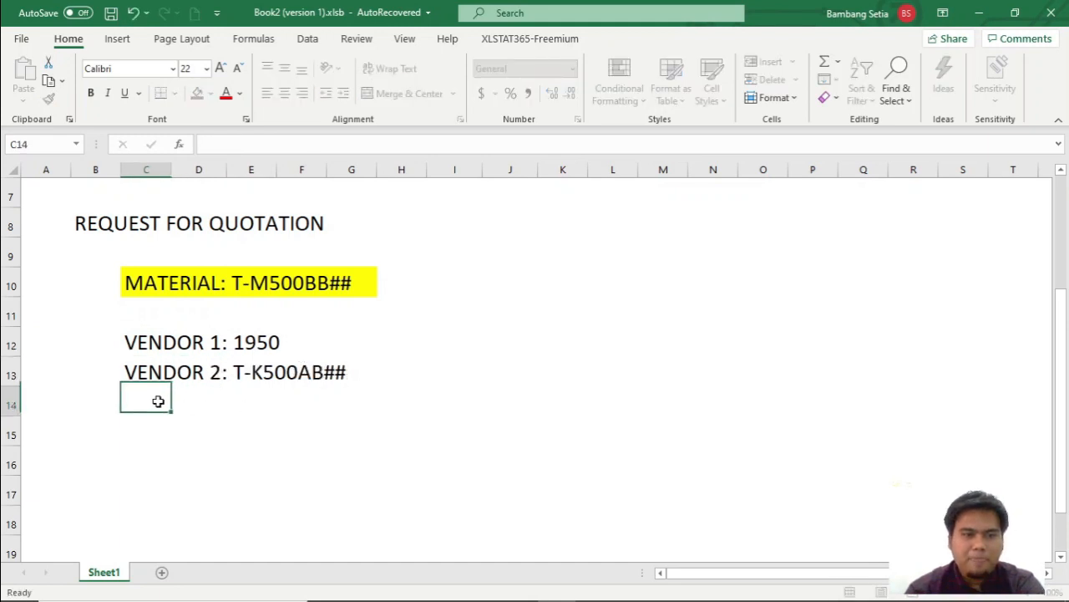
pyautogui.write('VENDOR 3')
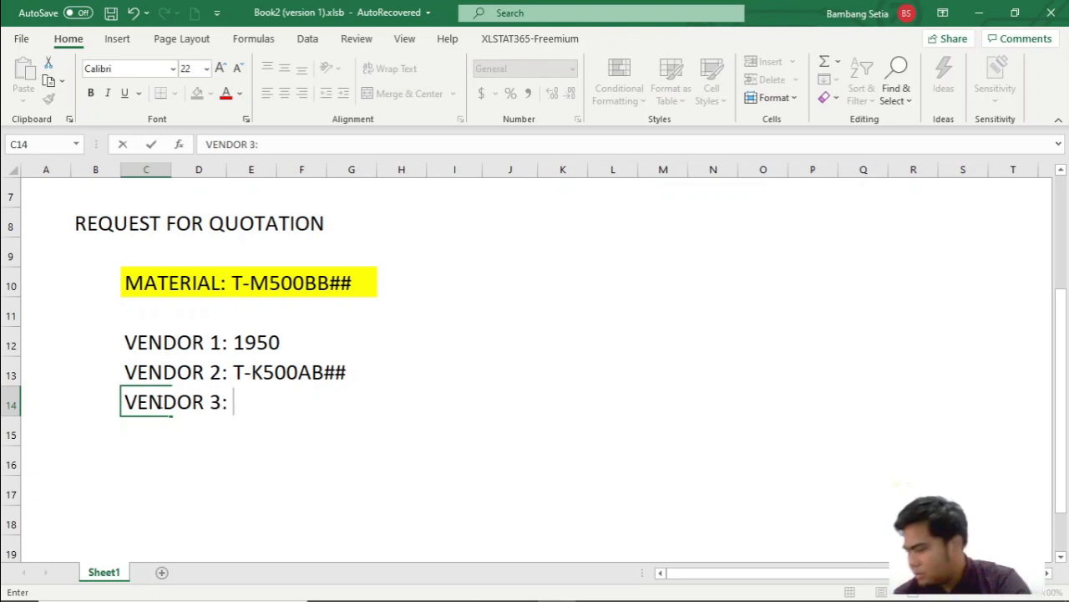
pyautogui.write(': T-K500BB')
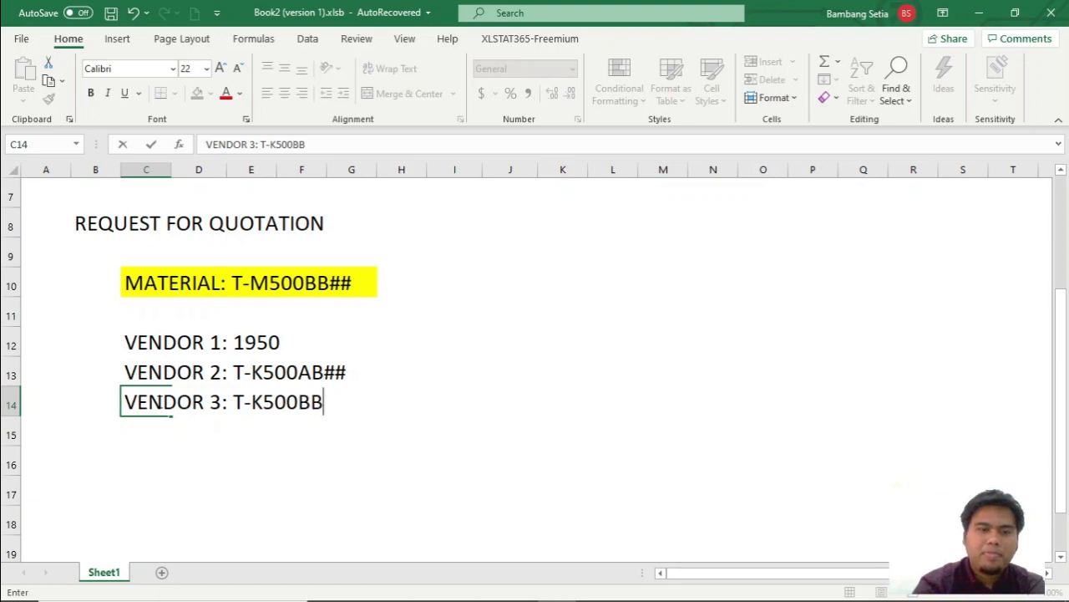
pyautogui.write('##')
# Switch to the SCM500 PDF and review the RFQ header data and the three vendors in the exercise.
pyautogui.hotkey('alt', 'Tab')
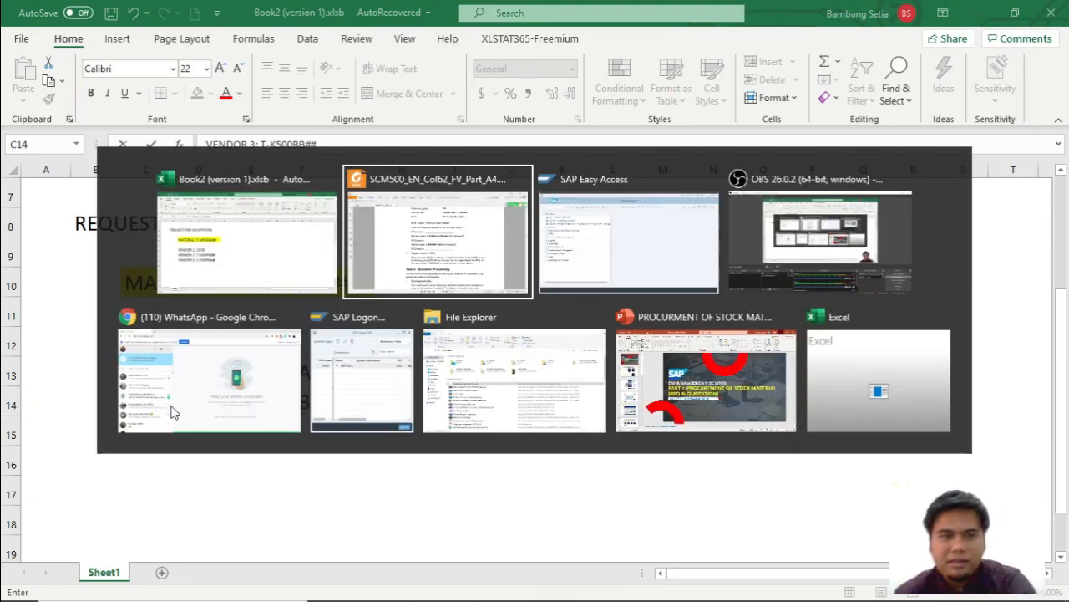
pyautogui.scroll(3, 434, 367)
pyautogui.scroll(-2, 433, 367)
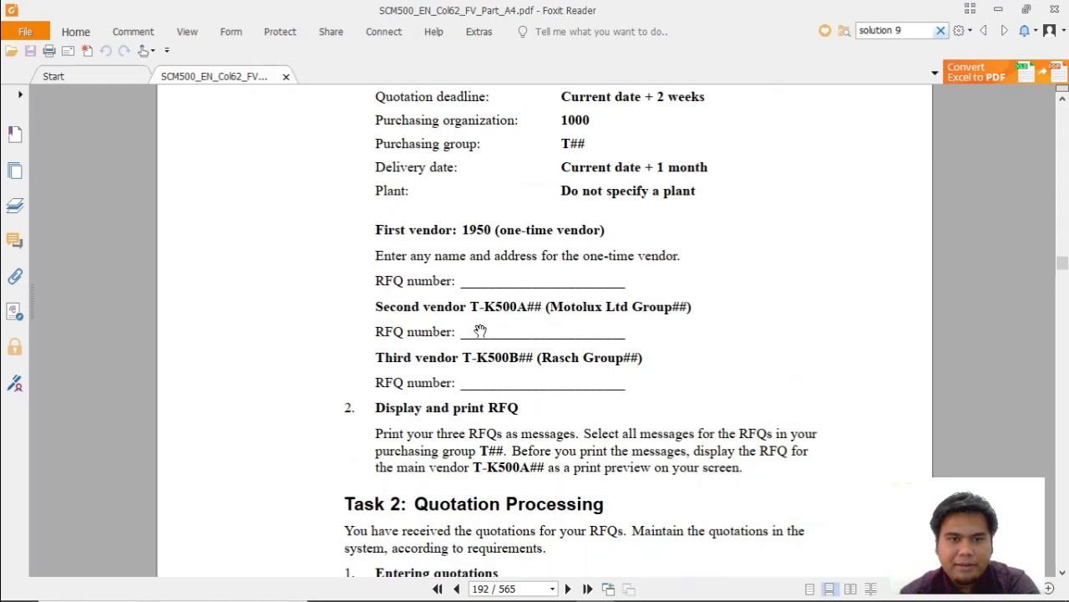
# Switch back to the Excel workbook and enter the note 3 KALI SAVE in cell I12, beside VENDOR 1.
pyautogui.scroll(1, 482, 351)
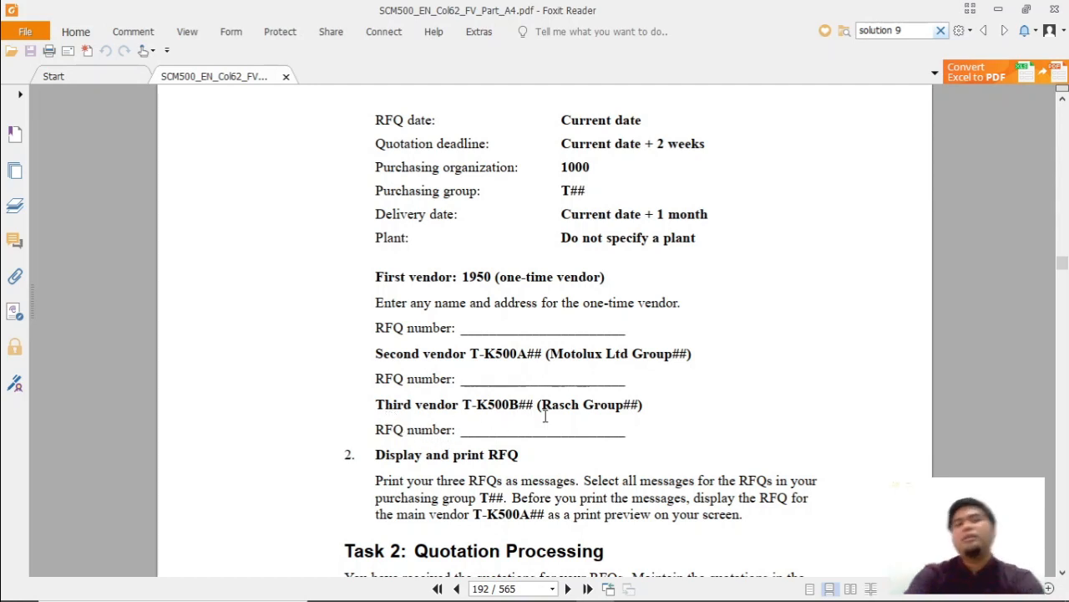
pyautogui.hotkey('alt', 'Tab')
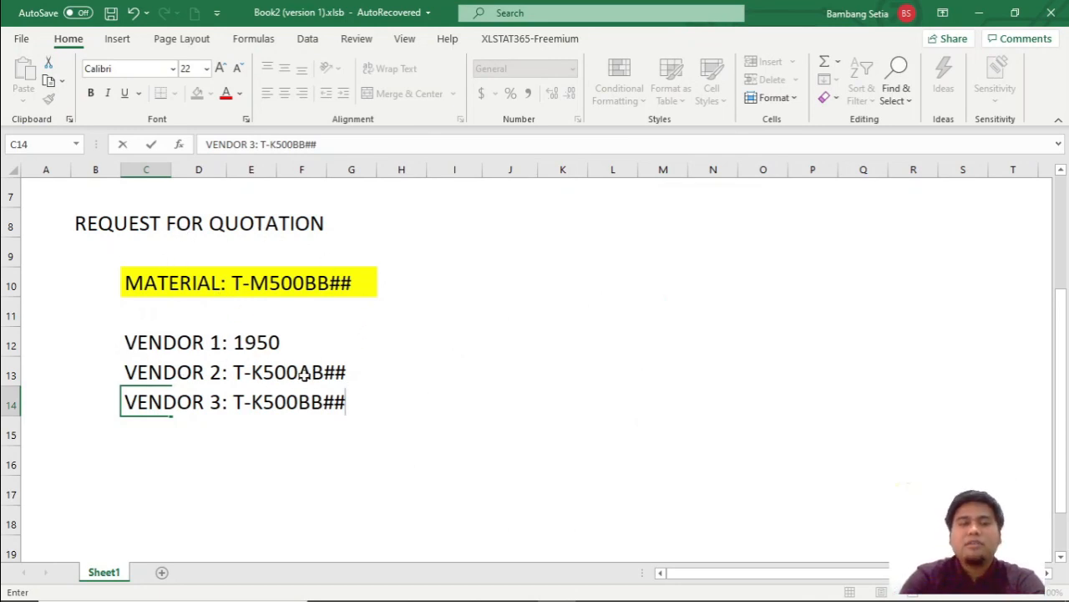
pyautogui.click(457, 336)
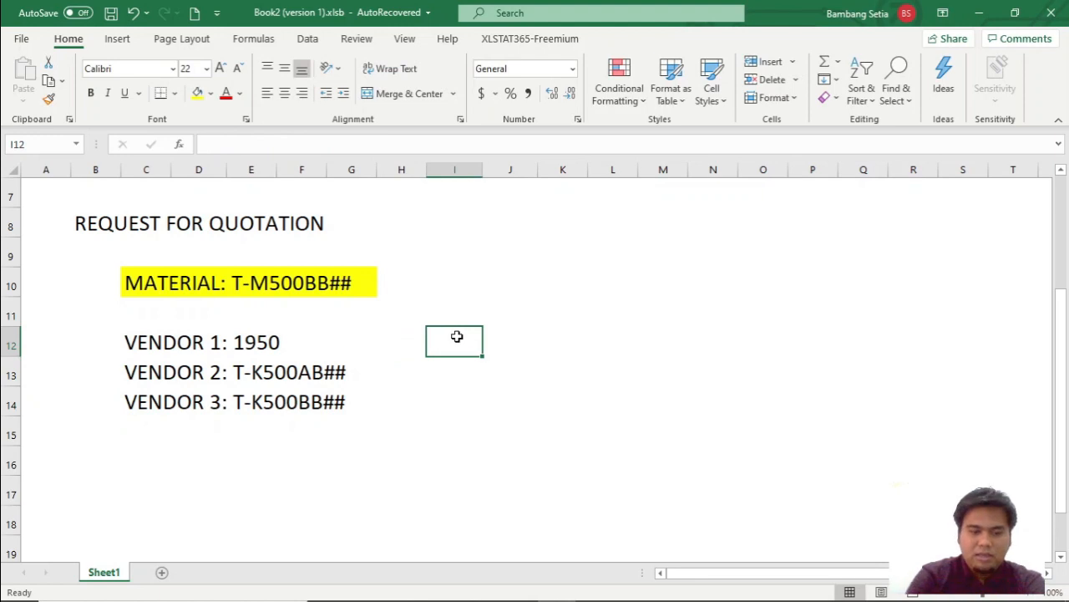
pyautogui.write('3 ')
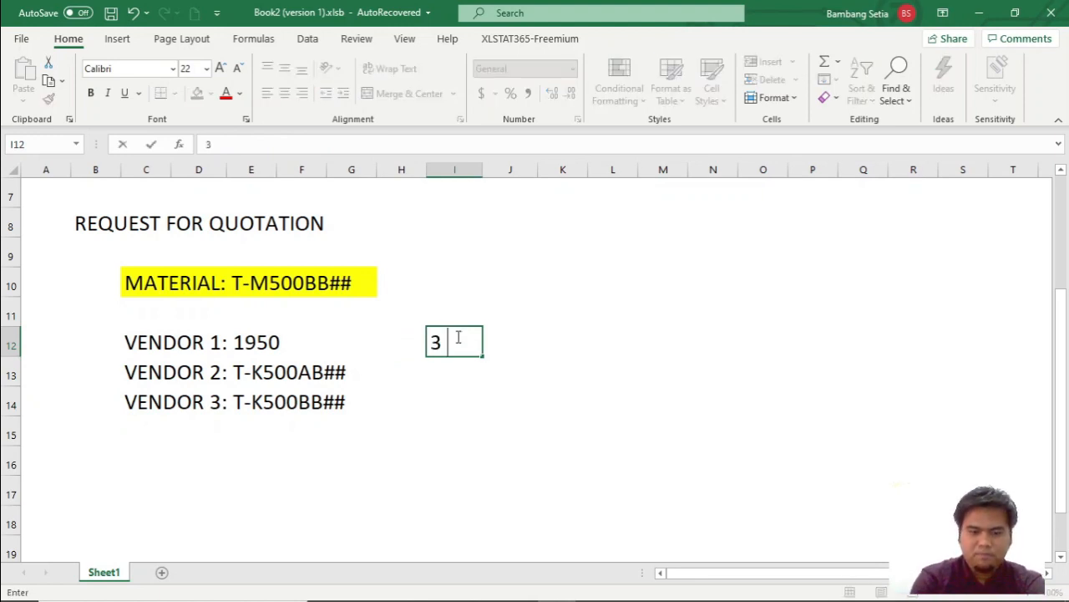
pyautogui.write('KALI SAVE')
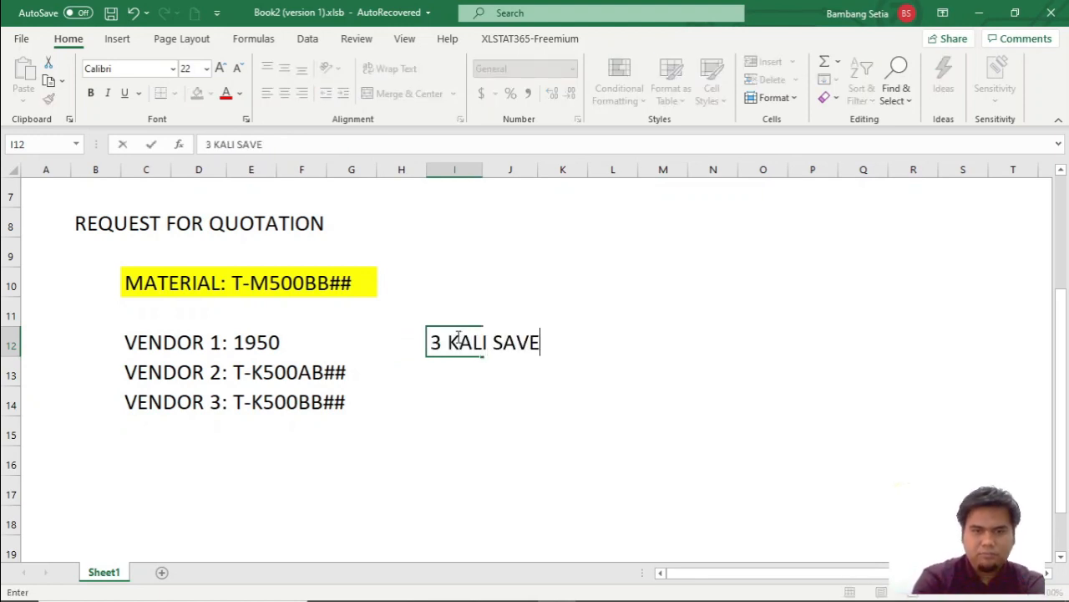
pyautogui.press('Return')
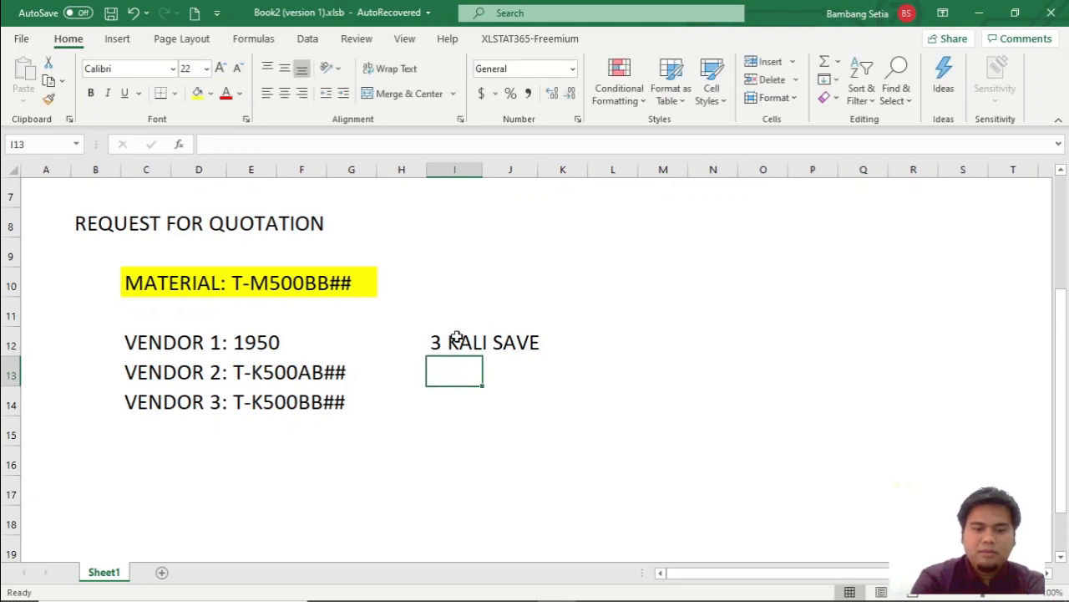
# Enter the note 3 KALI MENDAPATKAN NOMOR DOKUMEN (RFQ) in cell I13.
pyautogui.write('3 KALI MENDAPA')
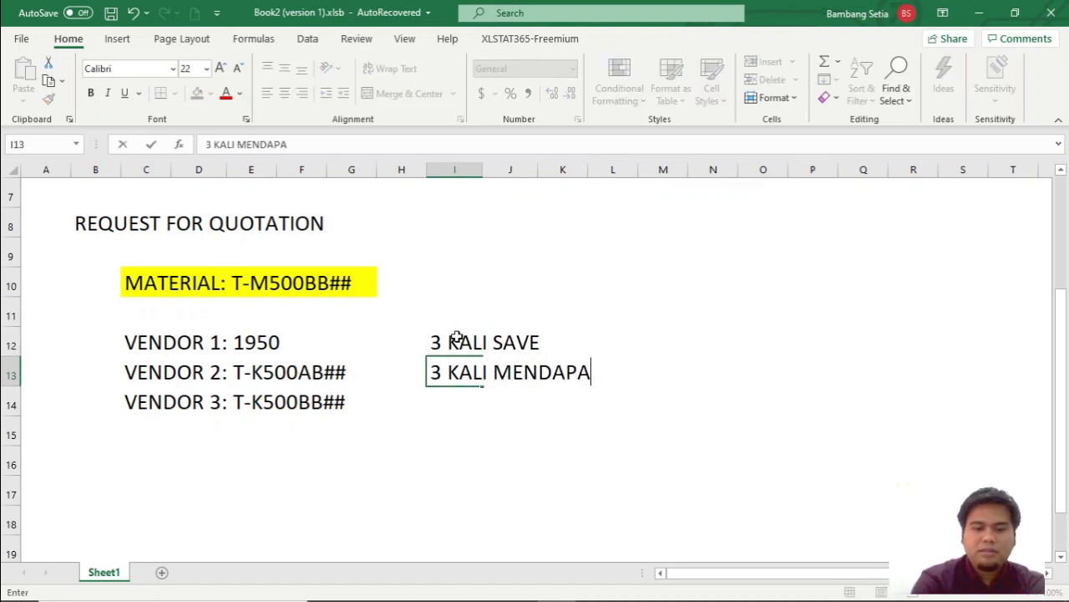
pyautogui.write('TKAN NOMOR DOKUMEN')
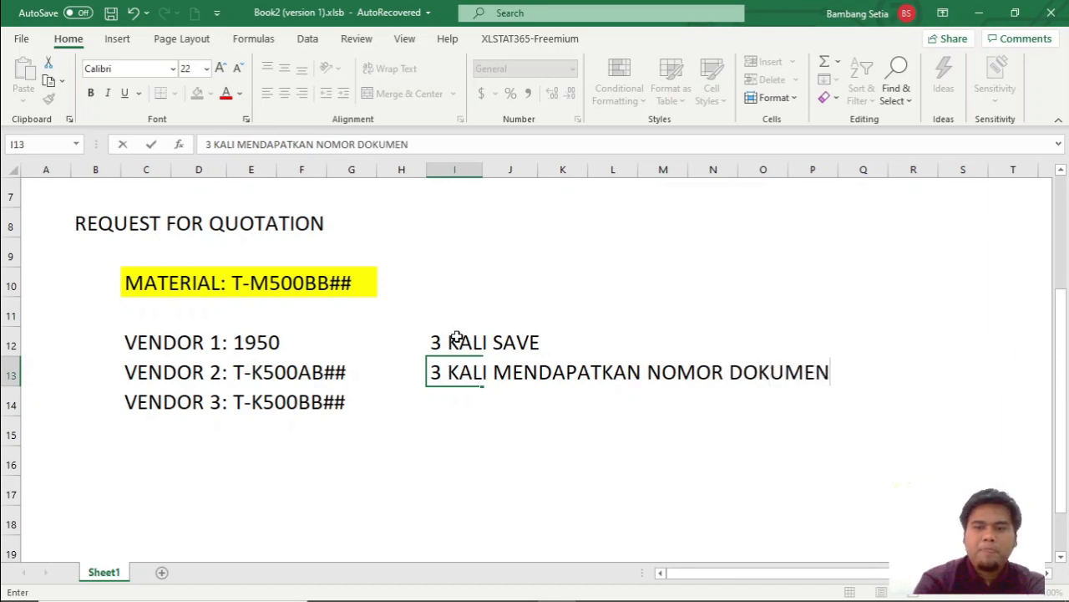
pyautogui.write(' (RFQ)')
# Switch to the SCM500 PDF and review the Task 2 quotation data given for the one-time vendor.
pyautogui.hotkey('alt', 'Tab')
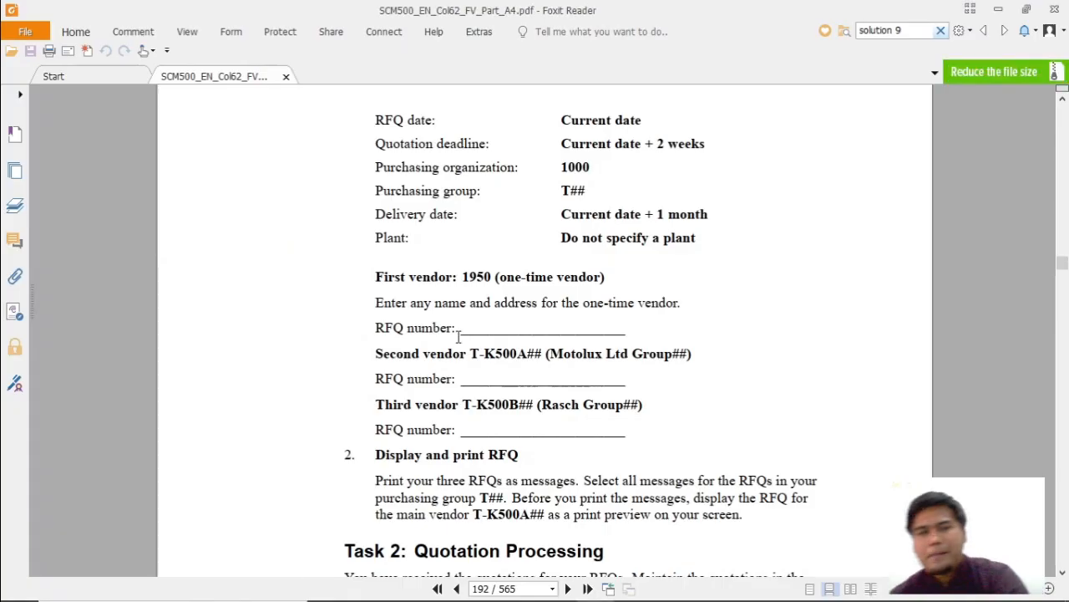
pyautogui.scroll(-3, 458, 336)
pyautogui.scroll(7, 558, 334)
pyautogui.scroll(-5, 563, 357)
pyautogui.scroll(-10, 562, 357)
pyautogui.scroll(10, 563, 357)
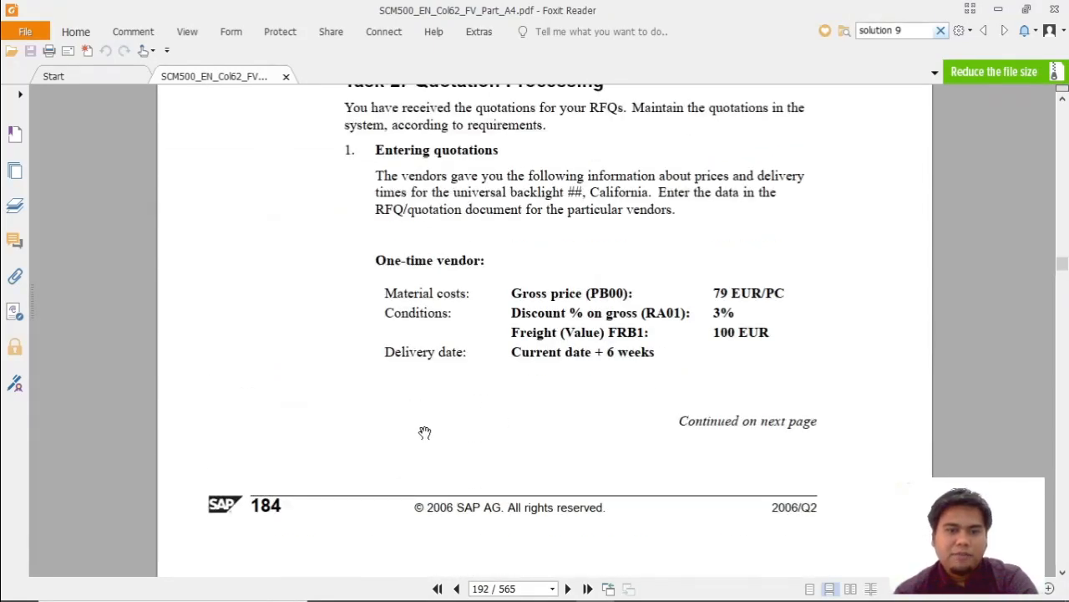
pyautogui.scroll(1, 425, 432)
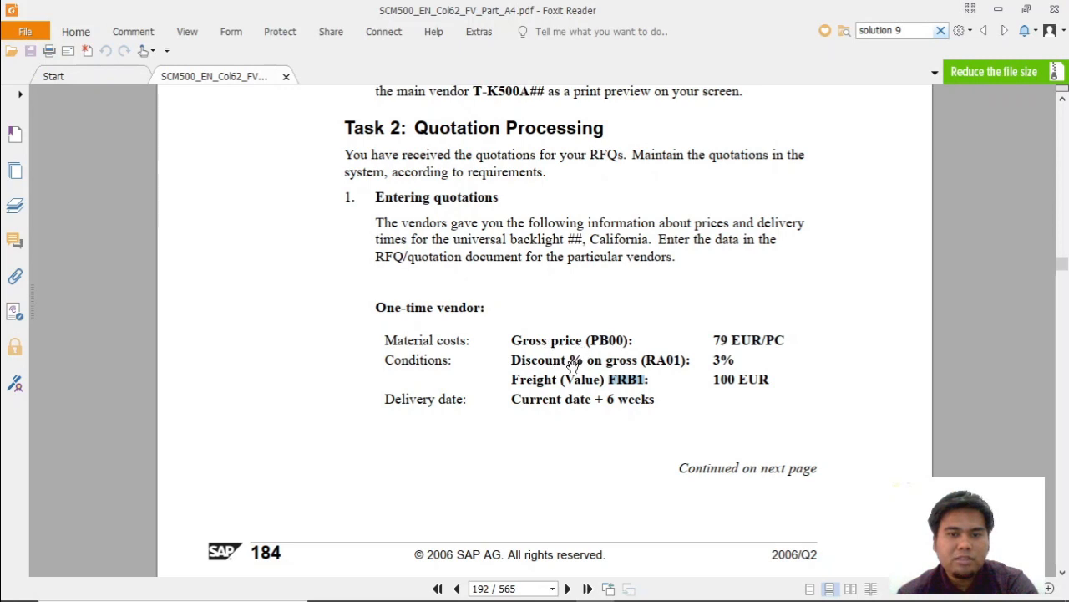
pyautogui.scroll(-4, 554, 454)
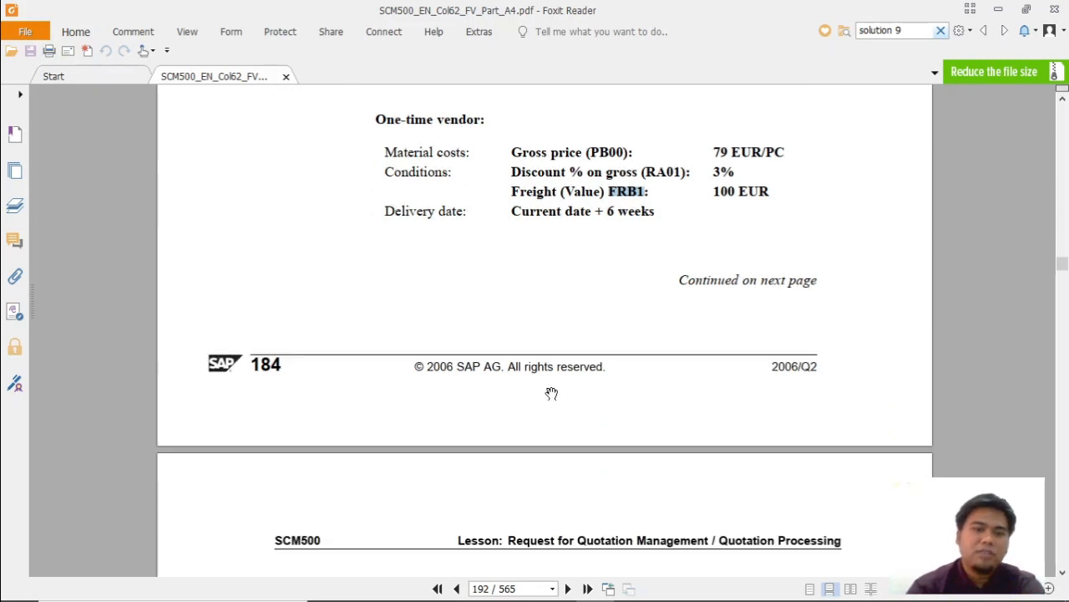
# Review Solution 10 in the SCM500 PDF as far as the transaction and initial screen data for creating RFQs.
pyautogui.hotkey('alt', 'Tab')
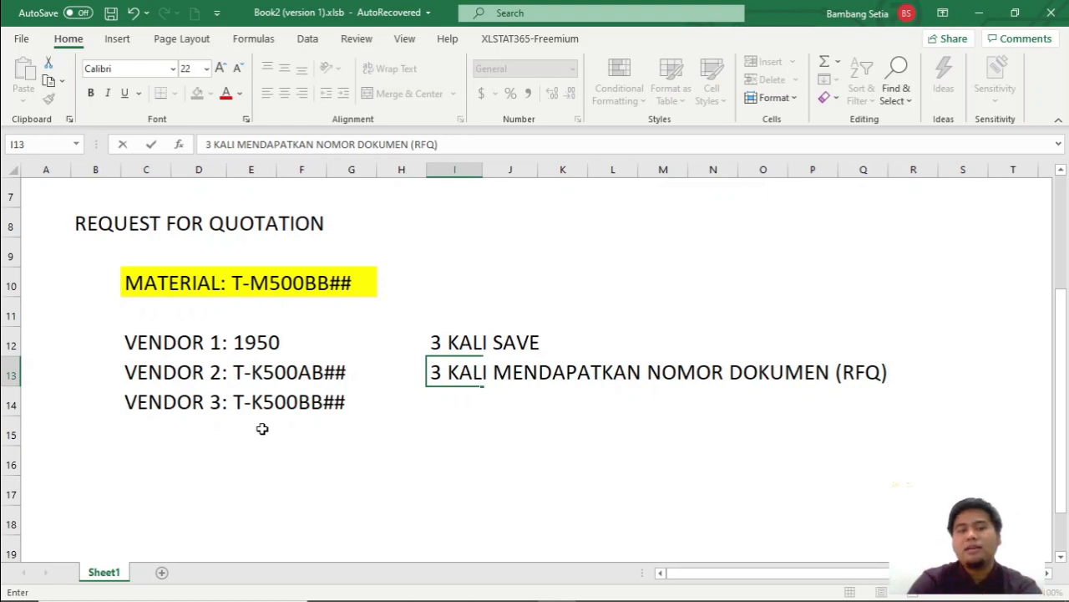
pyautogui.hotkey('alt', 'Tab')
pyautogui.hotkey('alt', 'Tab')
pyautogui.press('Tab')
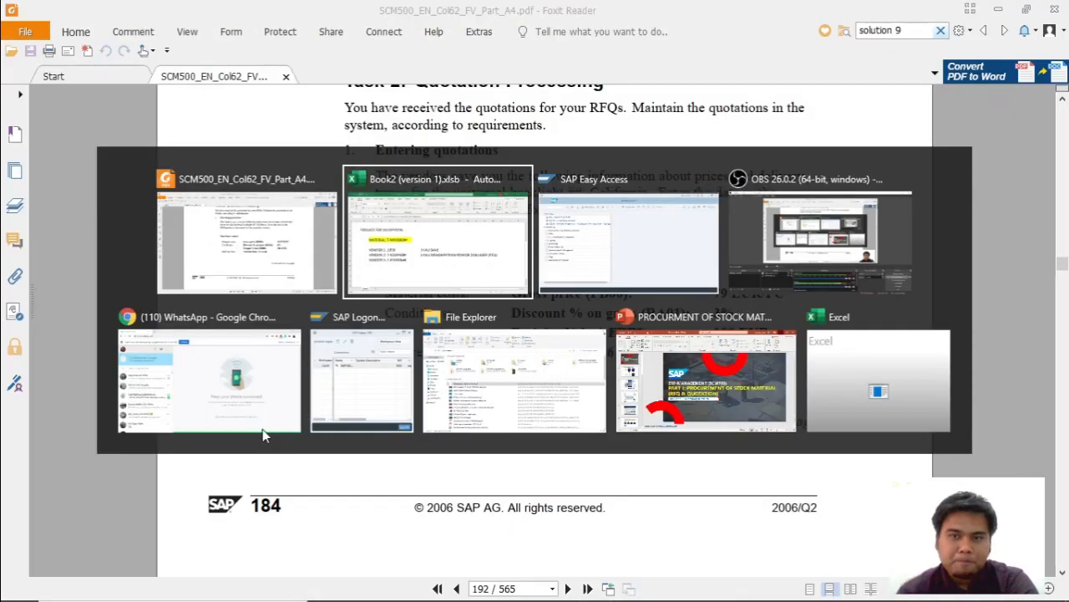
pyautogui.hotkey('alt', 'Tab')
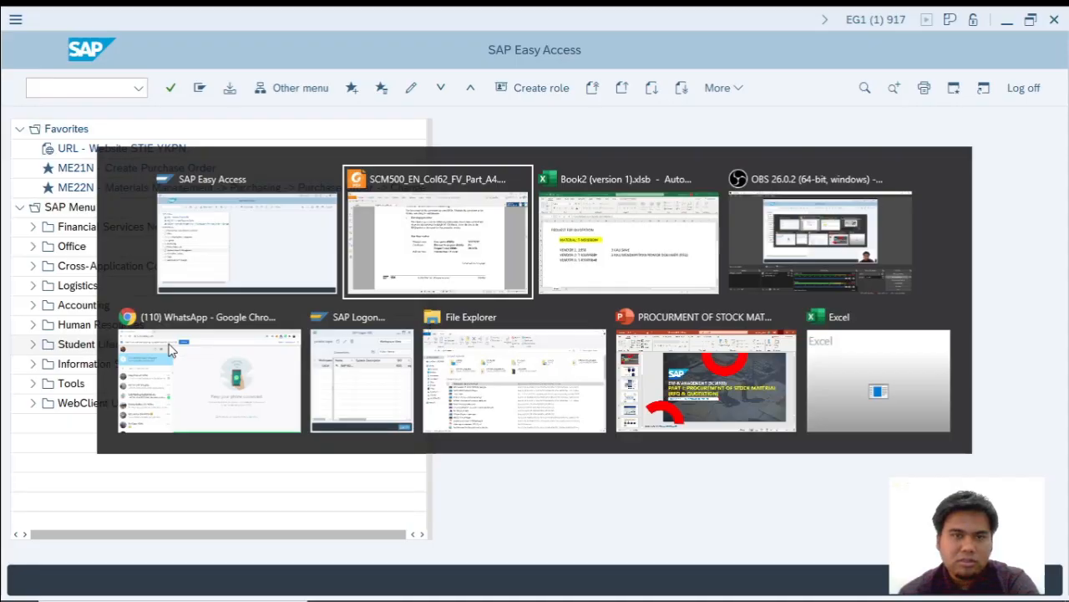
pyautogui.scroll(-10, 370, 304)
pyautogui.scroll(-15, 391, 409)
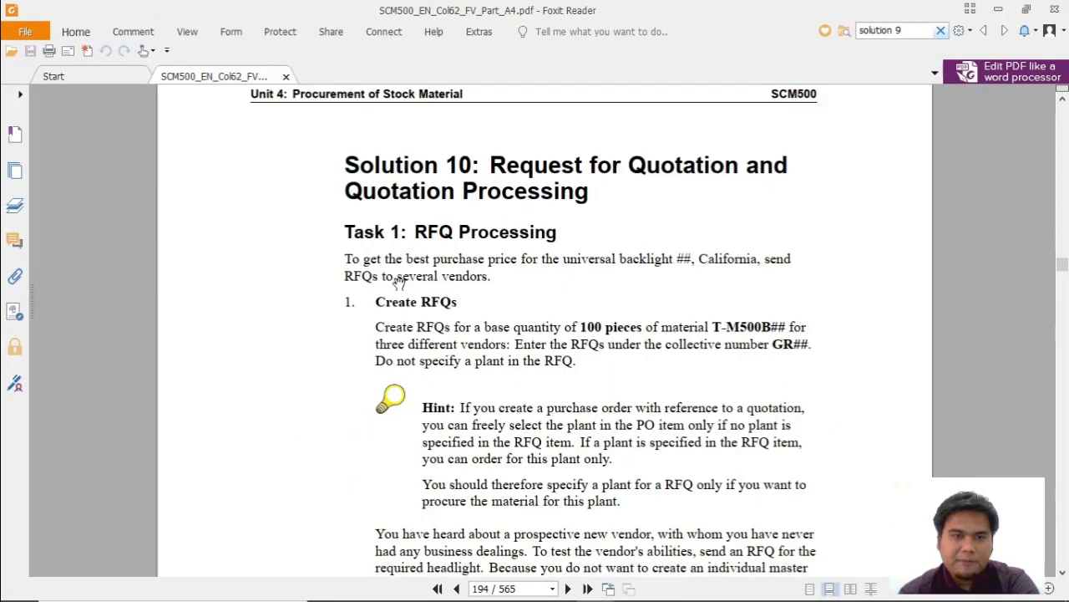
pyautogui.scroll(-3, 367, 330)
pyautogui.scroll(-20, 419, 282)
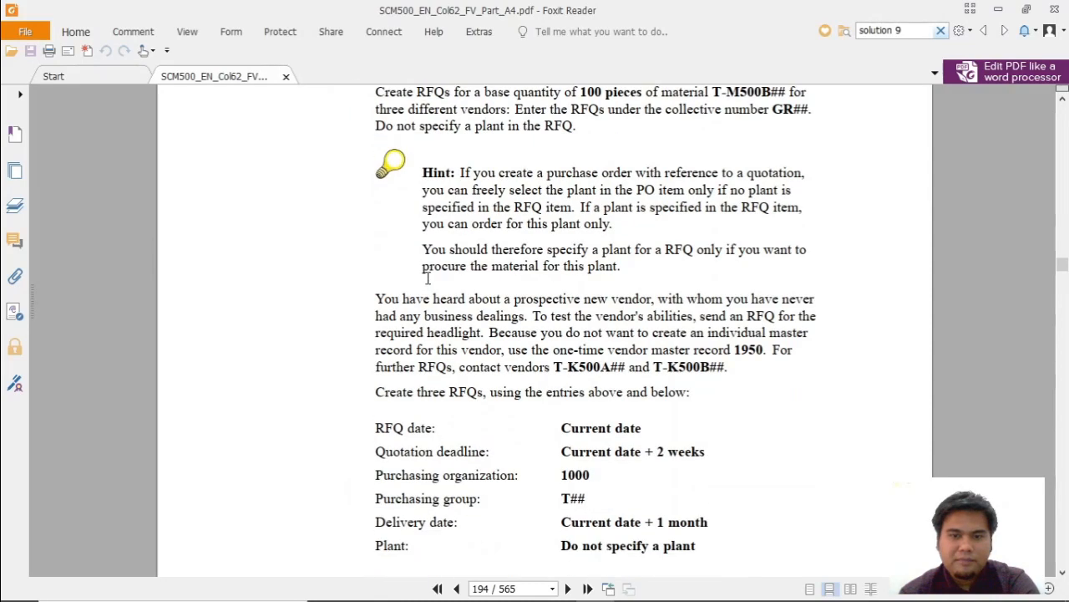
pyautogui.scroll(-13, 437, 279)
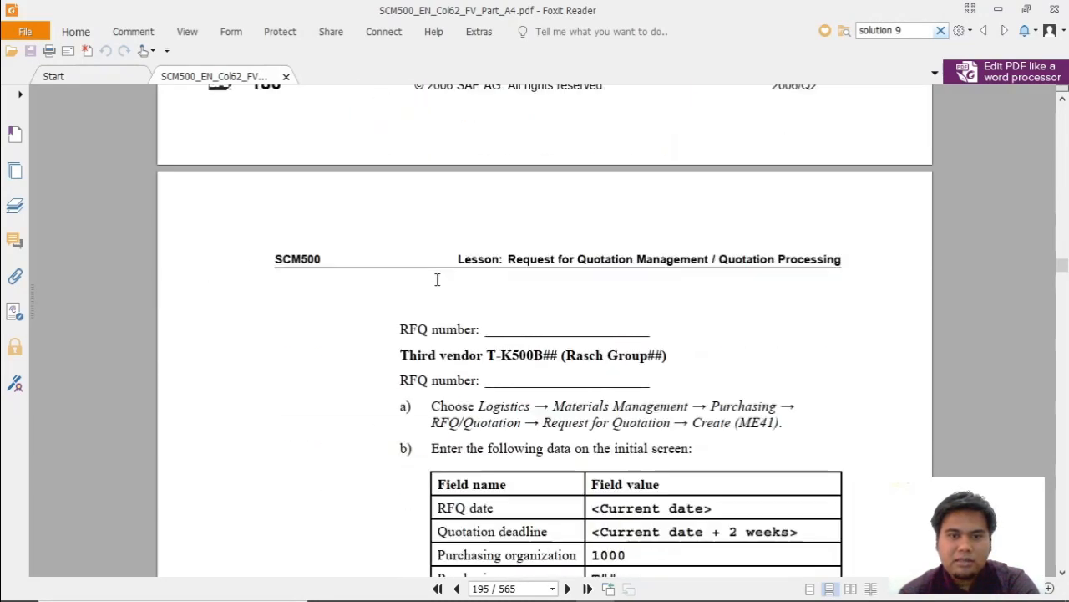
# Switch to the Excel workbook and enter the heading CREATE RFQ in cell B16.
pyautogui.hotkey('alt', 'Tab')
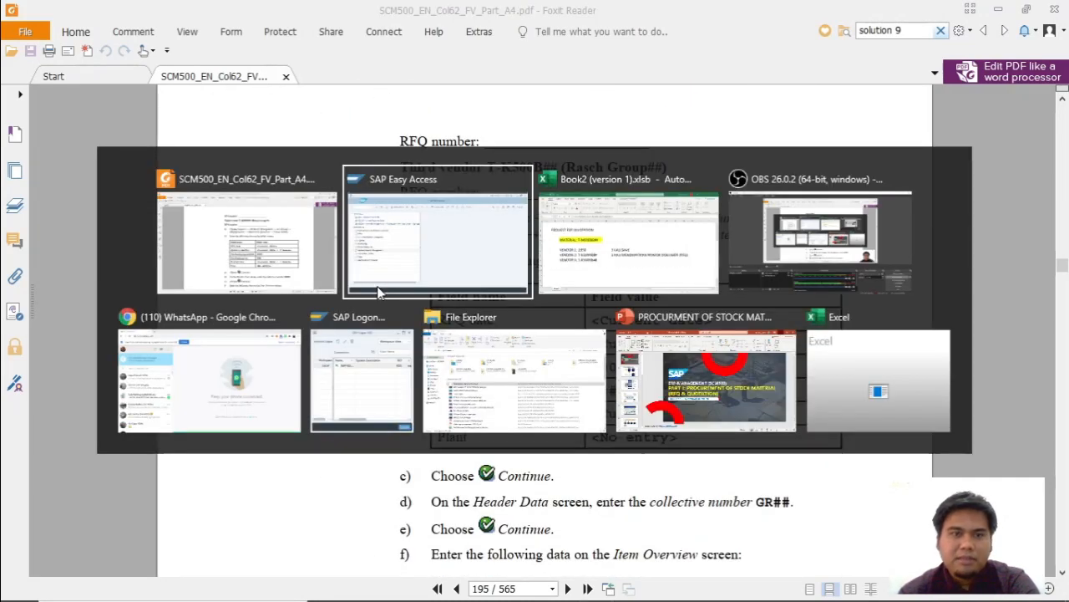
pyautogui.hotkey('alt', 'Tab')
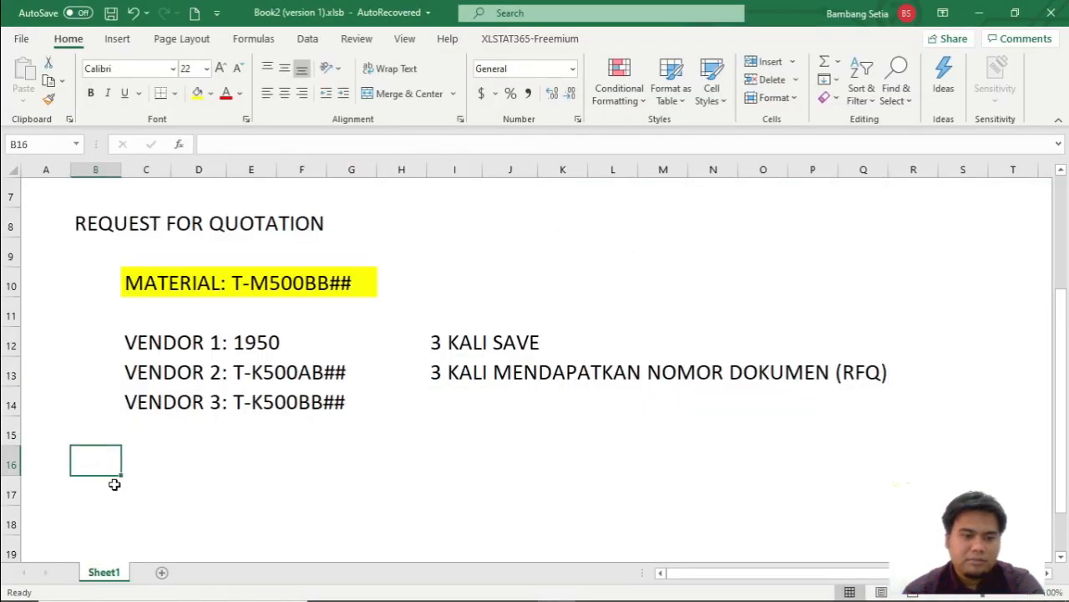
pyautogui.write('CREAT')
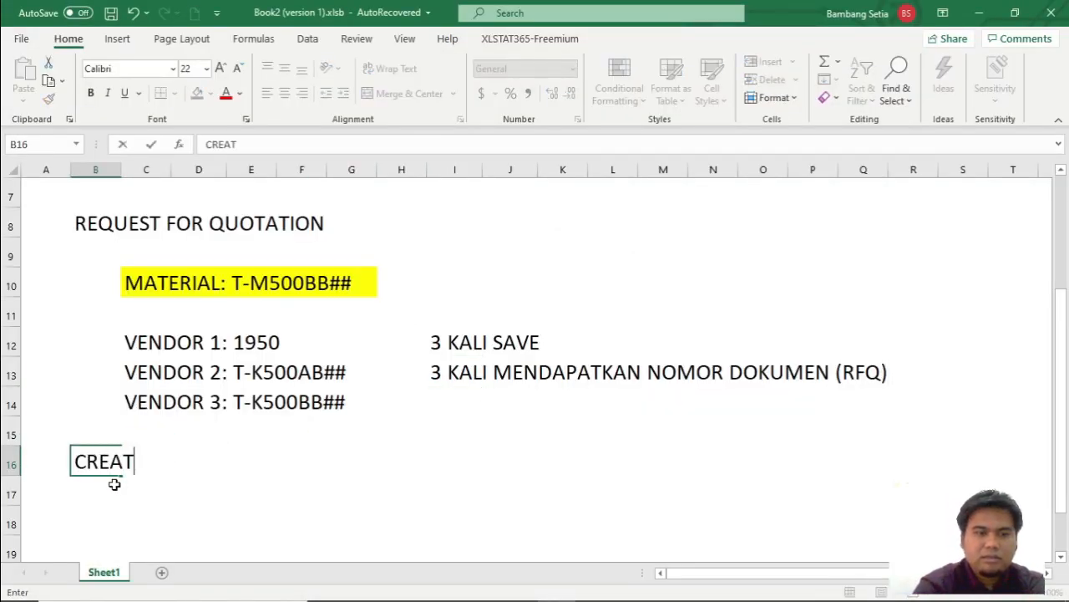
pyautogui.write('E RFQ')
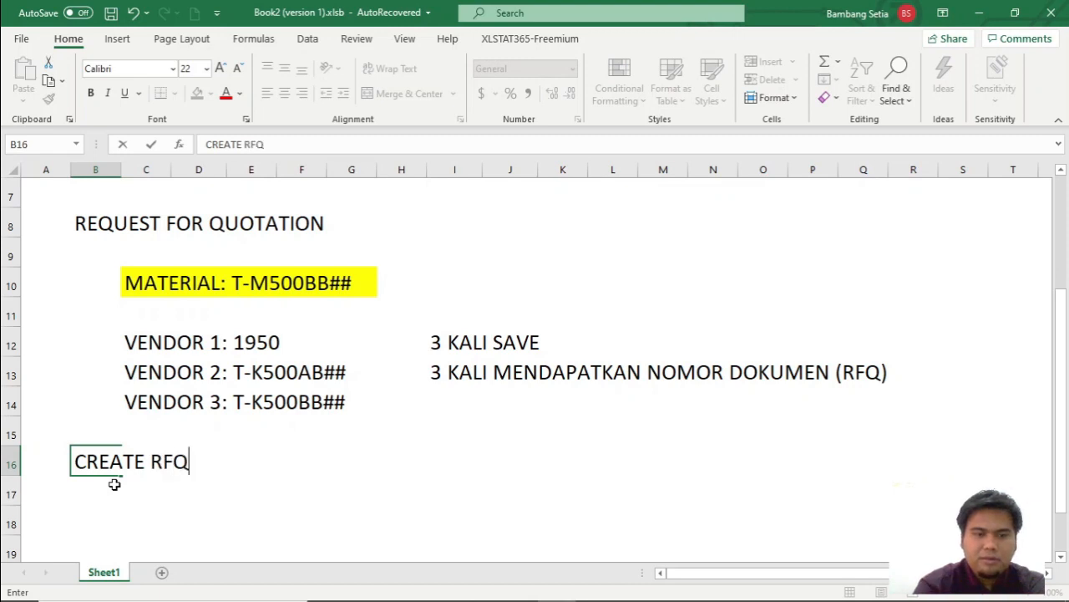
pyautogui.press('Return')
# Enter 1. T-CODE ME41 in cell C17 and begin the second list item with 2. in cell C18.
pyautogui.press('Tab')
pyautogui.write('1. ')
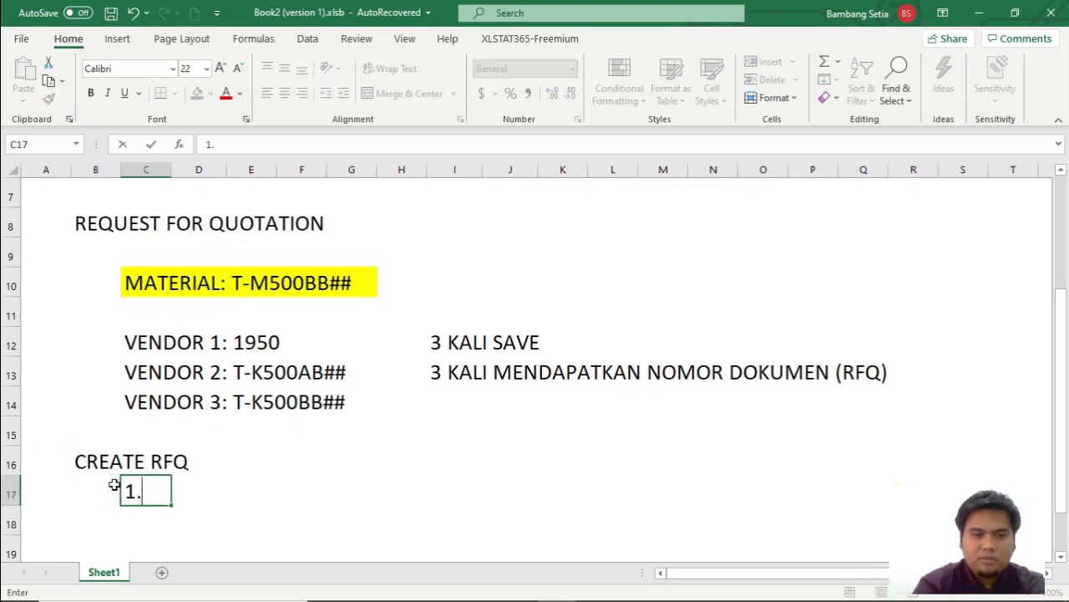
pyautogui.write('T-CODE')
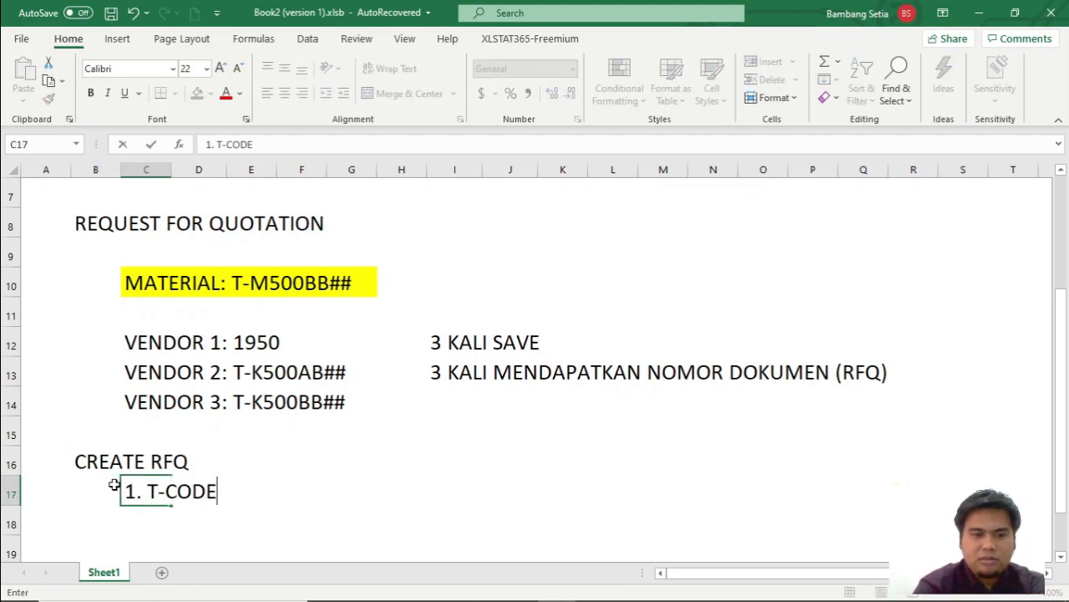
pyautogui.write(' ME41')
pyautogui.press('Return')
pyautogui.write('2.')
# Switch to SAP and start transaction ME41 to create an RFQ.
pyautogui.hotkey('alt', 'Tab')
pyautogui.hotkey('alt', 'Tab')
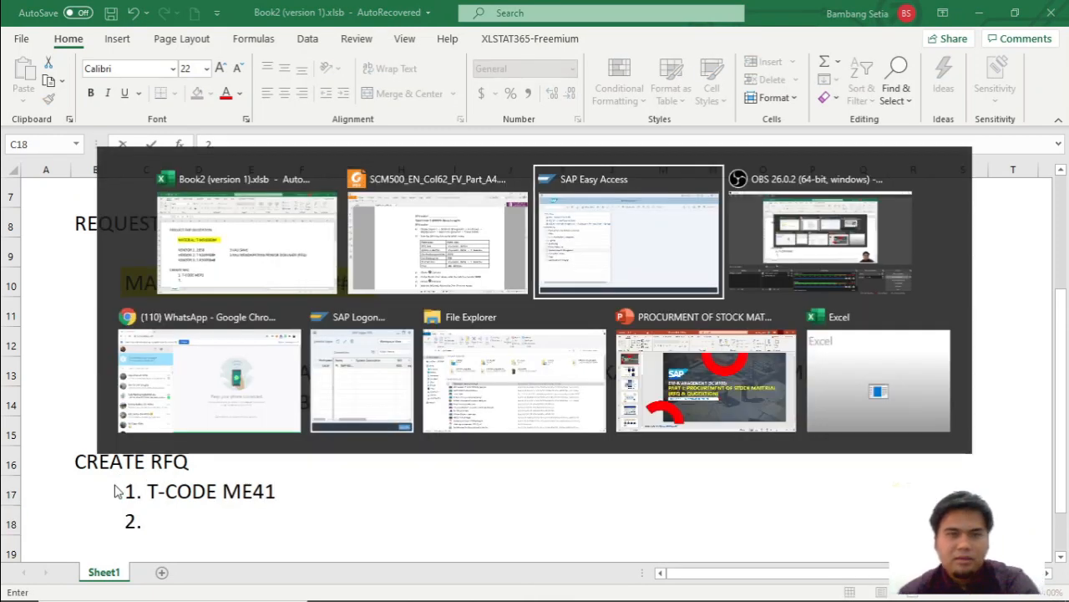
pyautogui.click(66, 87)
pyautogui.write('ME41')
pyautogui.press('Return')
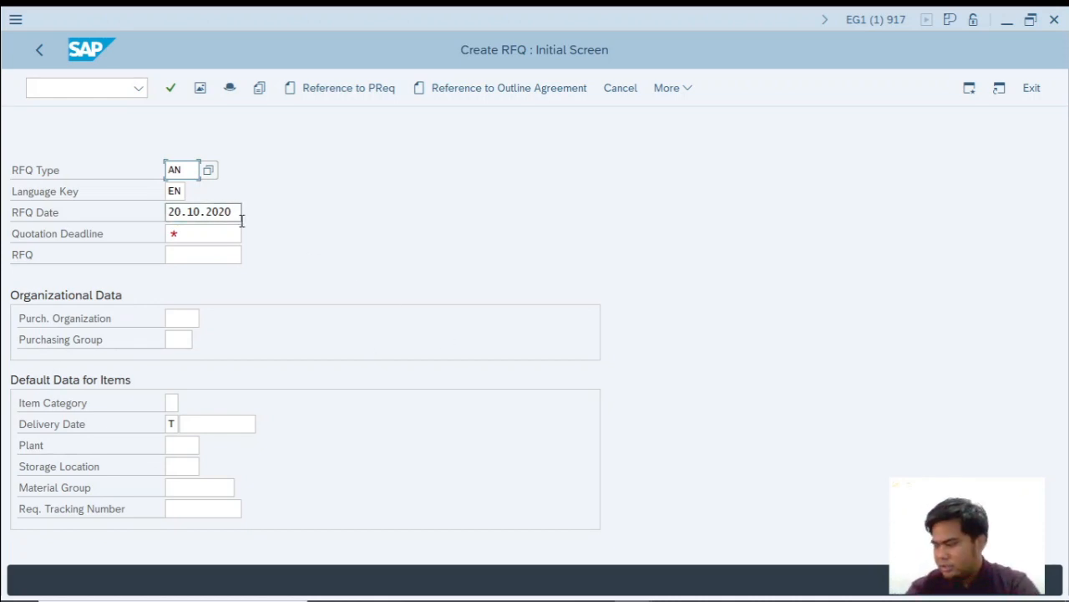
# Try to pick 27 October 2020 as the quotation deadline from the calendar.
pyautogui.click(192, 234)
pyautogui.press('F4')
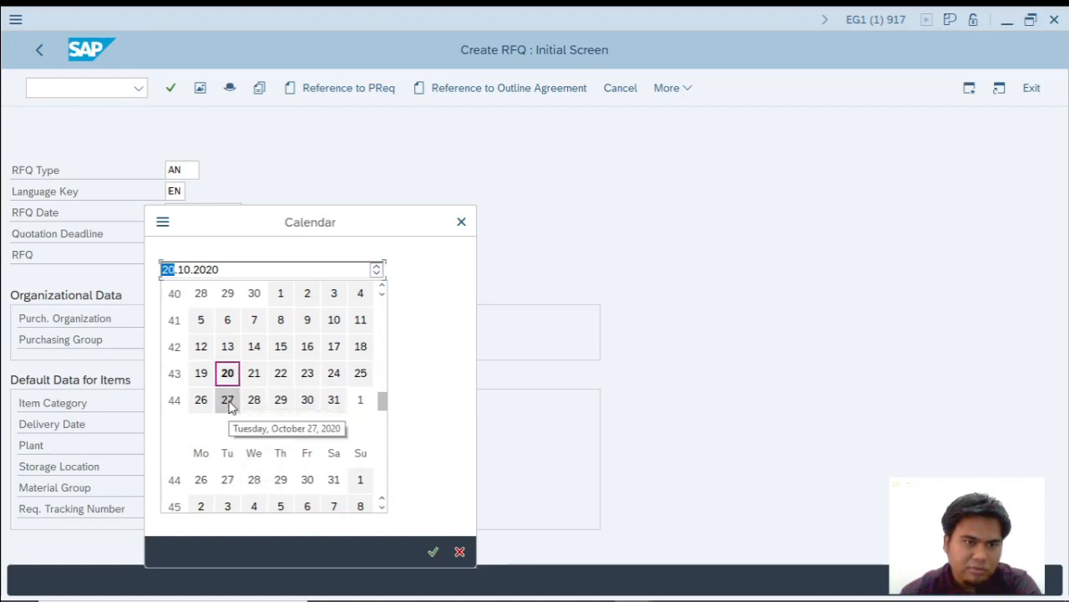
pyautogui.click(234, 483)
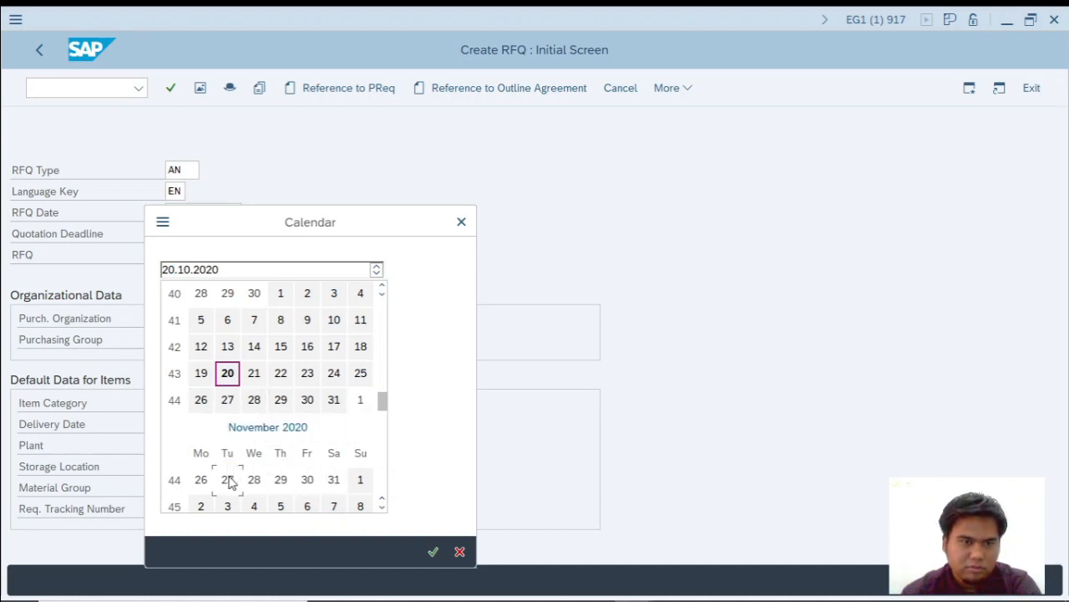
pyautogui.click(432, 552)
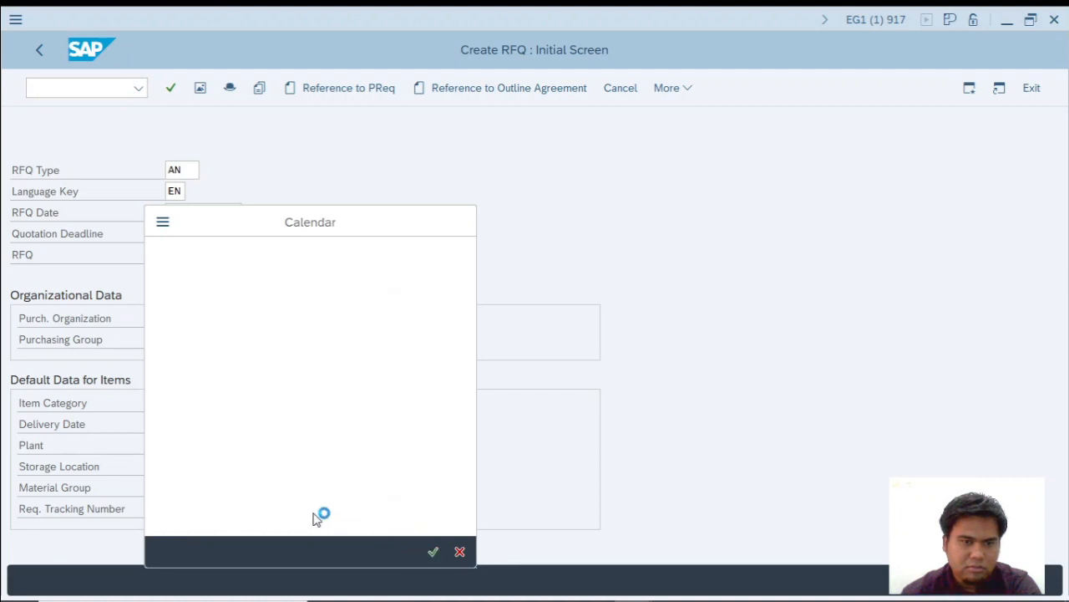
# Set the quotation deadline to 03.11.2020 using the calendar.
pyautogui.click(247, 234)
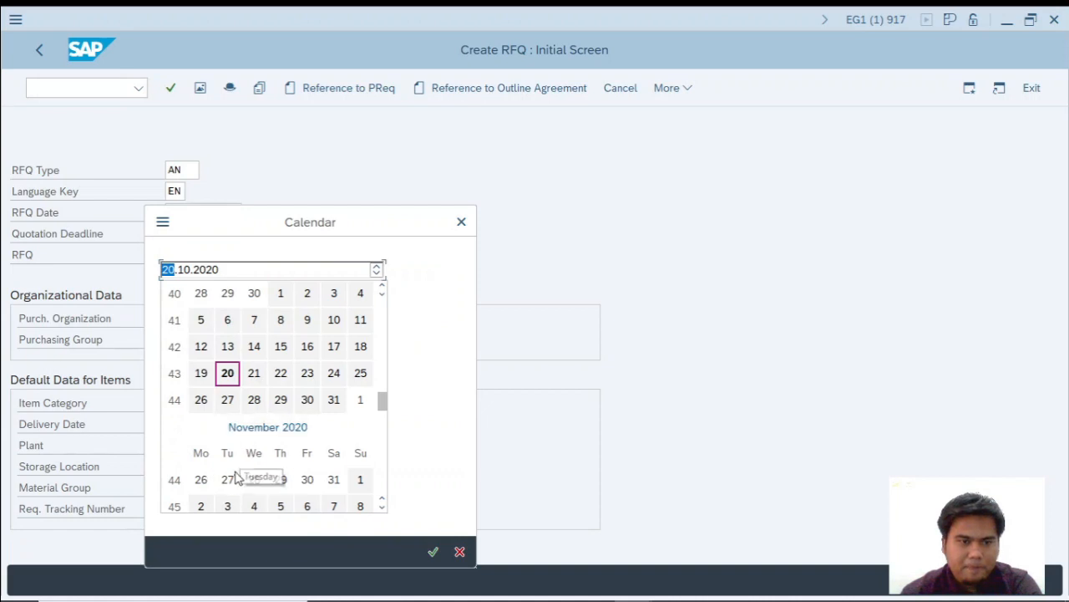
pyautogui.scroll(-3, 240, 493)
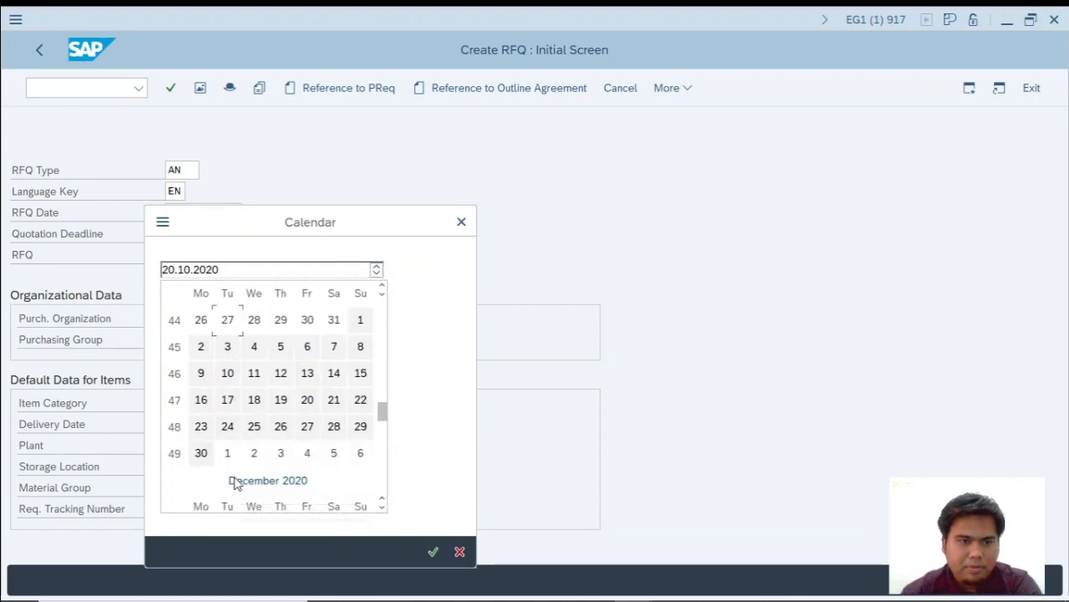
pyautogui.scroll(2, 229, 455)
pyautogui.scroll(2, 250, 430)
pyautogui.scroll(-3, 247, 422)
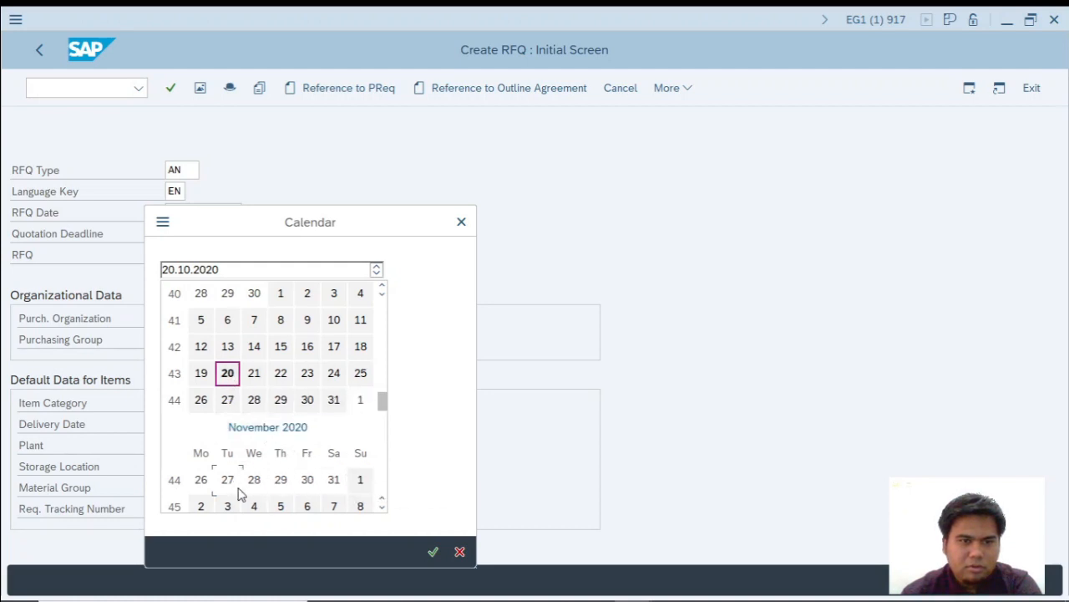
pyautogui.scroll(-3, 239, 489)
pyautogui.click(227, 427)
pyautogui.doubleClick(225, 427)
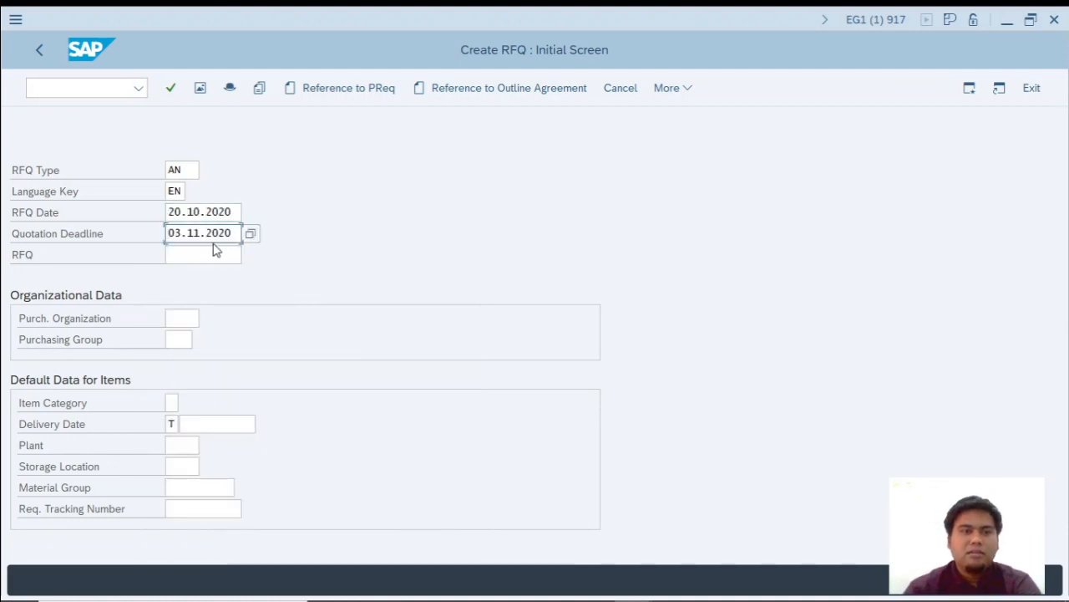
pyautogui.click(251, 233)
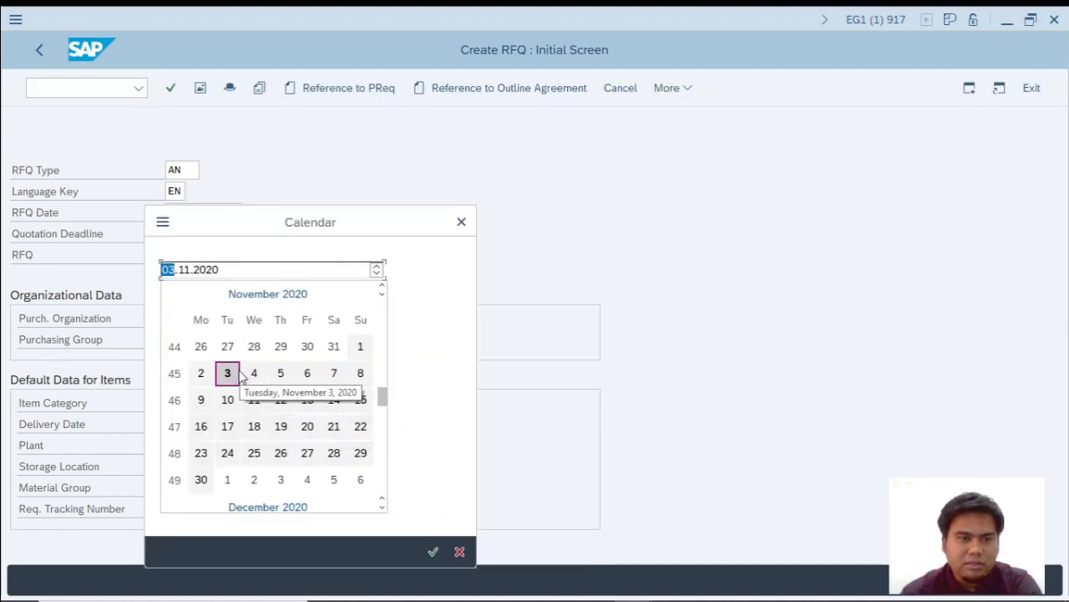
pyautogui.scroll(3, 246, 374)
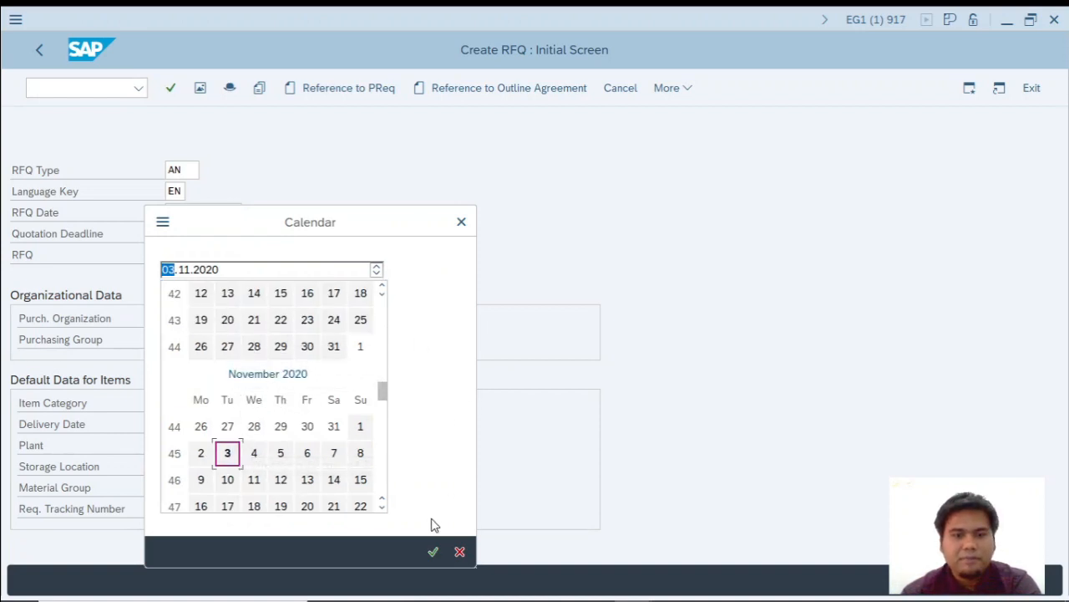
pyautogui.click(461, 222)
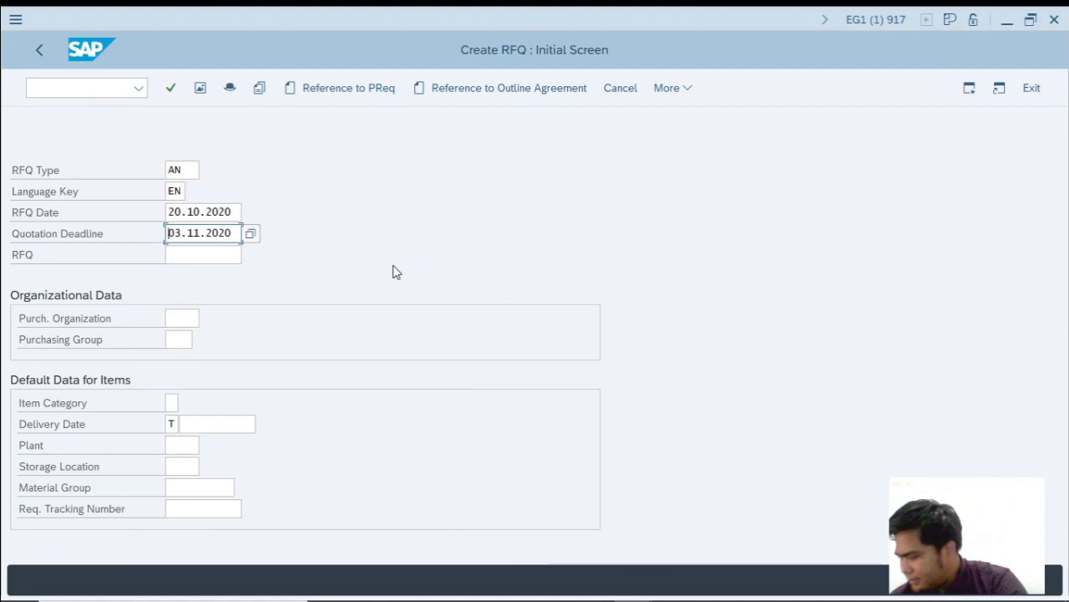
# Enter purchasing organization 1000, purchasing group T00 and delivery date 20.11.2020 for the RFQ.
pyautogui.click(186, 319)
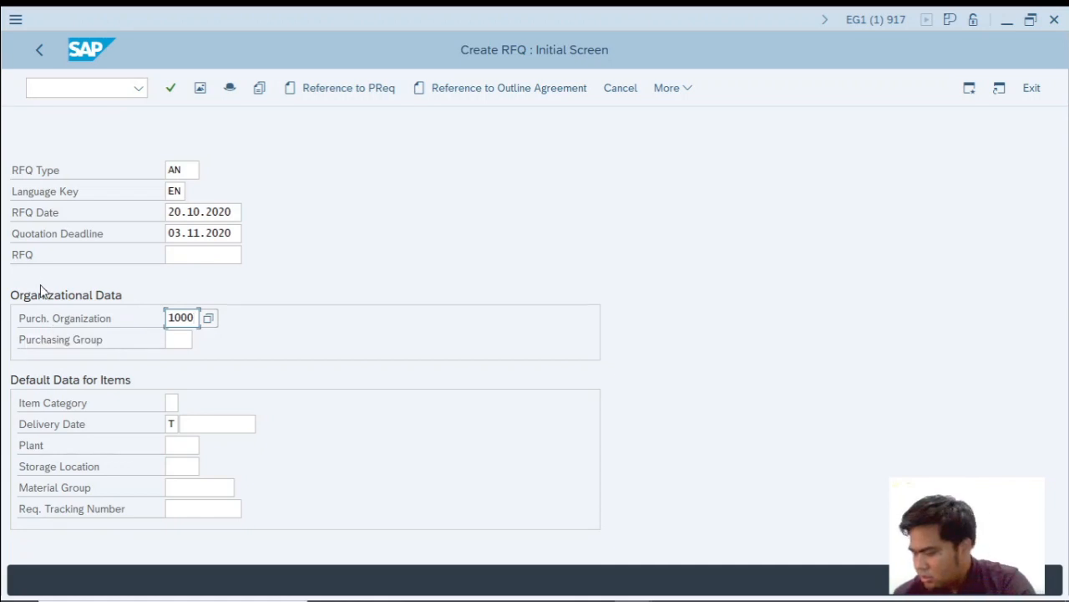
pyautogui.click(177, 342)
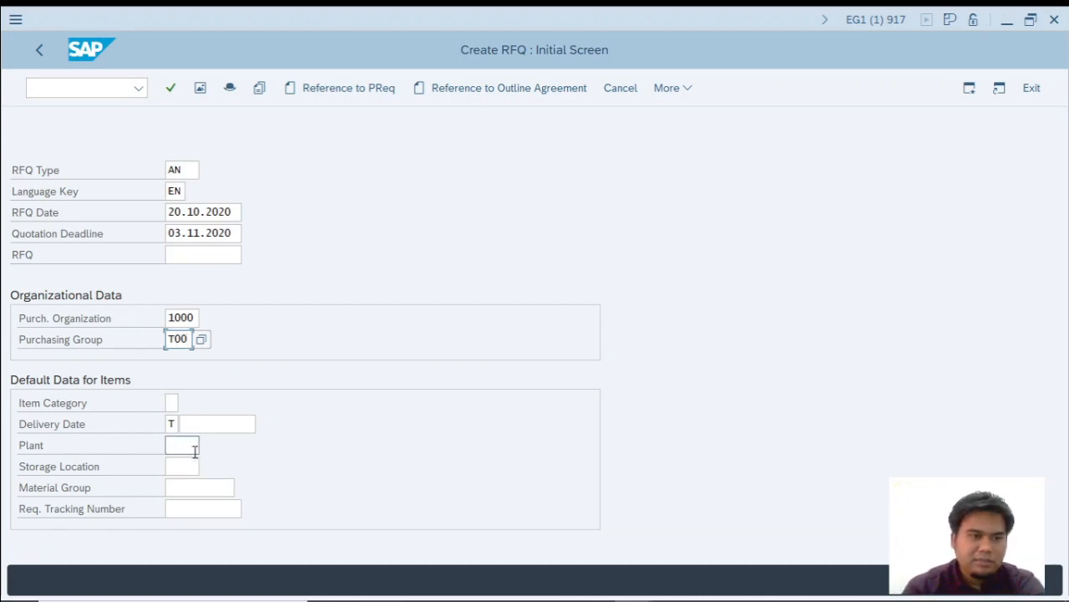
pyautogui.click(202, 425)
pyautogui.click(264, 425)
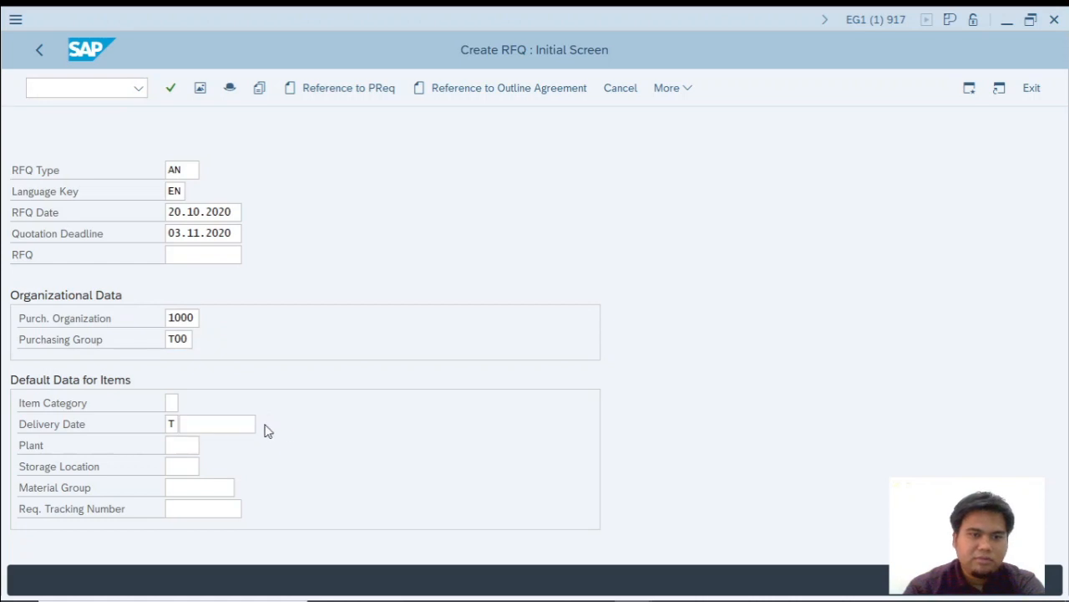
pyautogui.scroll(-3, 246, 428)
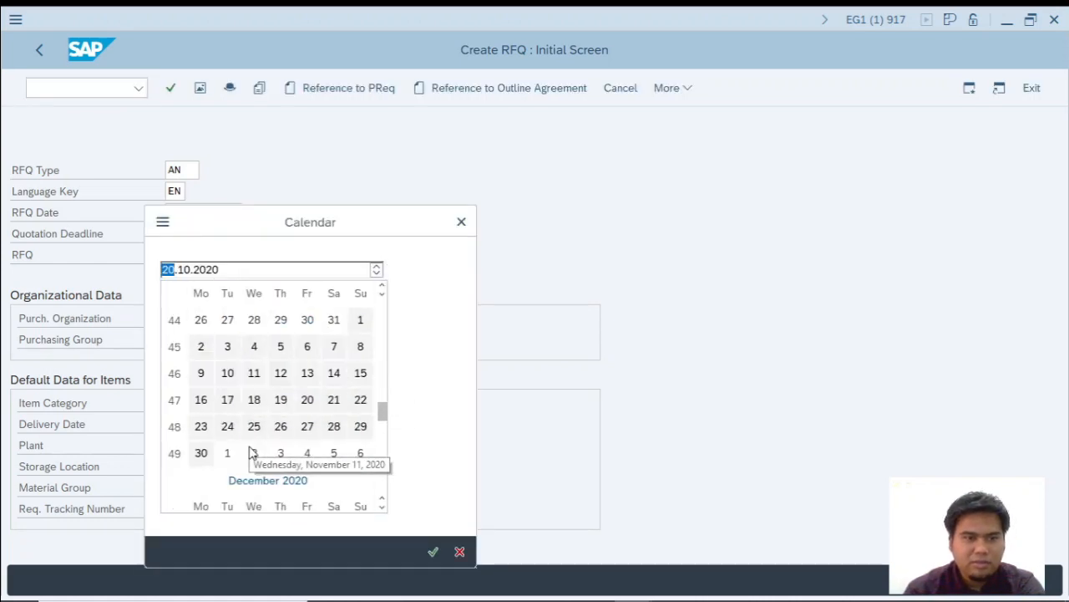
pyautogui.doubleClick(308, 401)
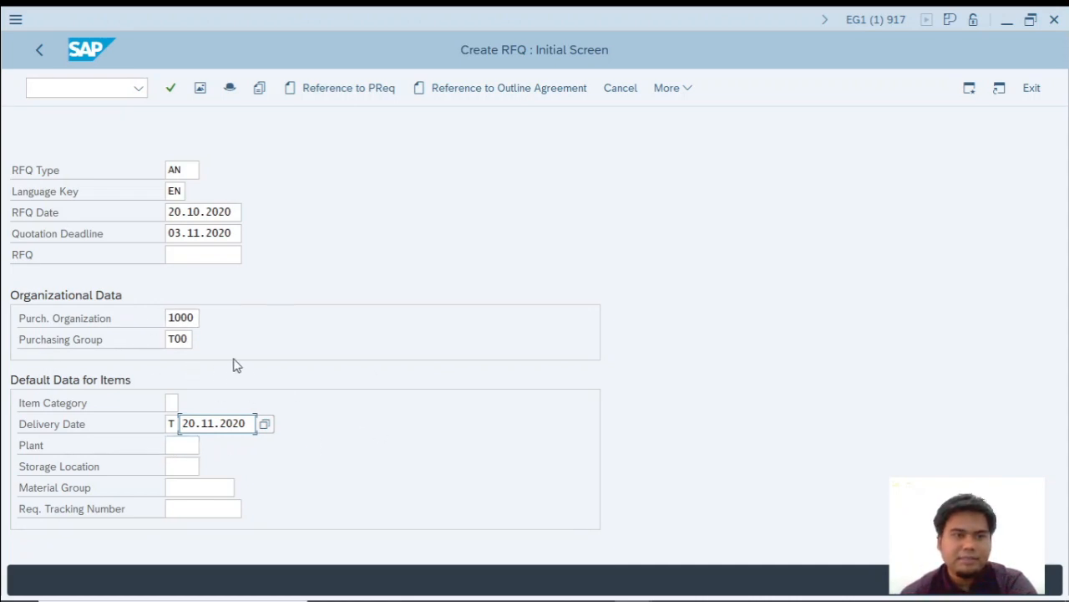
# Switch to the exercise PDF in Foxit Reader and review the initial screen and item data instructions for ME41, returning to SAP.
pyautogui.hotkey('alt', 'Tab')
pyautogui.hotkey('alt', 'Tab')
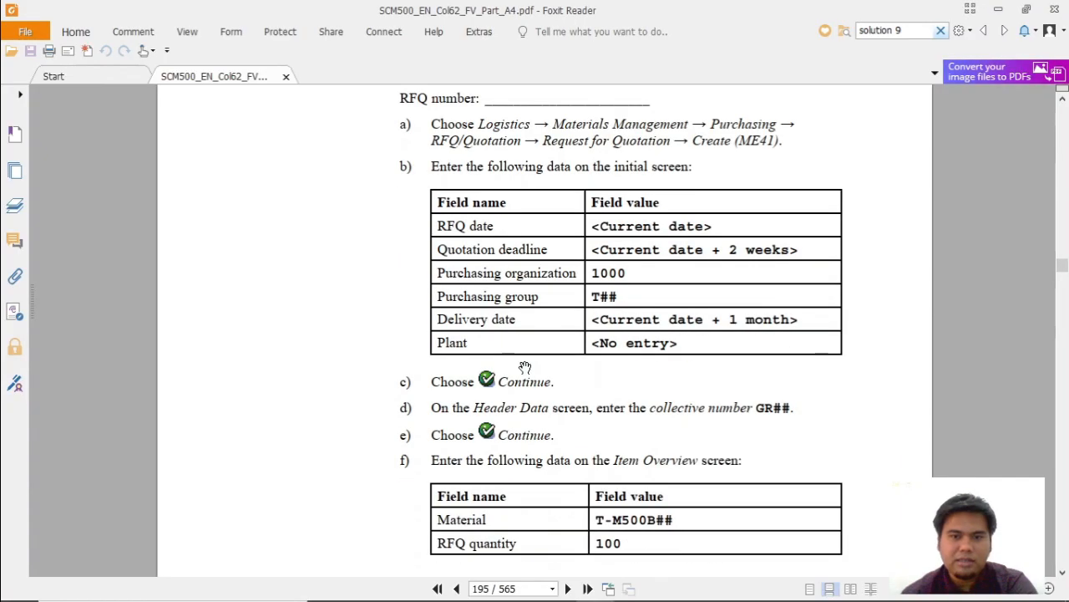
pyautogui.scroll(-3, 532, 372)
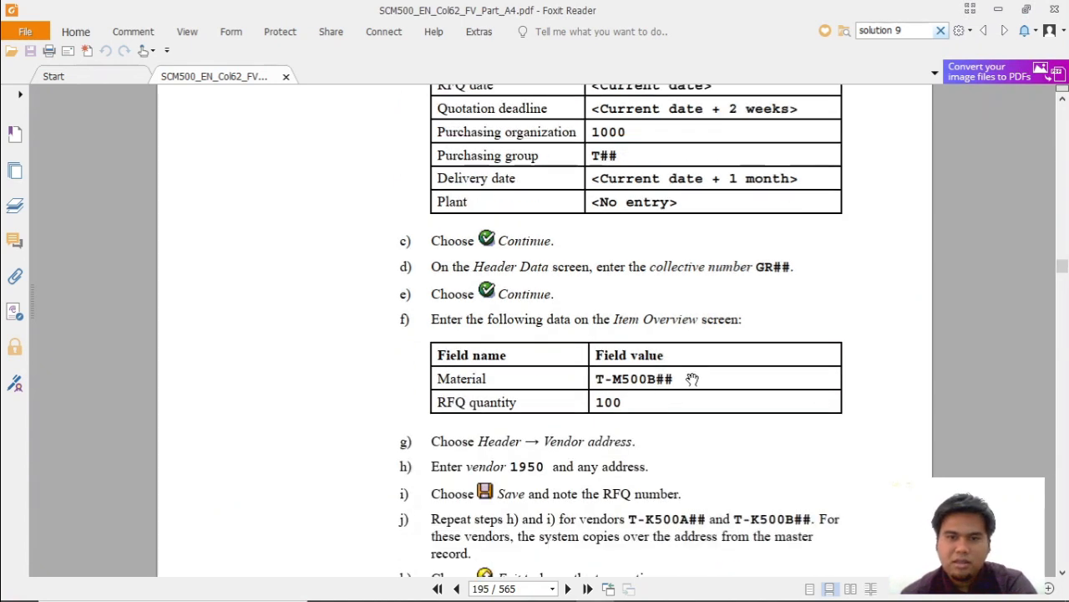
pyautogui.scroll(3, 643, 380)
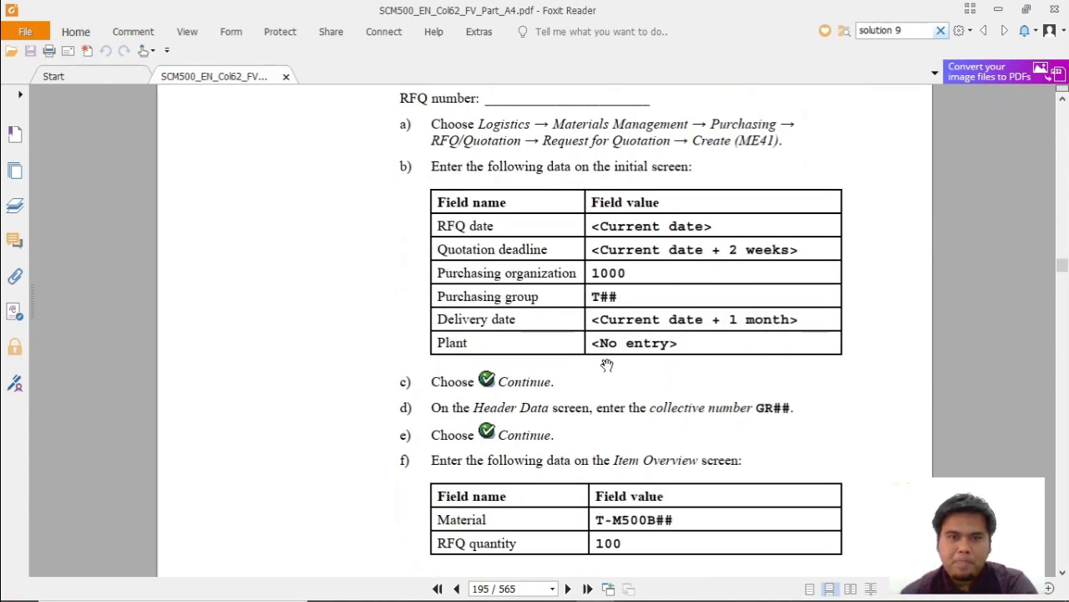
pyautogui.hotkey('alt', 'Tab')
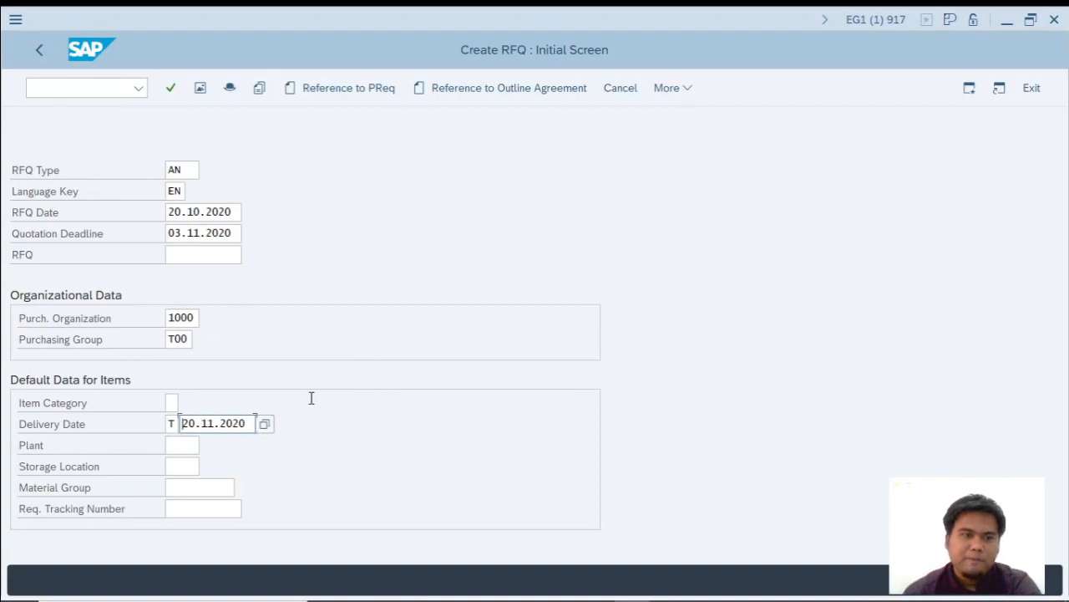
# Switch to the Excel workbook, complete cell C18 as 2. INPUT DATA SESUAI MODUL and enter 3. ENTER in cell C19.
pyautogui.hotkey('alt', 'Tab')
pyautogui.hotkey('alt', 'Tab')
pyautogui.write('INPUT DATA ')
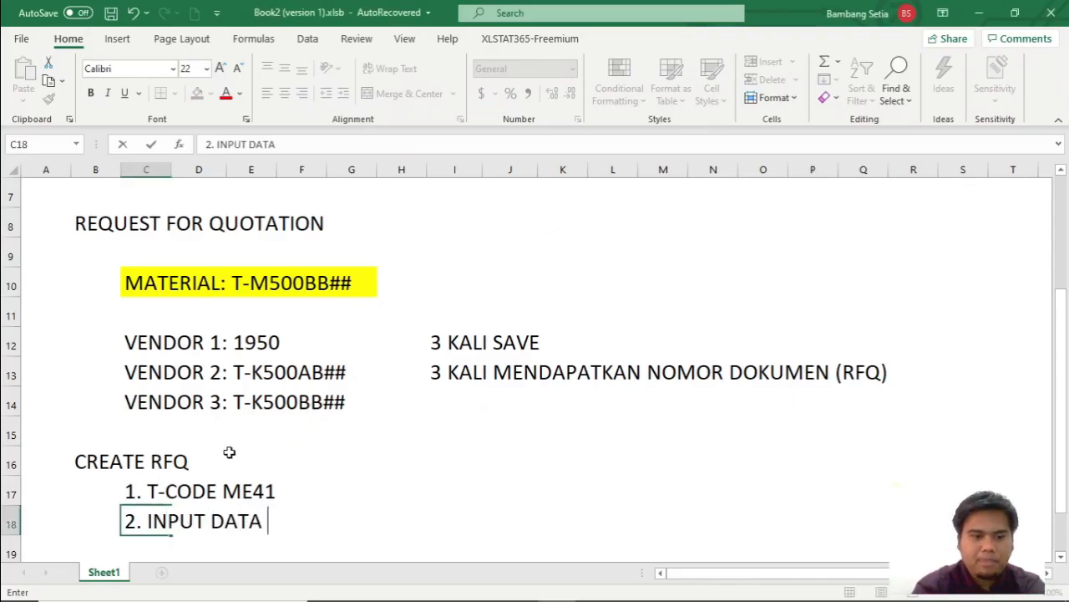
pyautogui.write('SESUAI MODUL')
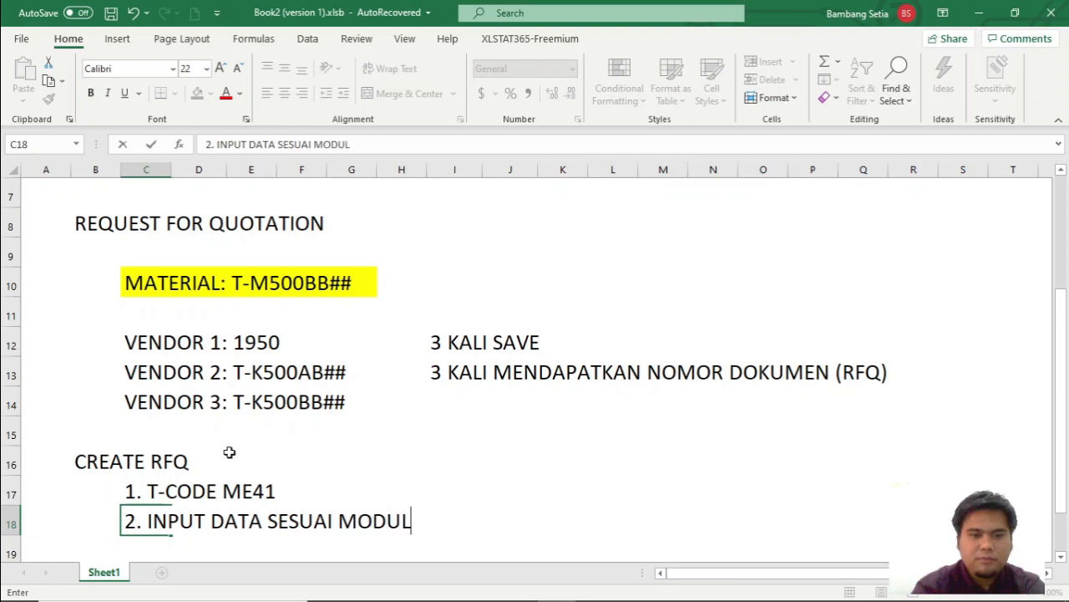
pyautogui.press('Return')
pyautogui.write('3. ENTER')
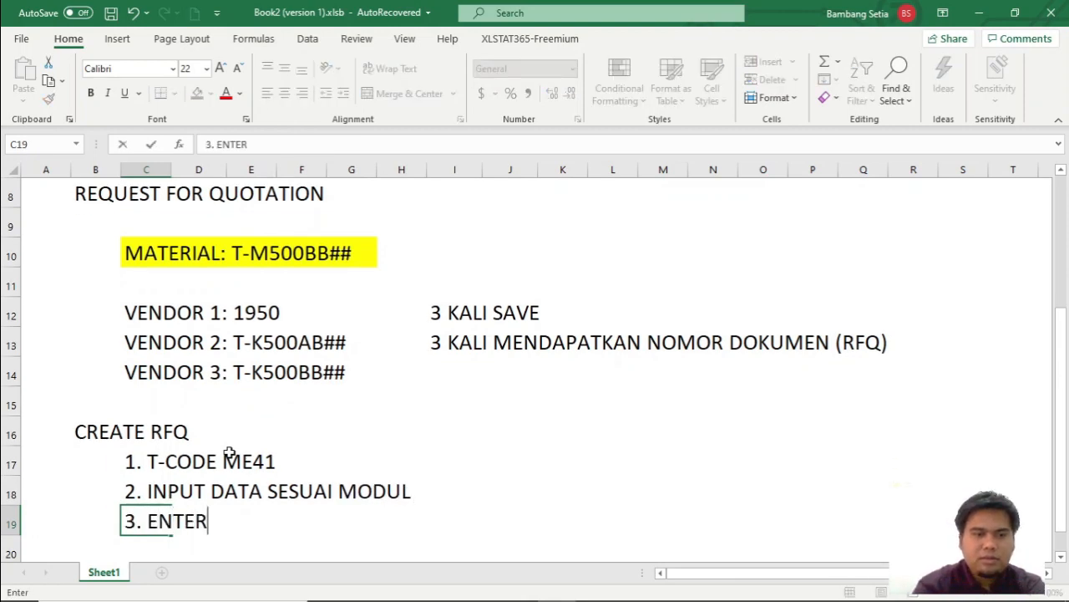
pyautogui.press('Return')
# Switch to SAP and continue from the initial screen to the RFQ header data.
pyautogui.hotkey('alt', 'Tab')
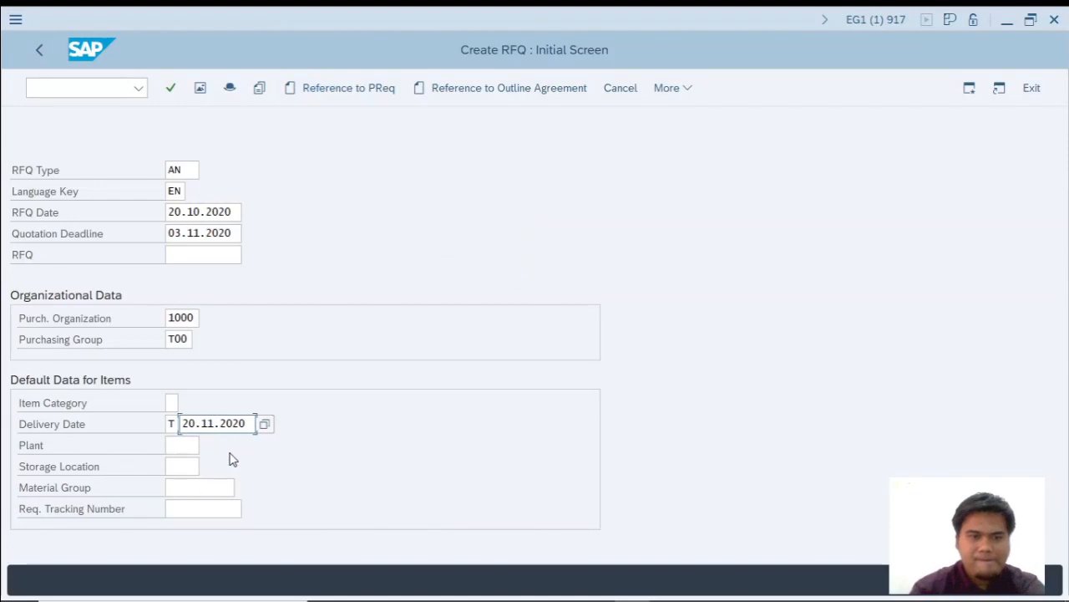
pyautogui.press('Return')
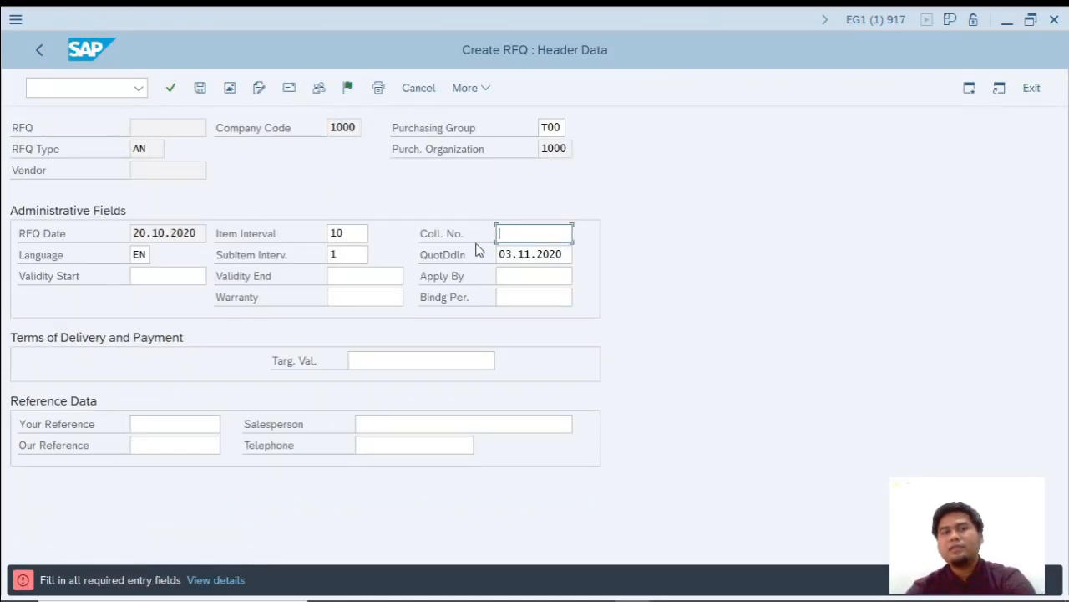
# Switch to the Excel workbook and enter 4. COLLECTIVE NUMBER: GRB## in cell C20.
pyautogui.hotkey('alt', 'Tab')
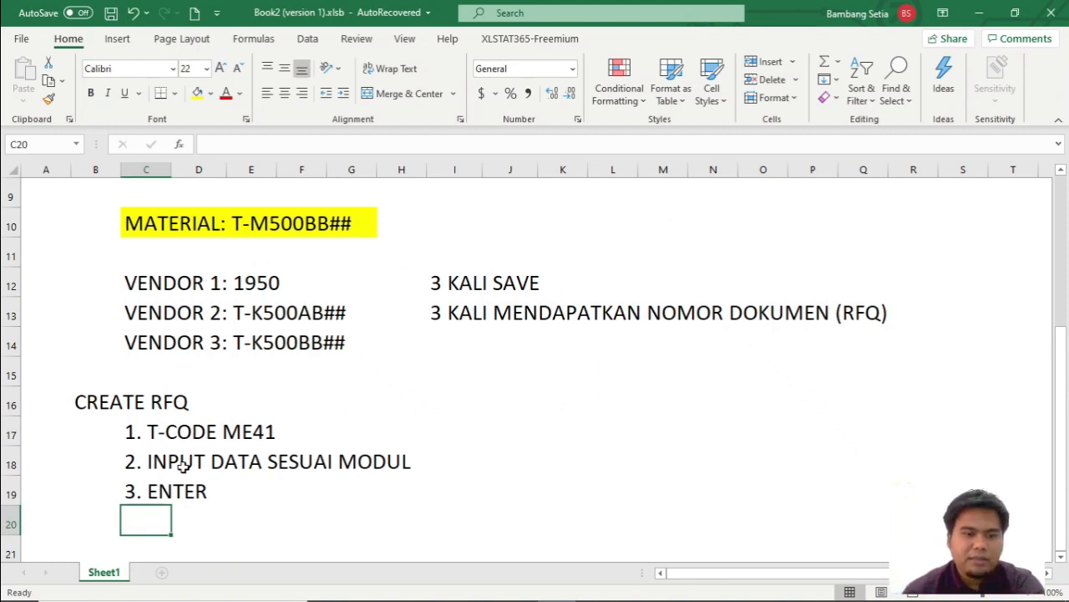
pyautogui.write('4. COL')
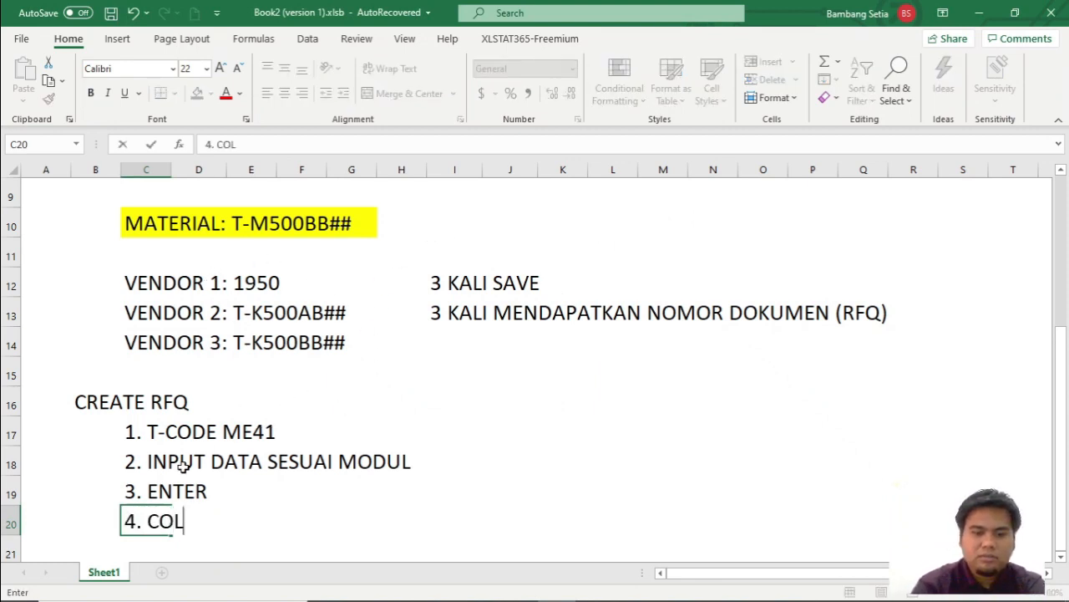
pyautogui.write('LECTIVE NUMBER:')
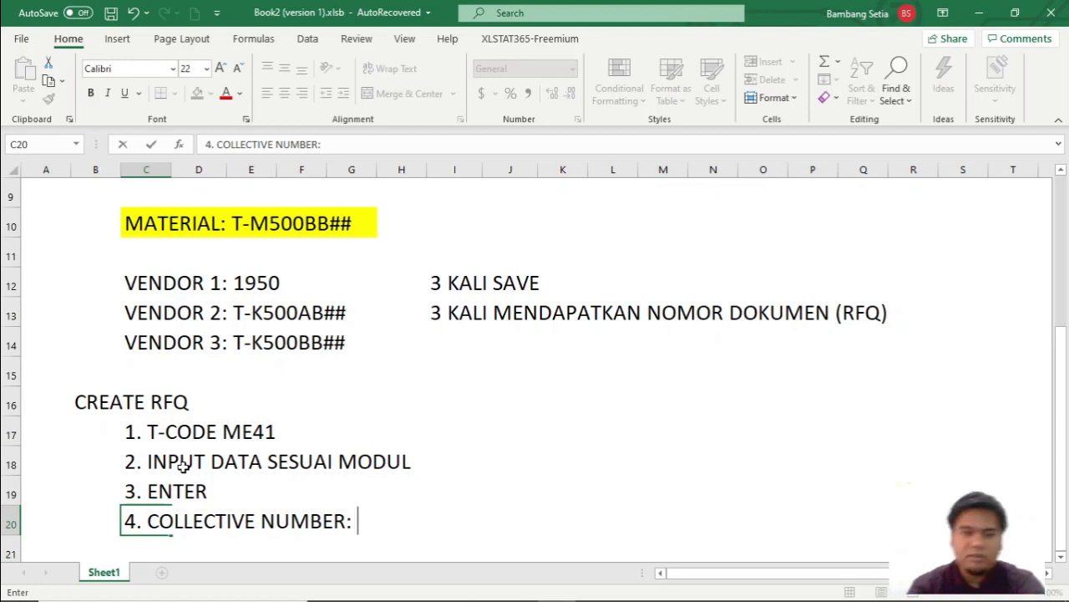
pyautogui.write('GRB')
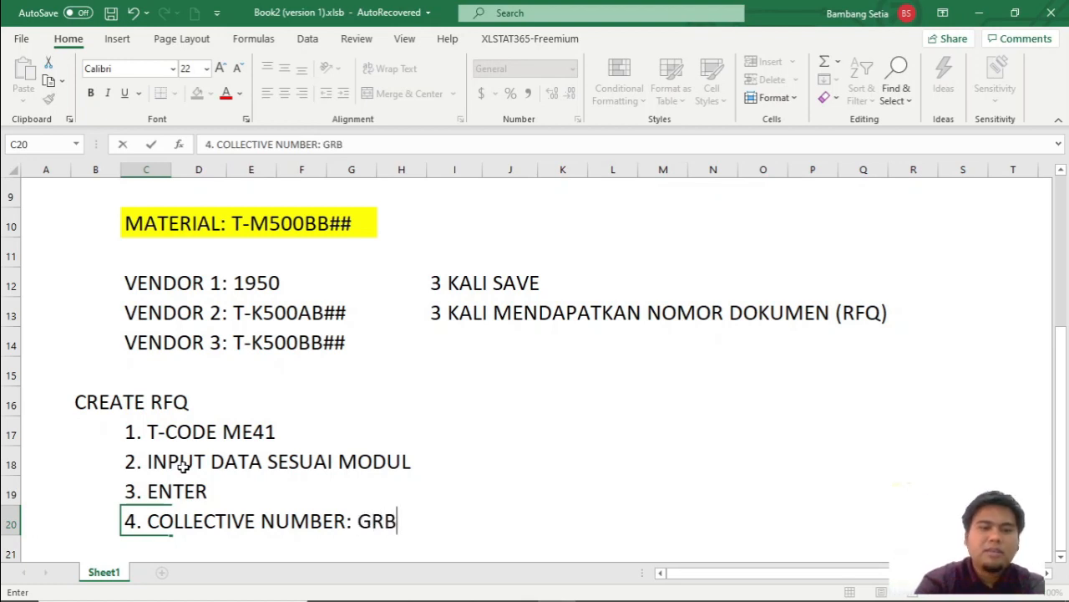
pyautogui.write('##')
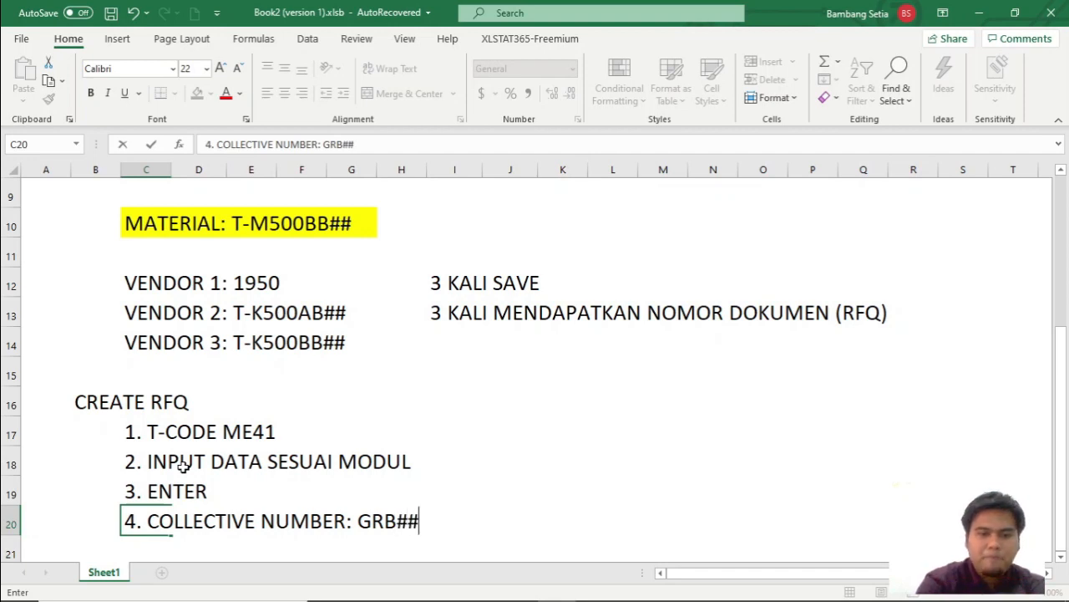
# Colour only the GRB## part of the collective number text in cell C20 red.
pyautogui.press('F2')
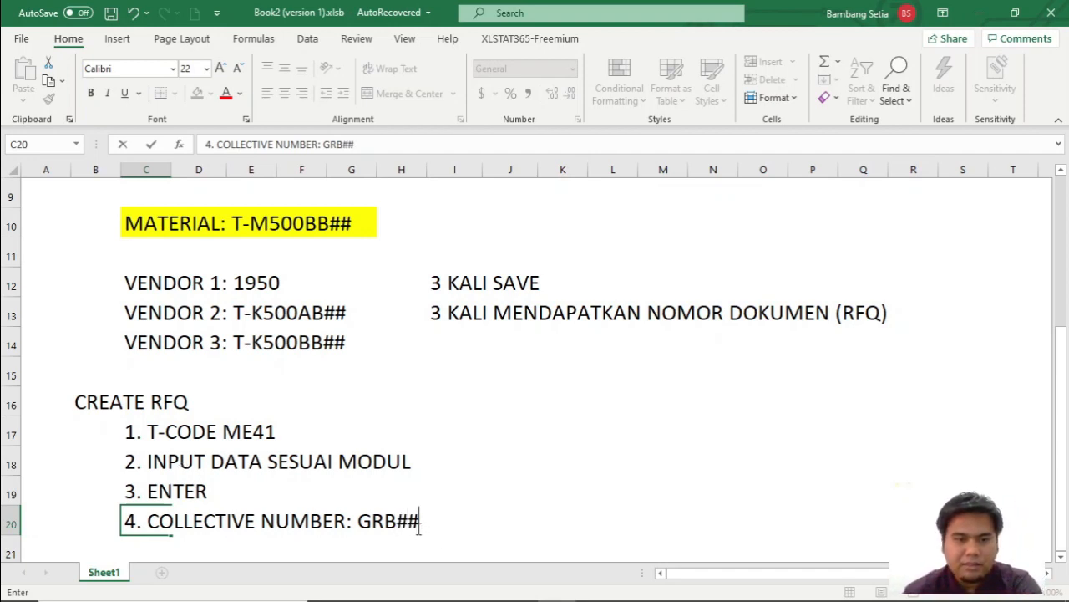
pyautogui.hotkey('shift', 'Left')
pyautogui.hotkey('shift', 'Left')
pyautogui.hotkey('shift', 'Left')
pyautogui.hotkey('shift', 'Left')
pyautogui.hotkey('shift', 'Left')
pyautogui.click(224, 93)
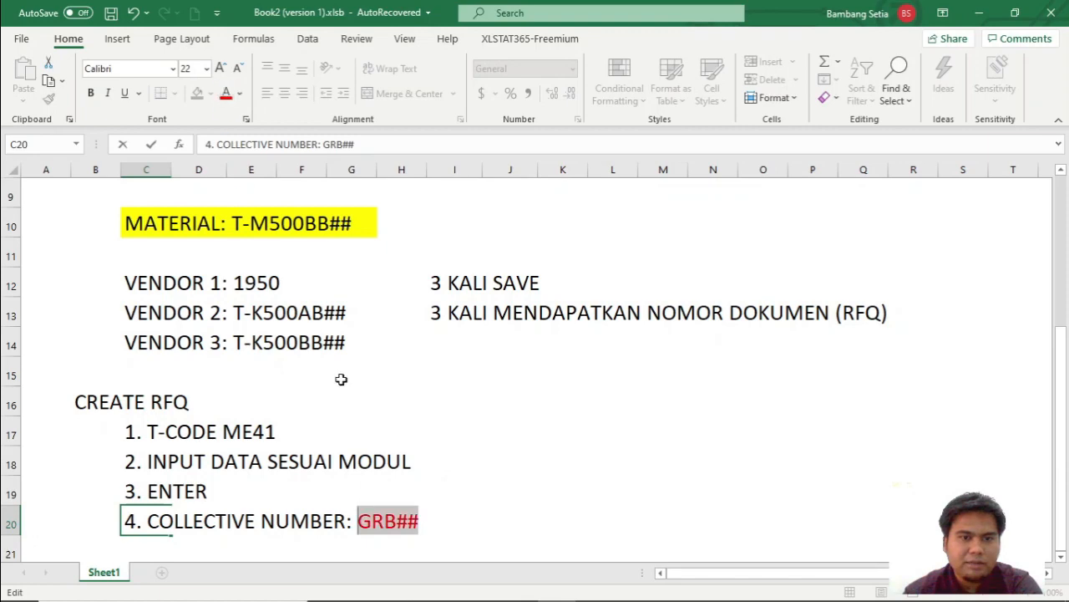
pyautogui.click(441, 527)
# Enter collective number GRB00 in the SAP header data, and fill the collective number line in Excel, cells C20 to H20, with yellow.
pyautogui.hotkey('alt', 'Tab')
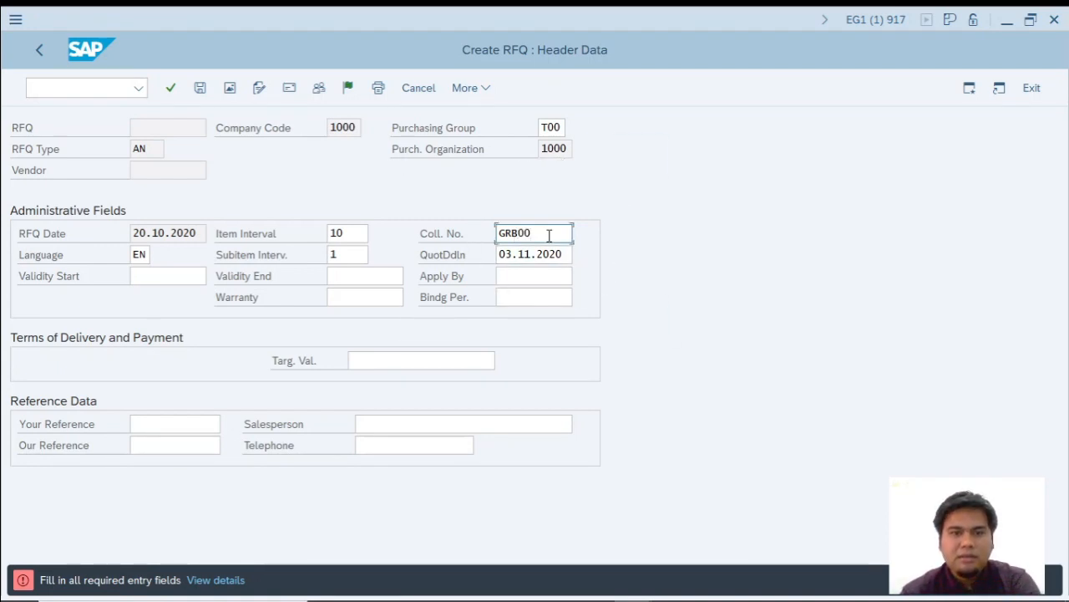
pyautogui.hotkey('alt', 'Tab')
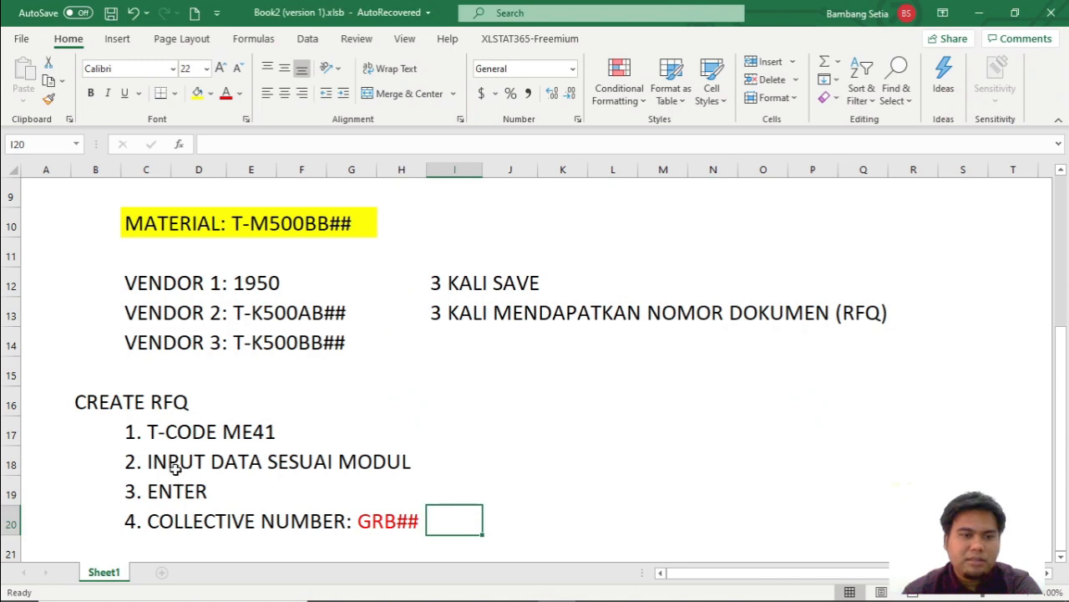
pyautogui.moveTo(126, 521); pyautogui.dragTo(422, 519)
pyautogui.click(198, 93)
pyautogui.click(485, 510)
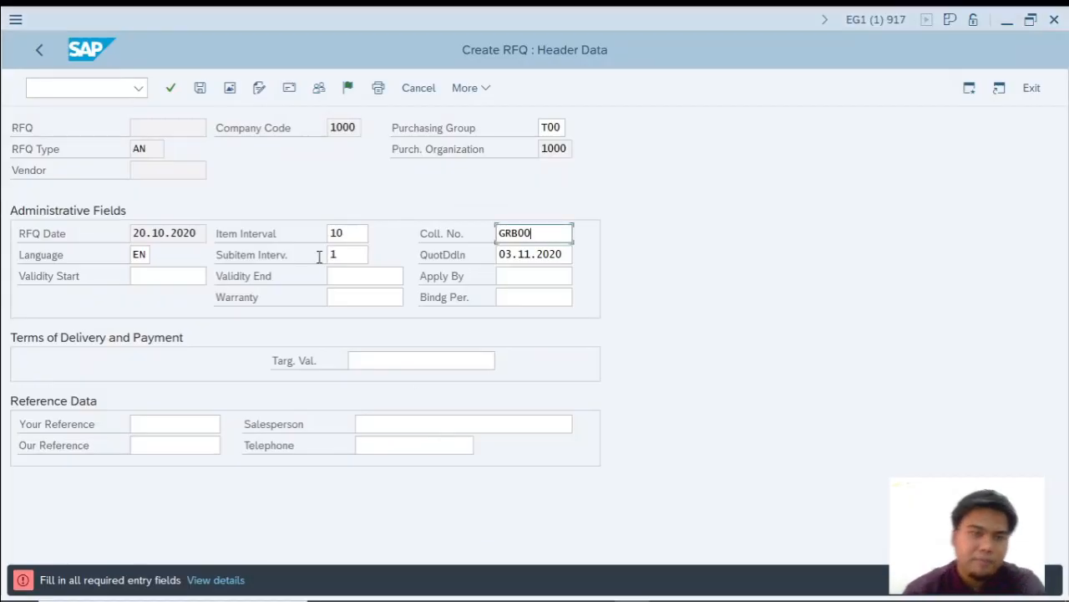
# Continue to the RFQ item overview in SAP, and add 5. ENTER below the collective number line in the Excel workbook.
pyautogui.press('Return')
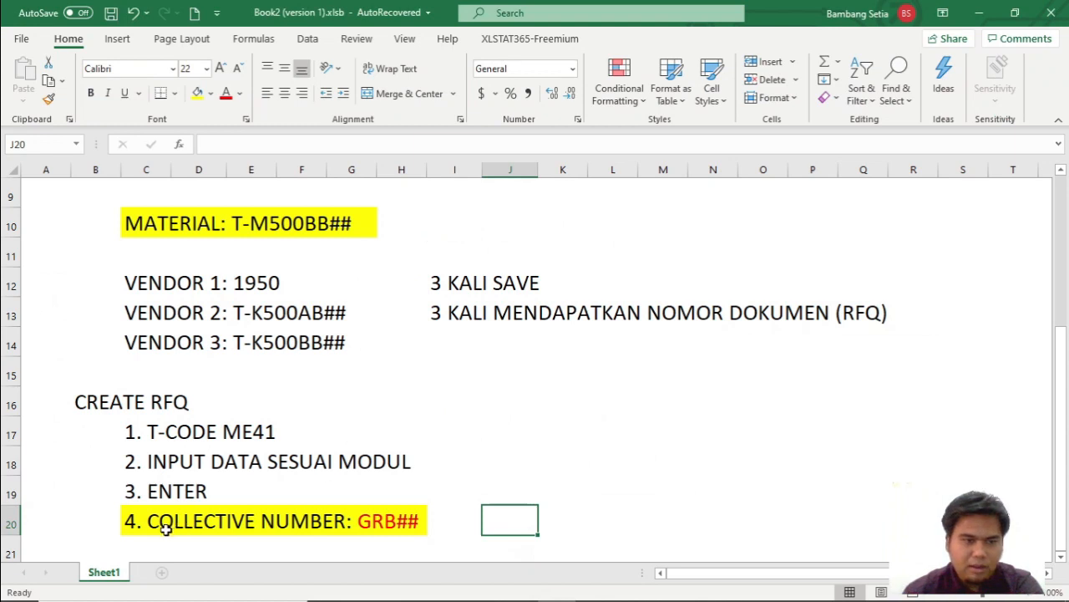
pyautogui.click(165, 528)
pyautogui.scroll(-1, 159, 530)
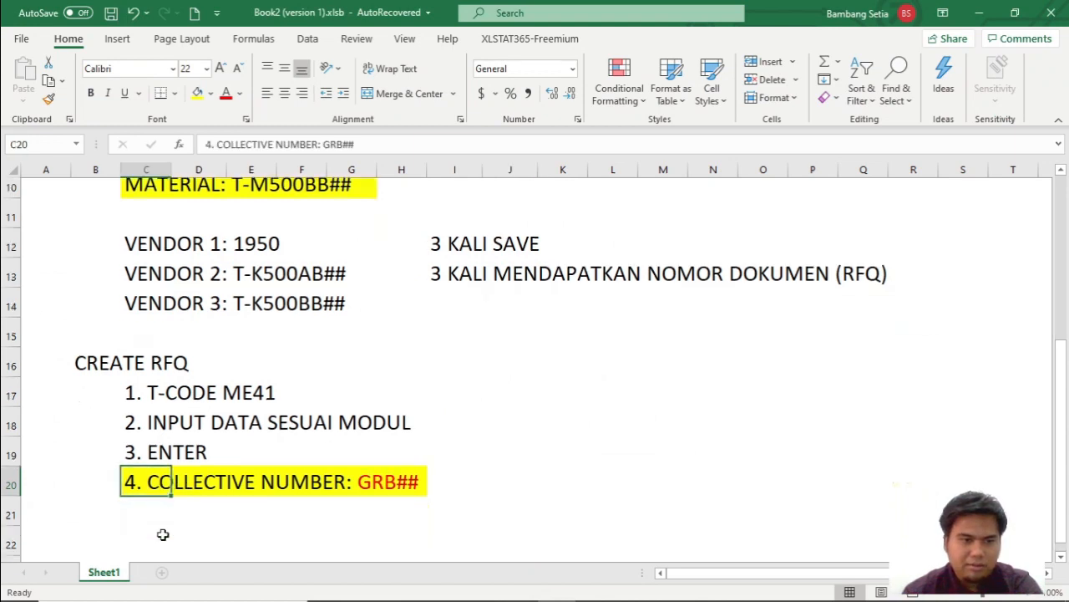
pyautogui.click(136, 455)
pyautogui.write('5. ENTER')
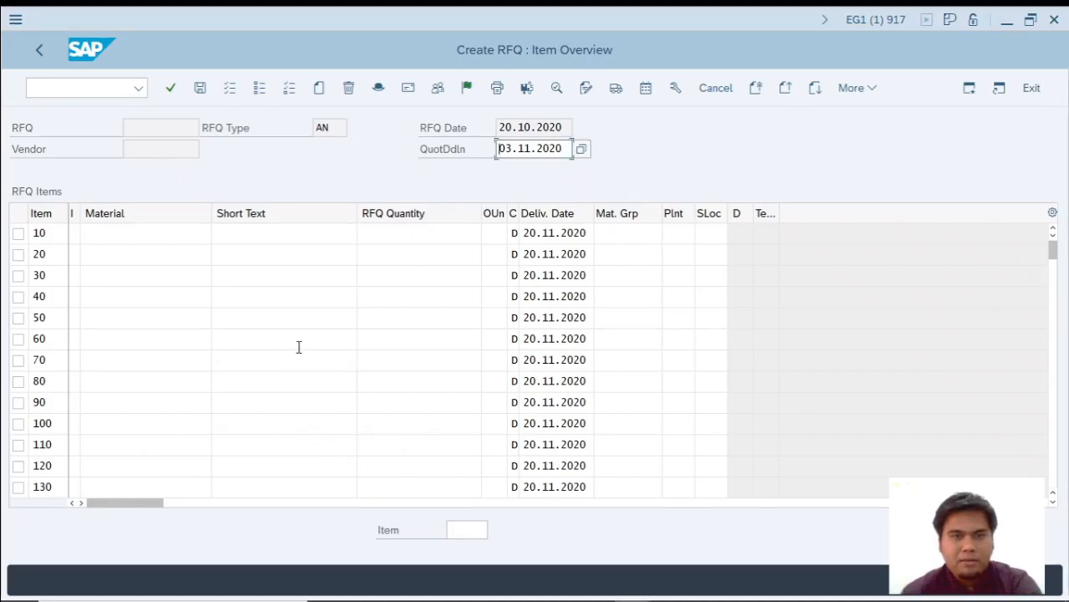
# Enter material T-M500BB00 with quantity 100 for RFQ item 10, and note 100 UNIT in cell I10 of the Excel workbook.
pyautogui.click(123, 231)
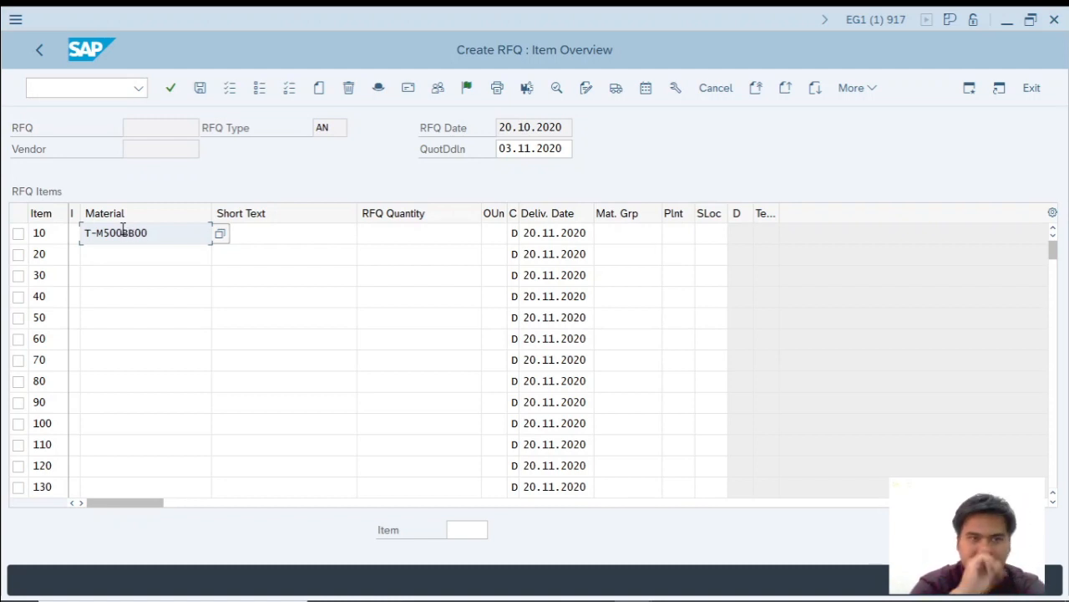
pyautogui.click(386, 240)
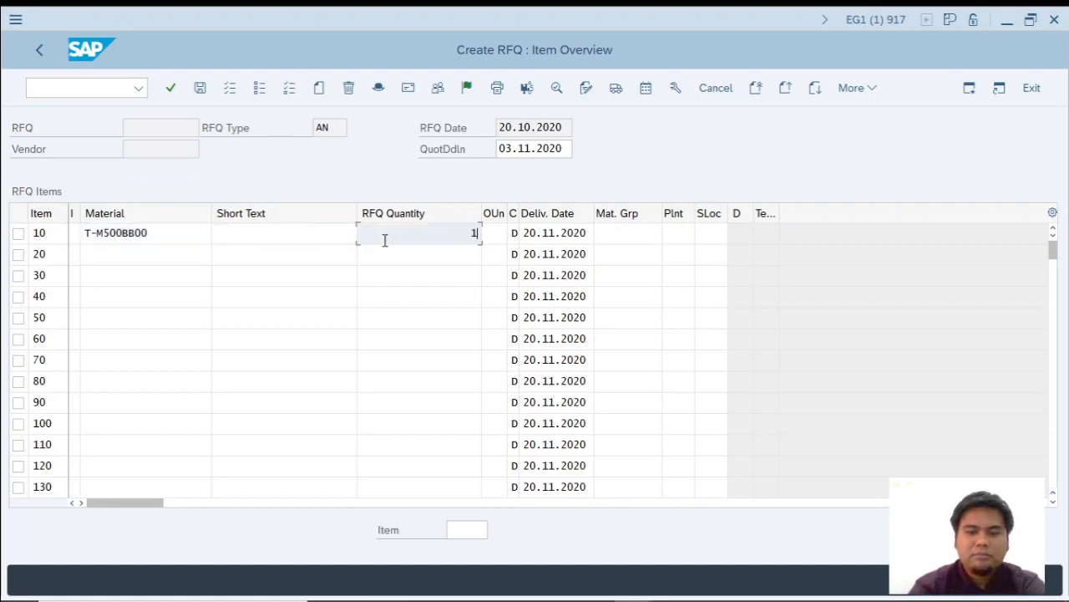
pyautogui.hotkey('alt', 'Tab')
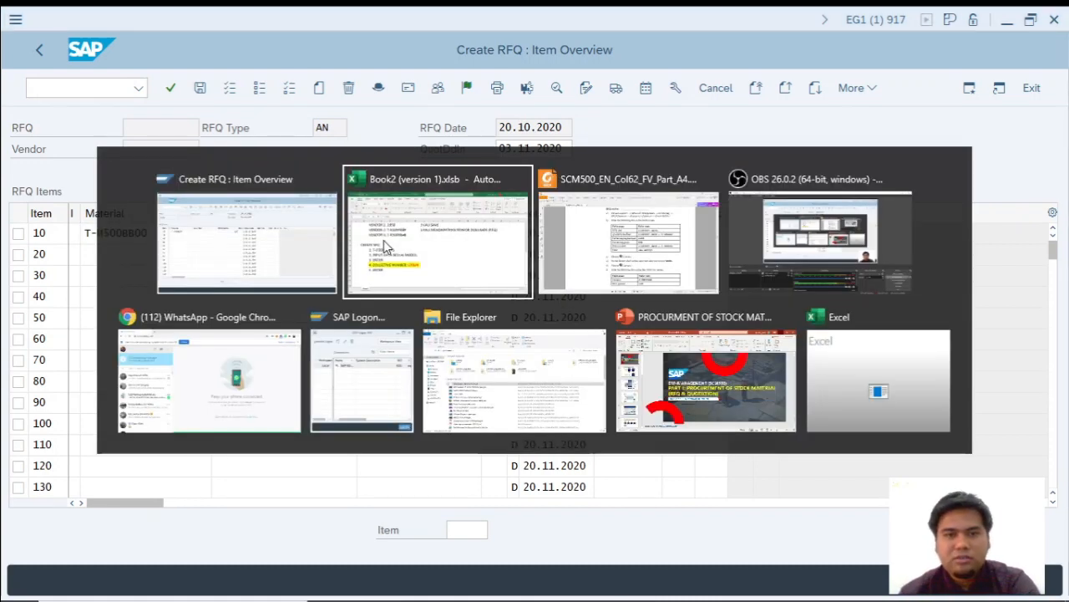
pyautogui.press('BackSpace')
pyautogui.press('BackSpace')
pyautogui.press('BackSpace')
pyautogui.press('BackSpace')
pyautogui.press('BackSpace')
pyautogui.press('BackSpace')
pyautogui.press('BackSpace')
pyautogui.press('BackSpace')
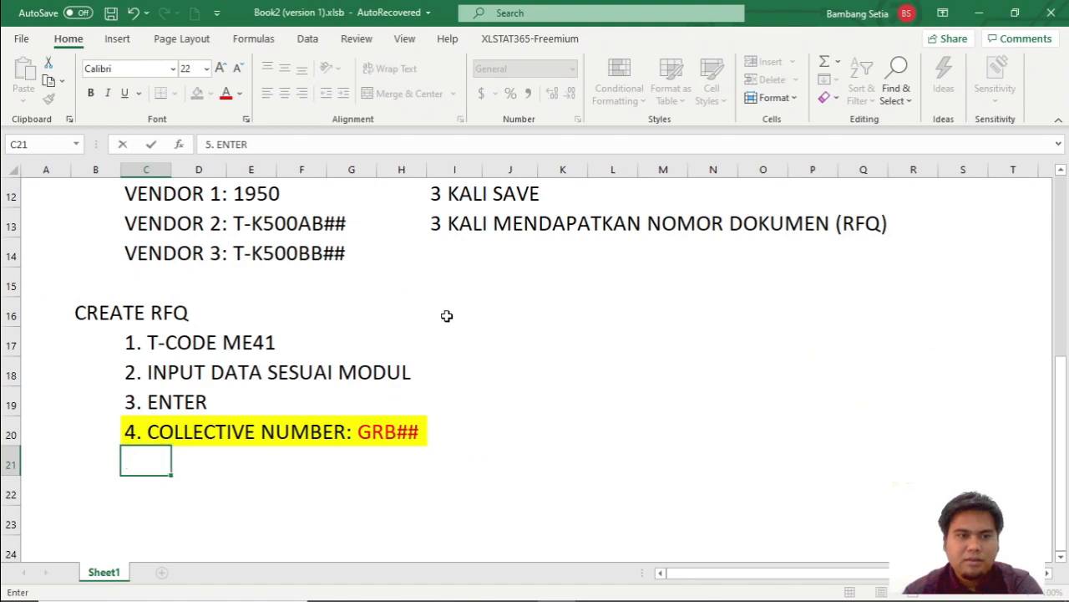
pyautogui.scroll(2, 448, 312)
pyautogui.click(500, 264)
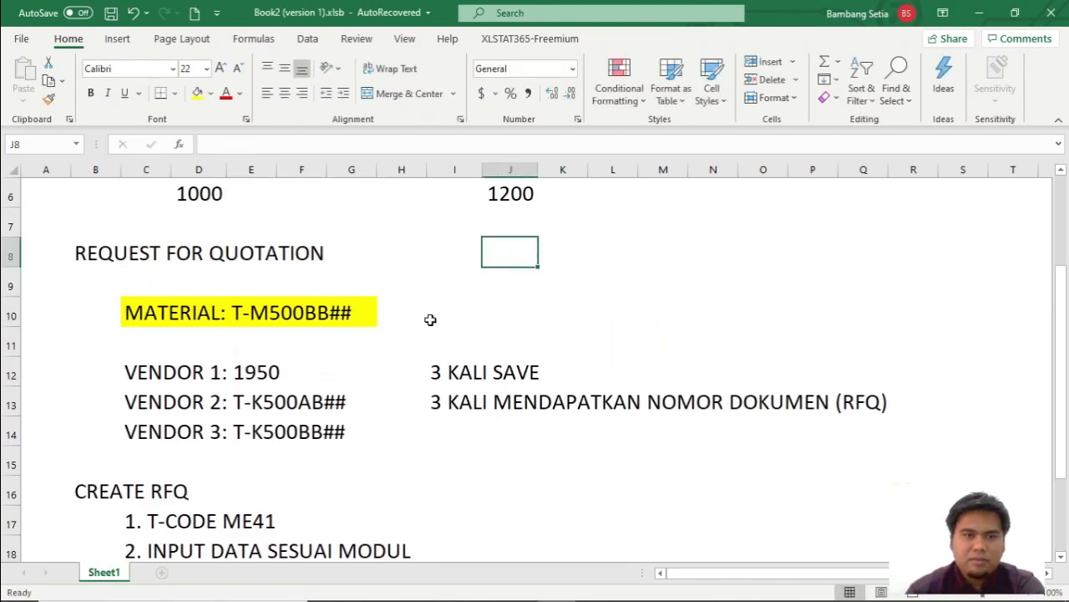
pyautogui.click(466, 313)
pyautogui.write('100 UNIT')
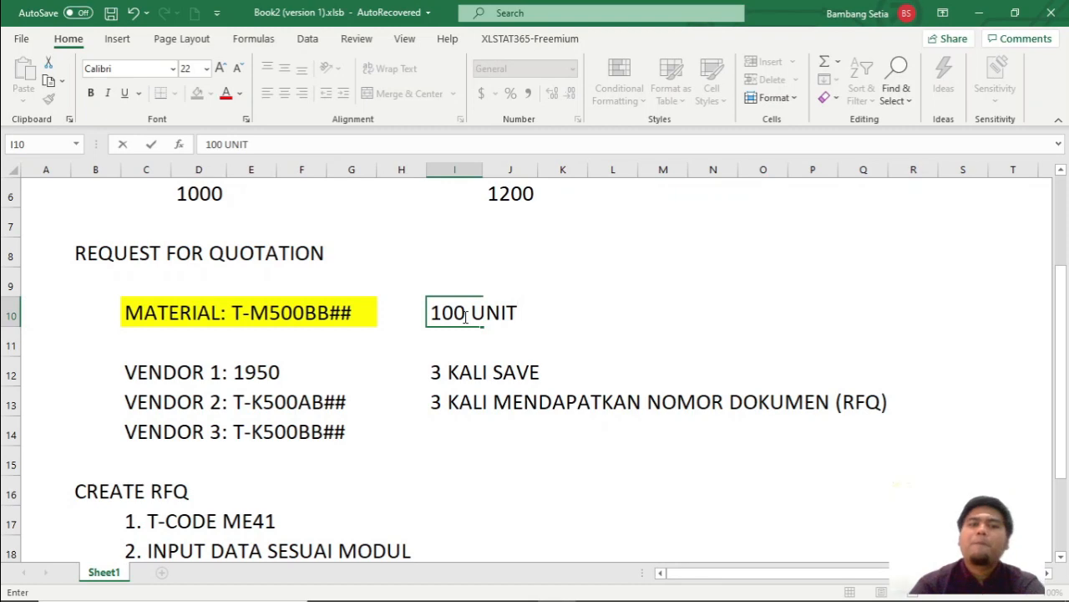
pyautogui.click(454, 431)
# Add 6. INPUT MATERIAL DAN QUANTITY in cell C22 of the procedure list, and validate the RFQ item in SAP.
pyautogui.scroll(-1, 310, 410)
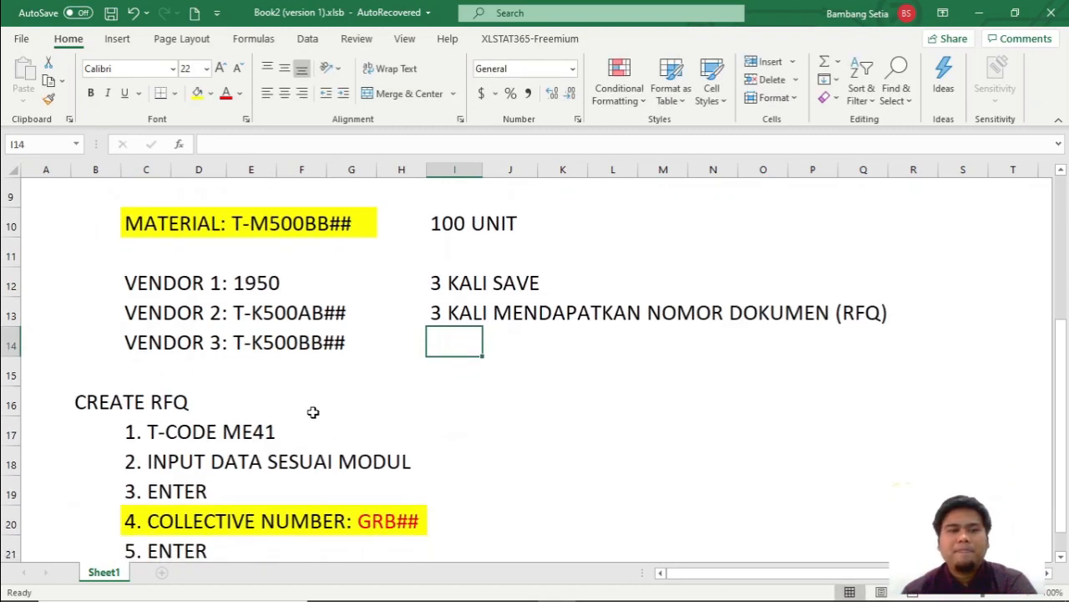
pyautogui.scroll(-2, 247, 440)
pyautogui.click(140, 404)
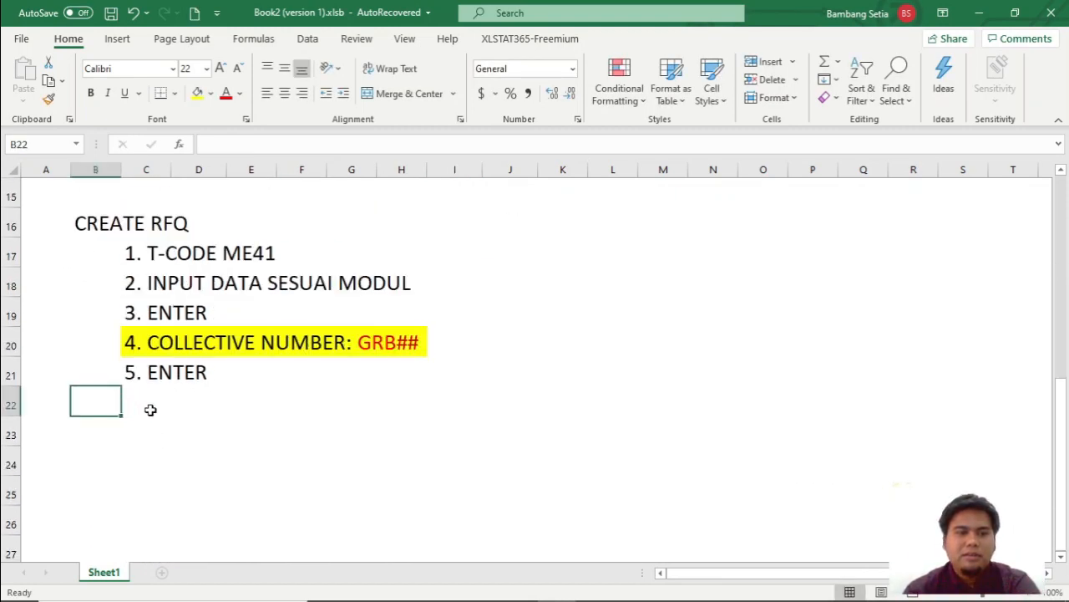
pyautogui.write('6. I')
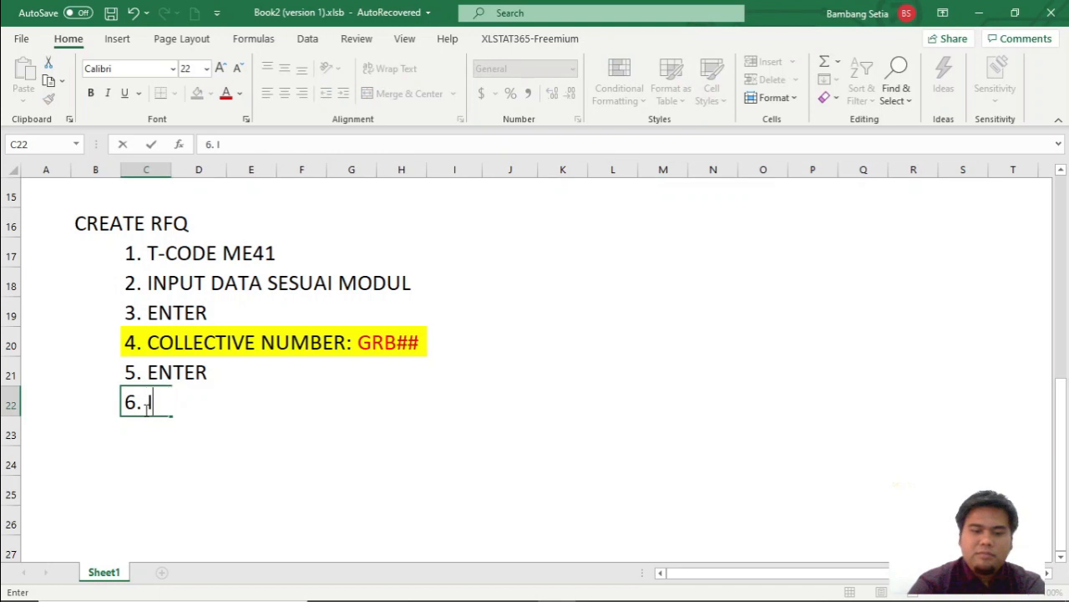
pyautogui.write('NPUT MATERIAL DAN Q')
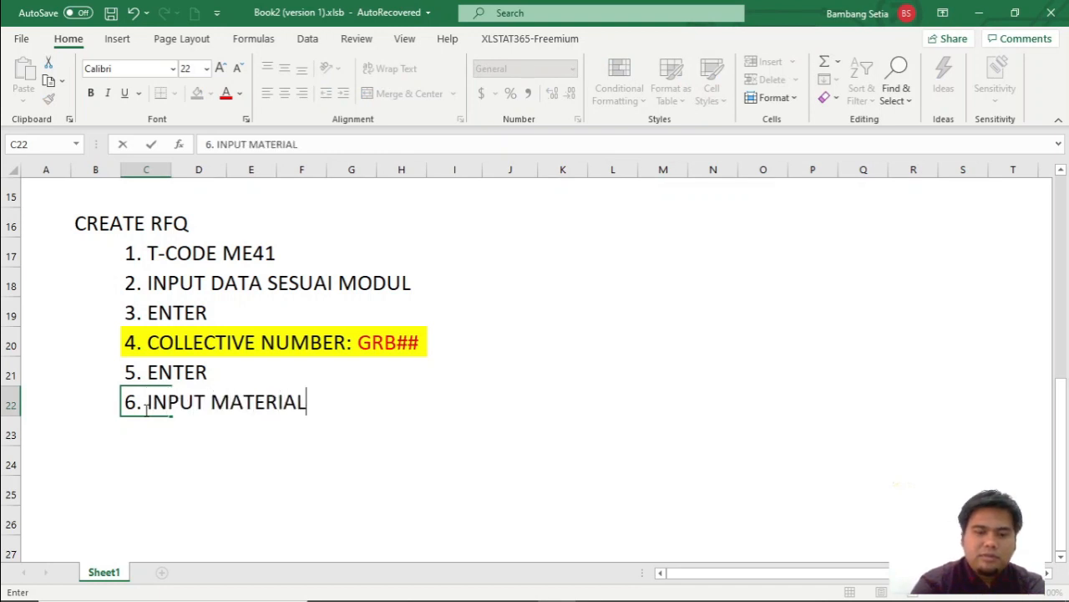
pyautogui.write('UANTITY')
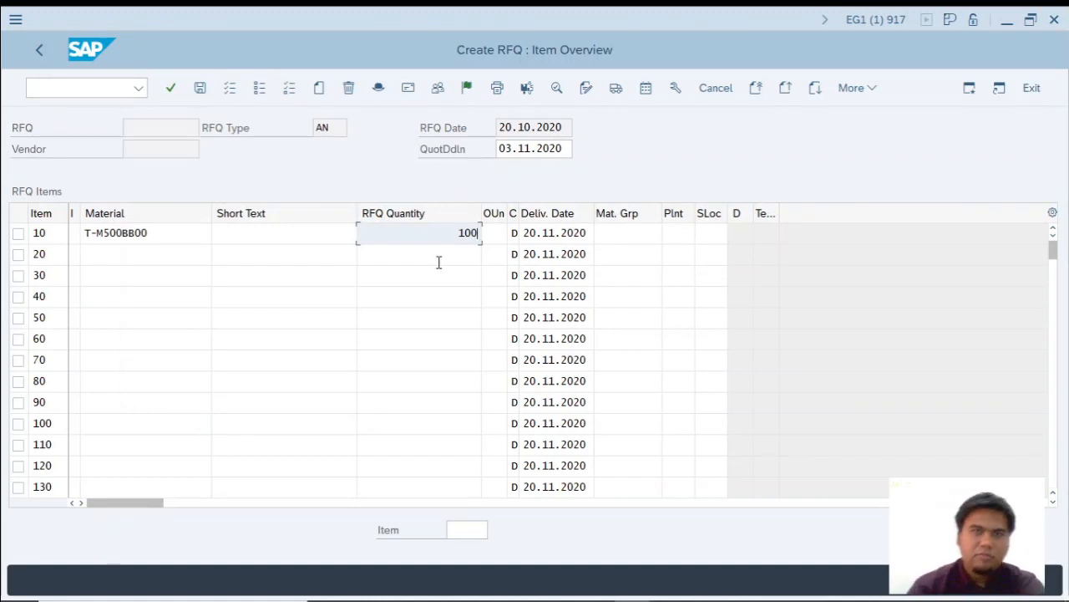
pyautogui.press('Return')
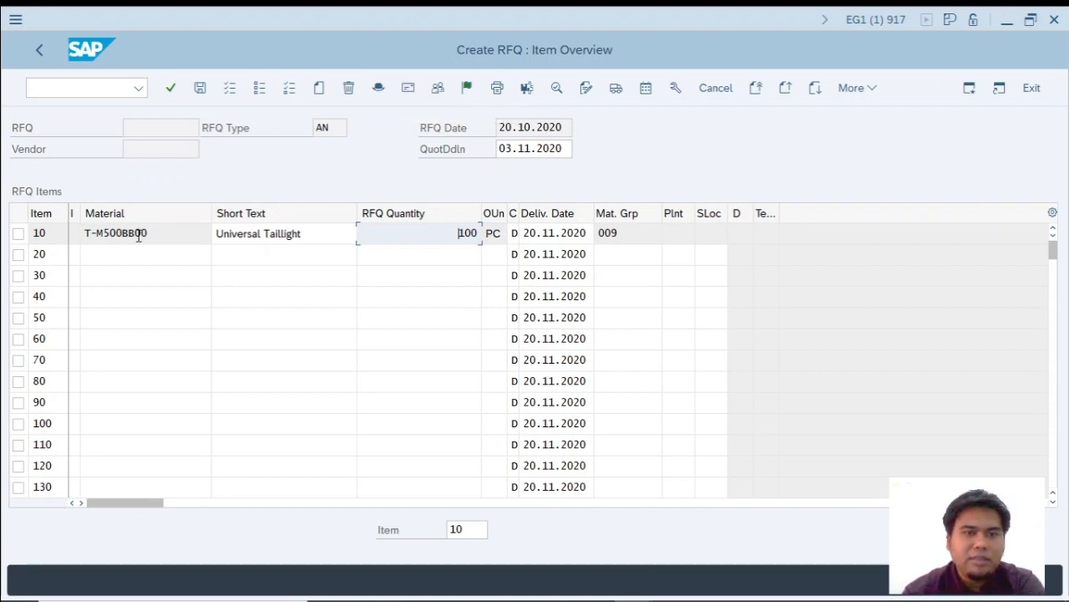
# Switch to the Excel workbook and append (NAMA KITA) to the VENDOR 1: 1950 text in cell C12.
pyautogui.hotkey('alt', 'Tab')
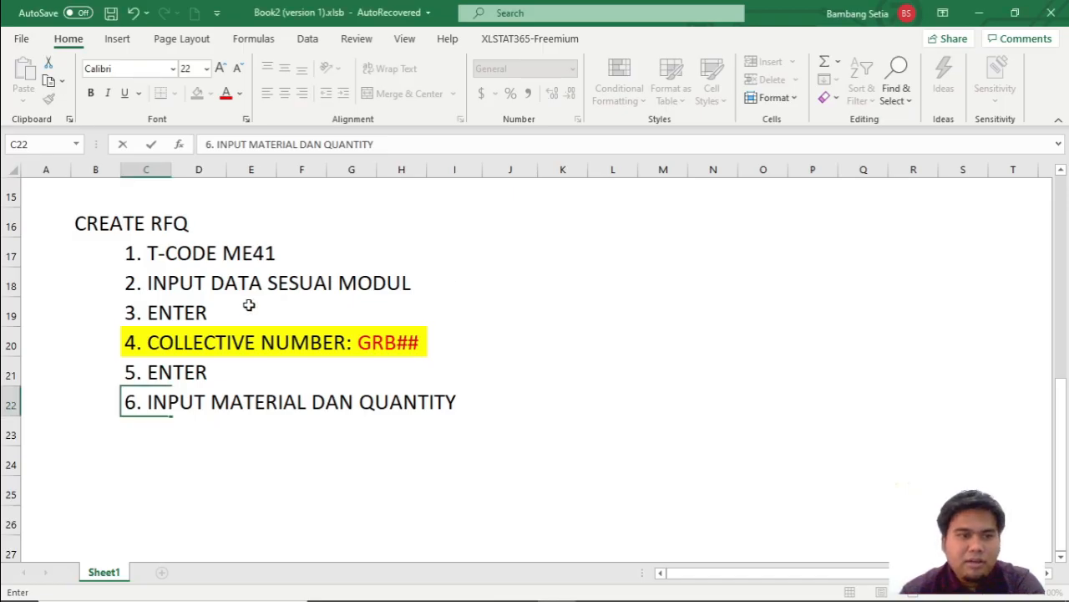
pyautogui.scroll(2, 249, 305)
pyautogui.moveTo(153, 286); pyautogui.dragTo(343, 343)
pyautogui.moveTo(451, 286); pyautogui.dragTo(520, 279)
pyautogui.moveTo(485, 314); pyautogui.dragTo(883, 317)
pyautogui.moveTo(136, 282); pyautogui.dragTo(276, 283)
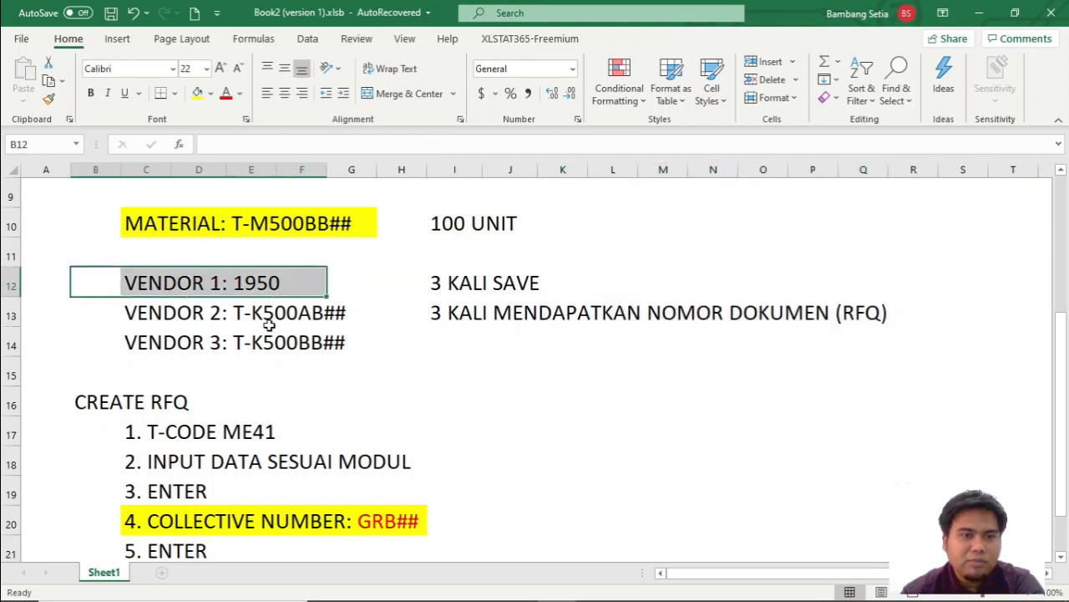
pyautogui.click(294, 284)
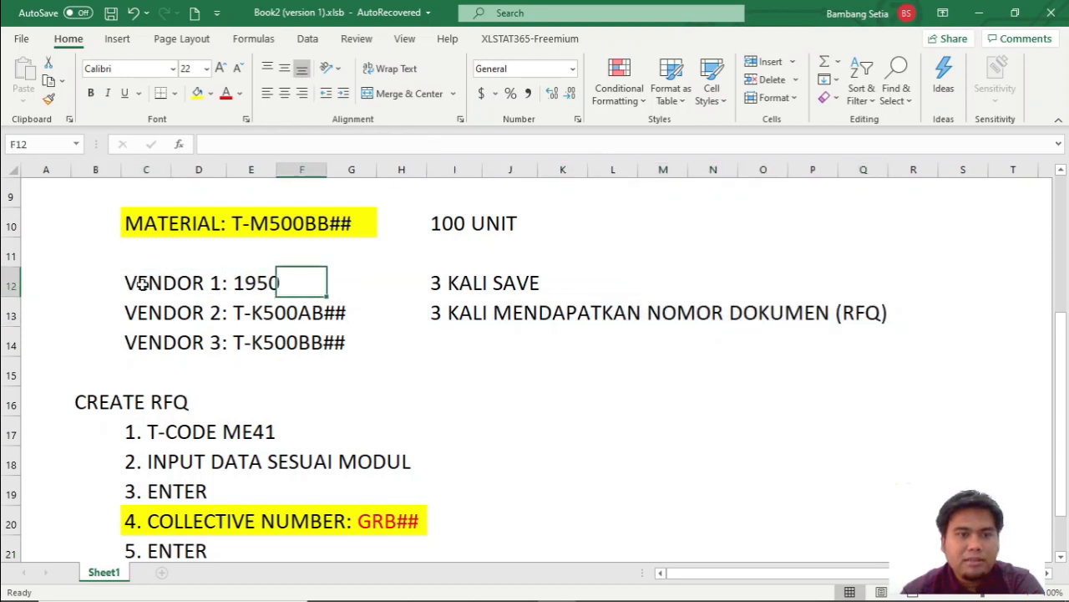
pyautogui.doubleClick(138, 283)
pyautogui.write('(')
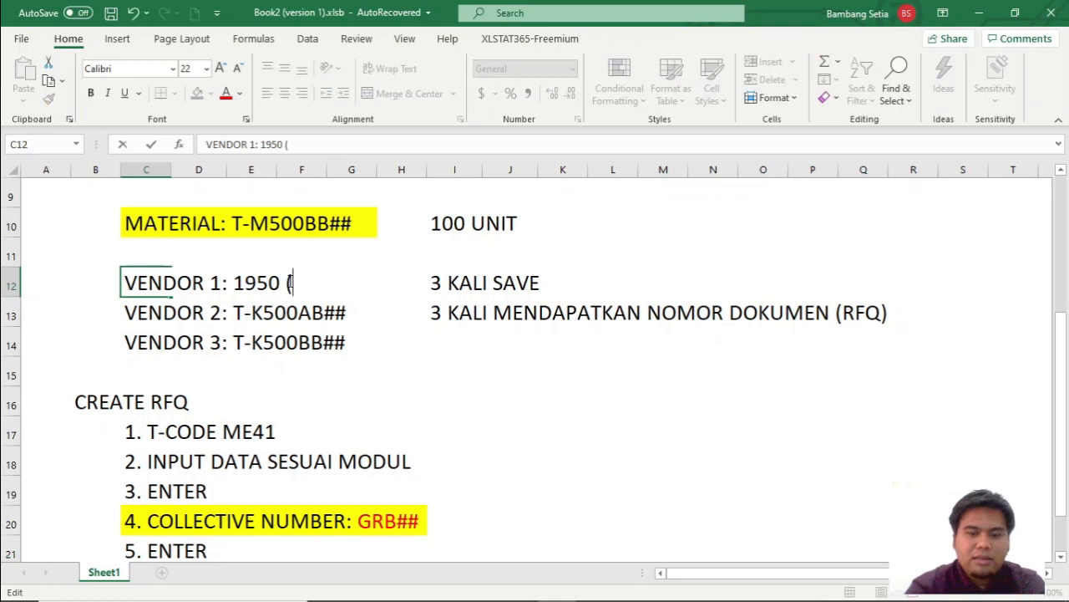
pyautogui.write('NAMA KITA)')
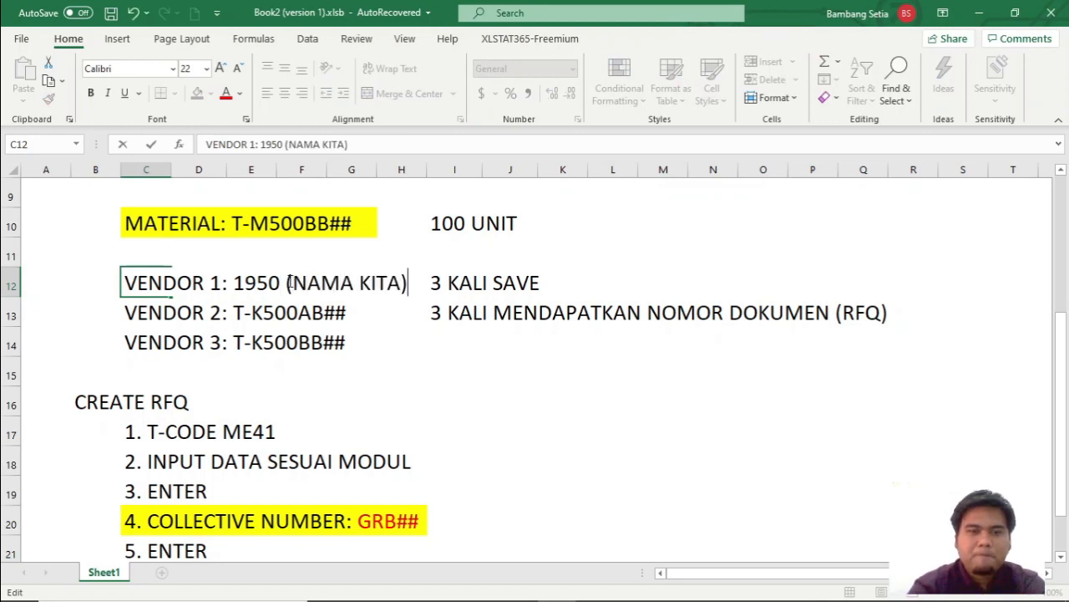
pyautogui.click(351, 341)
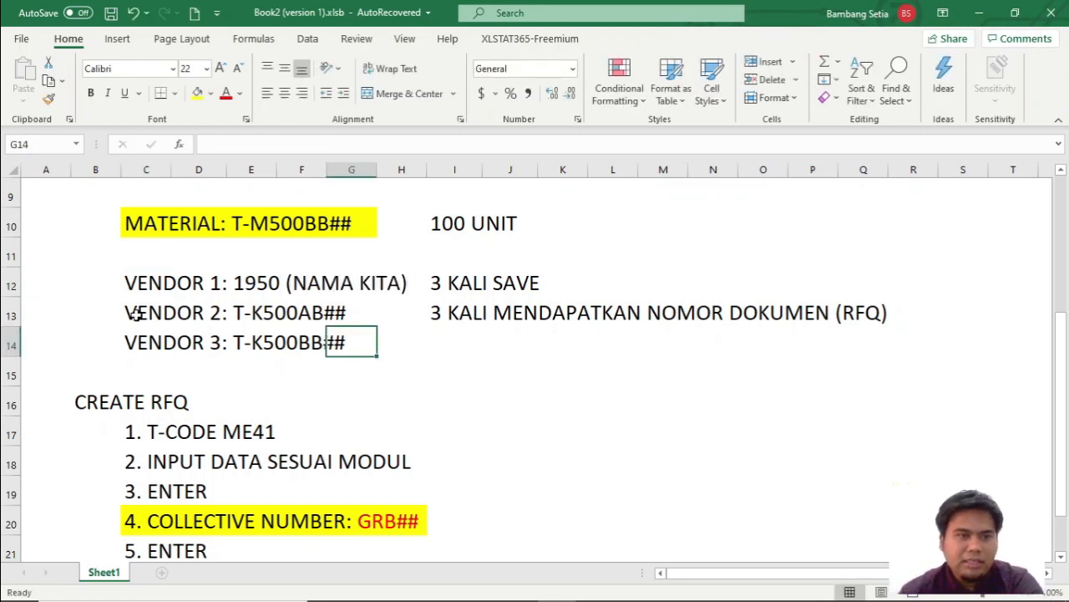
# Note VENDOR 1950: ONE TIME VENDOR in cell K16 and SESEKALI DIPAKAI in cell L17.
pyautogui.moveTo(134, 313); pyautogui.dragTo(324, 332)
pyautogui.moveTo(158, 289); pyautogui.dragTo(321, 292)
pyautogui.click(560, 407)
pyautogui.write('VENDO')
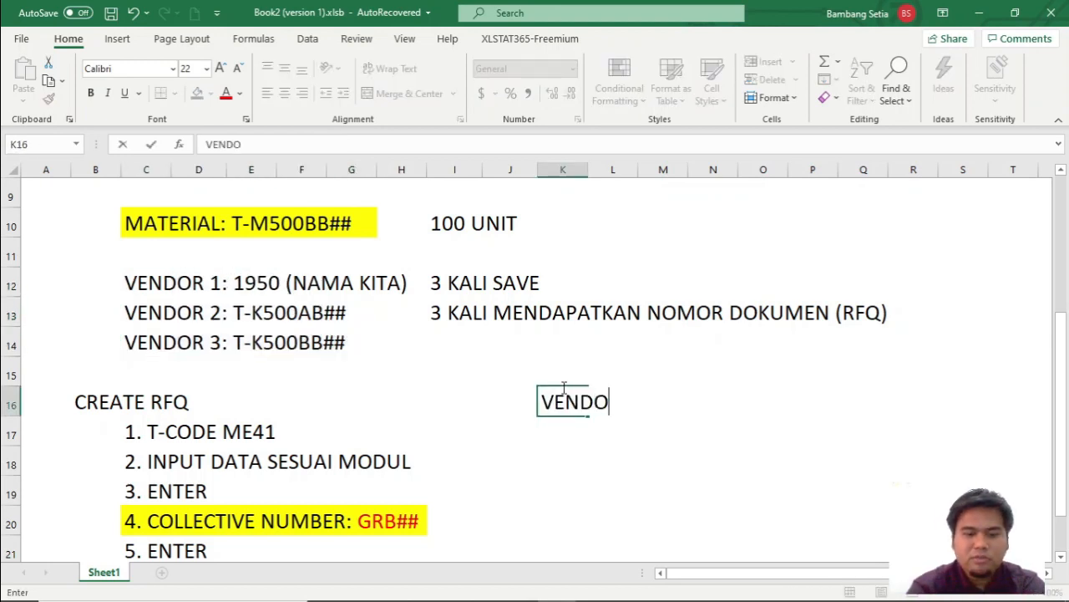
pyautogui.write('R 1950')
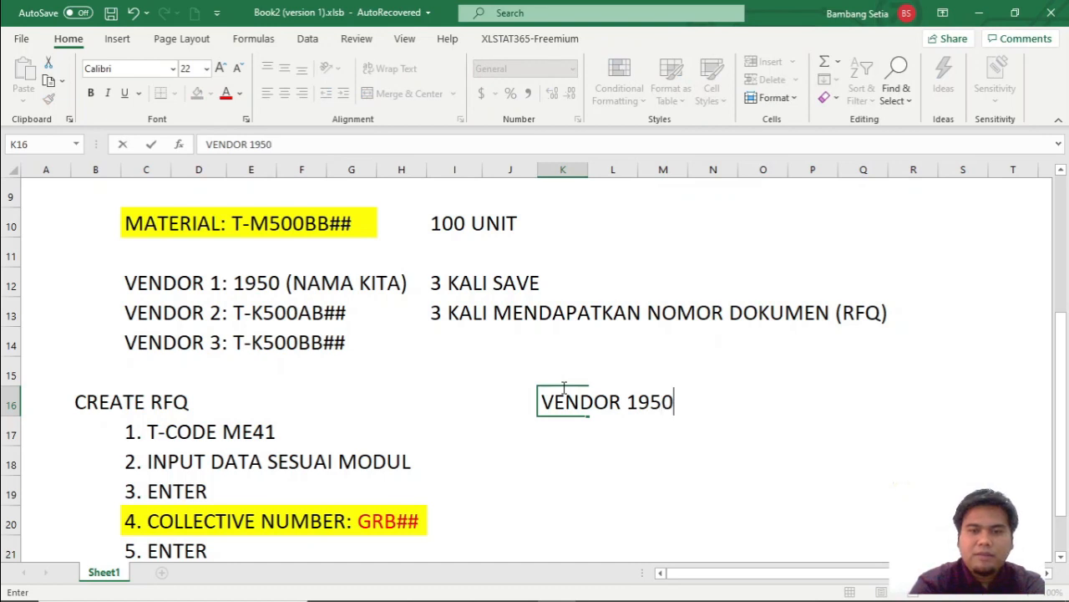
pyautogui.write(':')
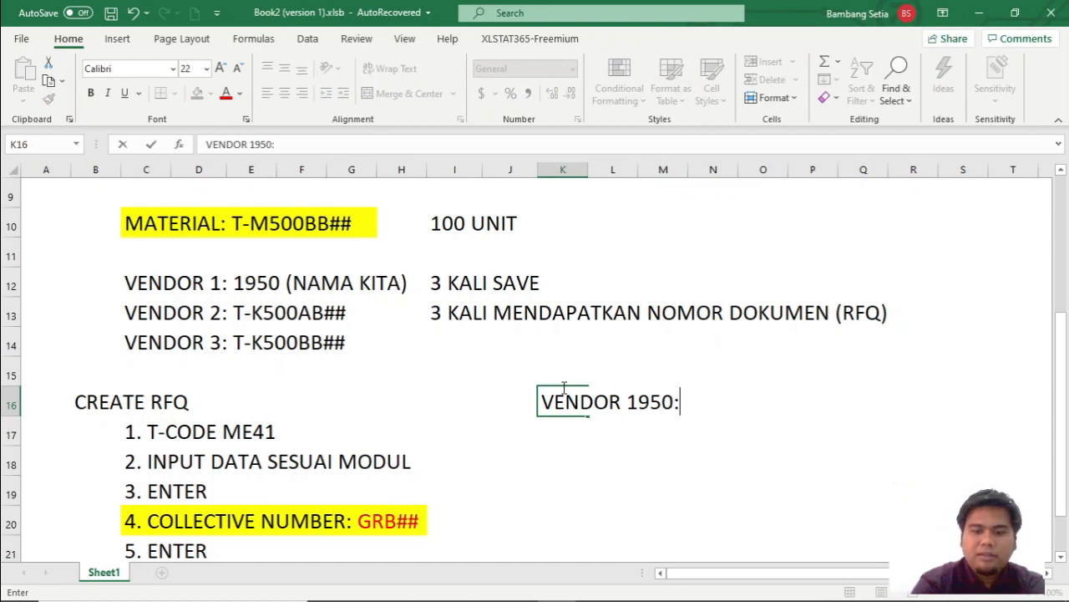
pyautogui.write(' ONE TIME VENDOR')
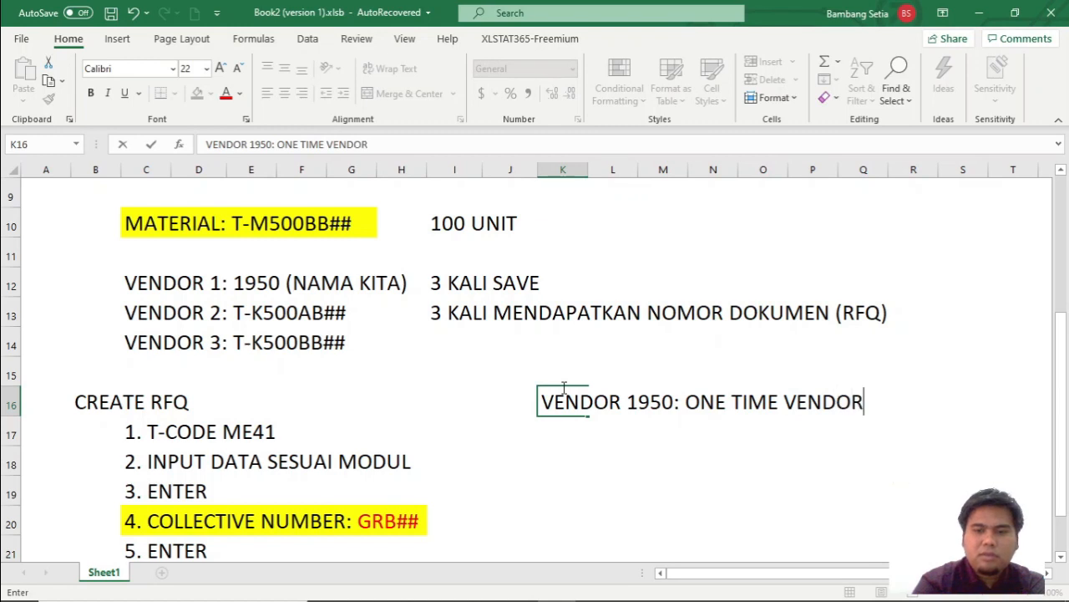
pyautogui.press('Return')
pyautogui.write('S')
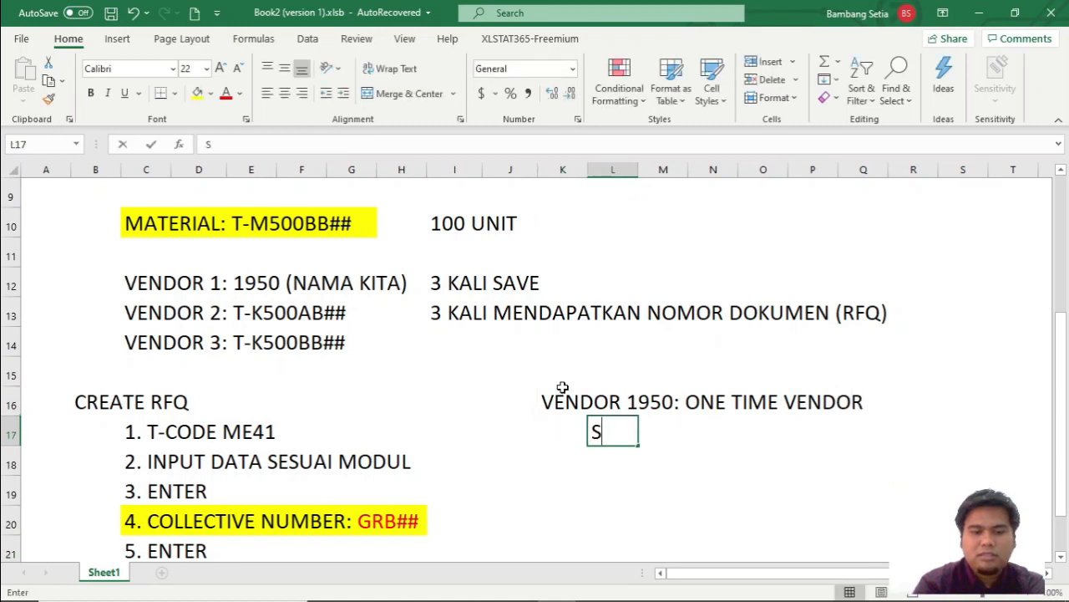
pyautogui.write('ESEKALI DIPAKAI')
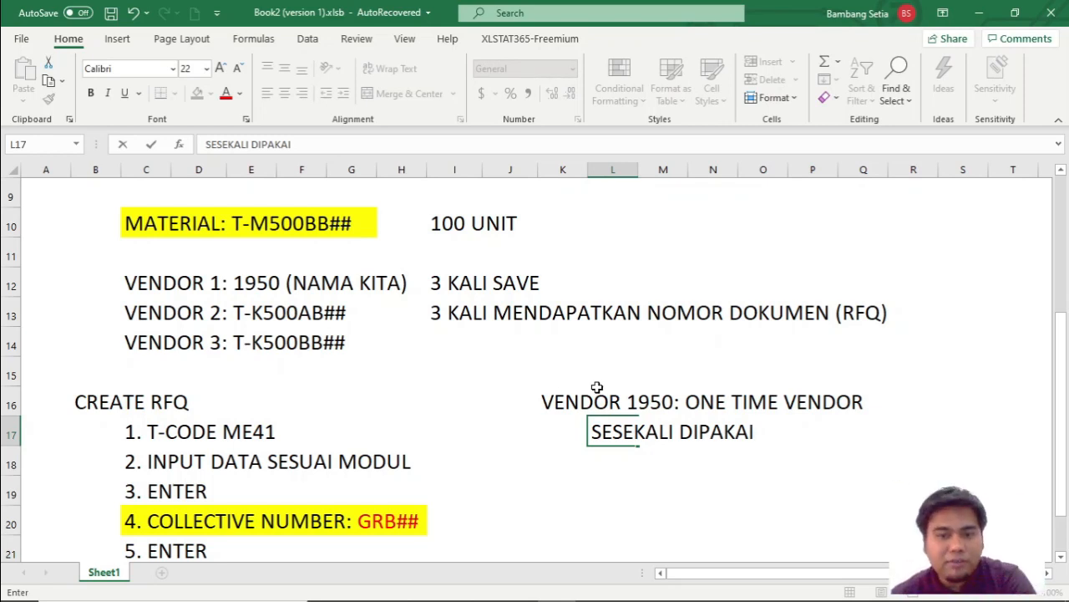
pyautogui.press('Return')
# Compare the SAP RFQ item overview with the Excel notes, and go over the three vendor entries in cells C12 to C14.
pyautogui.hotkey('alt', 'Tab')
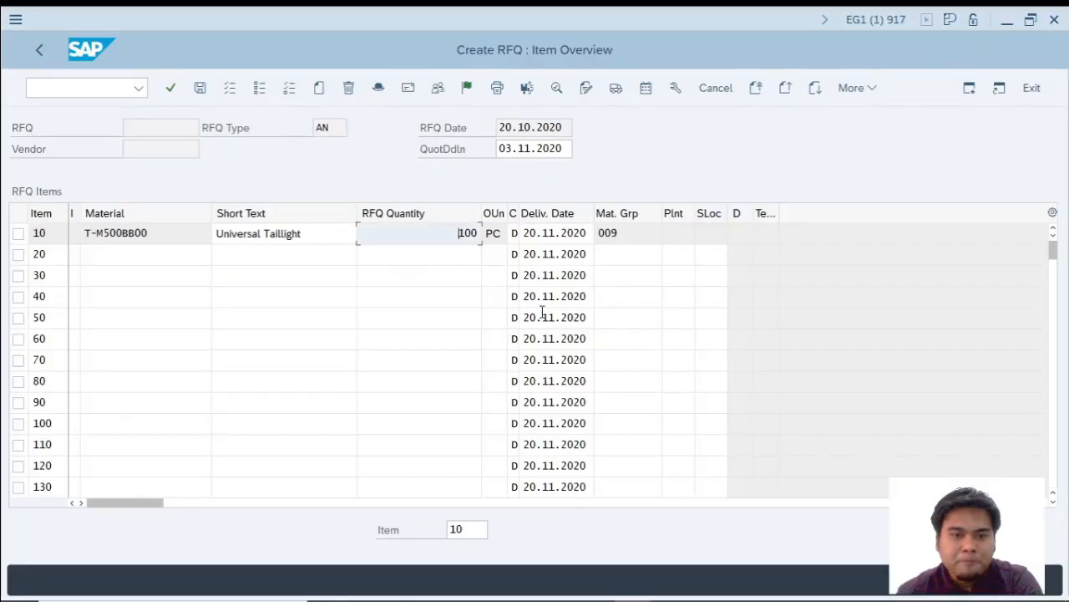
pyautogui.hotkey('alt', 'Tab')
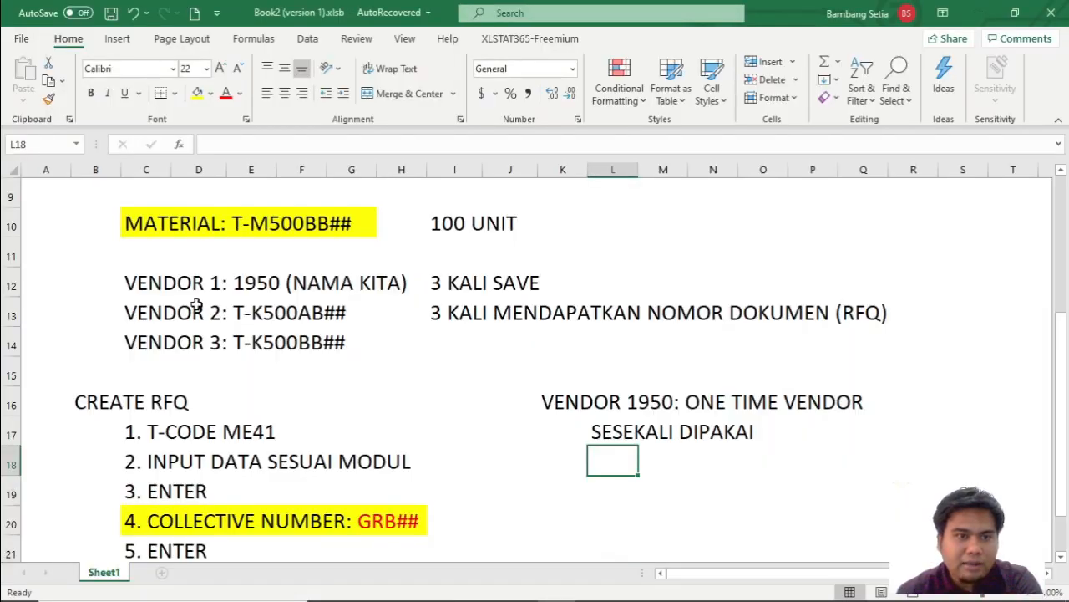
pyautogui.moveTo(156, 286); pyautogui.dragTo(402, 283)
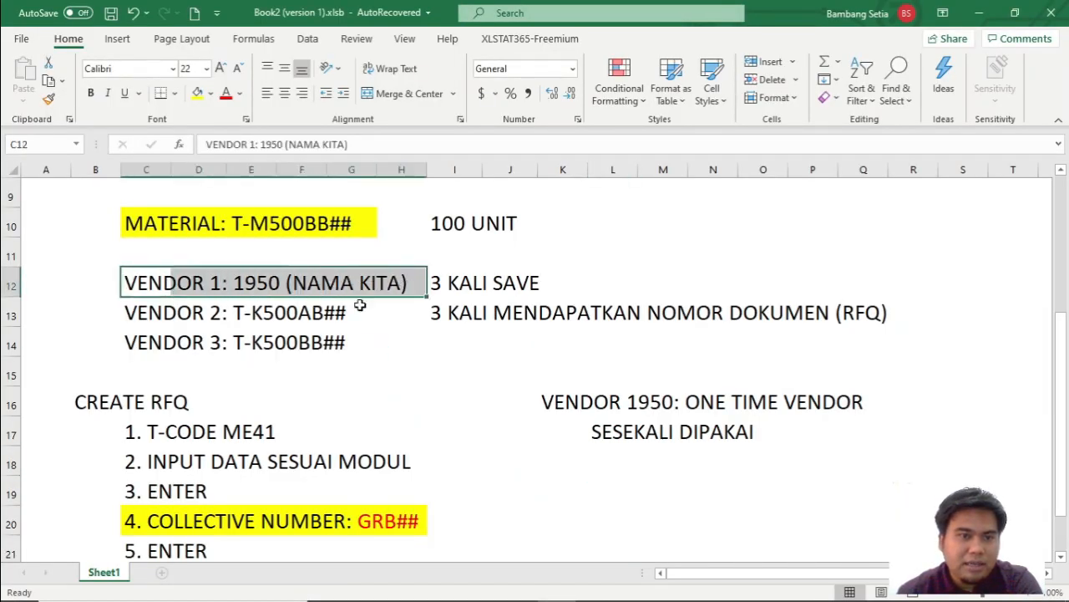
pyautogui.click(185, 316)
pyautogui.moveTo(125, 318); pyautogui.dragTo(341, 345)
pyautogui.moveTo(267, 314); pyautogui.dragTo(341, 316)
pyautogui.moveTo(232, 341); pyautogui.dragTo(334, 350)
pyautogui.click(477, 353)
# Switch to SAP, open the RFQ's vendor address, set the title to Mr. and enter the vendor's name.
pyautogui.hotkey('alt', 'Tab')
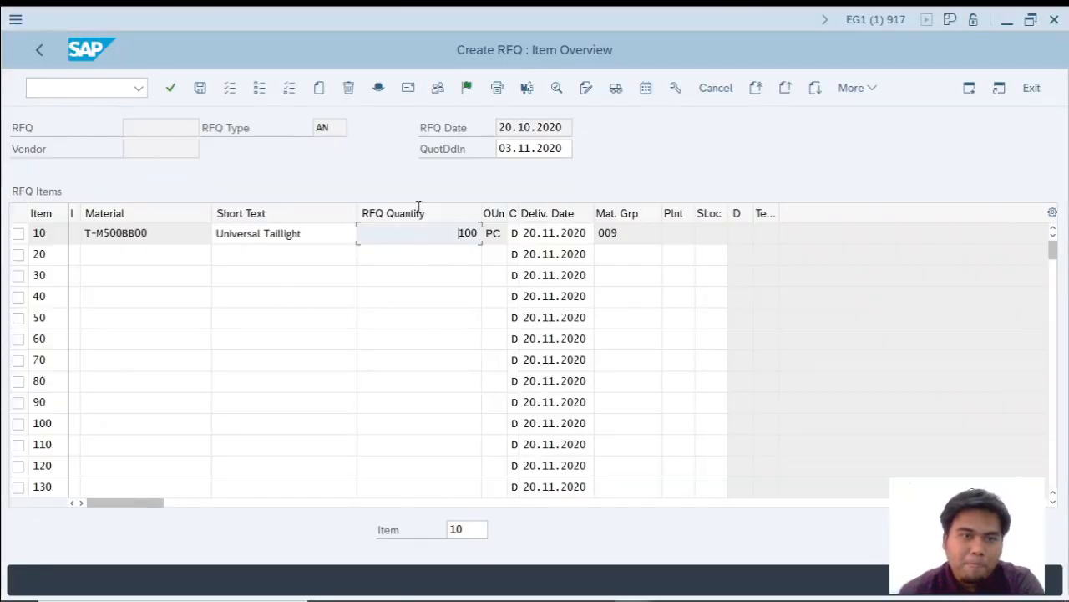
pyautogui.click(408, 88)
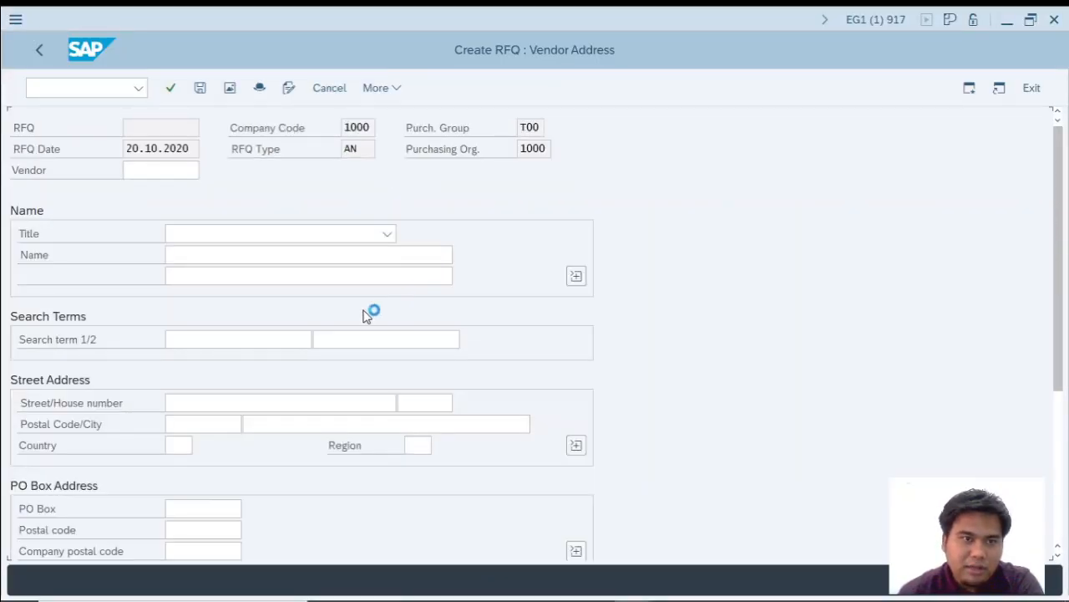
pyautogui.click(279, 236)
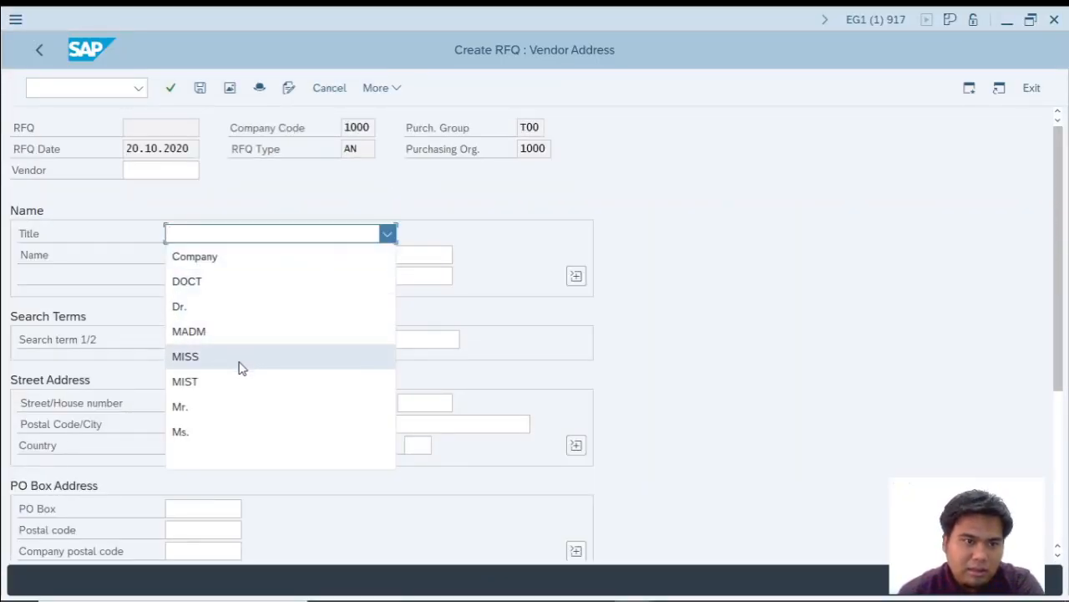
pyautogui.click(230, 407)
pyautogui.click(196, 257)
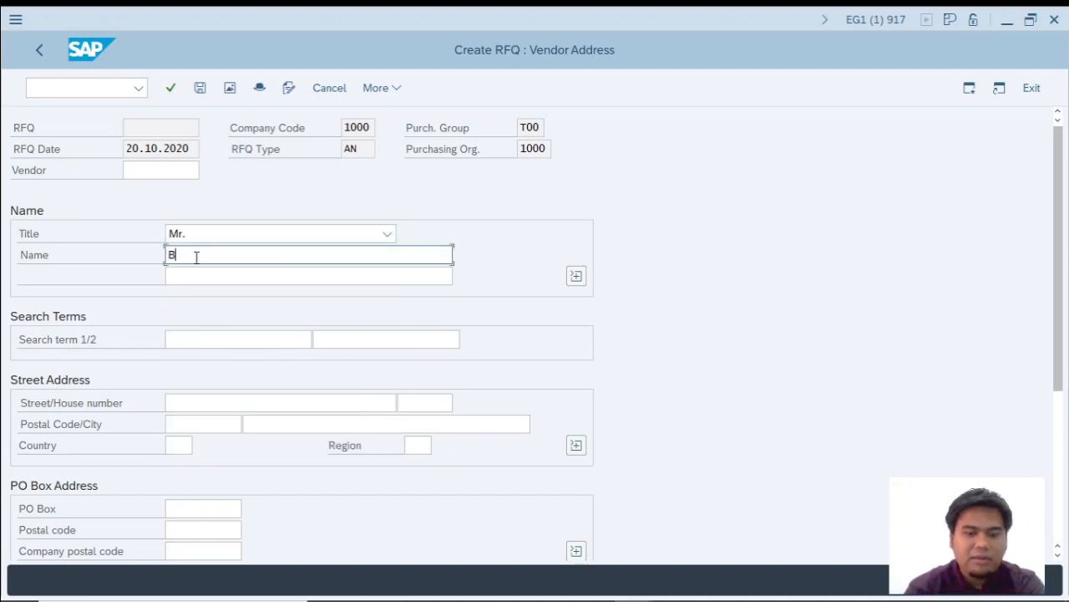
pyautogui.write('BAMBANG')
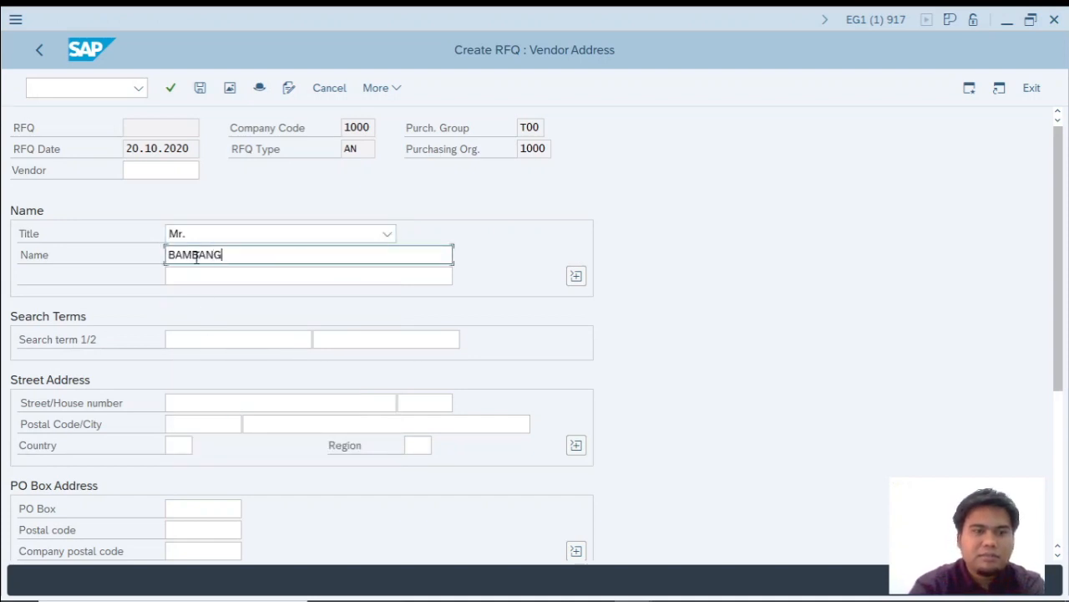
pyautogui.write(' SW')
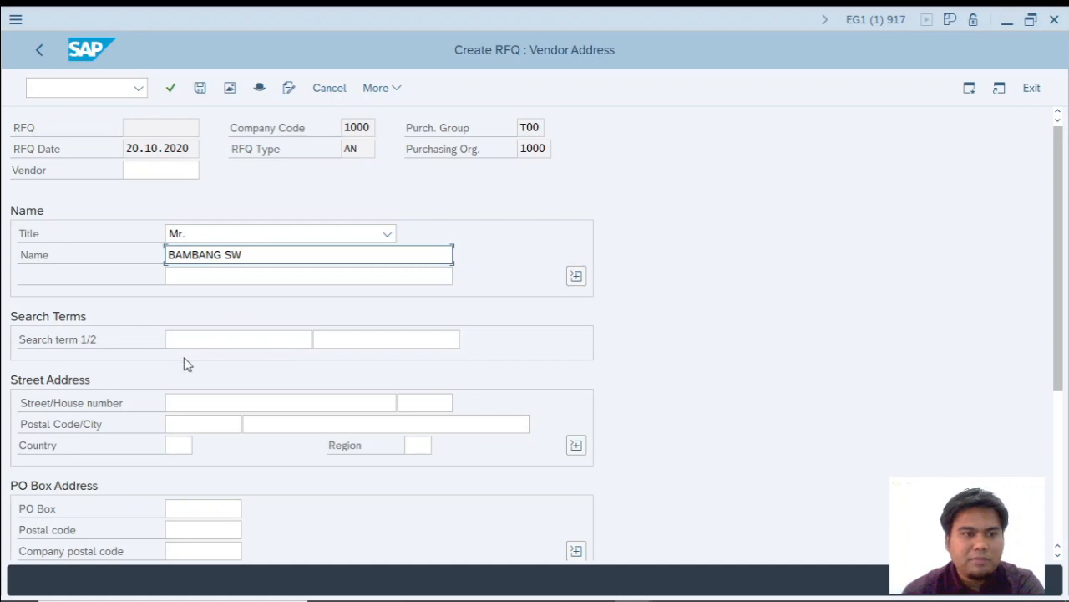
# Complete the vendor's street address with the street, house number, postal code and city, and set the country to ID.
pyautogui.click(219, 401)
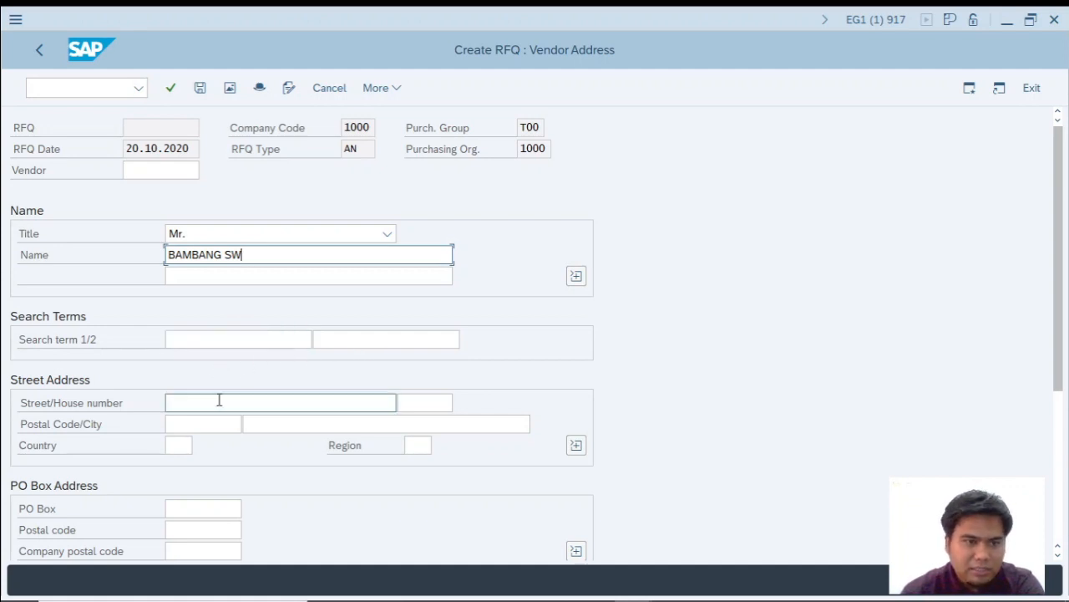
pyautogui.write('Seturan')
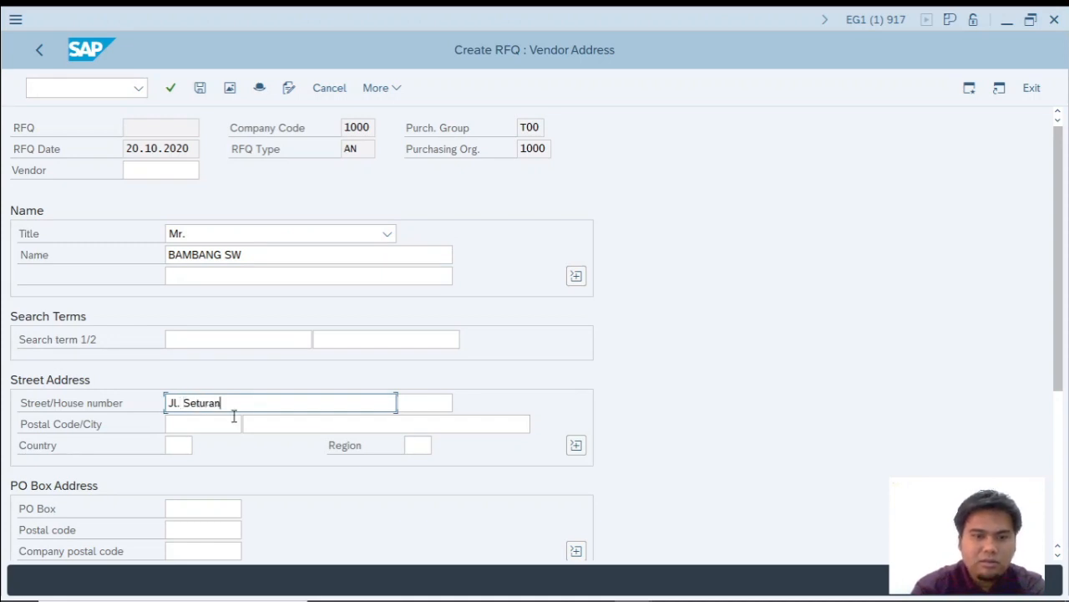
pyautogui.click(436, 400)
pyautogui.click(213, 424)
pyautogui.write('1234')
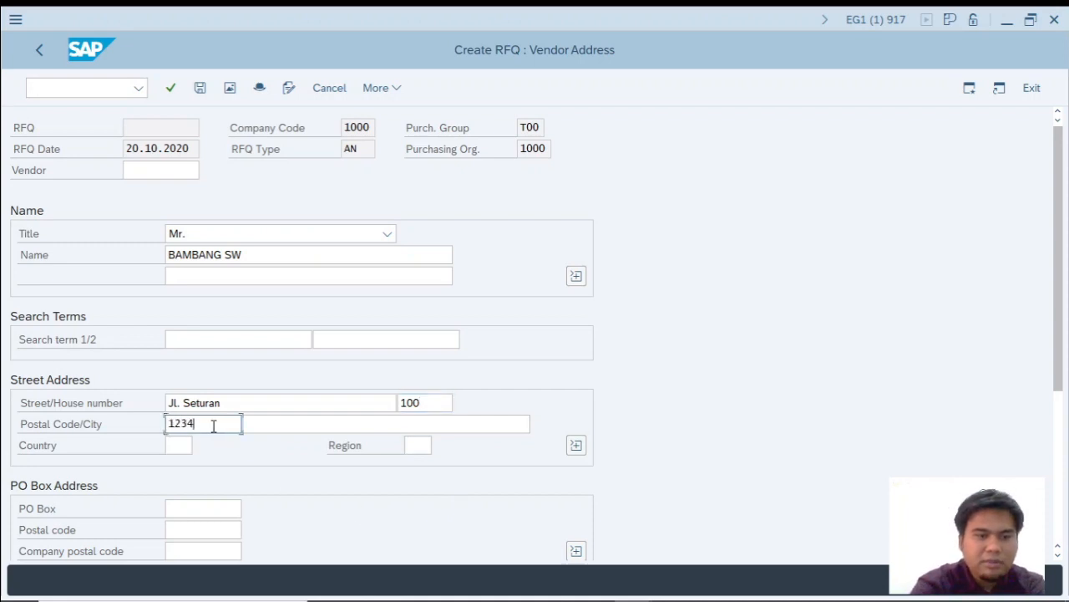
pyautogui.click(282, 424)
pyautogui.write('sk')
pyautogui.press('BackSpace')
pyautogui.press('BackSpace')
pyautogui.write('SLEMAN')
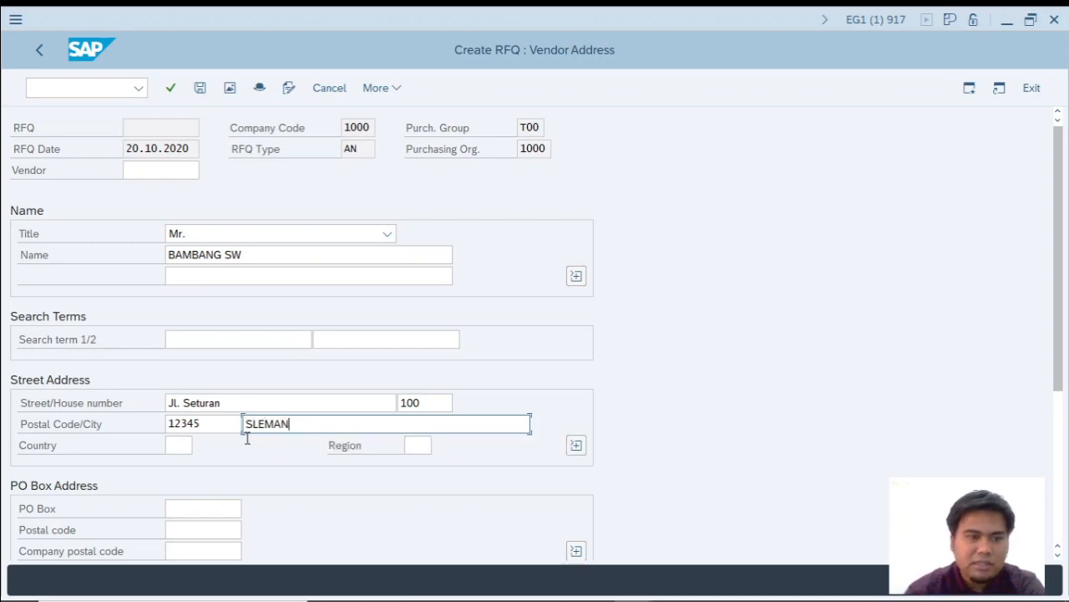
pyautogui.click(181, 446)
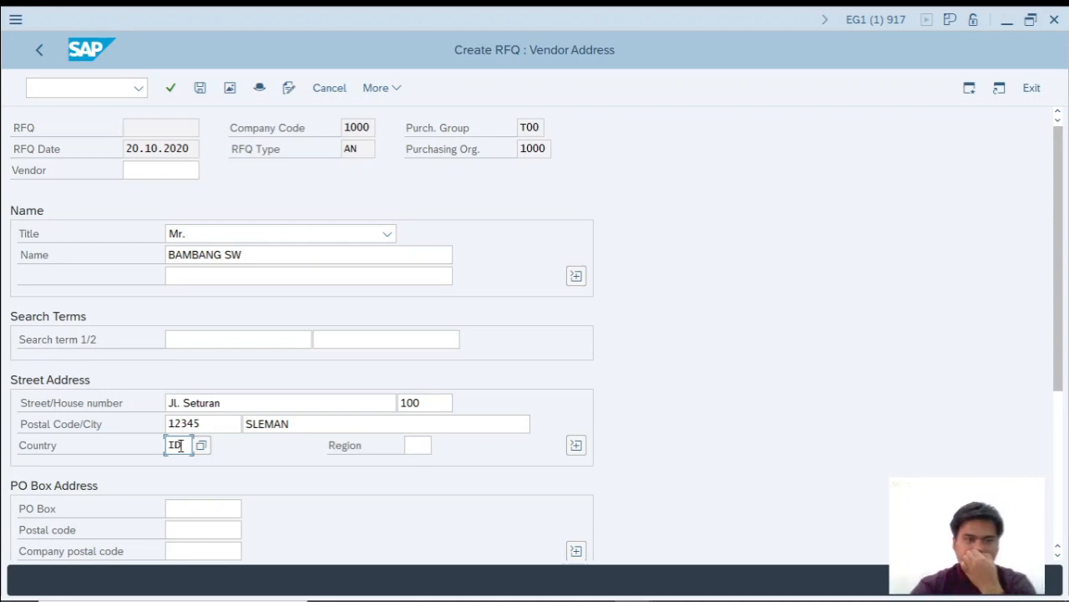
pyautogui.scroll(-2, 238, 491)
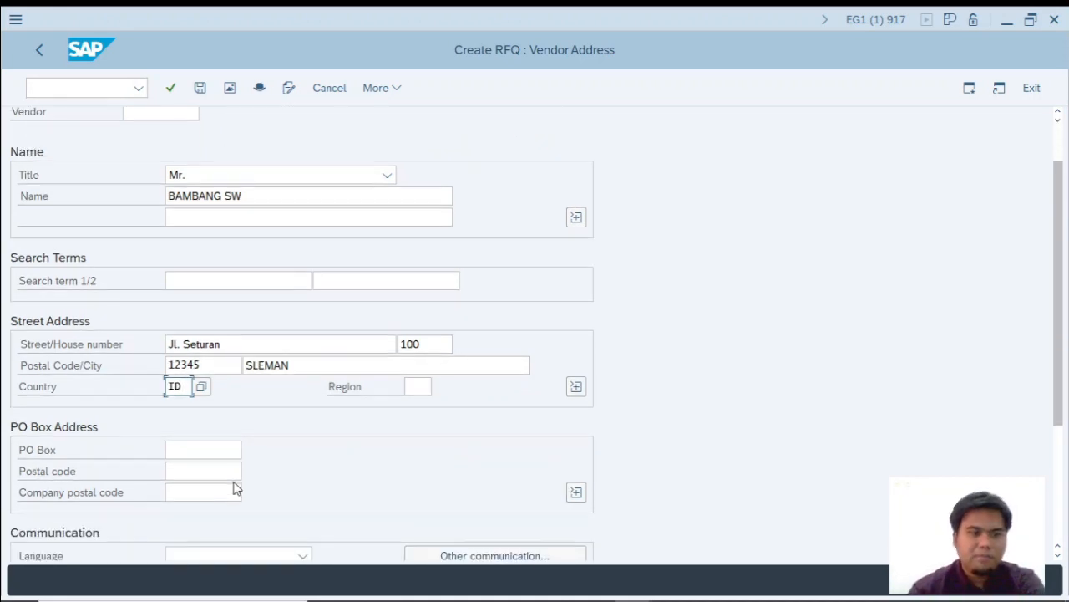
pyautogui.scroll(-2, 235, 488)
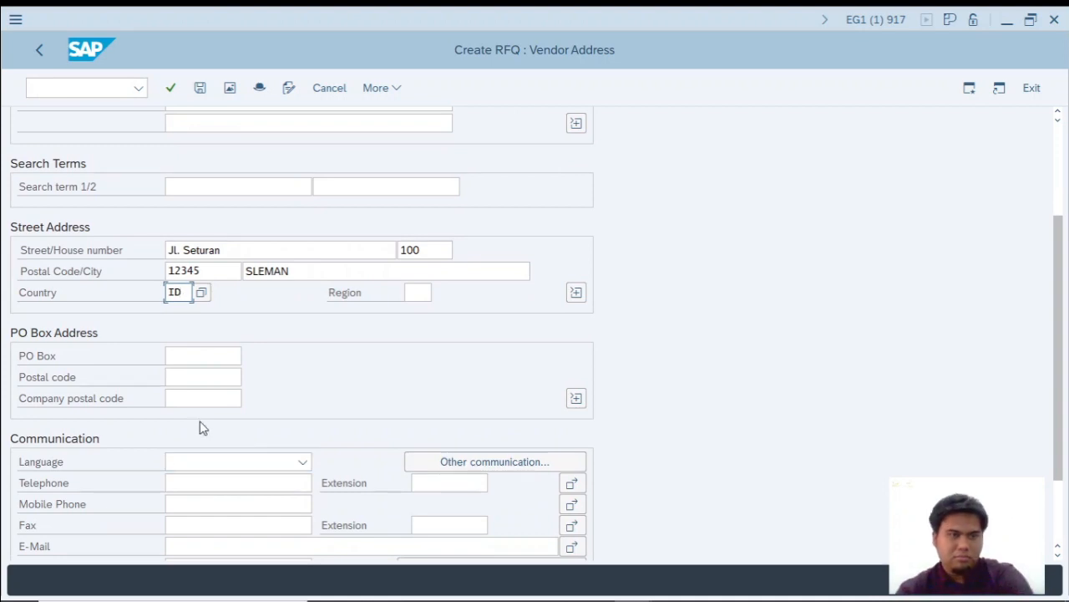
pyautogui.scroll(5, 209, 425)
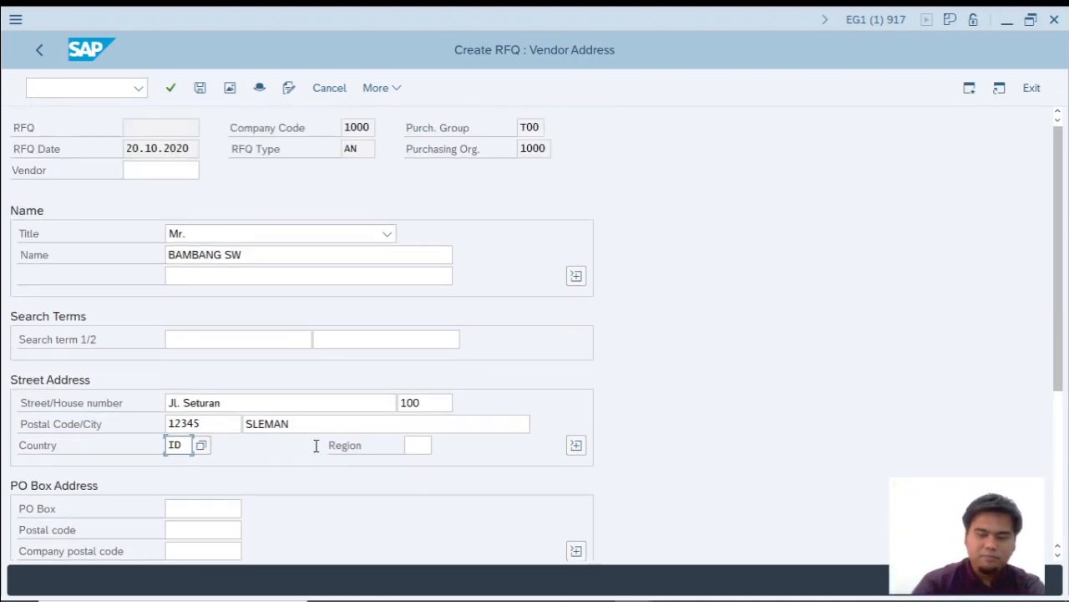
# Switch to the Excel workbook and add the procedure step 7. KLIK VENDOR ADDRESS in cell C23.
pyautogui.hotkey('alt', 'Tab')
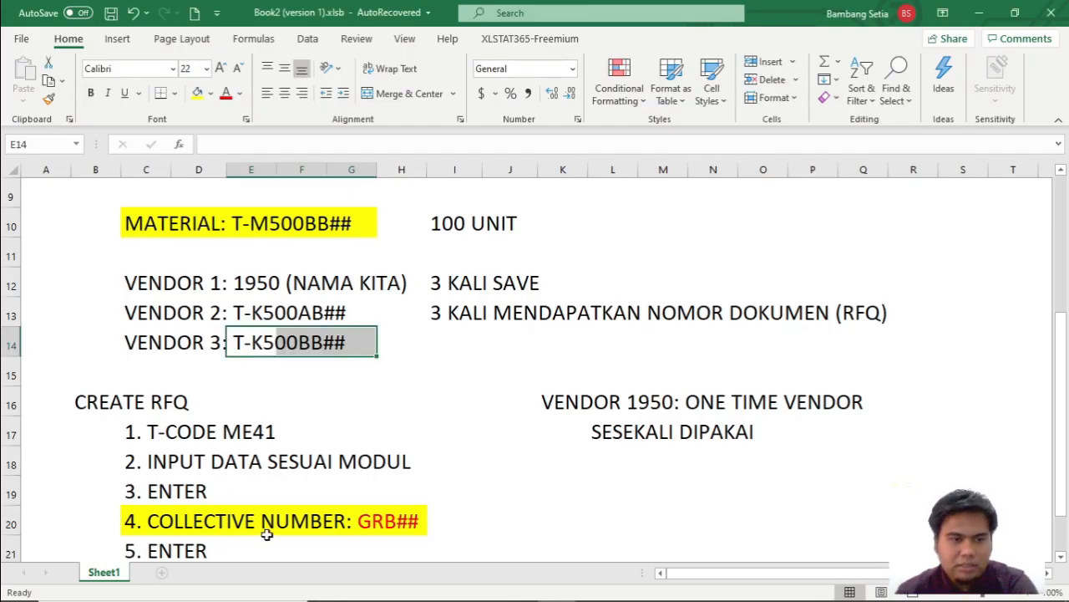
pyautogui.scroll(-4, 211, 363)
pyautogui.scroll(2, 210, 357)
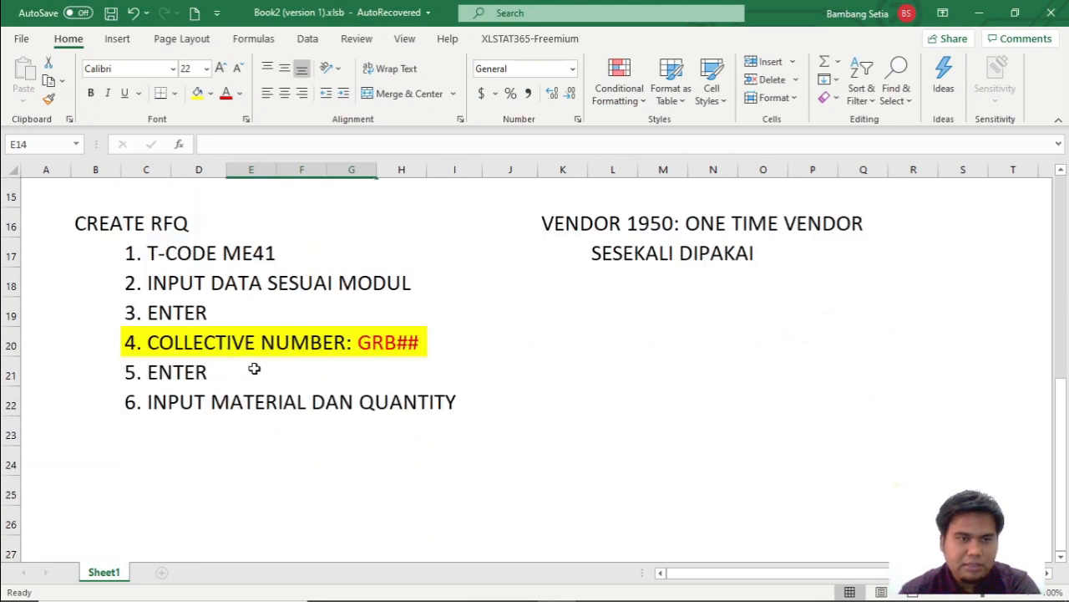
pyautogui.click(145, 425)
pyautogui.write('7.')
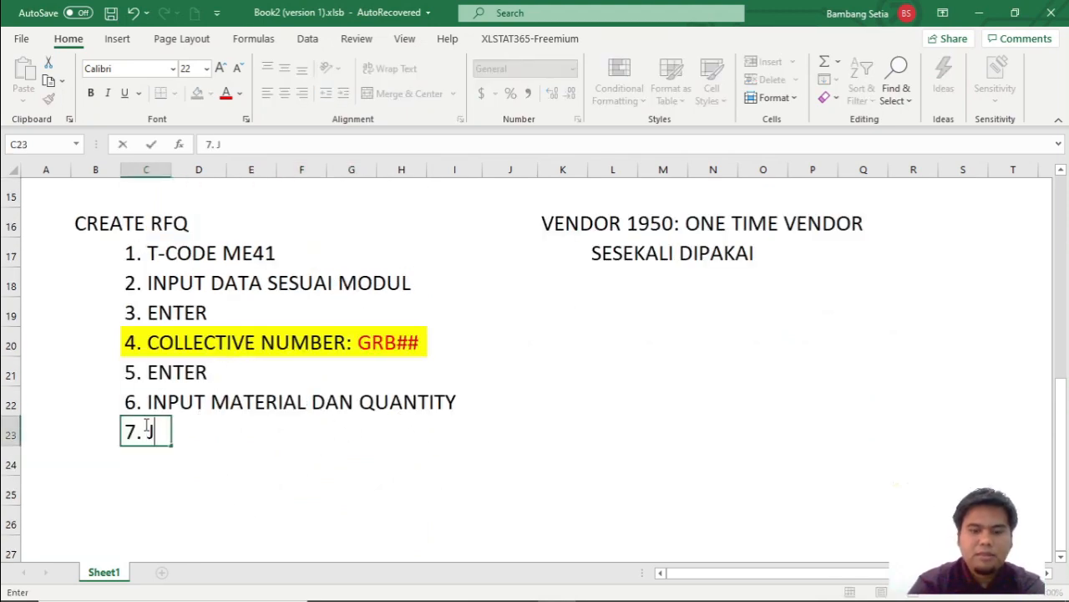
pyautogui.write(' KLIK VEN')
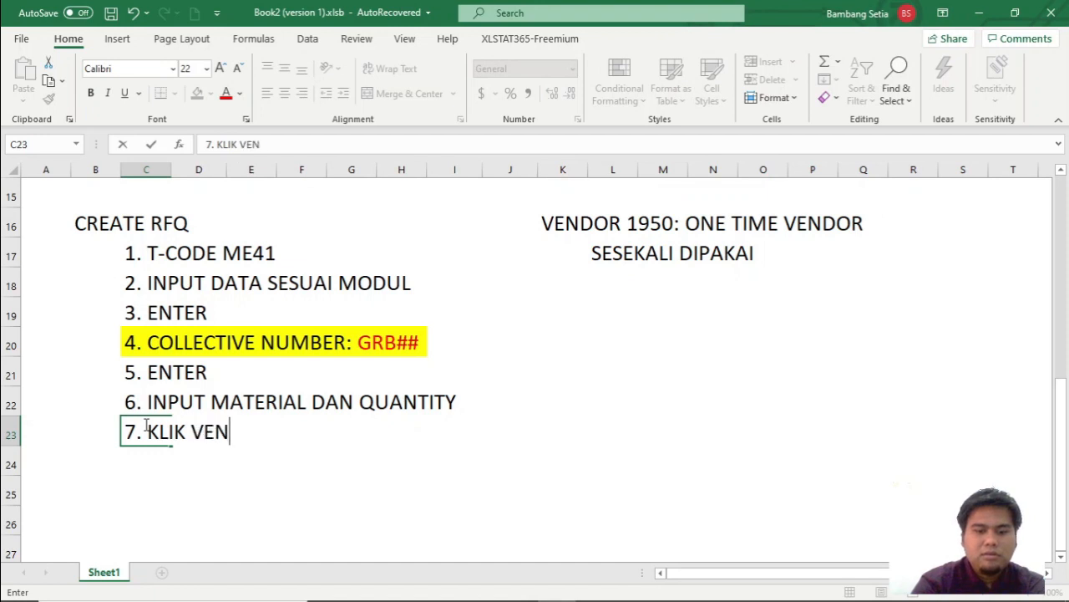
pyautogui.write('DOR ADDRESS')
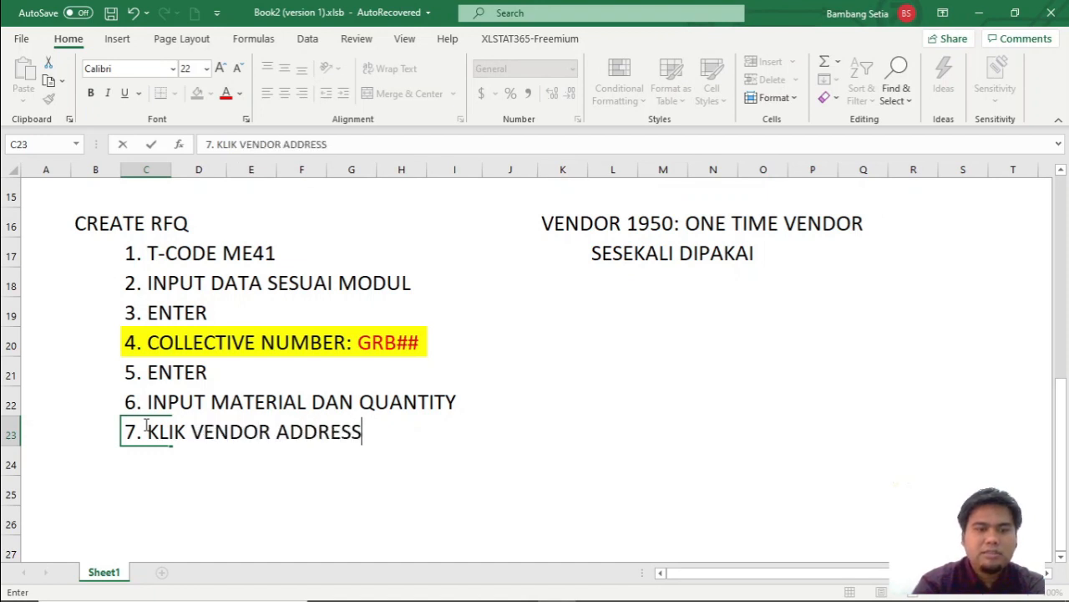
pyautogui.press('Return')
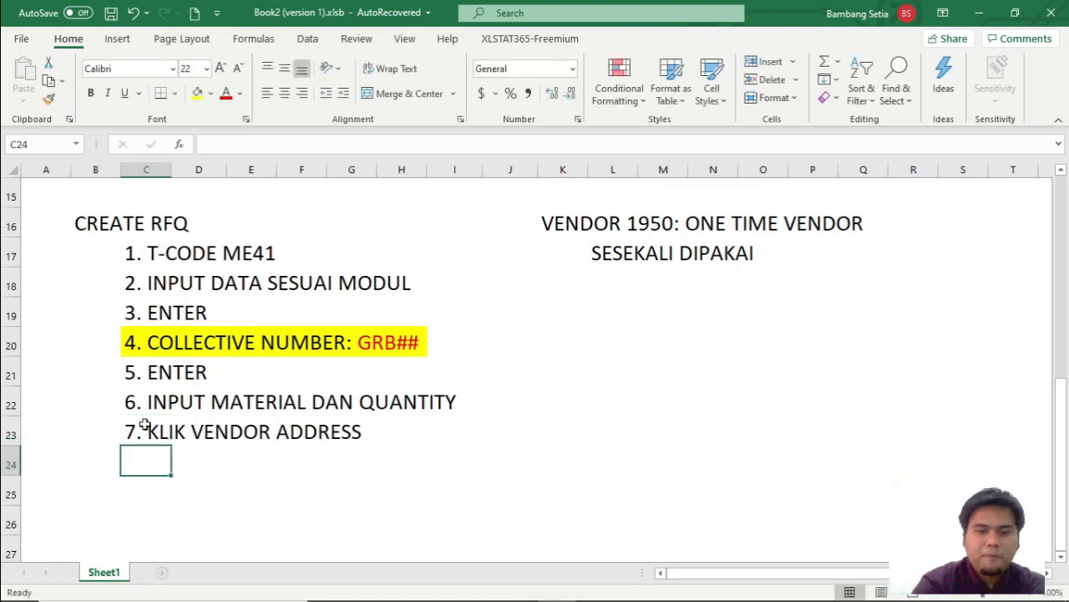
# Add the procedure step 8. VENDOR 1: 1950 ISI DENGAN NAMA KITA in cell C24.
pyautogui.write('8. VENDOR')
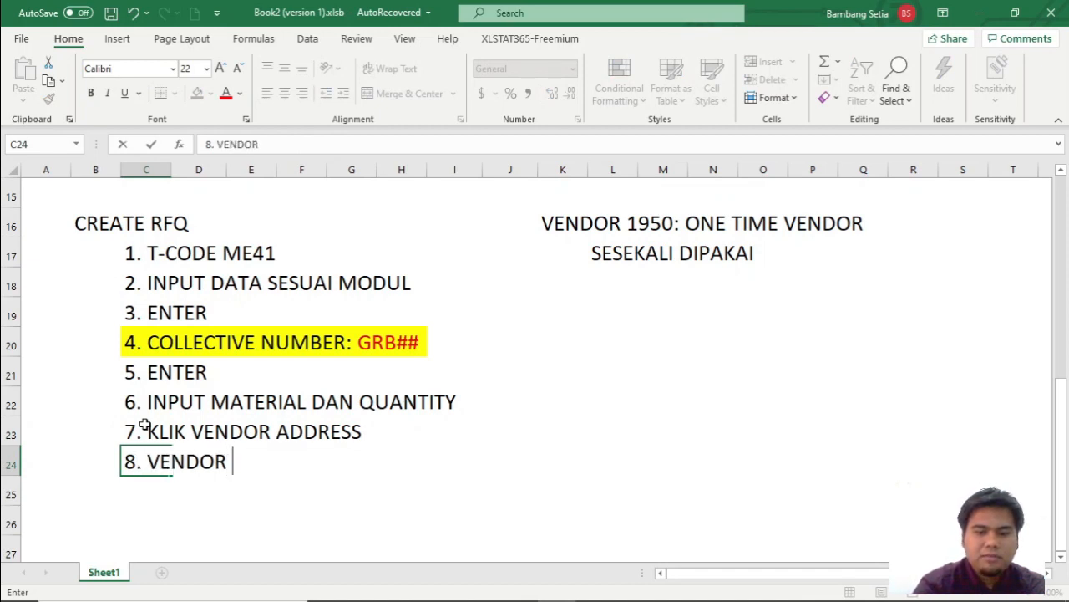
pyautogui.write(' 1: 19')
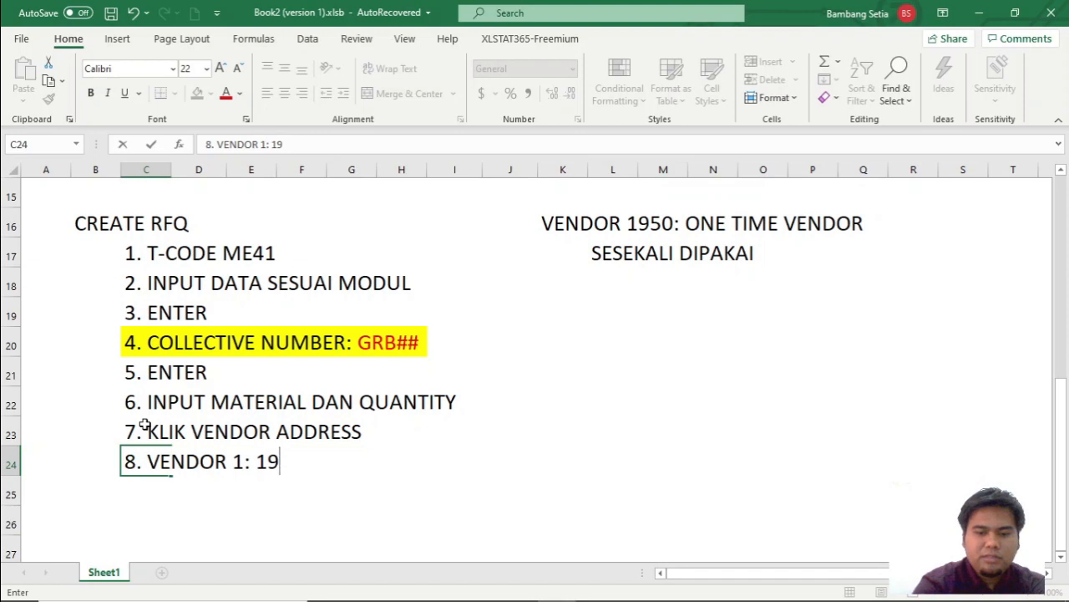
pyautogui.write('50 ISI DENGAN NA,A')
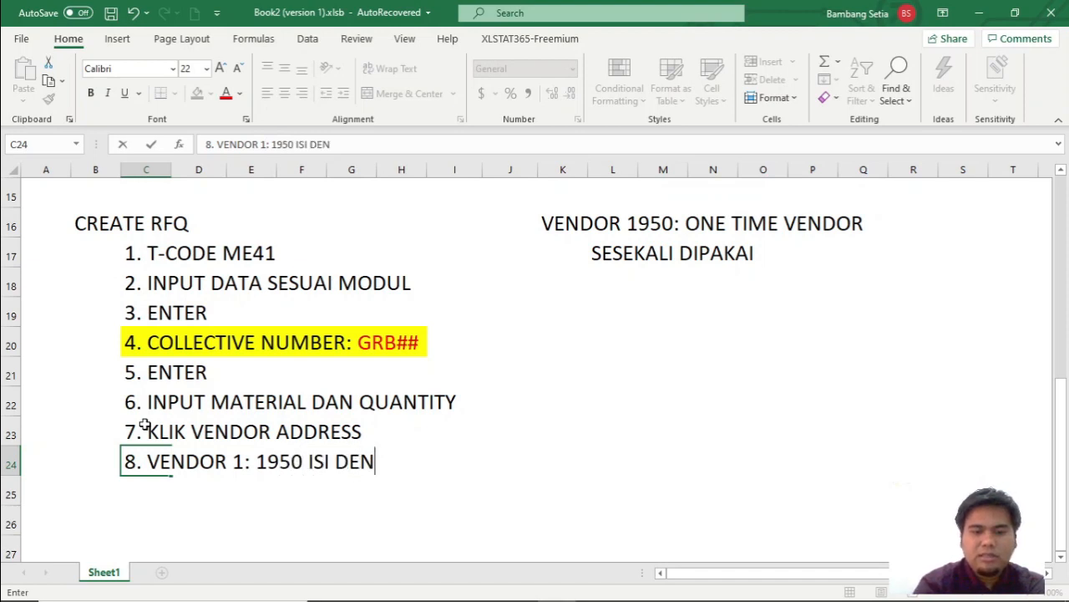
pyautogui.press('BackSpace')
pyautogui.press('BackSpace')
pyautogui.write('MA KITA')
# Switch to SAP and enter 1950 as the vendor of the RFQ.
pyautogui.hotkey('alt', 'Tab')
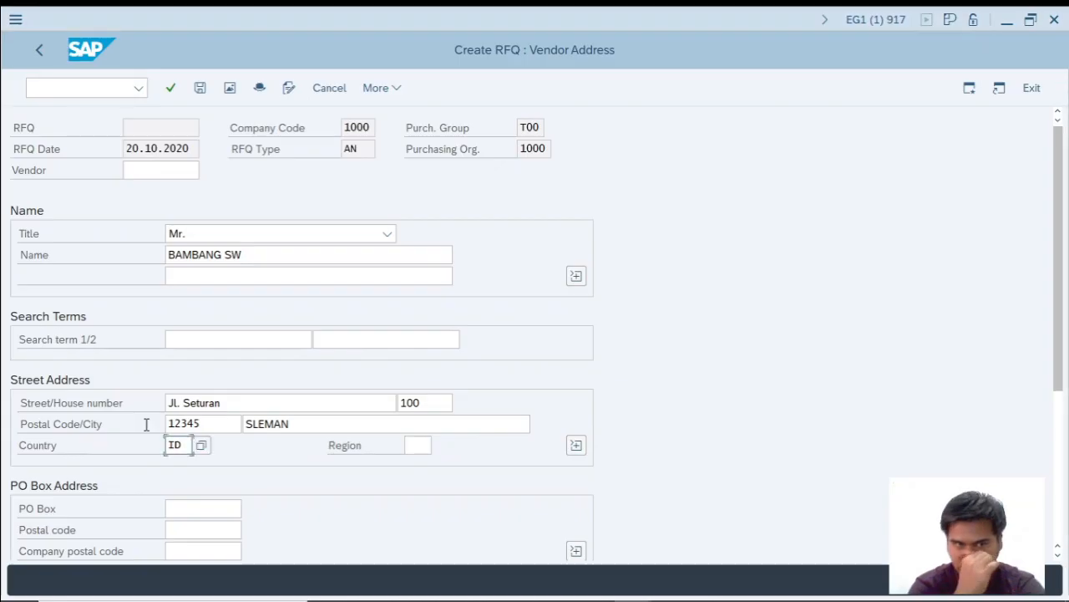
pyautogui.click(181, 171)
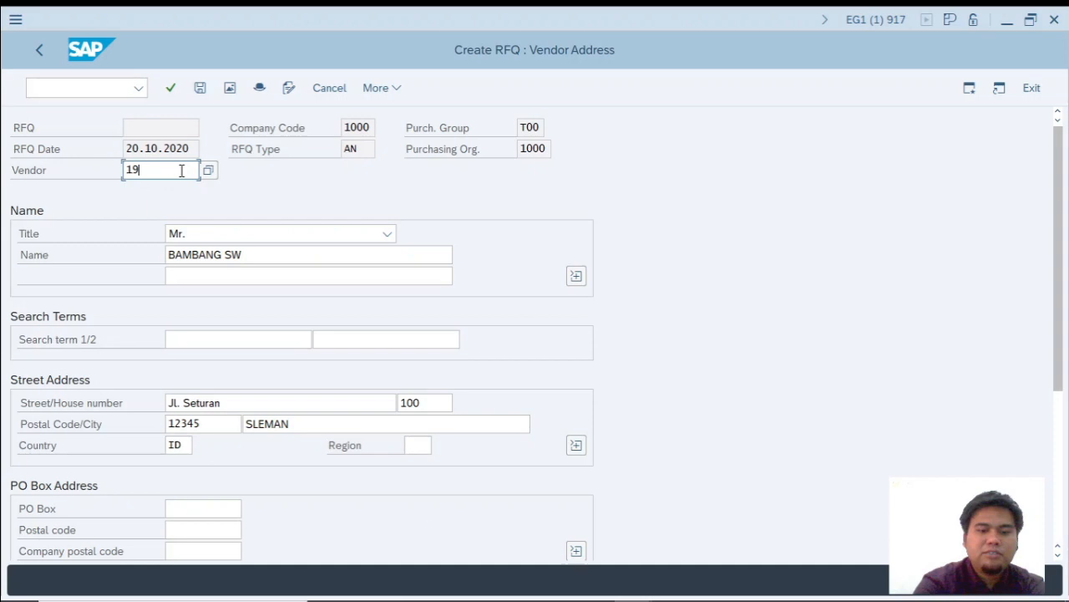
# Go over the vendor number, title, name and street address entered for the RFQ.
pyautogui.press('ctrl')
pyautogui.press('ctrl')
pyautogui.press('ctrl')
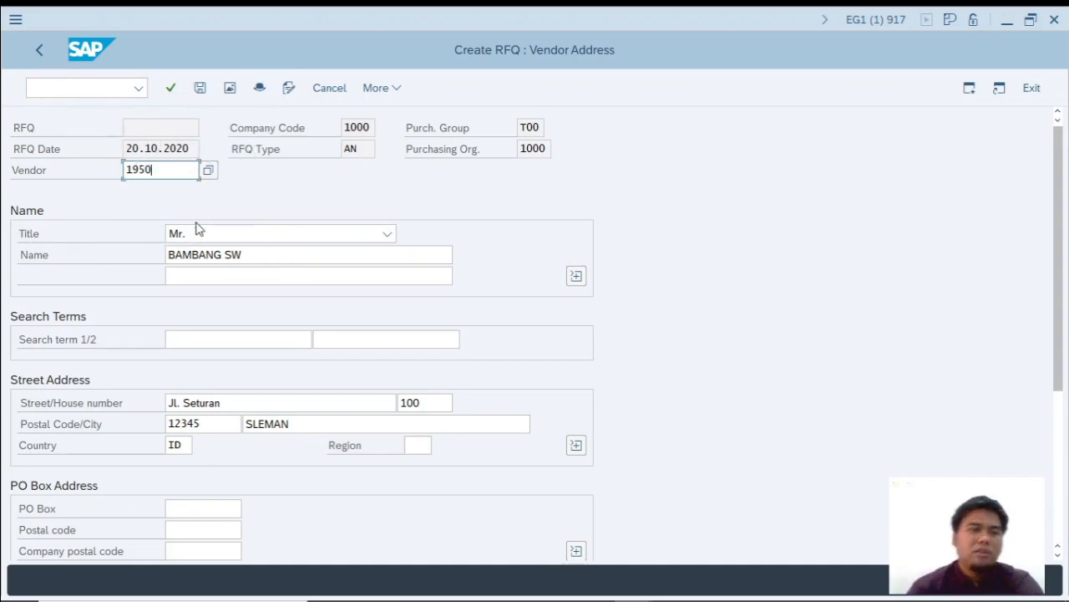
pyautogui.press('ctrl')
pyautogui.press('ctrl')
pyautogui.press('ctrl')
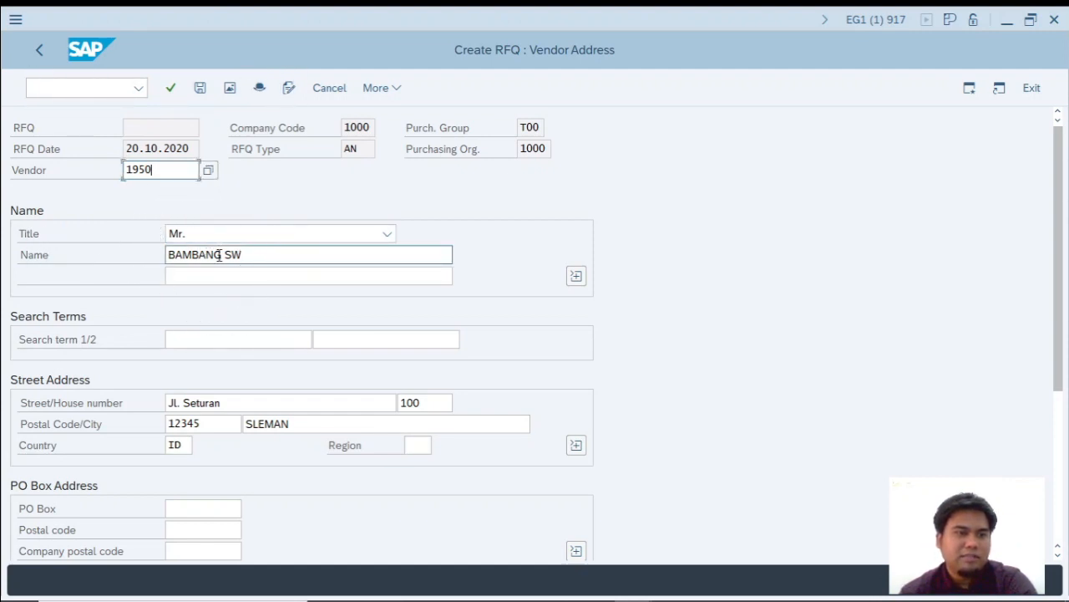
pyautogui.press('ctrl')
pyautogui.press('ctrl')
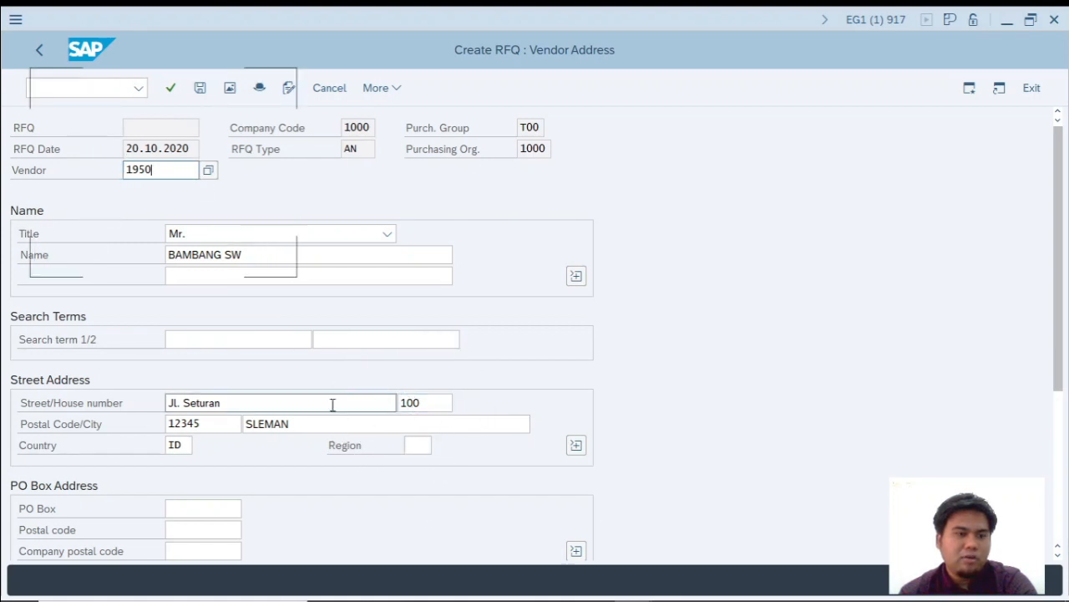
pyautogui.press('ctrl')
pyautogui.press('ctrl')
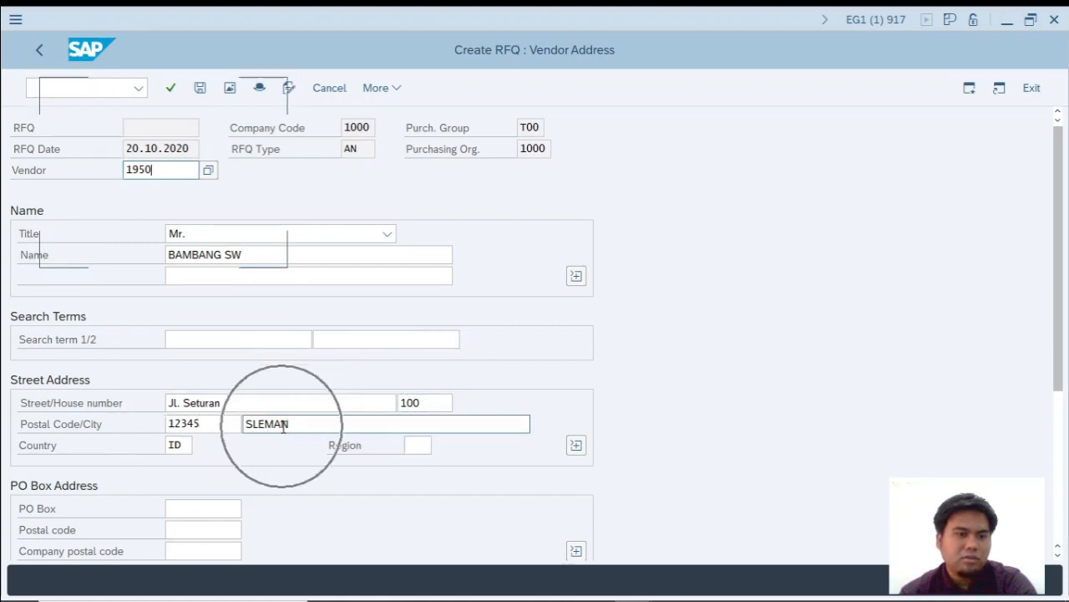
pyautogui.press('ctrl')
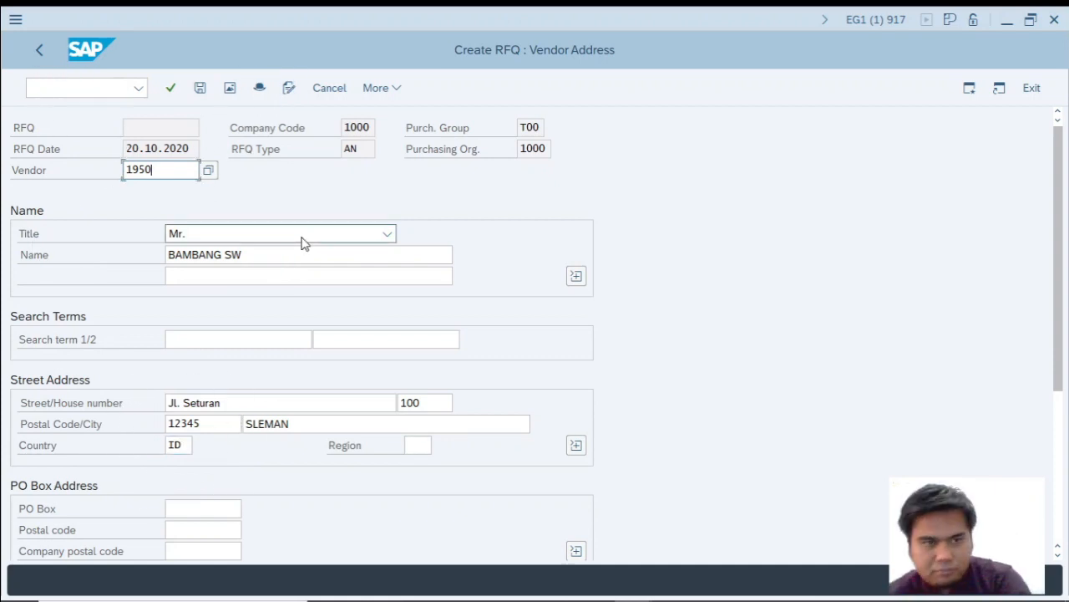
# Confirm the vendor address, choose the language of the initial screen (EN) for the RFQ and save it.
pyautogui.press('Return')
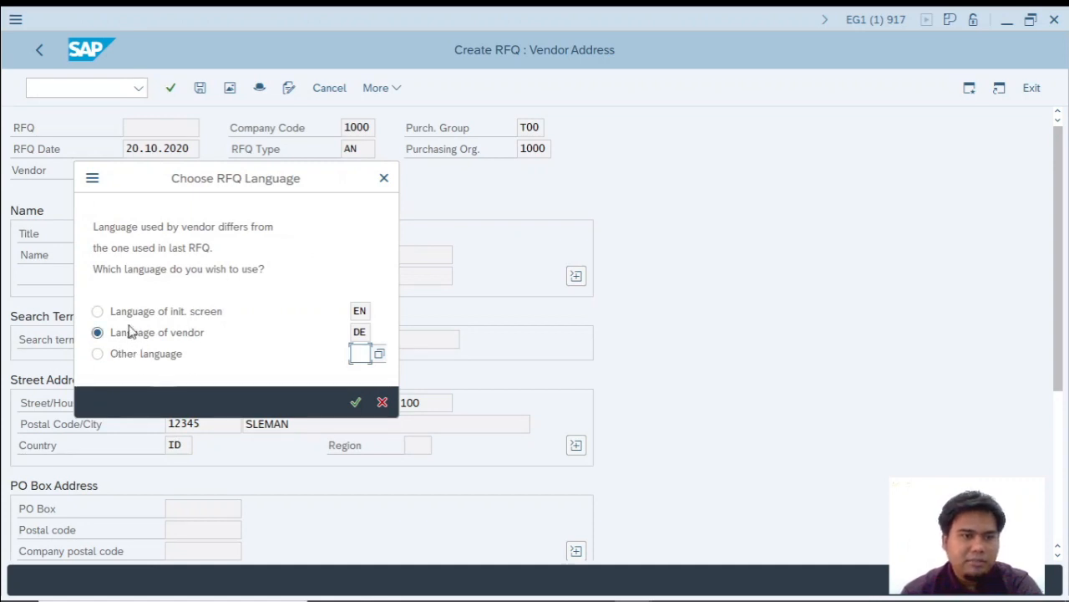
pyautogui.click(97, 311)
pyautogui.click(357, 403)
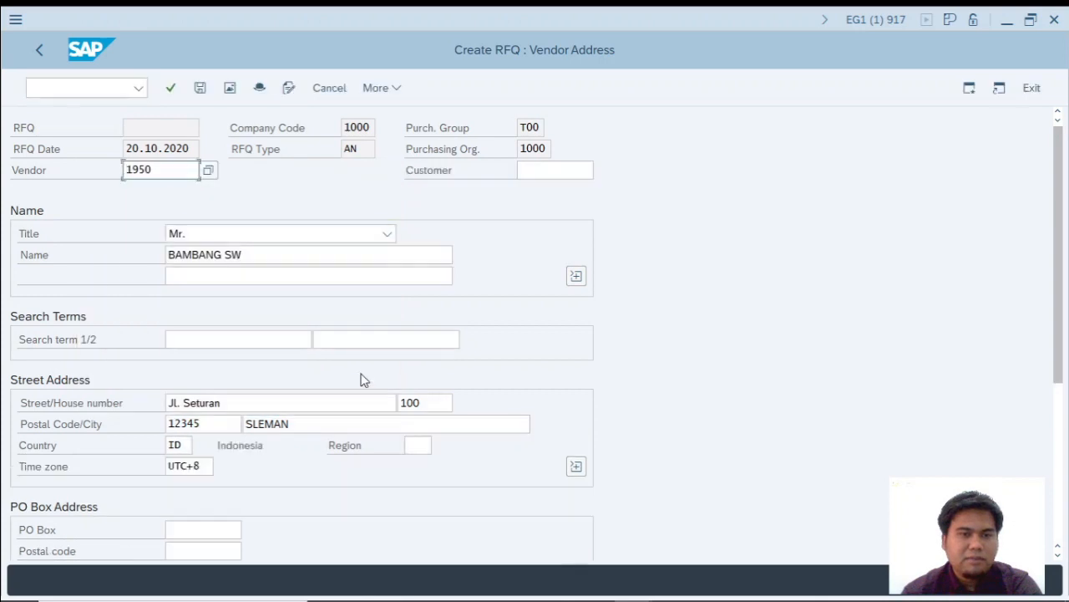
pyautogui.click(201, 89)
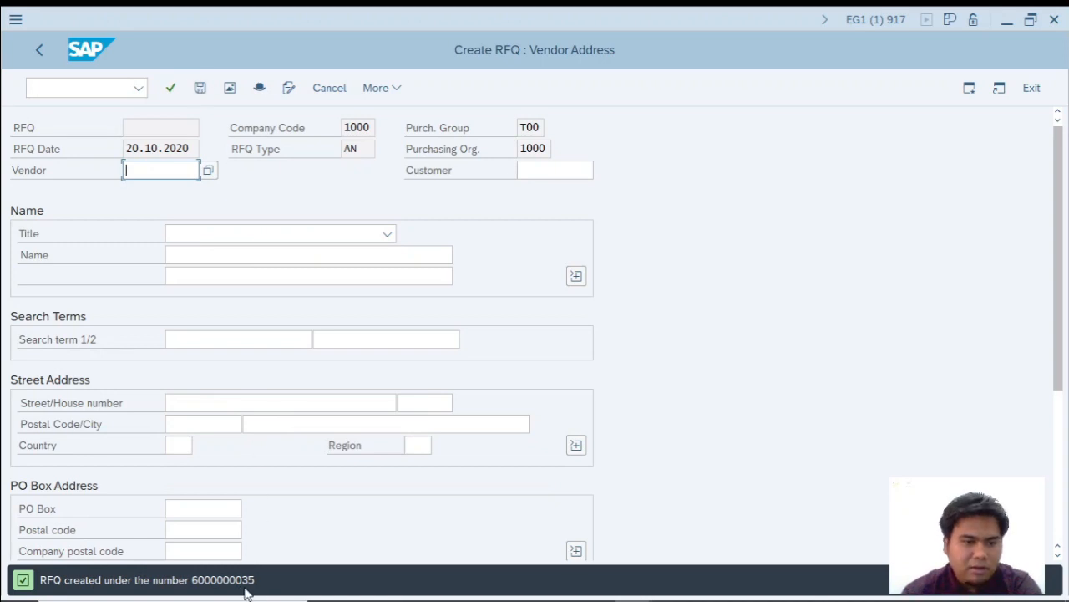
# Switch to the Excel workbook and add the procedure step 9. ENTER PILIH BAHASA INGGRIS (EN) in cell C25.
pyautogui.hotkey('alt', 'Tab')
pyautogui.click(136, 492)
pyautogui.write('9')
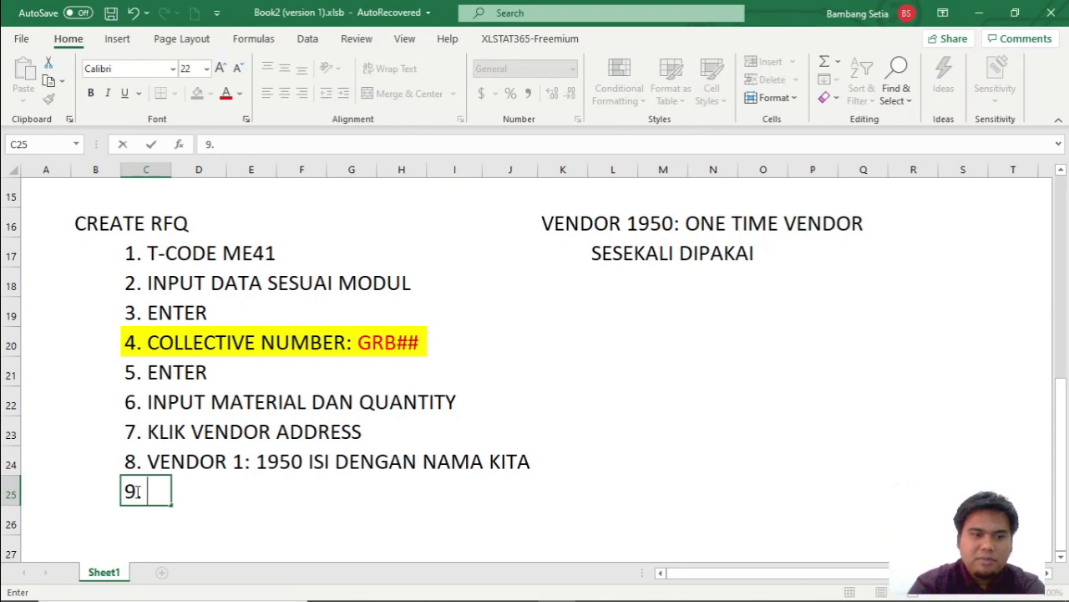
pyautogui.write('. ENTER P ')
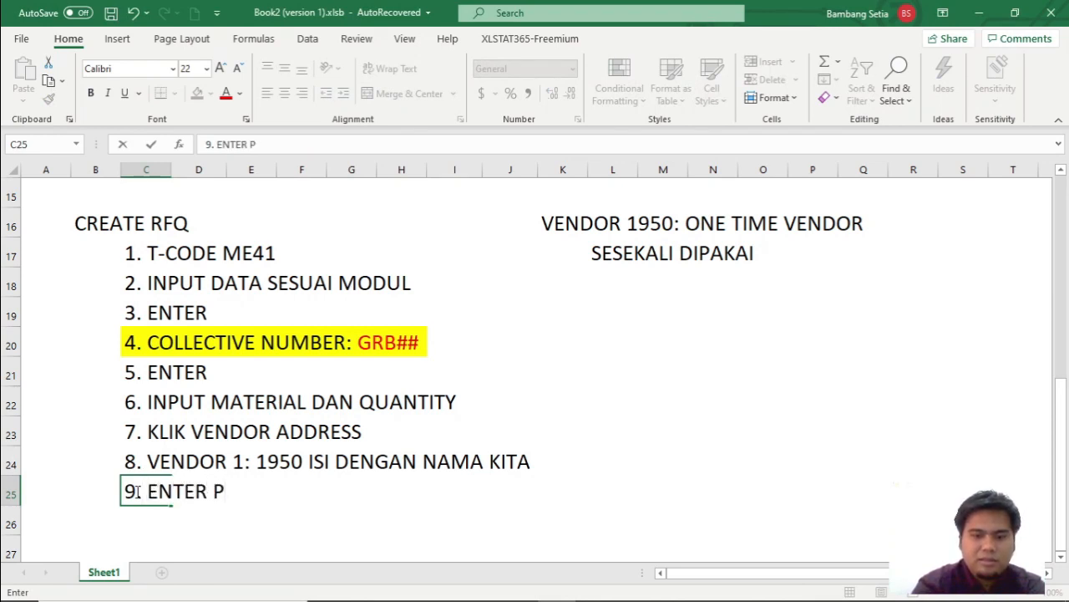
pyautogui.write('ILIH BAHASA I')
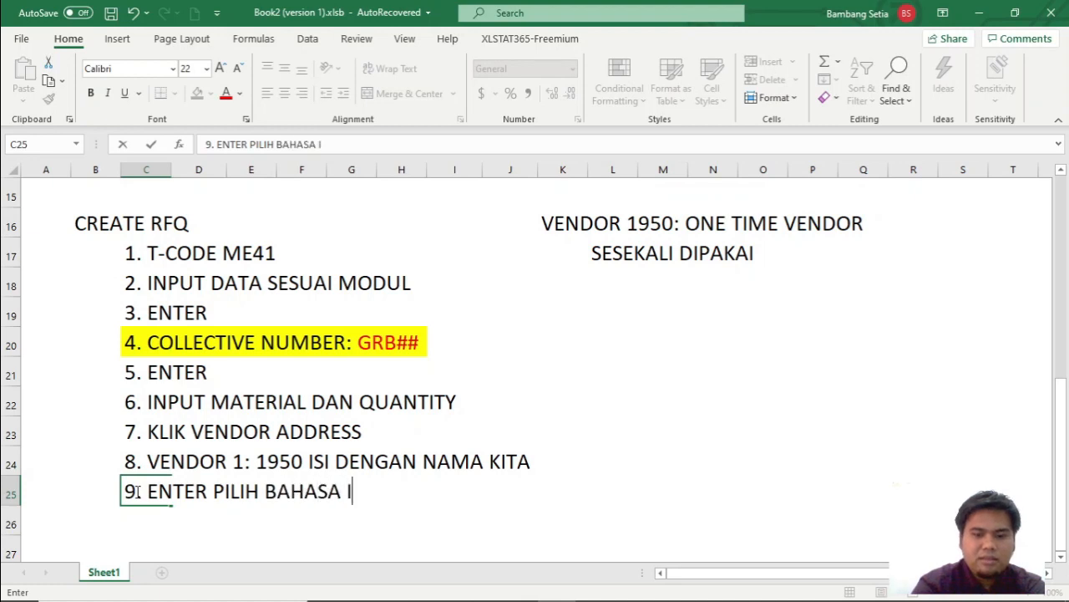
pyautogui.write('NGGRIS *(')
pyautogui.press('BackSpace')
pyautogui.press('BackSpace')
pyautogui.write('(en')
pyautogui.press('BackSpace')
pyautogui.press('BackSpace')
pyautogui.write('EN')
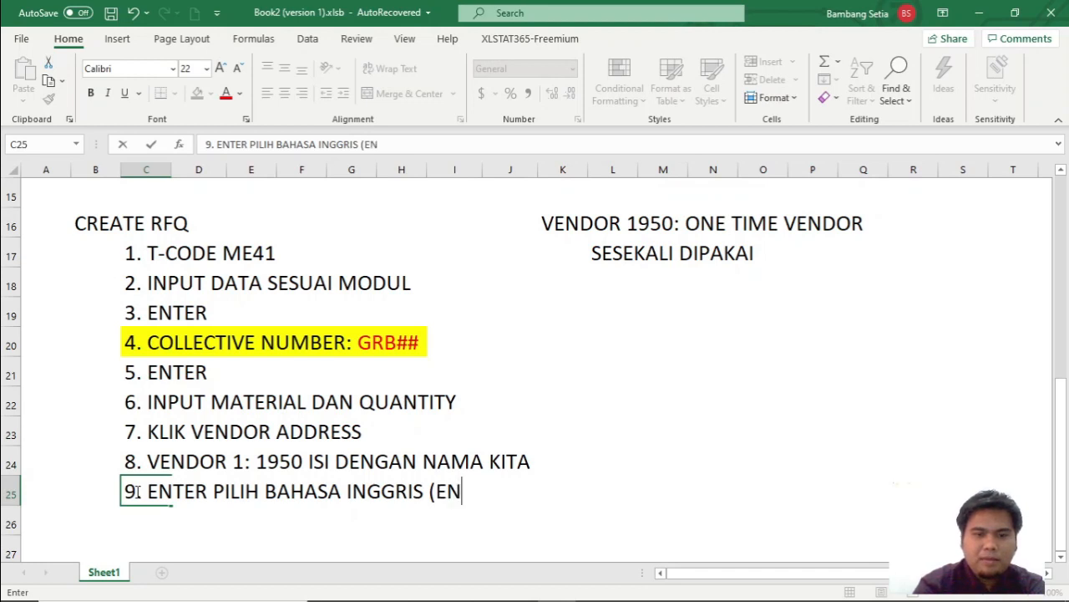
pyautogui.press('Return')
# Add the procedure step 10. SAVE (DAPAT NOMOR DOKUMEN YANG PERTAMA) in cell C26.
pyautogui.write('10. SAVE')
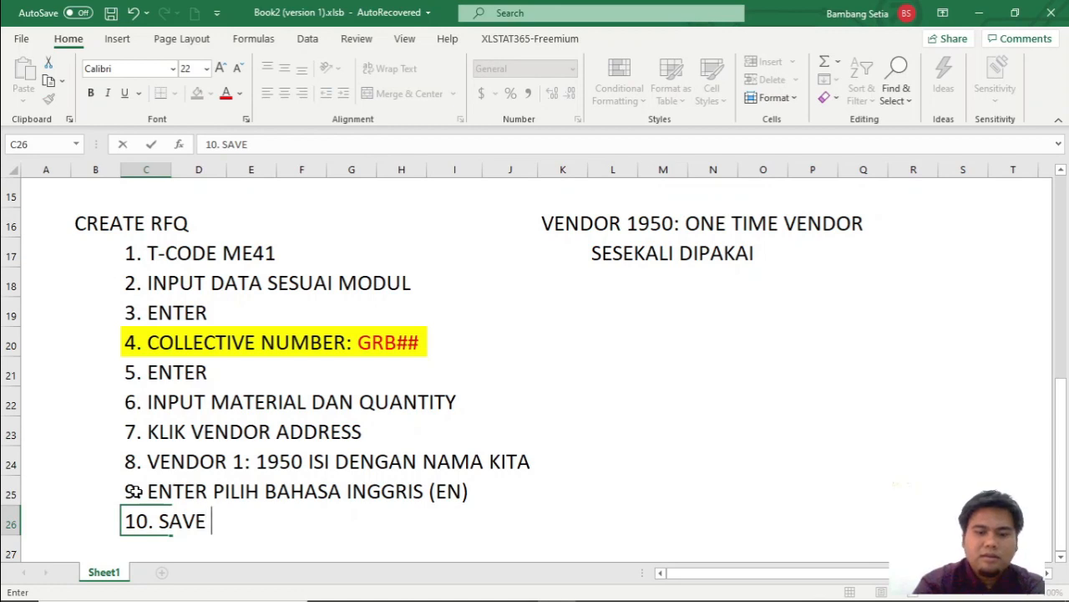
pyautogui.write(' (DAPAT')
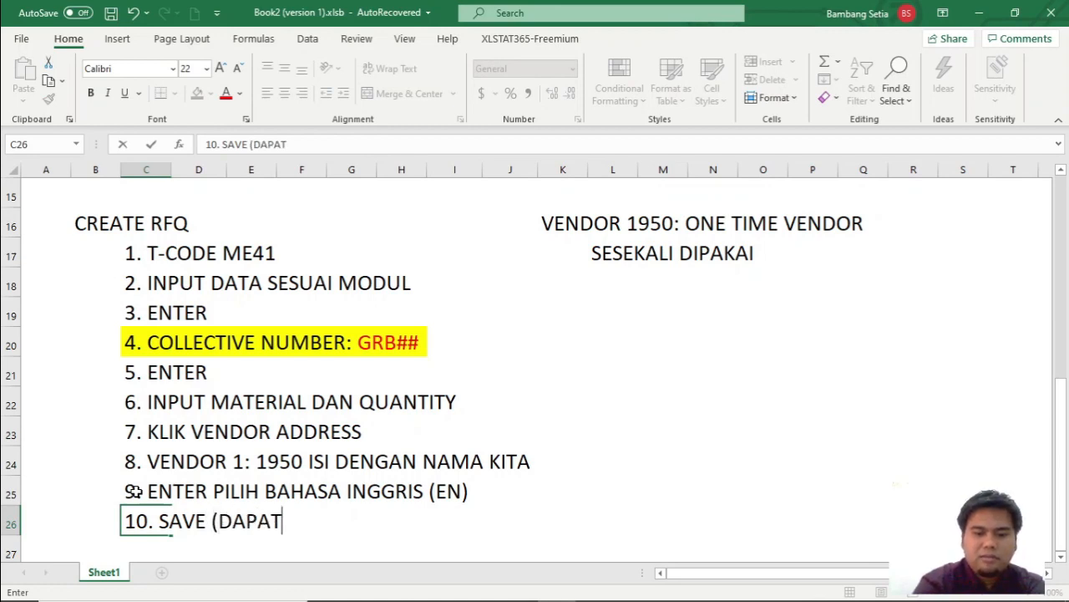
pyautogui.write(' NOMOR DOK')
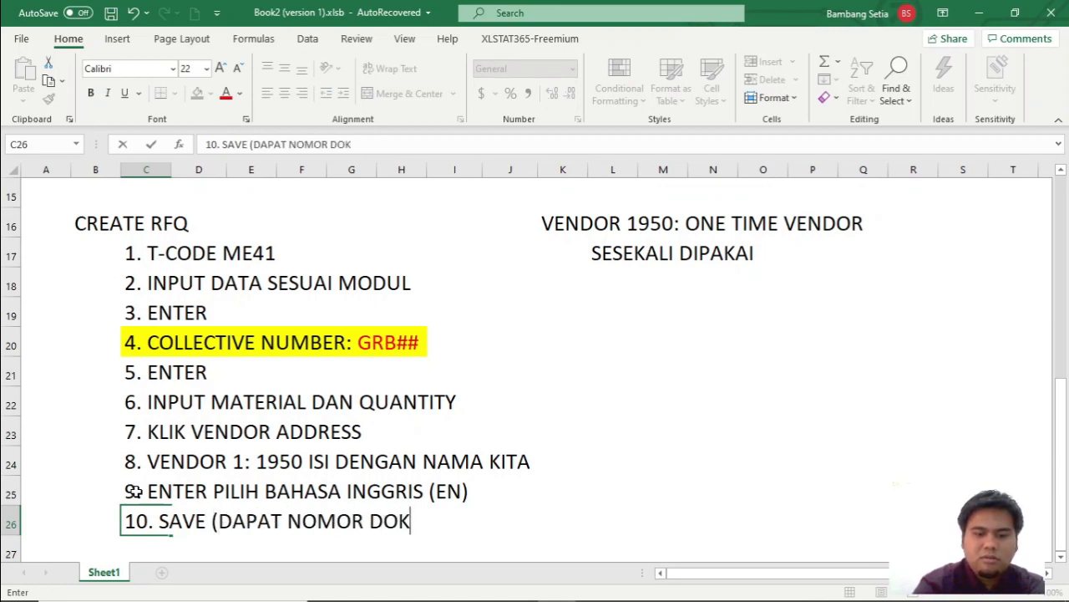
pyautogui.write('UMEN YANG PERTAMA')
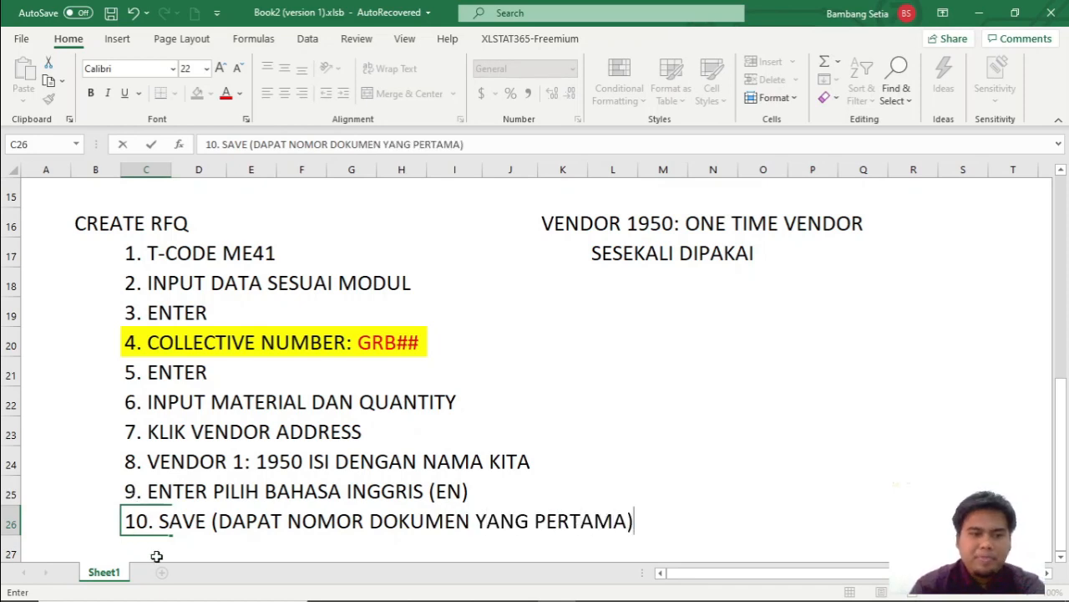
pyautogui.write(')')
# Finish the step 10 note and enter the example document number 6XXXXX below it in cell D27.
pyautogui.click(213, 546)
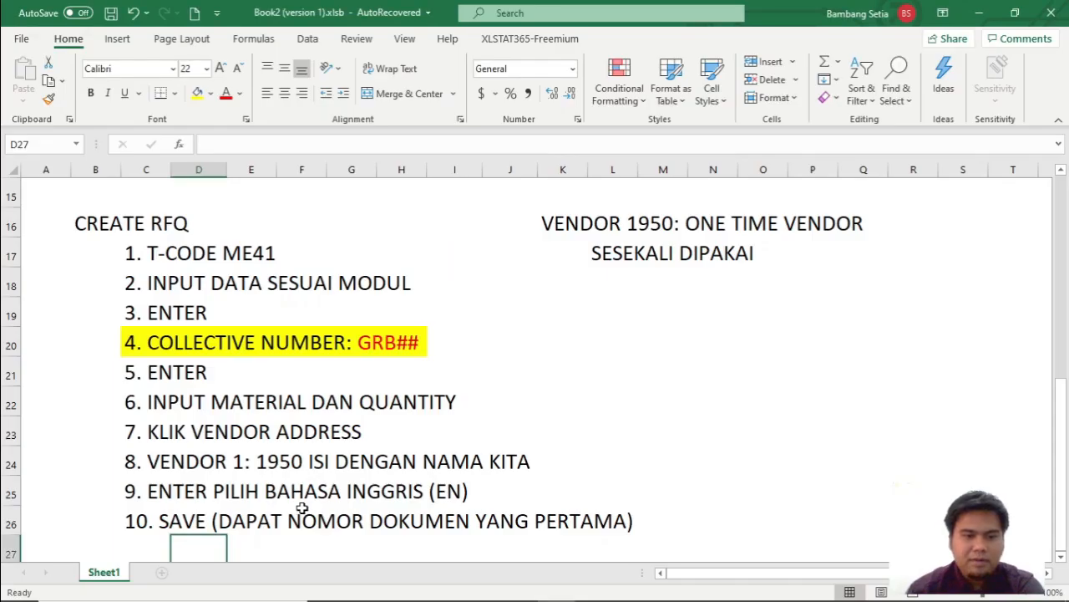
pyautogui.write('6')
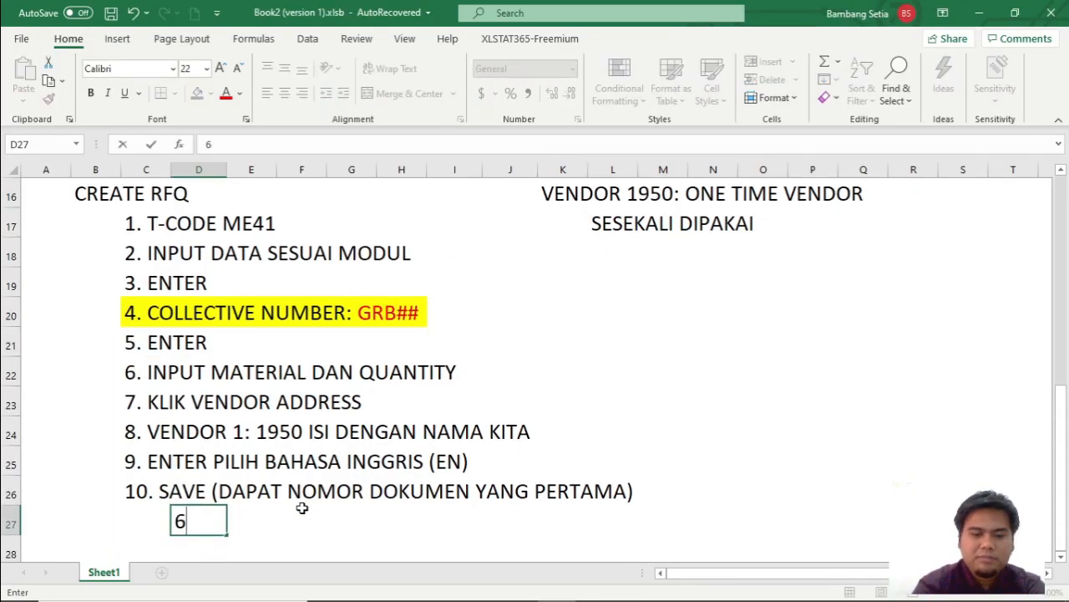
pyautogui.write('XXXXX')
pyautogui.scroll(-1, 281, 505)
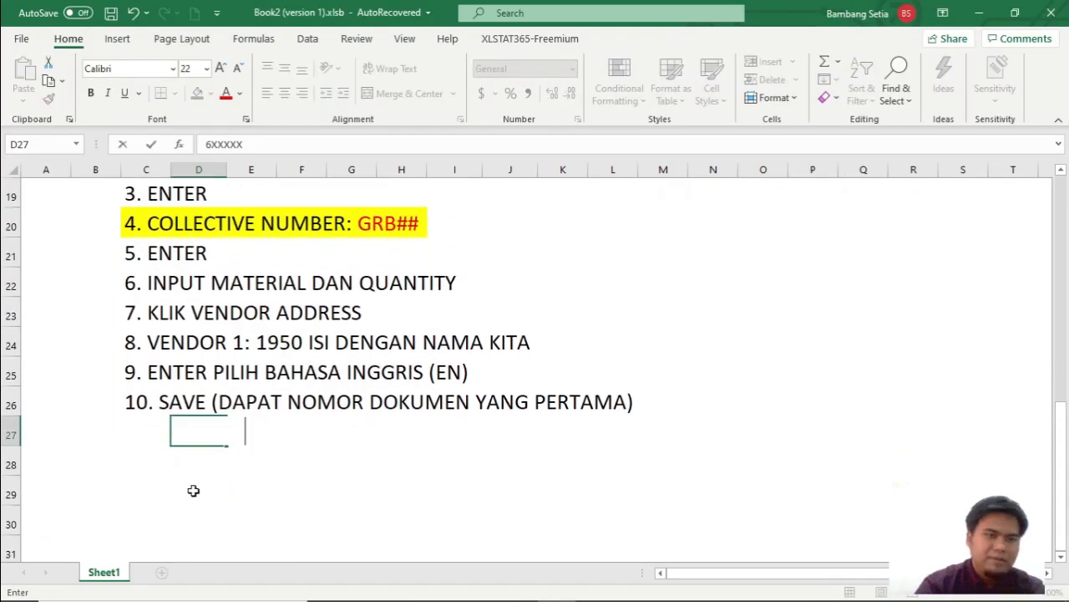
# Add the procedure step 11. LANJUTKAN INPUT VENDOR KE-2 DENGAN MENGULANGI LANGKAH KE 8 in cell C28.
pyautogui.click(136, 461)
pyautogui.write('11.')
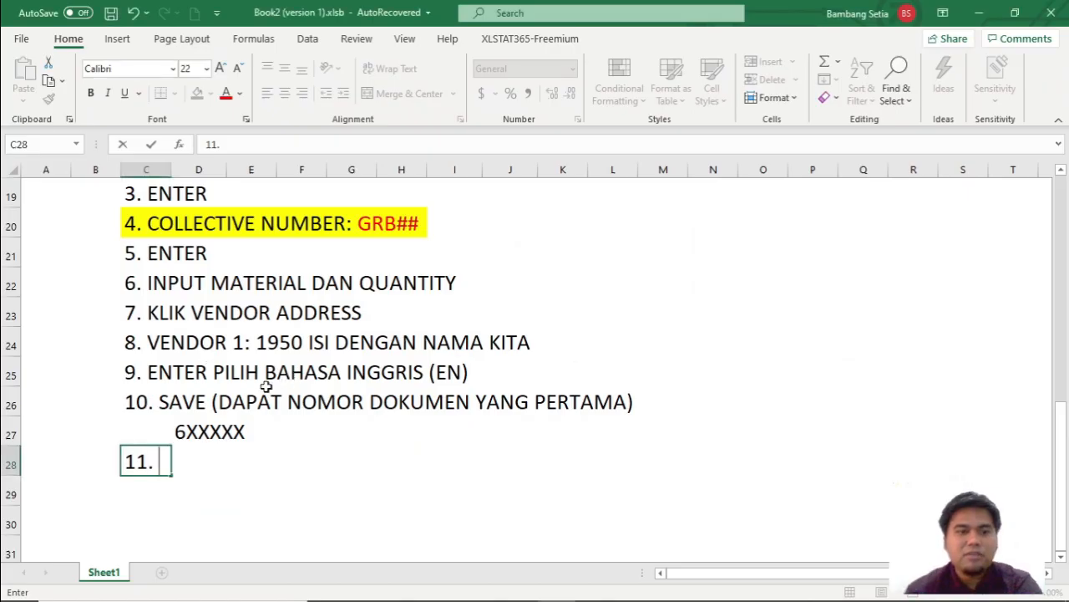
pyautogui.write('LANJUT')
pyautogui.press('BackSpace')
pyautogui.write('UTKAN INPUT')
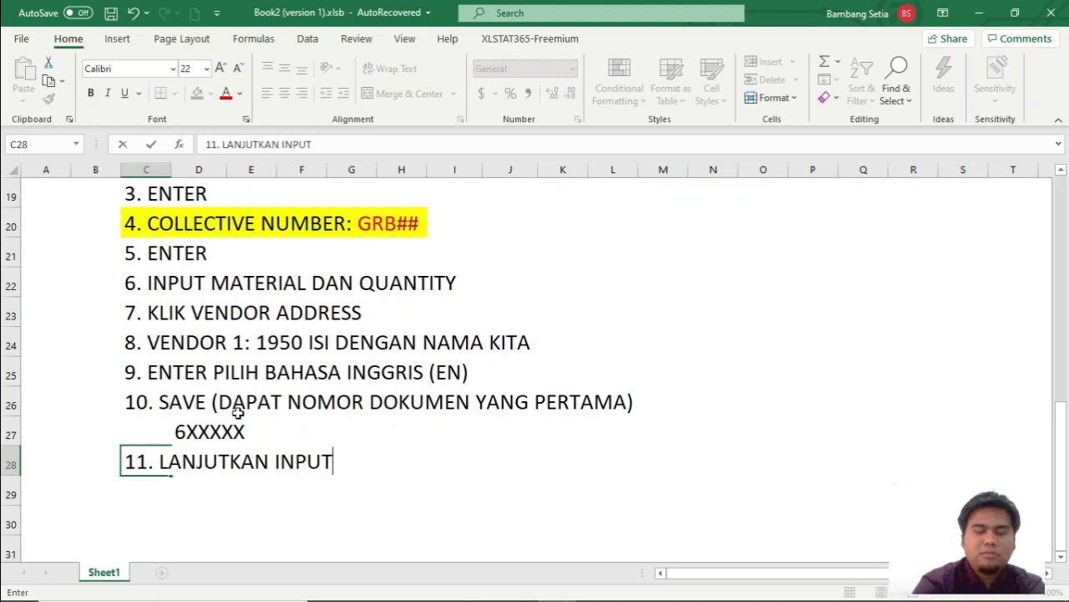
pyautogui.write(' VENDOR KE')
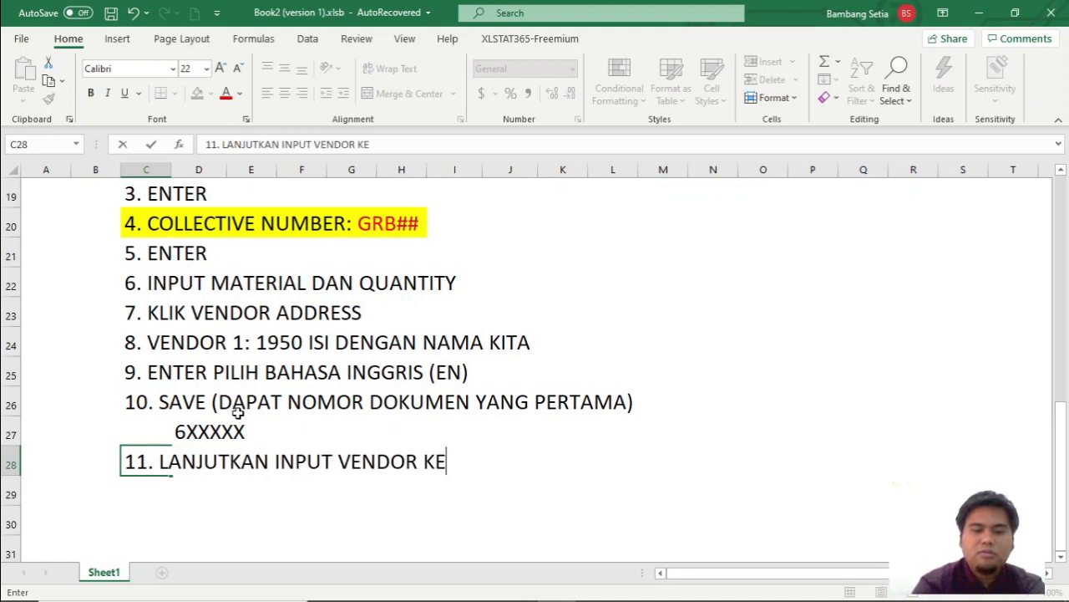
pyautogui.write('-2 DENG')
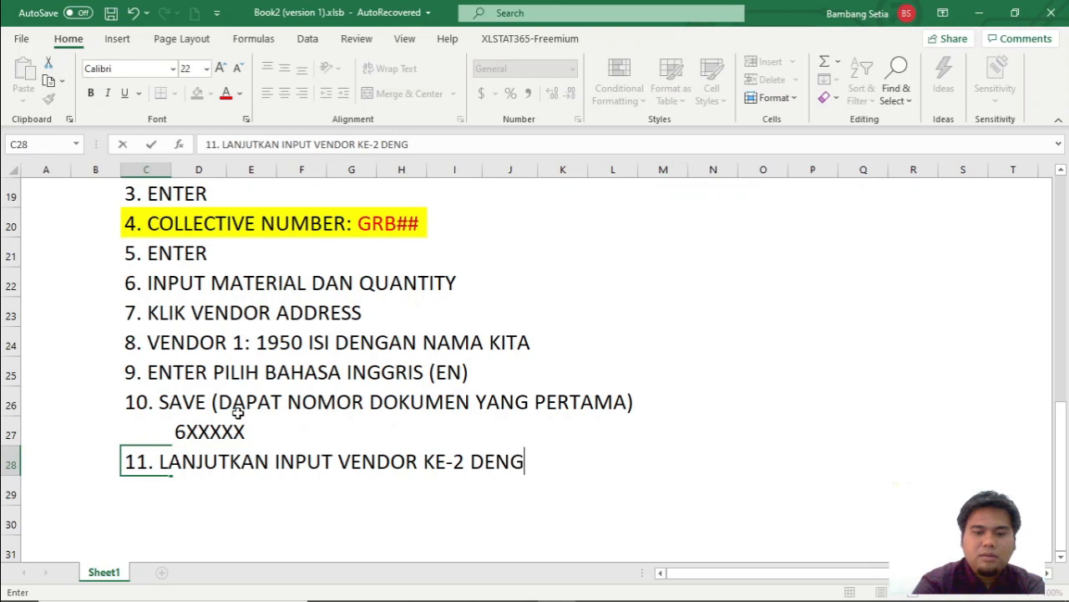
pyautogui.write('AN MENGULALNGI LANGKAH')
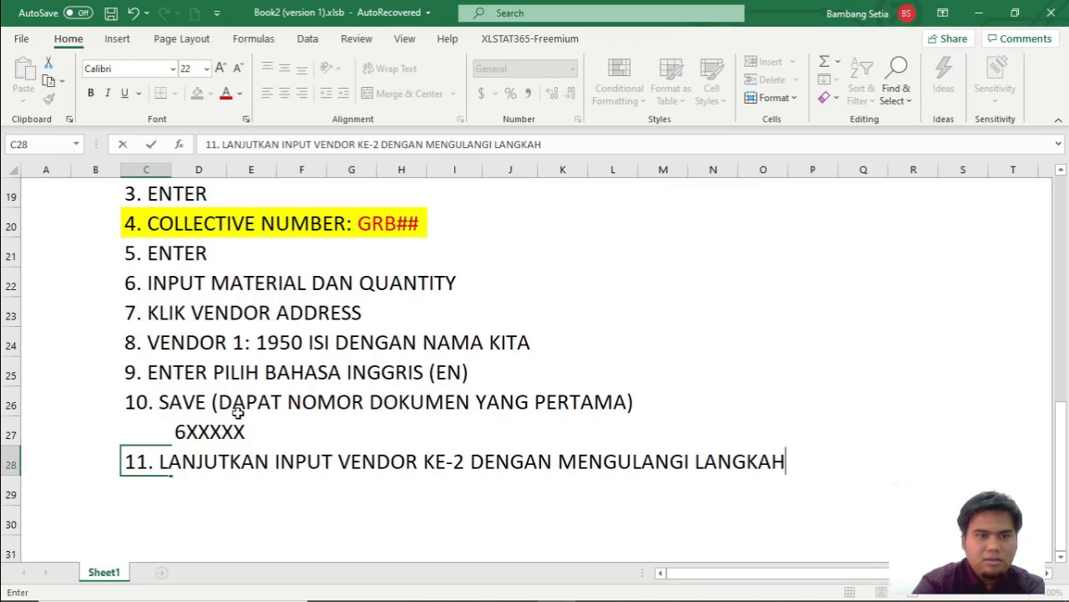
pyautogui.write(' KE')
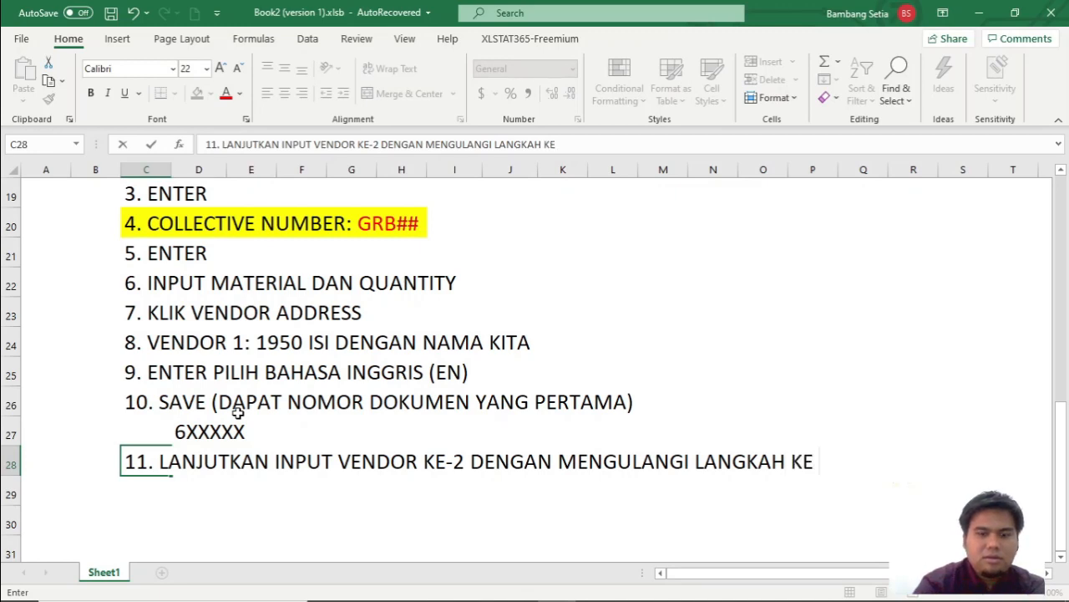
pyautogui.write(' 8')
pyautogui.press('Return')
# Enter the note VENDOR 2: T-K500AA## in cell D29, indented under step 11.
pyautogui.press('Right')
pyautogui.write('VENDOR 2: T-K')
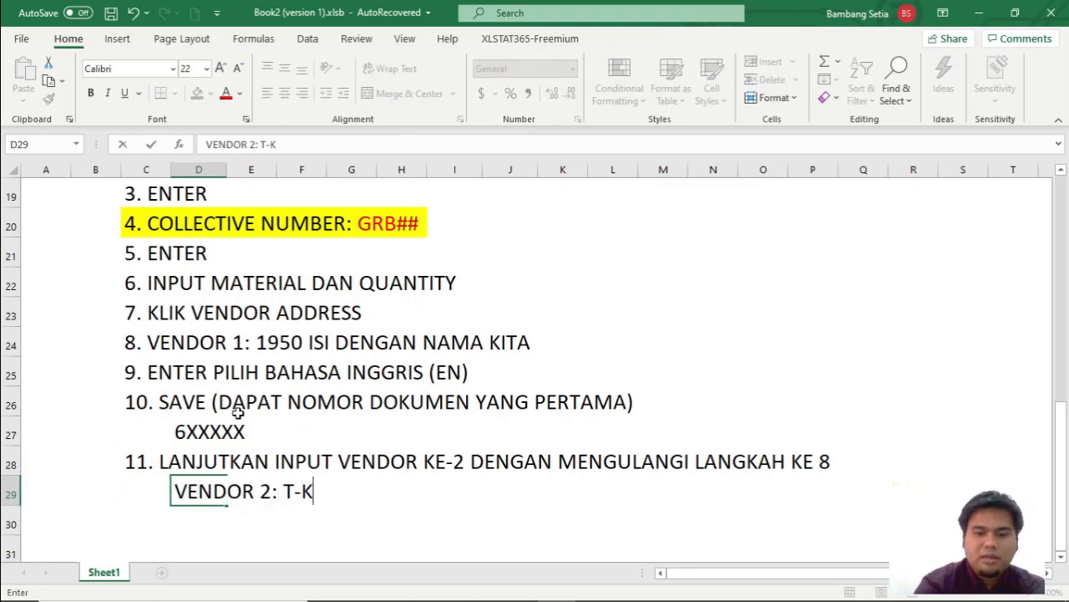
pyautogui.write('500AA##')
# Check the vendor list higher up in the sheet and correct the vendor 2 code in cell D29 to T-K500AB##.
pyautogui.scroll(4, 238, 411)
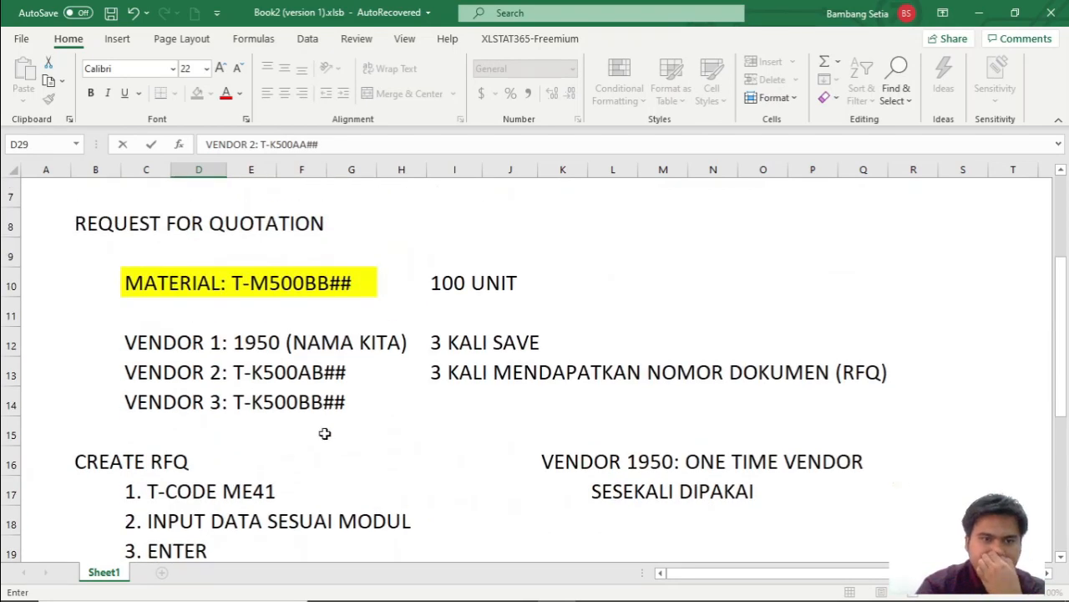
pyautogui.scroll(-6, 347, 427)
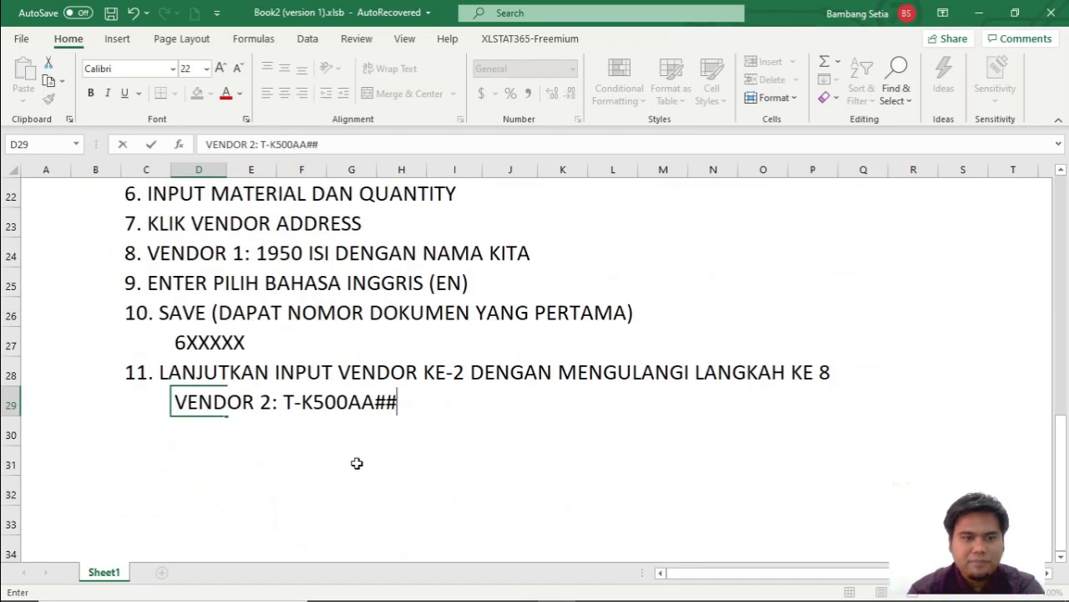
pyautogui.doubleClick(205, 312)
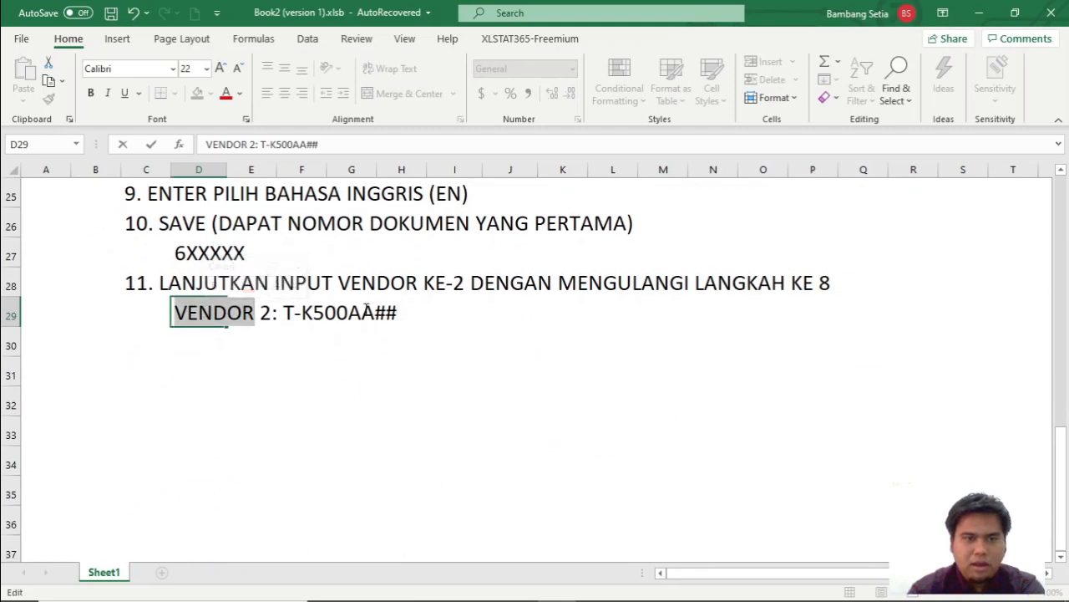
pyautogui.click(375, 312)
pyautogui.press('BackSpace')
pyautogui.write('B')
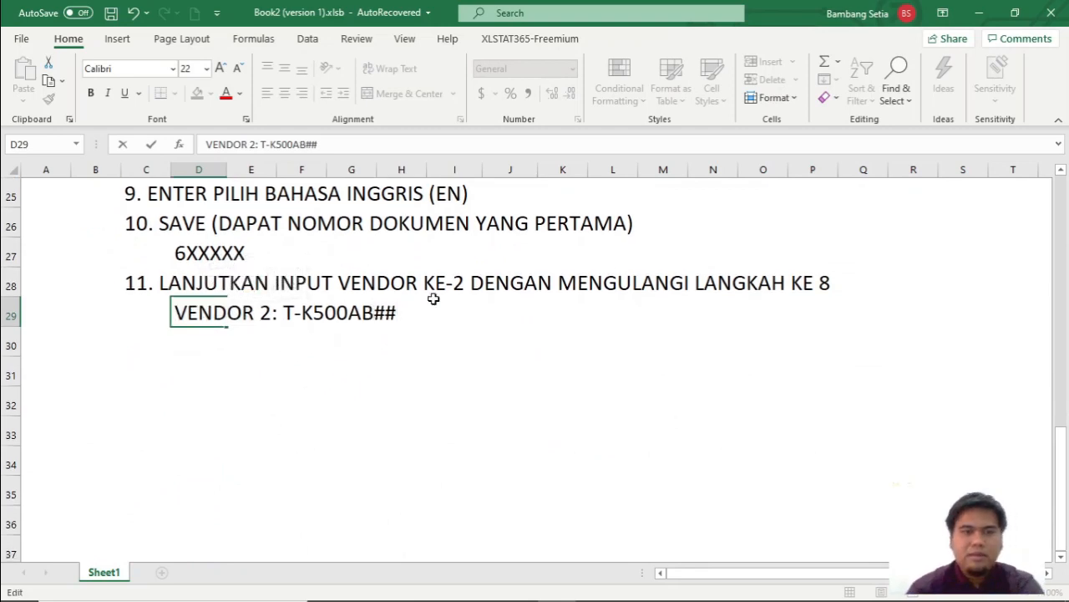
pyautogui.scroll(7, 433, 298)
pyautogui.scroll(-1, 411, 509)
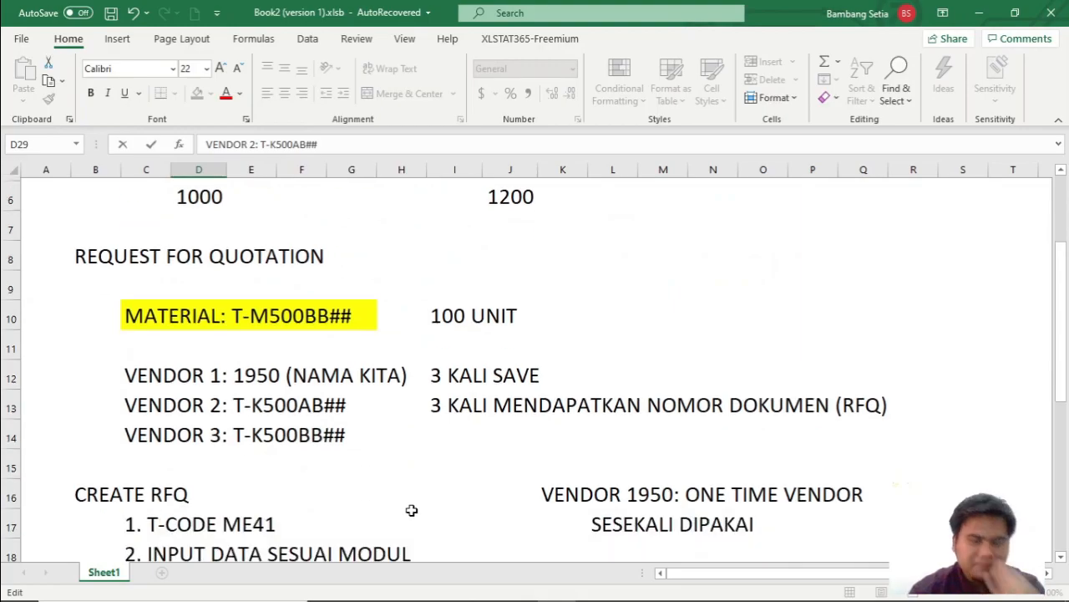
pyautogui.scroll(-3, 411, 510)
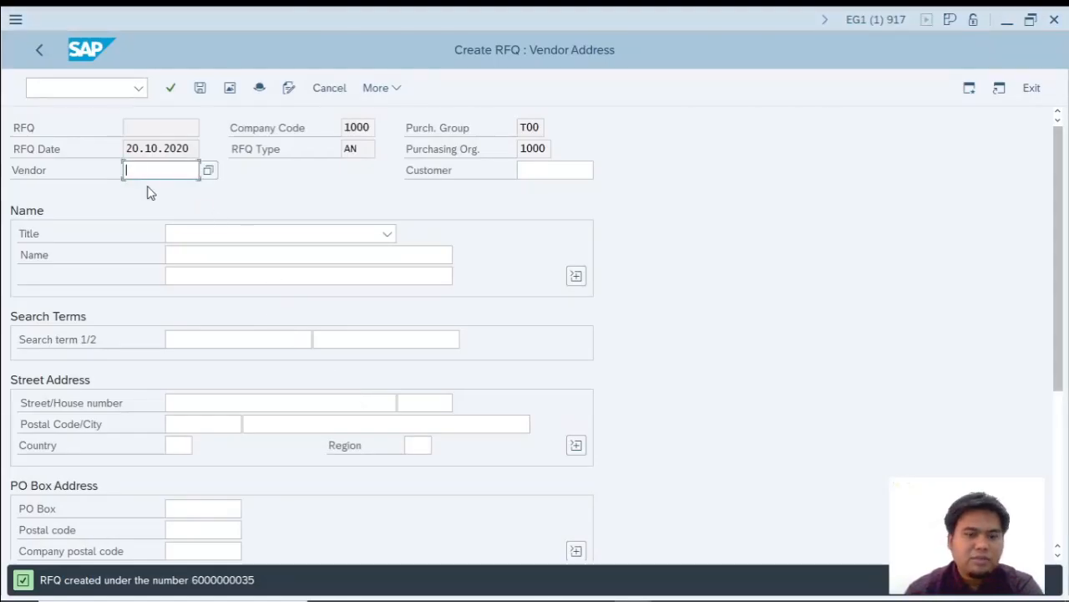
# Switch to SAP and enter T-K500AB00 as the vendor, checking the code against the Excel notes.
pyautogui.write('00')
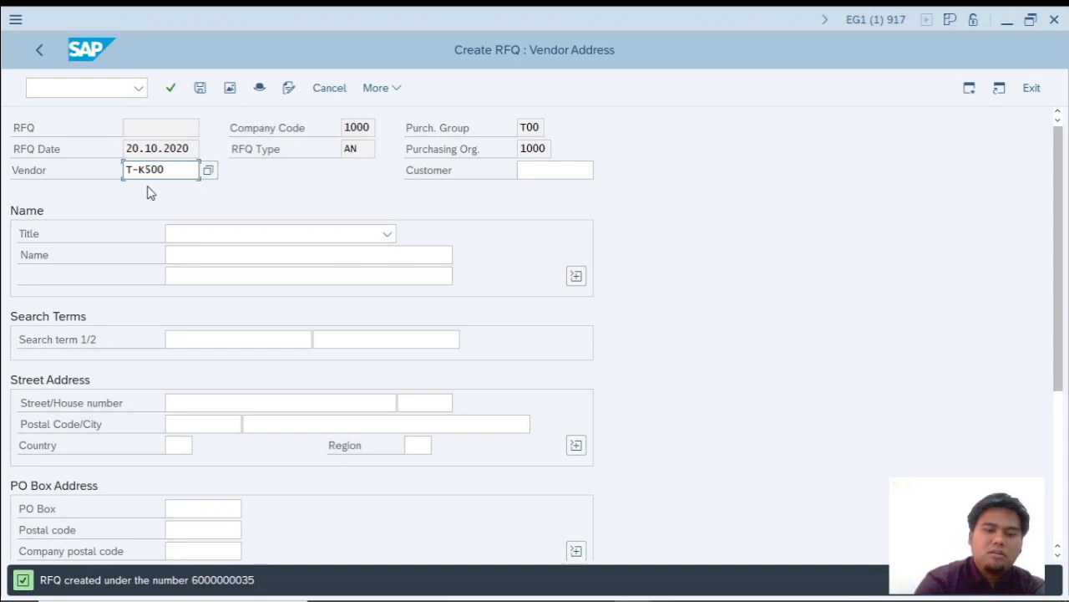
pyautogui.write('AB##')
pyautogui.hotkey('alt', 'Tab')
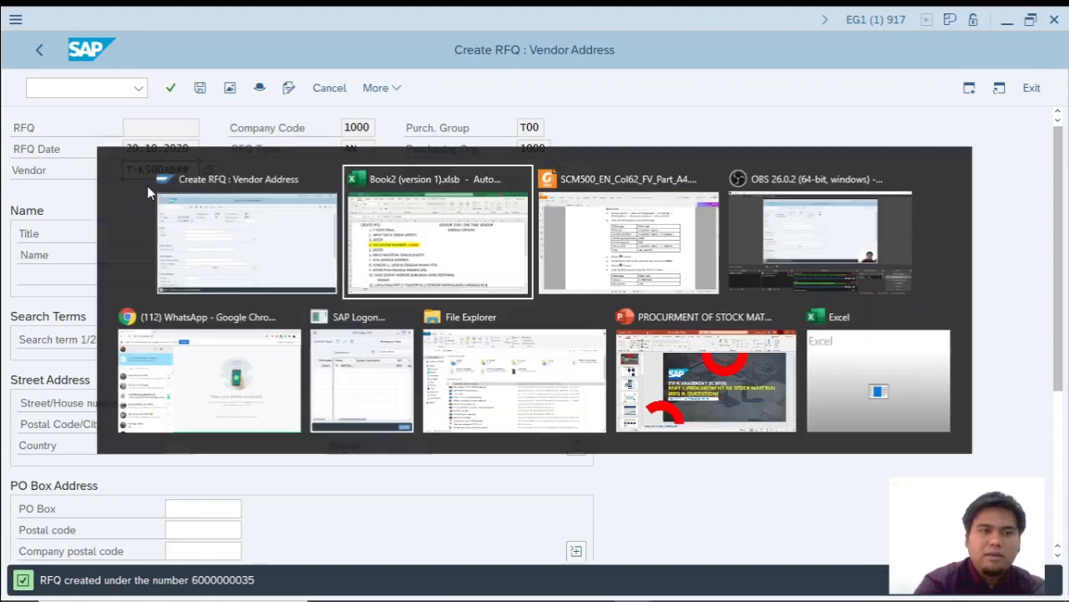
pyautogui.hotkey('alt', 'Tab')
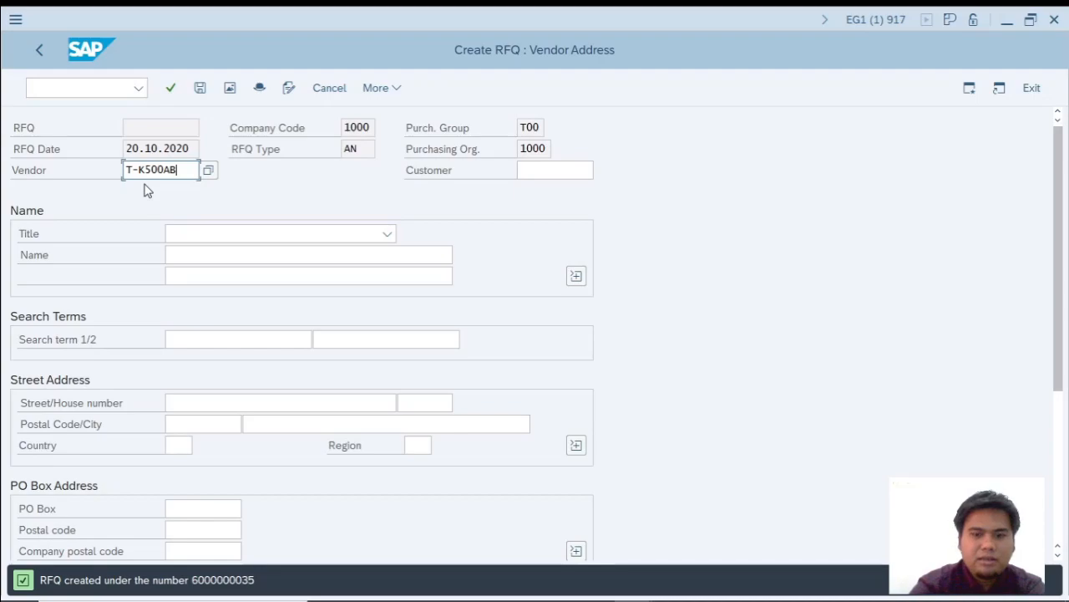
pyautogui.hotkey('alt', 'Tab')
pyautogui.scroll(-5, 390, 450)
pyautogui.scroll(3, 384, 434)
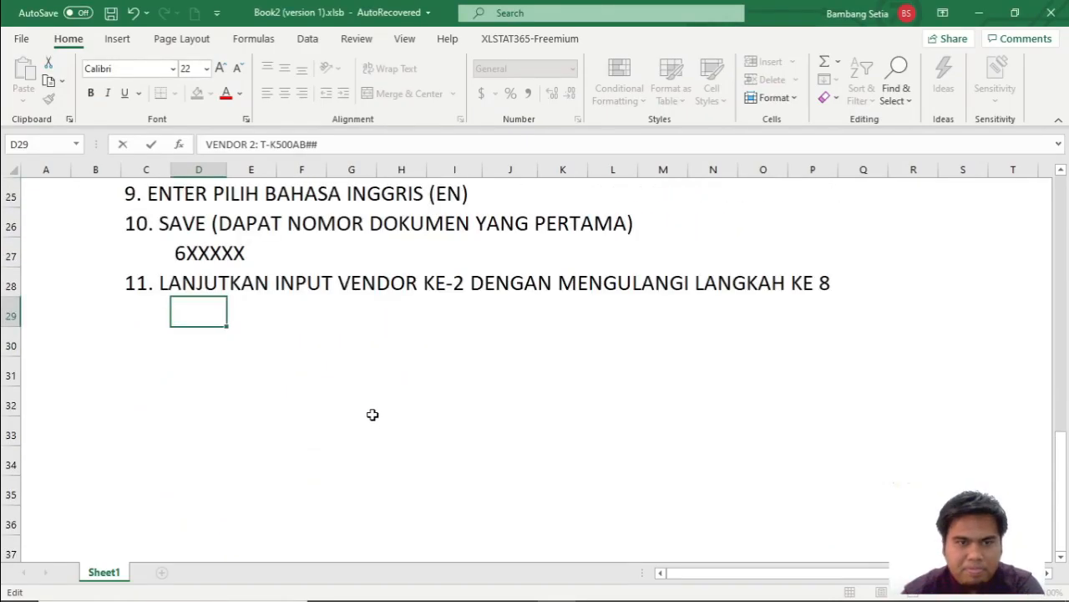
pyautogui.hotkey('alt', 'Tab')
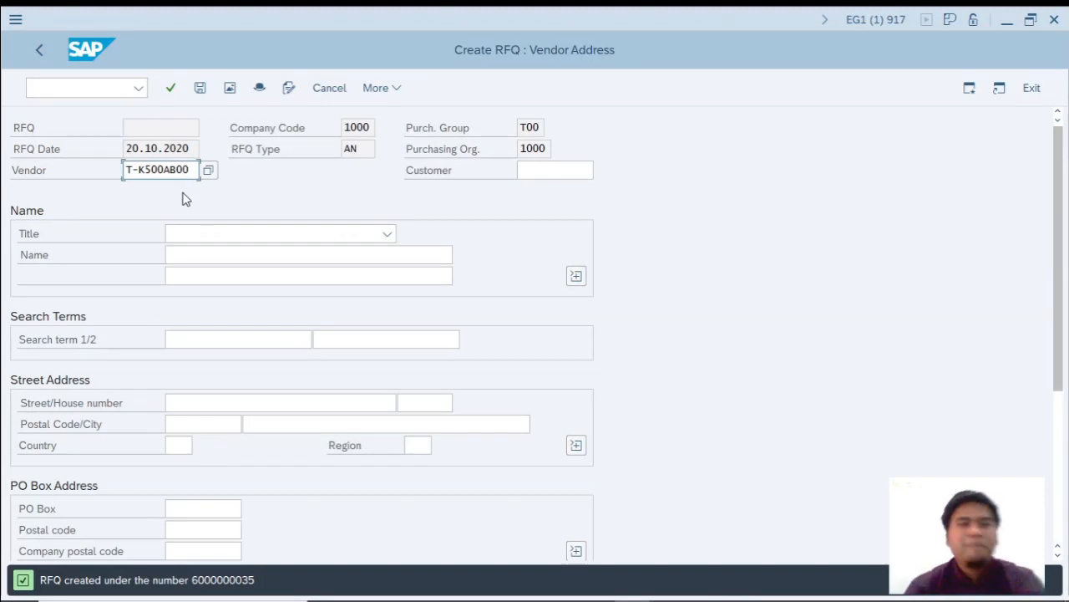
# Switch to the Excel workbook and review the procedure and vendor list, highlighting the vendor 2 and vendor 3 entries.
pyautogui.hotkey('alt', 'Tab')
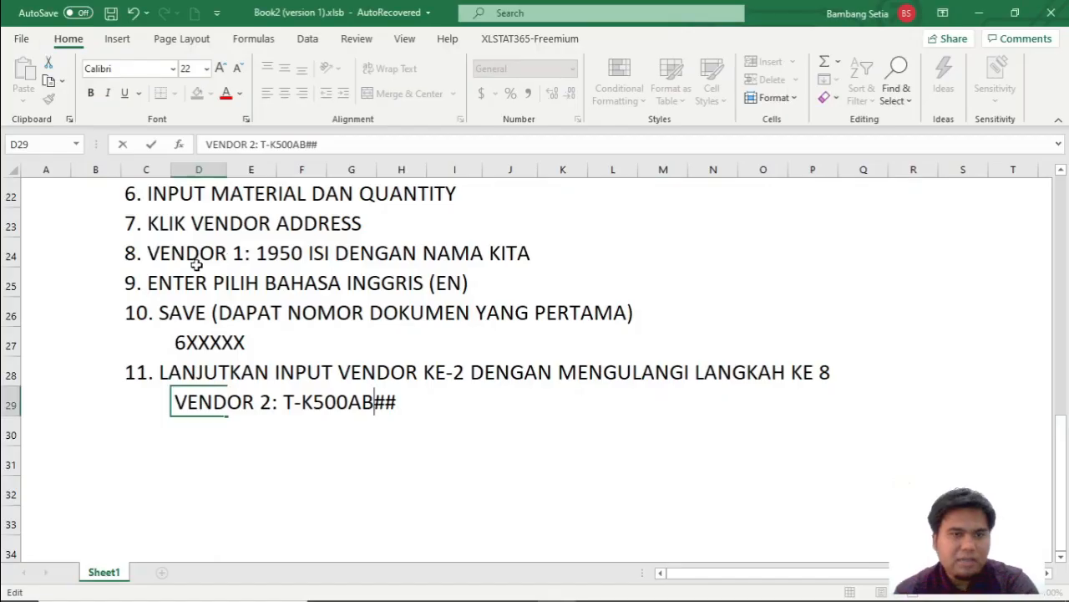
pyautogui.scroll(2, 518, 360)
pyautogui.scroll(-2, 292, 410)
pyautogui.scroll(3, 376, 425)
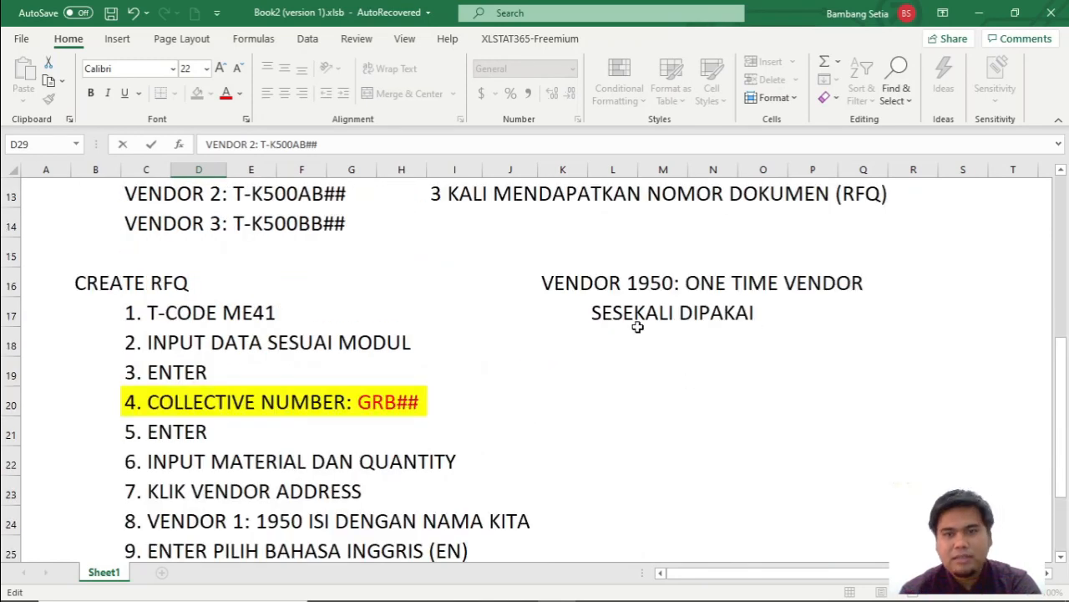
pyautogui.scroll(2, 265, 296)
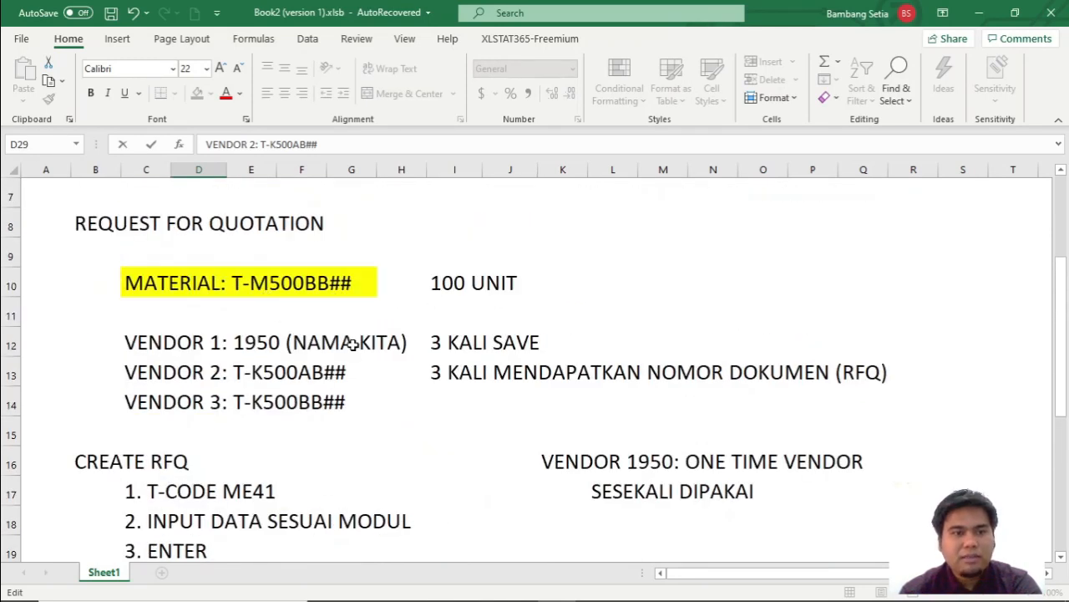
pyautogui.moveTo(185, 371); pyautogui.dragTo(341, 409)
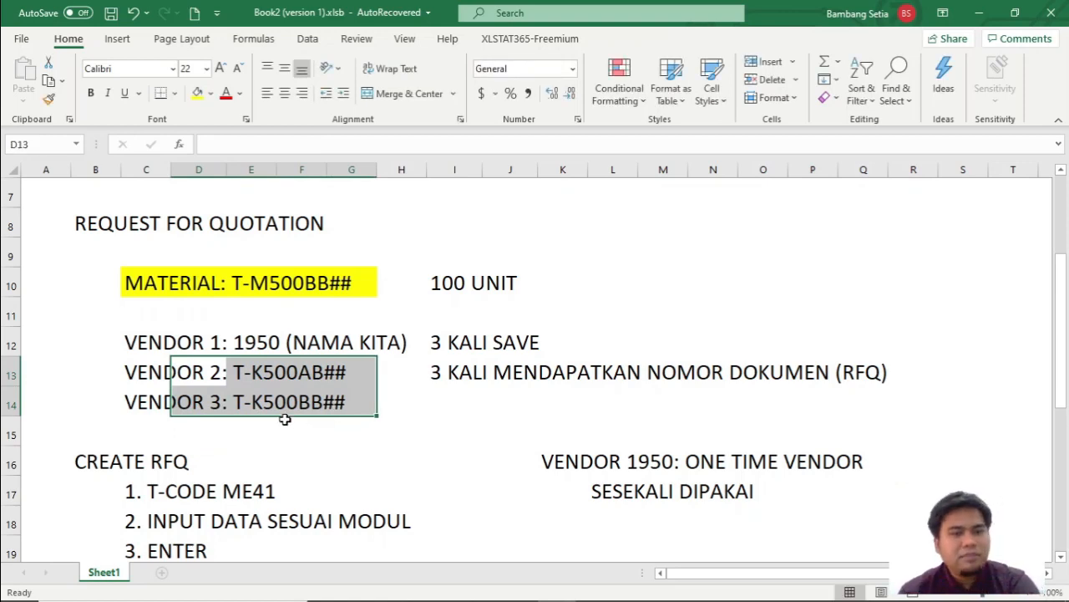
pyautogui.moveTo(150, 374); pyautogui.dragTo(350, 406)
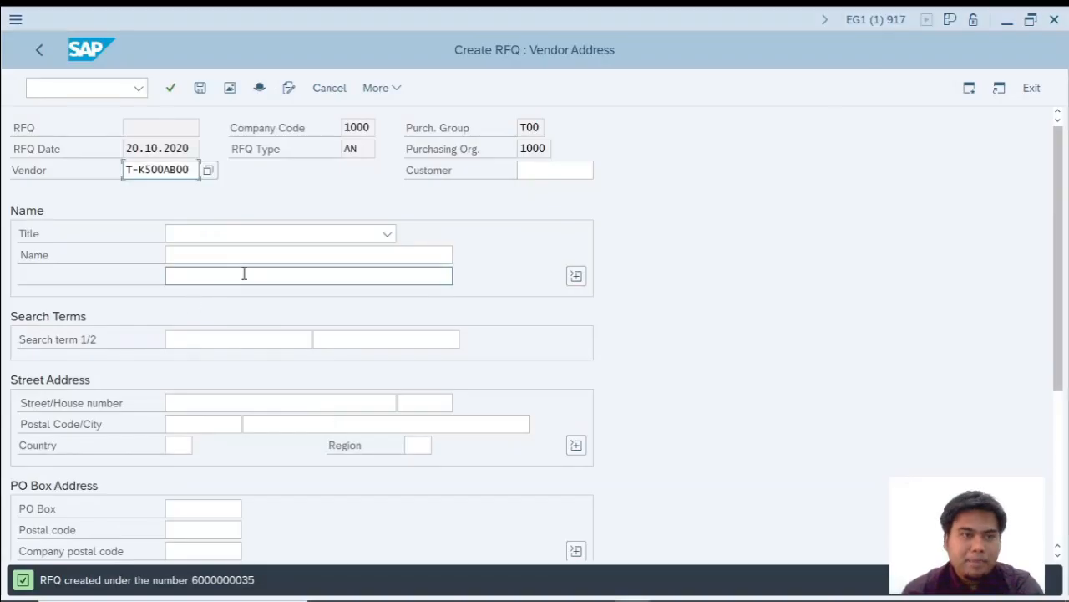
# Confirm the vendor in SAP and choose the language of the initial screen (EN) for the RFQ.
pyautogui.press('Return')
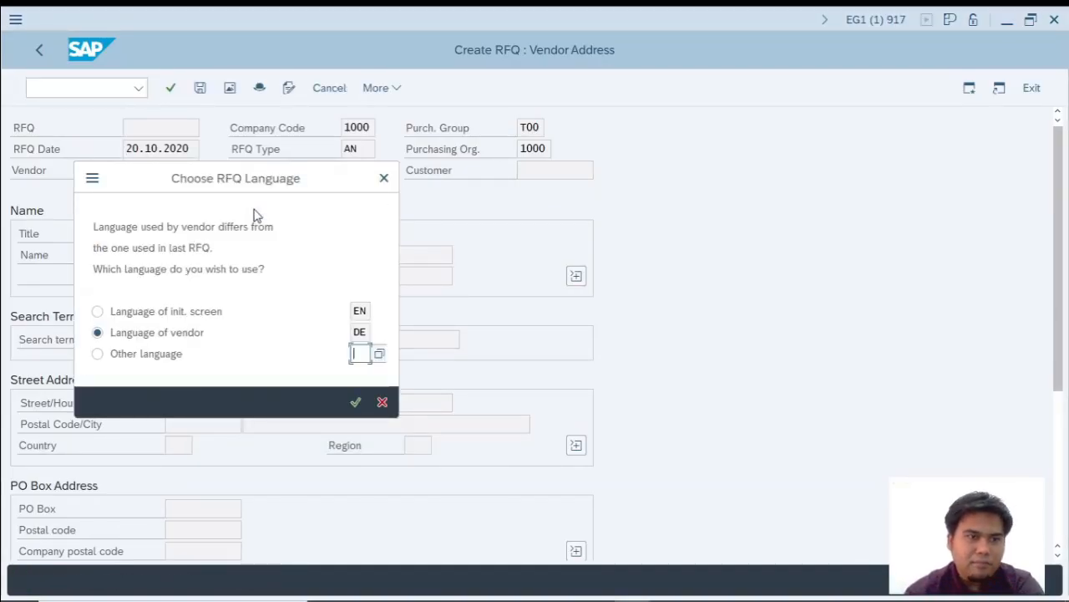
pyautogui.click(97, 312)
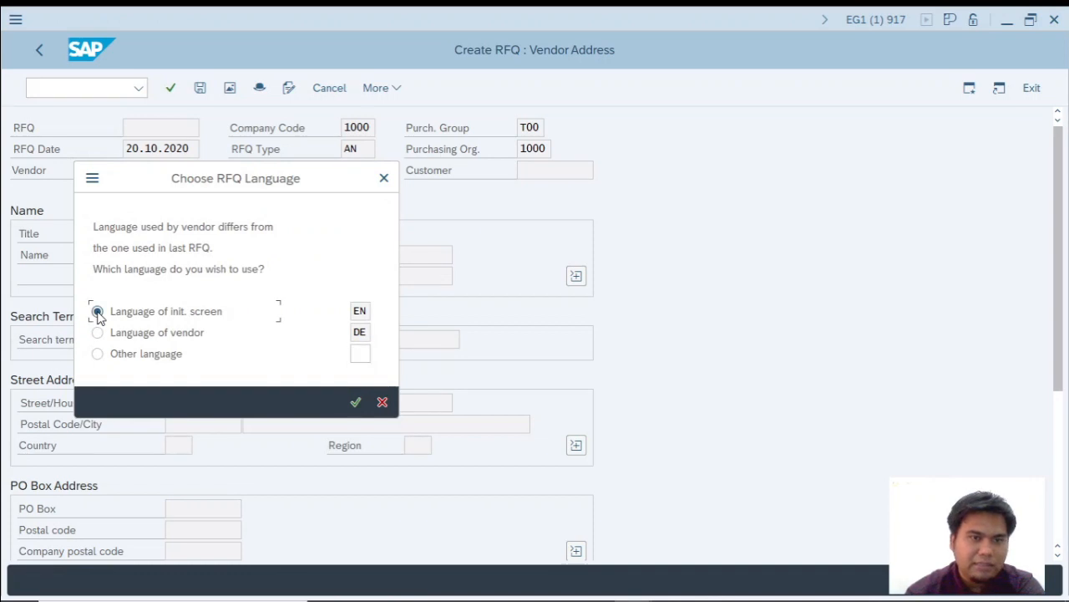
pyautogui.press('Return')
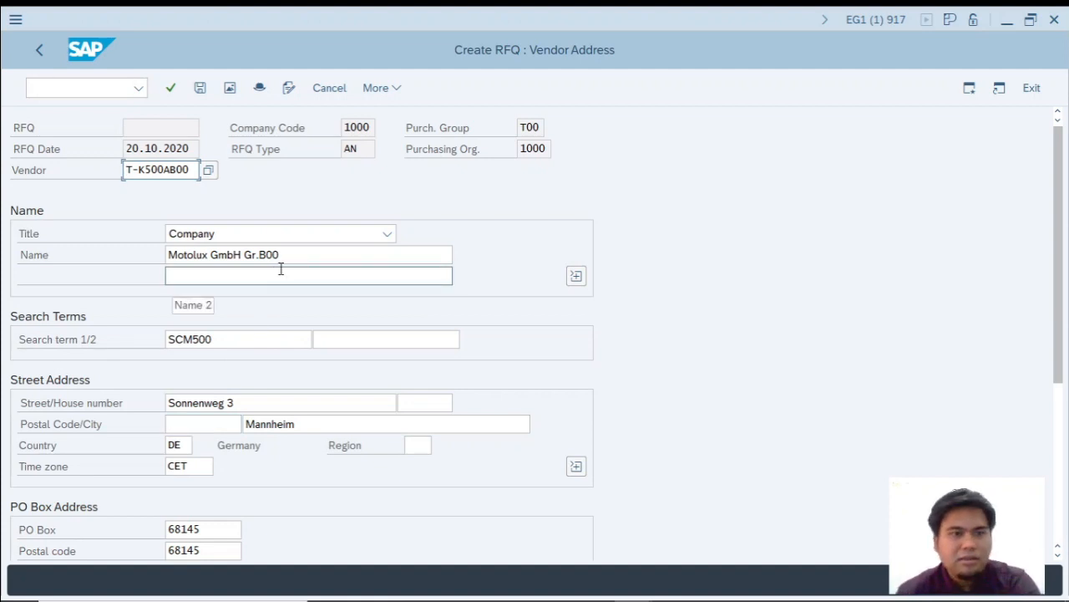
# Switch to the Excel workbook and add the procedure step 12. ENTER, PILIH BHS KEMUDIAN SAVE in cell C30.
pyautogui.hotkey('alt', 'Tab')
pyautogui.scroll(-5, 243, 505)
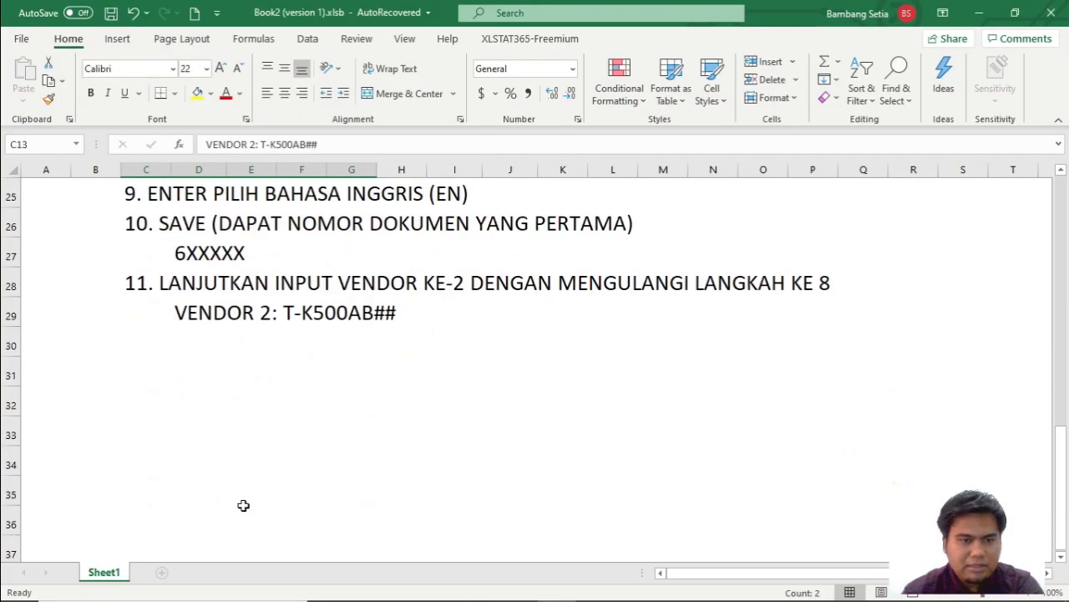
pyautogui.scroll(1, 243, 505)
pyautogui.click(136, 432)
pyautogui.write('12. ENYTE')
pyautogui.press('BackSpace')
pyautogui.press('BackSpace')
pyautogui.press('BackSpace')
pyautogui.write('TER, PILIH BHS ')
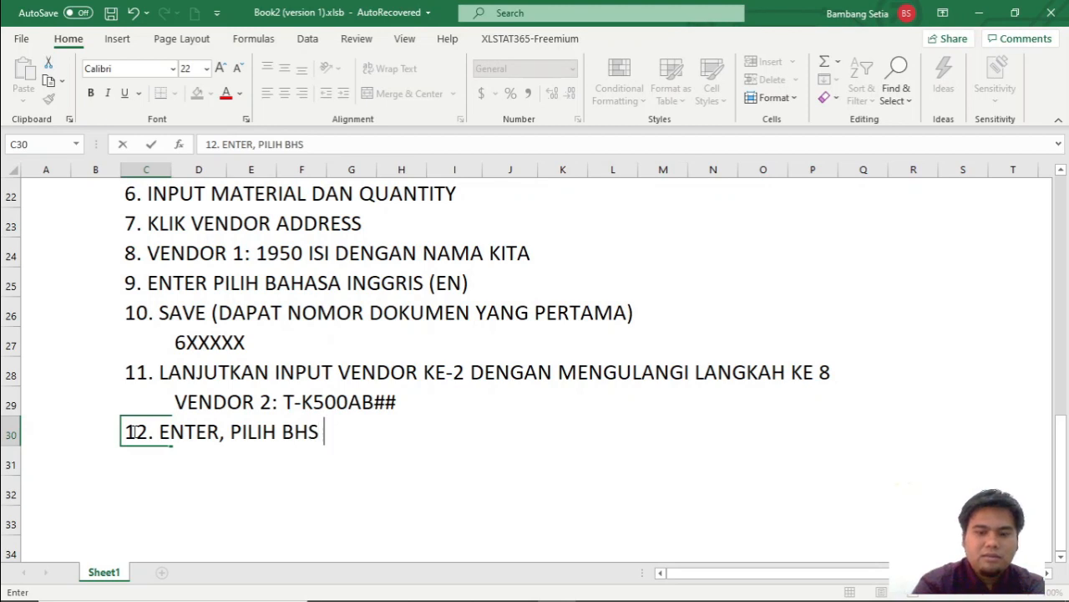
pyautogui.write('KEMUDIAN SAVE')
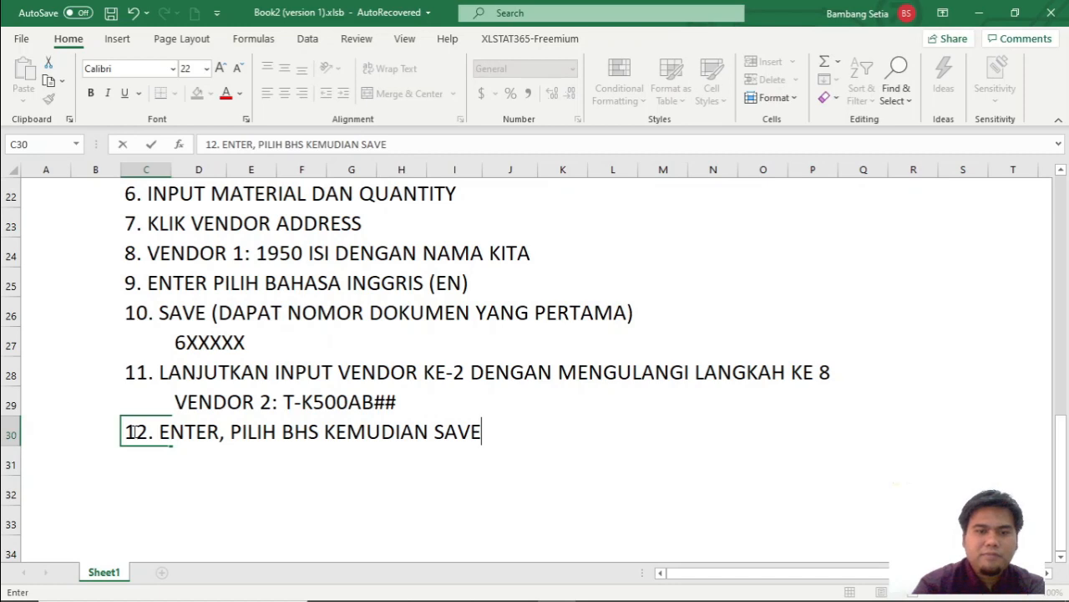
pyautogui.press('Return')
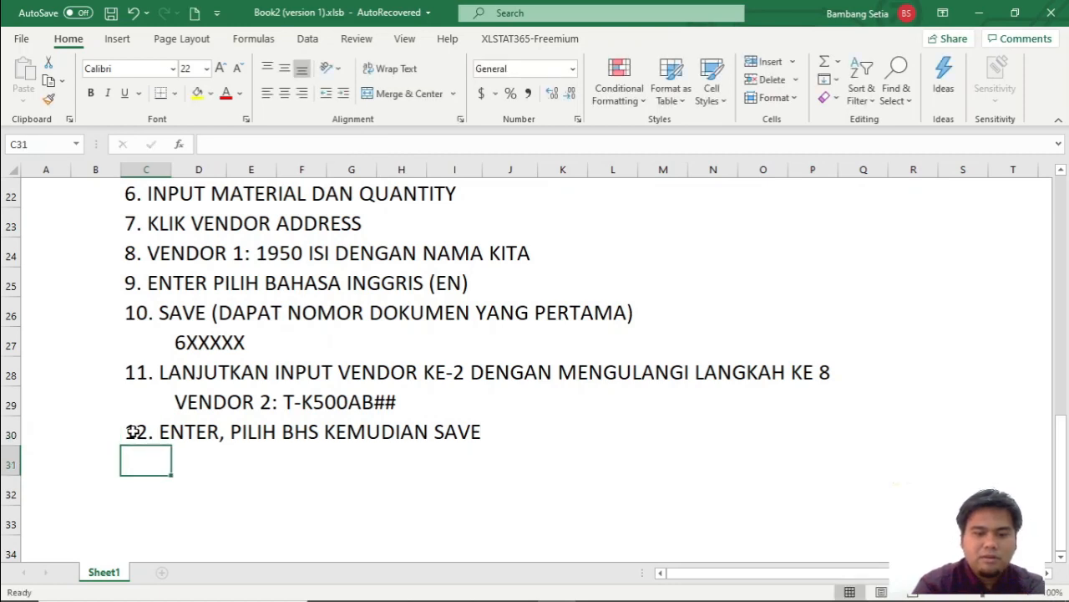
# Add the note DAPAT NOMOR RFQ KE-2 in cell C31, and switch back to SAP to save the second vendor's RFQ.
pyautogui.write('DAPA')
pyautogui.write('T NOMOMO')
pyautogui.press('BackSpace')
pyautogui.press('BackSpace')
pyautogui.press('BackSpace')
pyautogui.write('OR ')
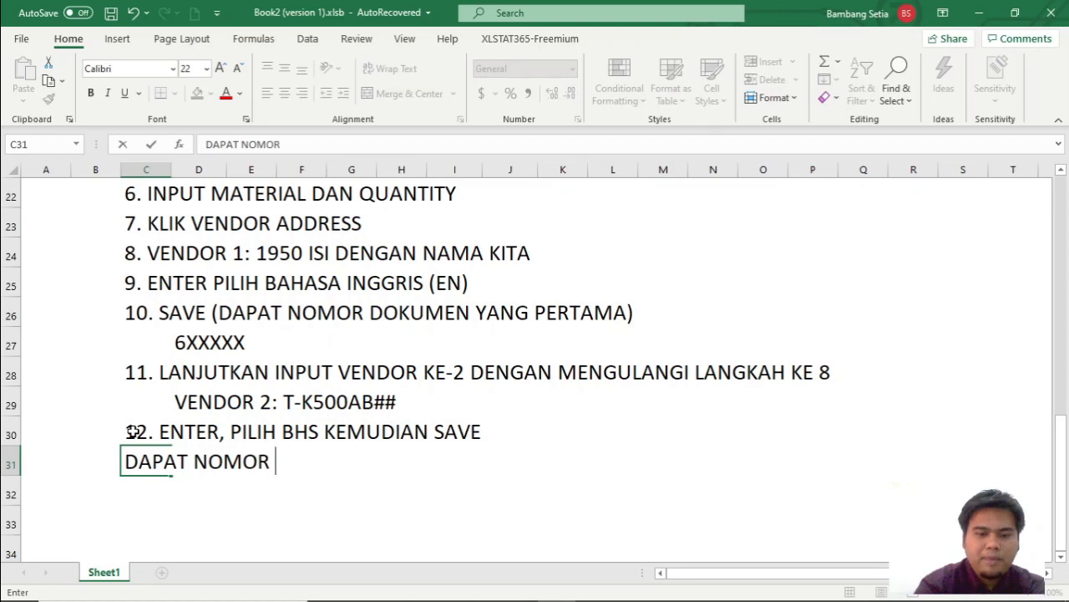
pyautogui.write('RFQ KE-2')
pyautogui.hotkey('alt', 'Tab')
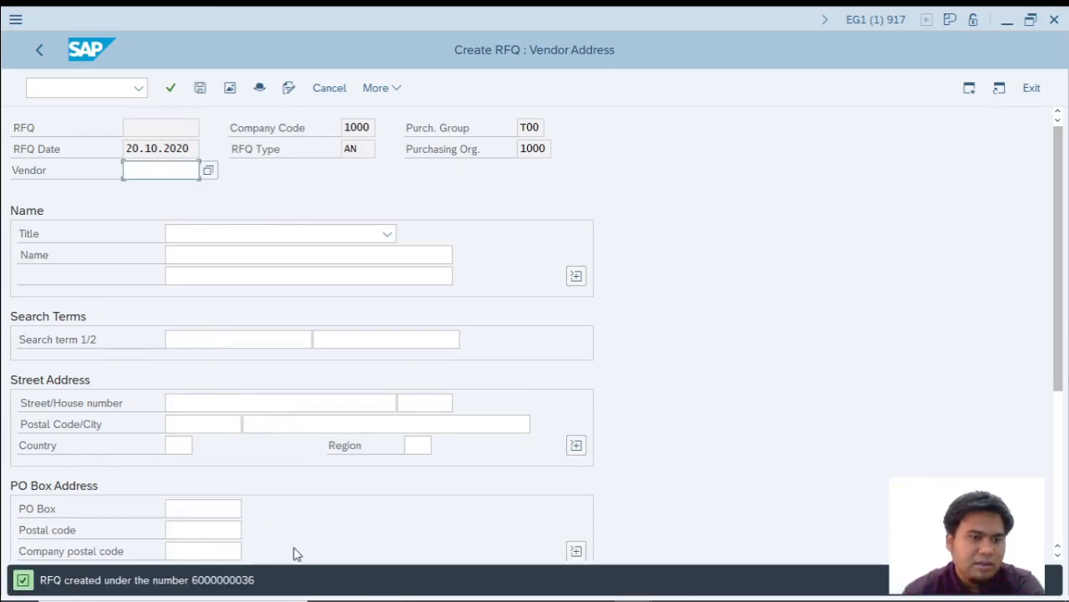
# Switch to the Excel workbook and enter the masked second RFQ number 6XXXX36 in cell E32.
pyautogui.click(335, 600)
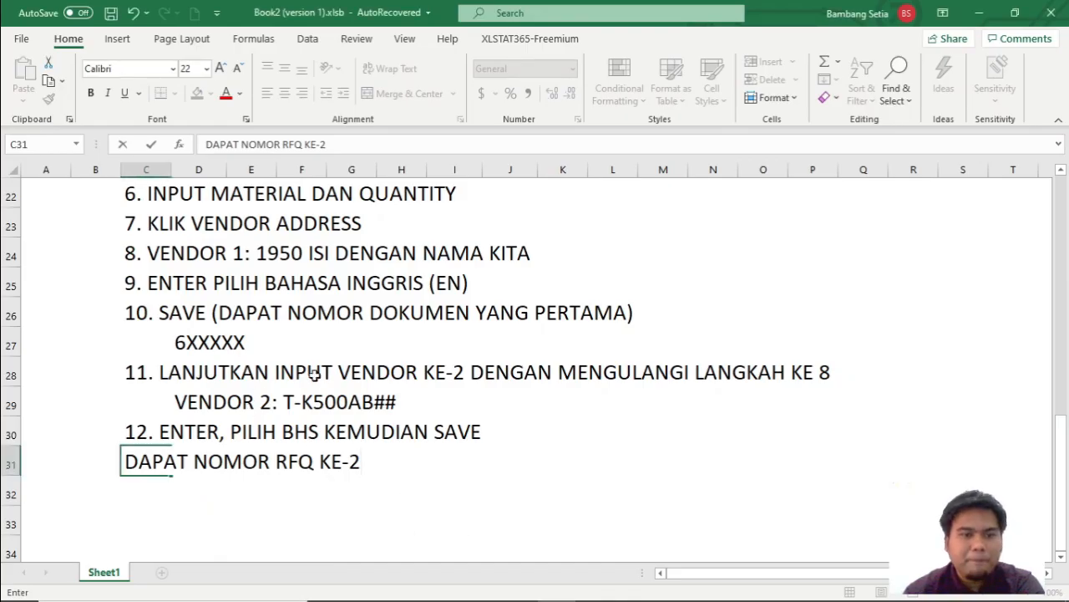
pyautogui.click(263, 486)
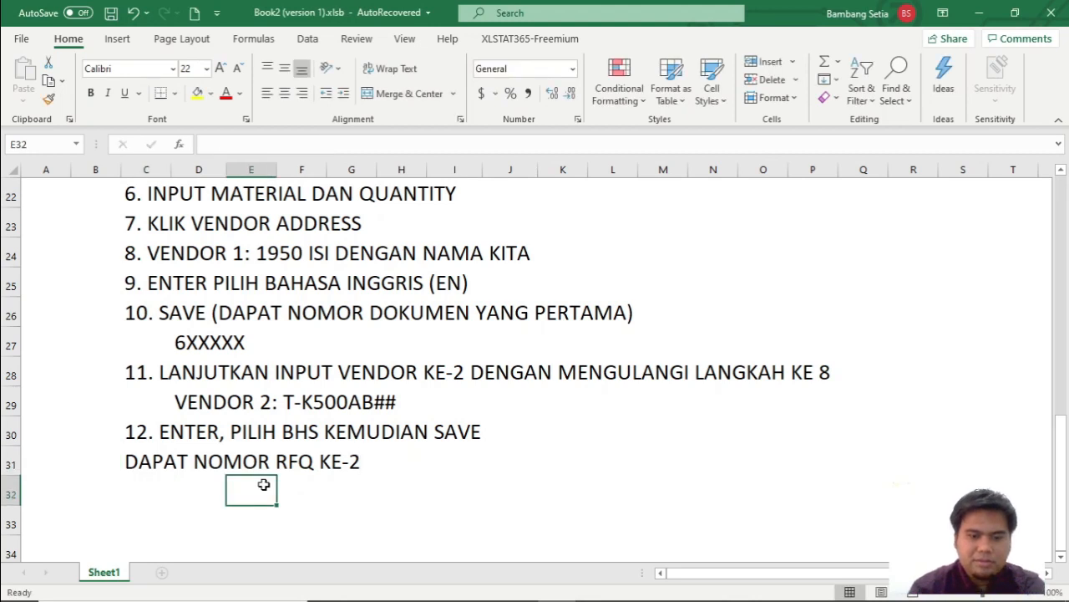
pyautogui.write('6XXXX')
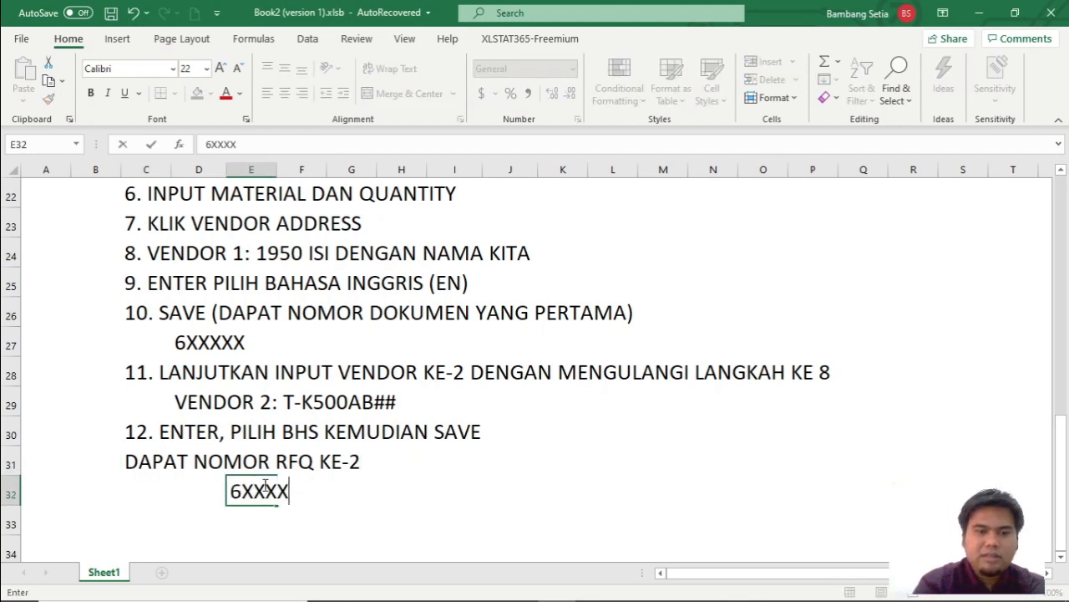
pyautogui.write('36')
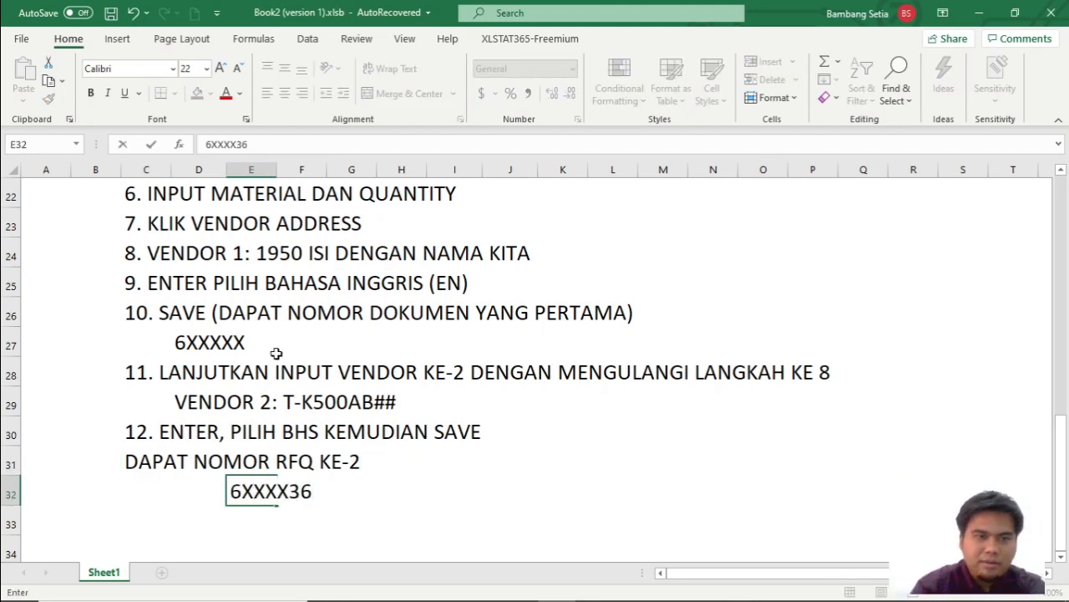
# Append 35 to the masked first RFQ number in cell D27 so the entry reads 6XXXXX35.
pyautogui.click(200, 341)
pyautogui.doubleClick(254, 340)
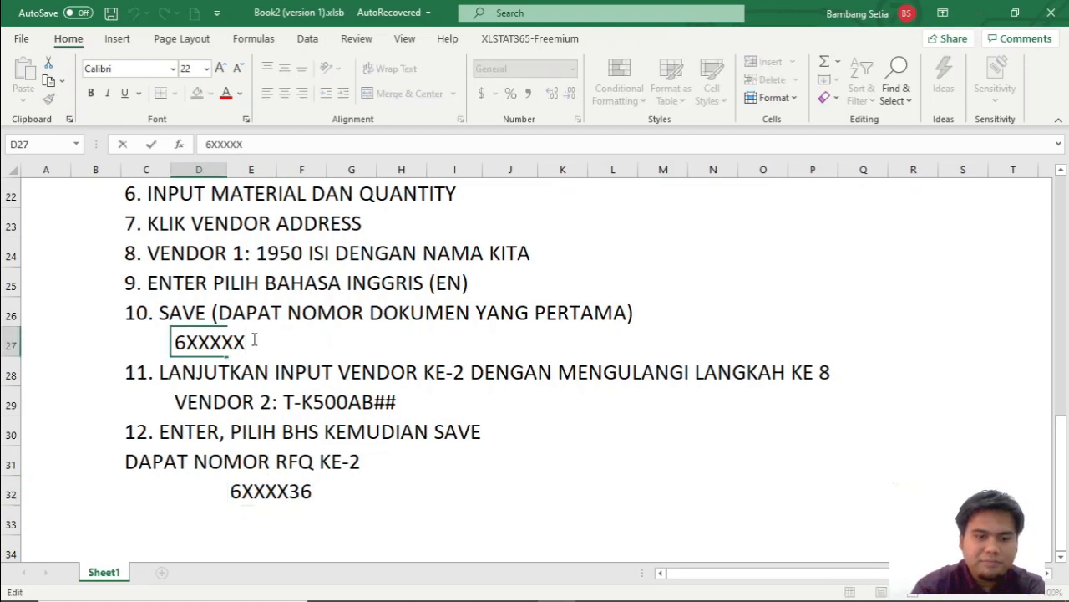
pyautogui.write('35')
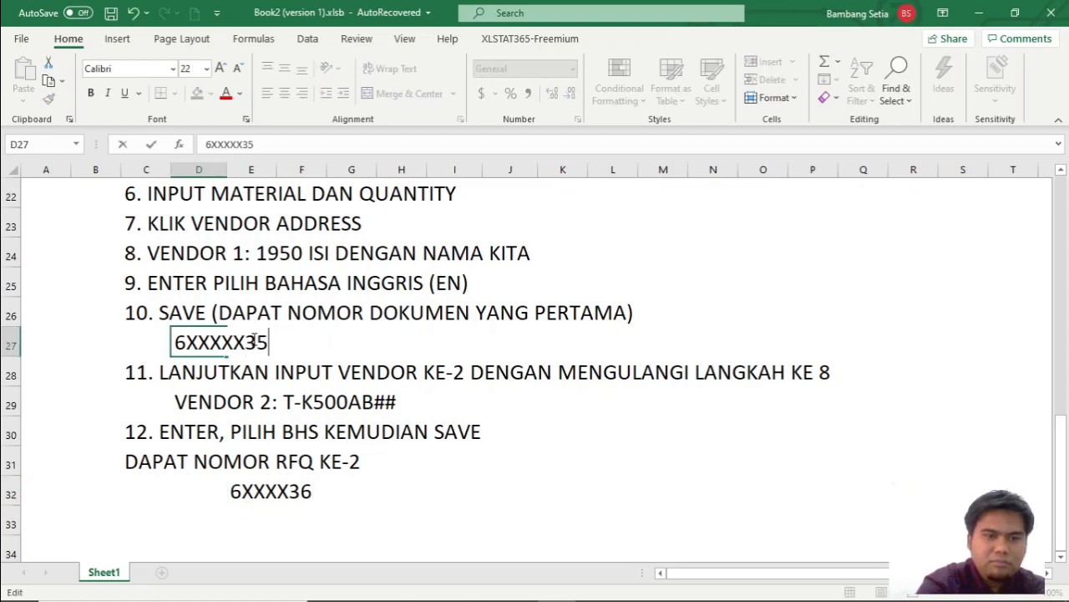
# Add the procedure step 13. ISI VENDOR KE-3 in cell C33.
pyautogui.click(142, 515)
pyautogui.hotkey('alt', 'Tab')
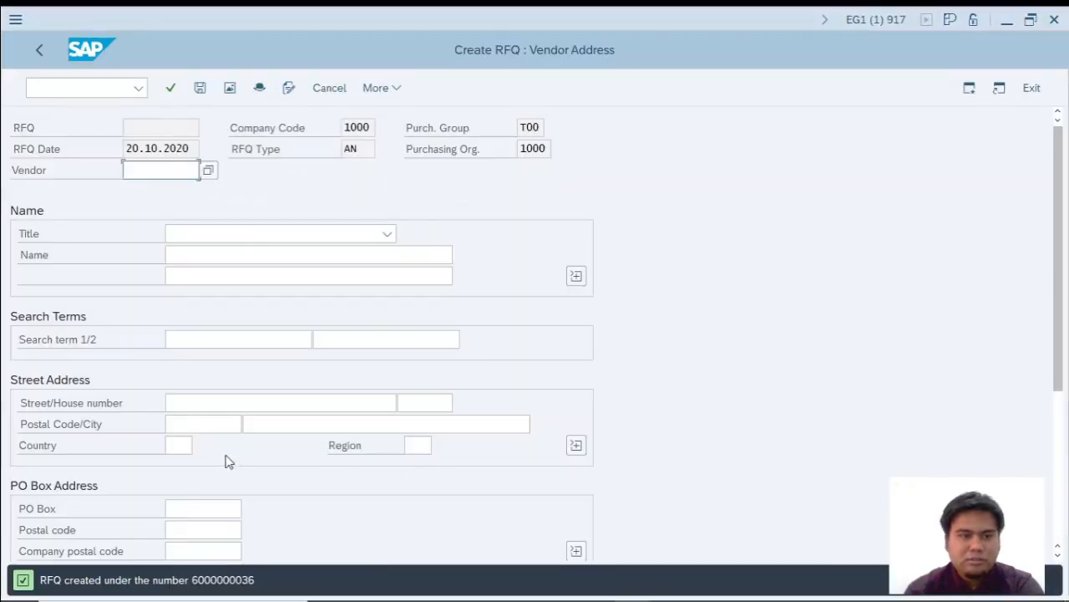
pyautogui.hotkey('alt', 'Tab')
pyautogui.write('13')
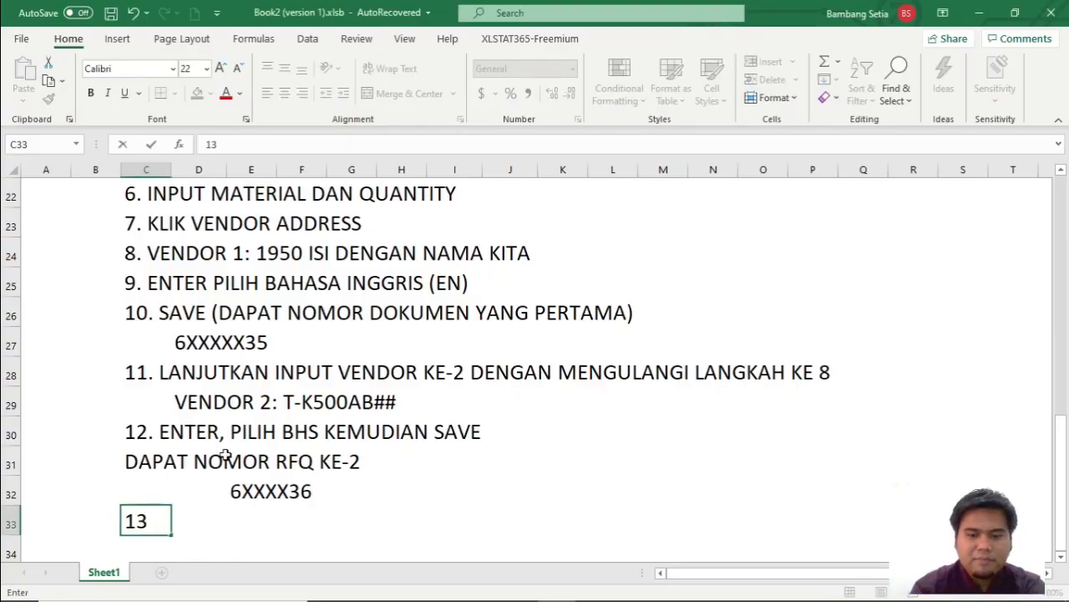
pyautogui.write('. ISI ')
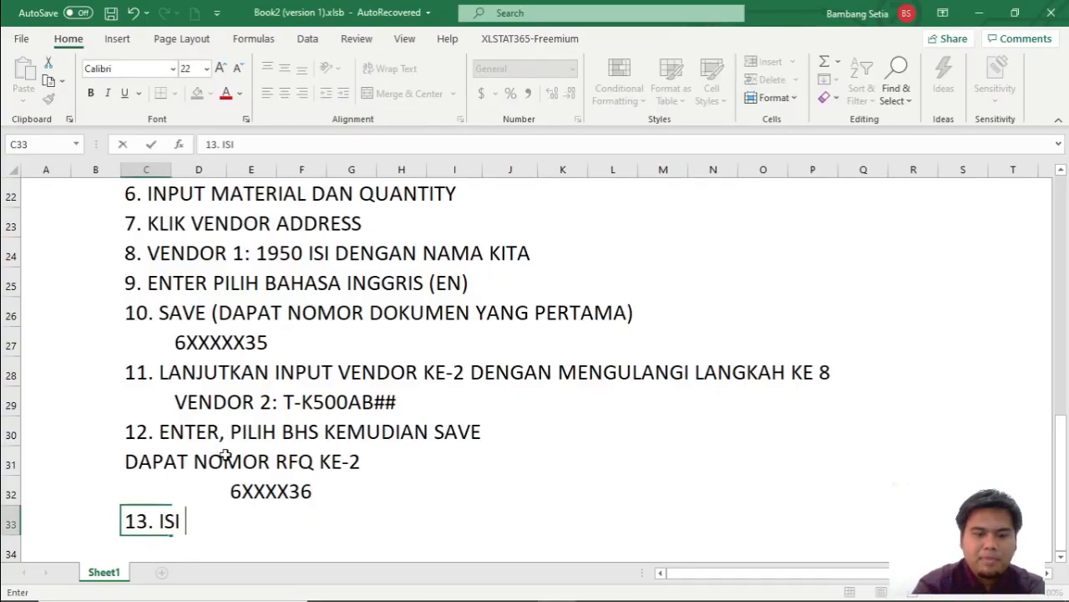
pyautogui.write('VENDOR KE-3')
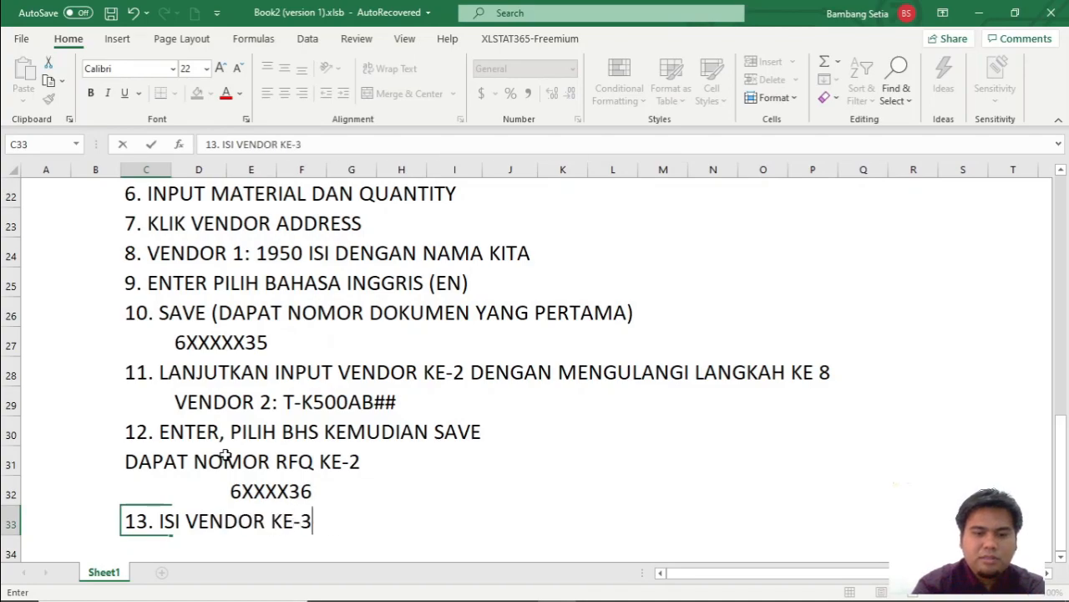
# Switch to SAP, enter T-K500BB00 as the third vendor, confirm its address data and save the RFQ.
pyautogui.hotkey('alt', 'Tab')
pyautogui.write('T')
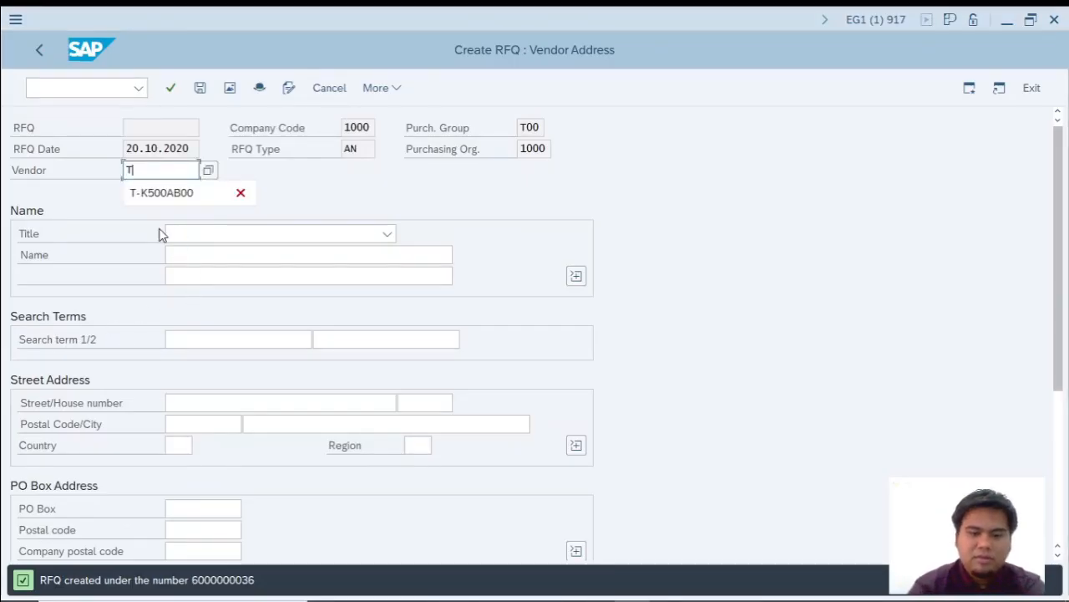
pyautogui.write('-K500')
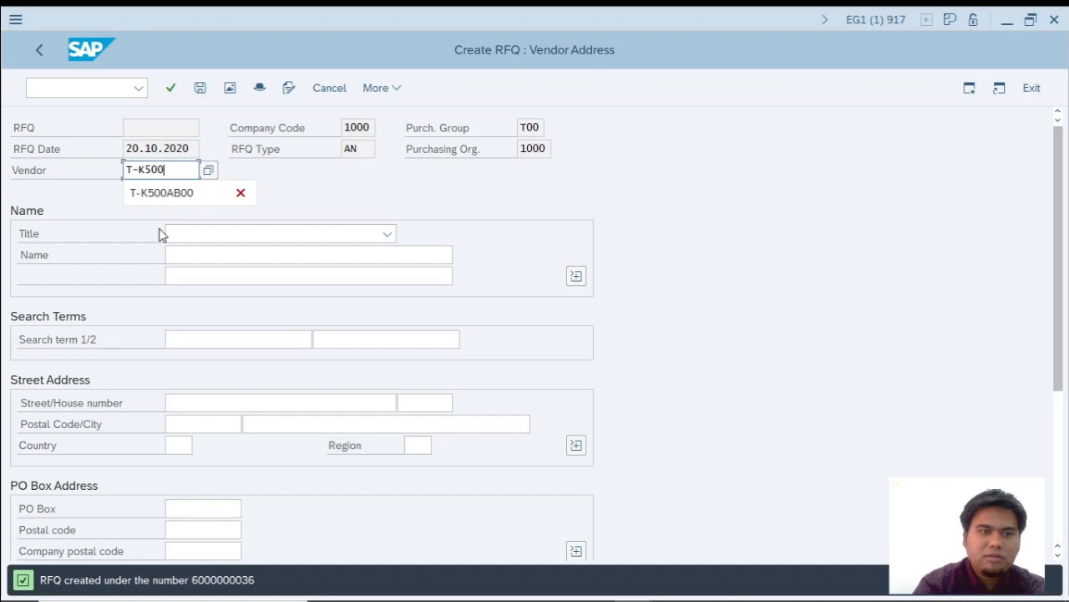
pyautogui.write('BB00')
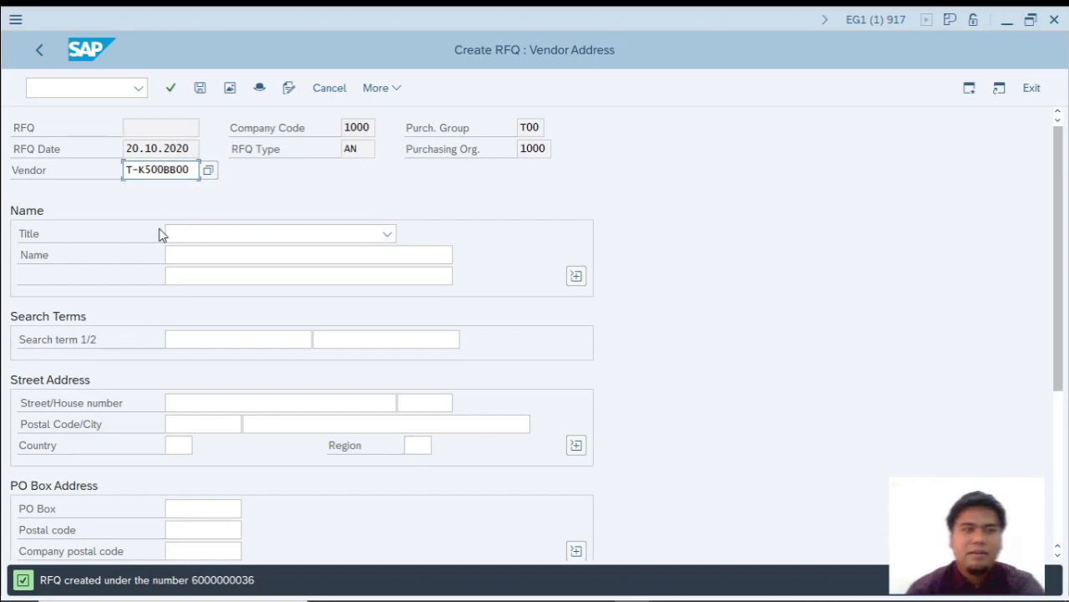
pyautogui.hotkey('alt', 'Tab')
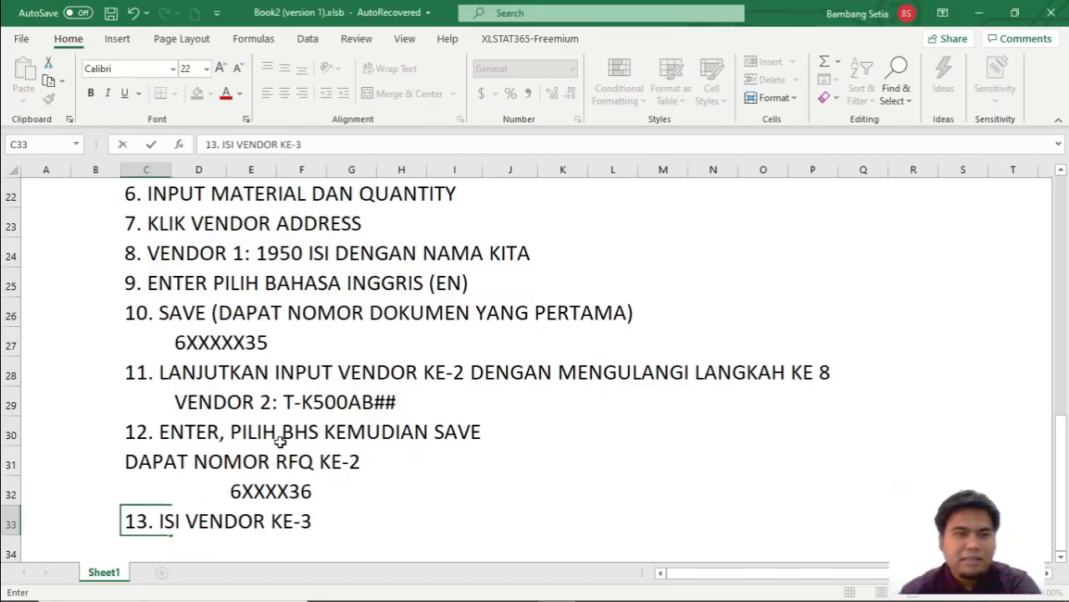
pyautogui.hotkey('alt', 'Tab')
pyautogui.press('Return')
pyautogui.click(97, 311)
pyautogui.press('Return')
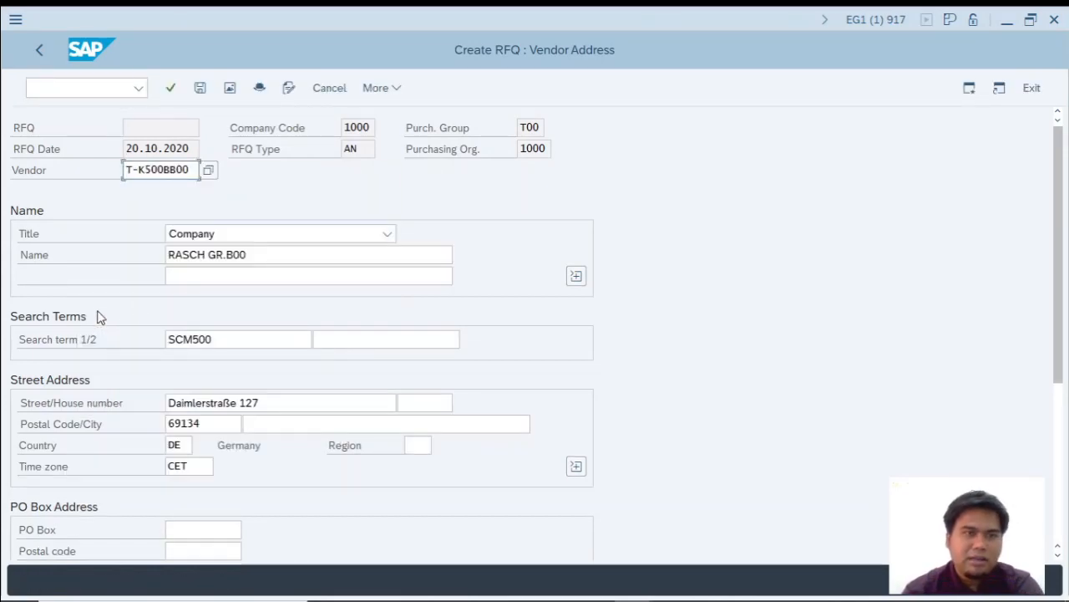
pyautogui.click(199, 89)
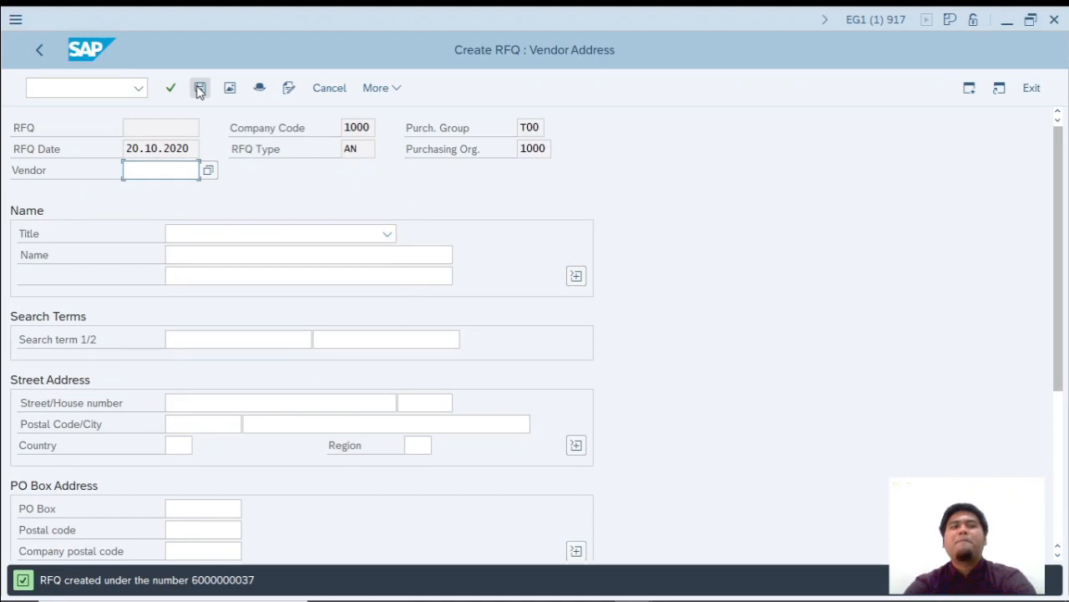
# Switch to the Excel workbook and add the note DAPAT NOMOR RFQ KE 3 with the masked number 6XXXX3 in cell D34.
pyautogui.click(359, 598)
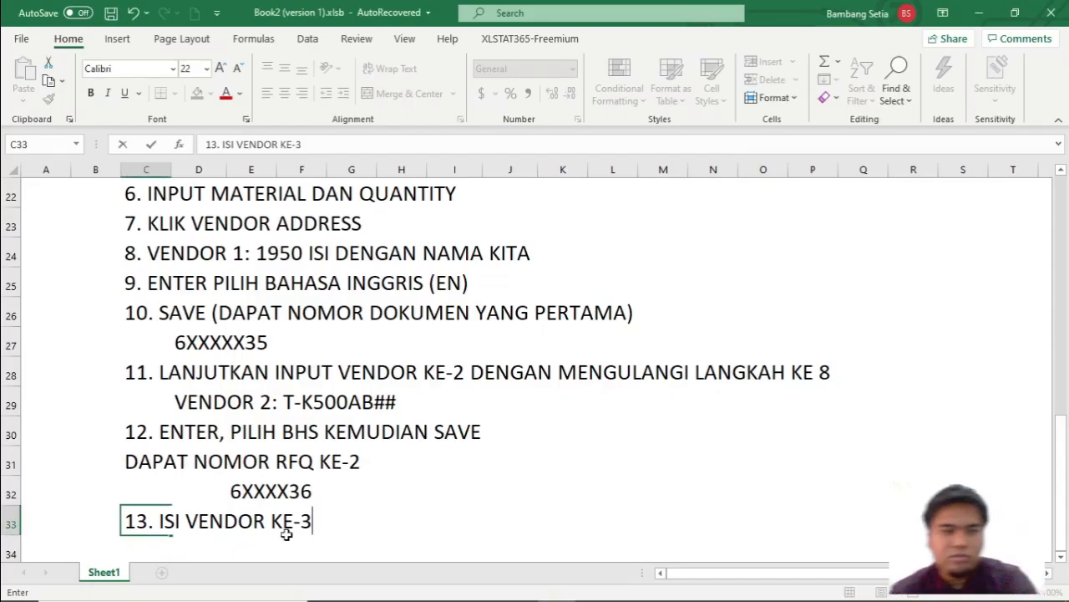
pyautogui.scroll(-1, 284, 529)
pyautogui.click(139, 459)
pyautogui.click(190, 457)
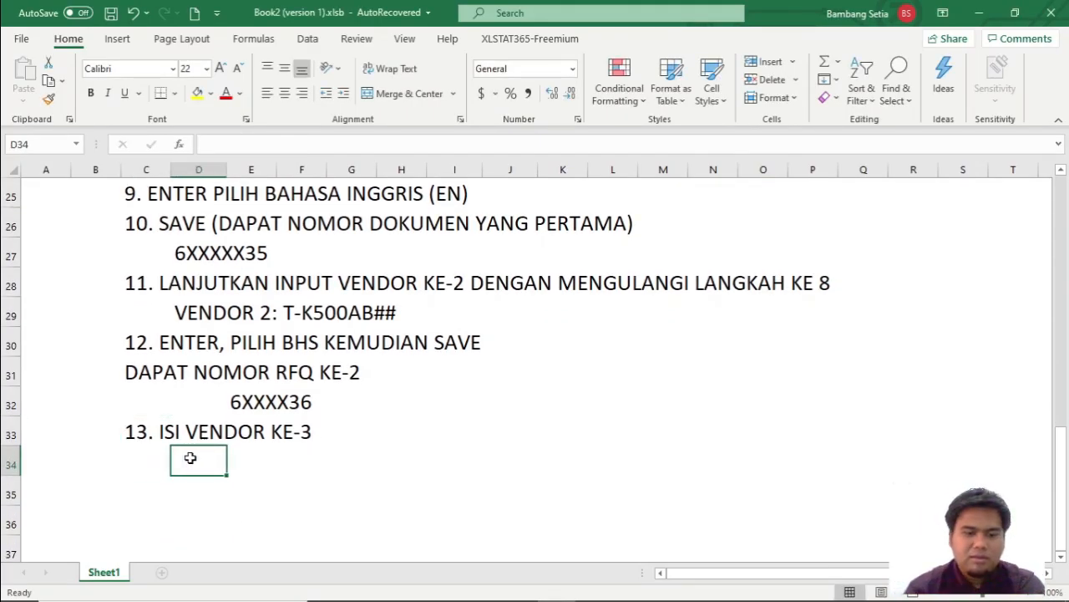
pyautogui.write('DAPAT NOMOR RFQ KE 3')
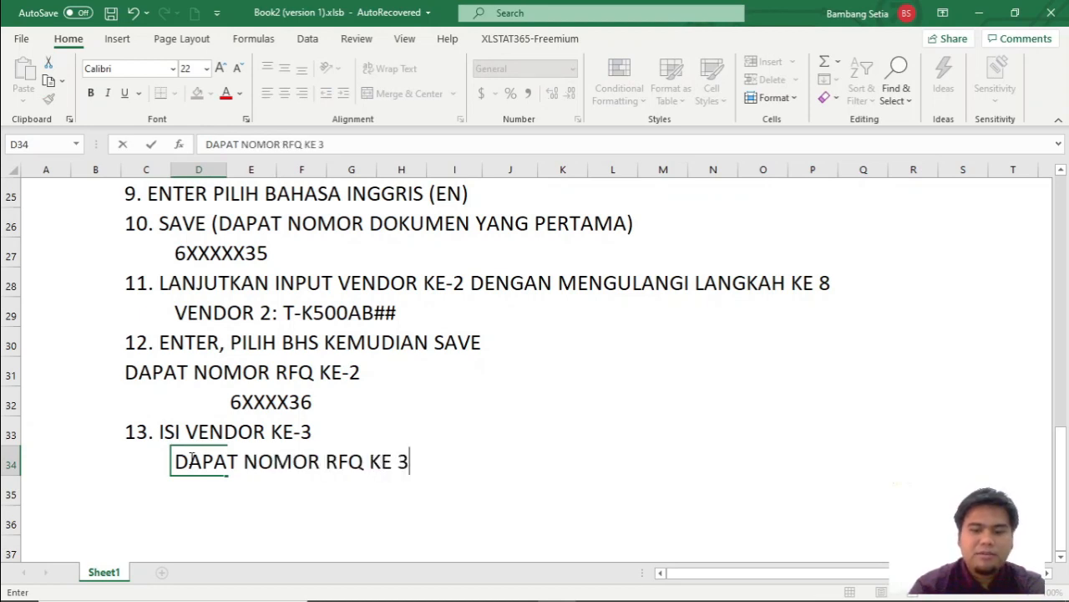
pyautogui.write(' 6')
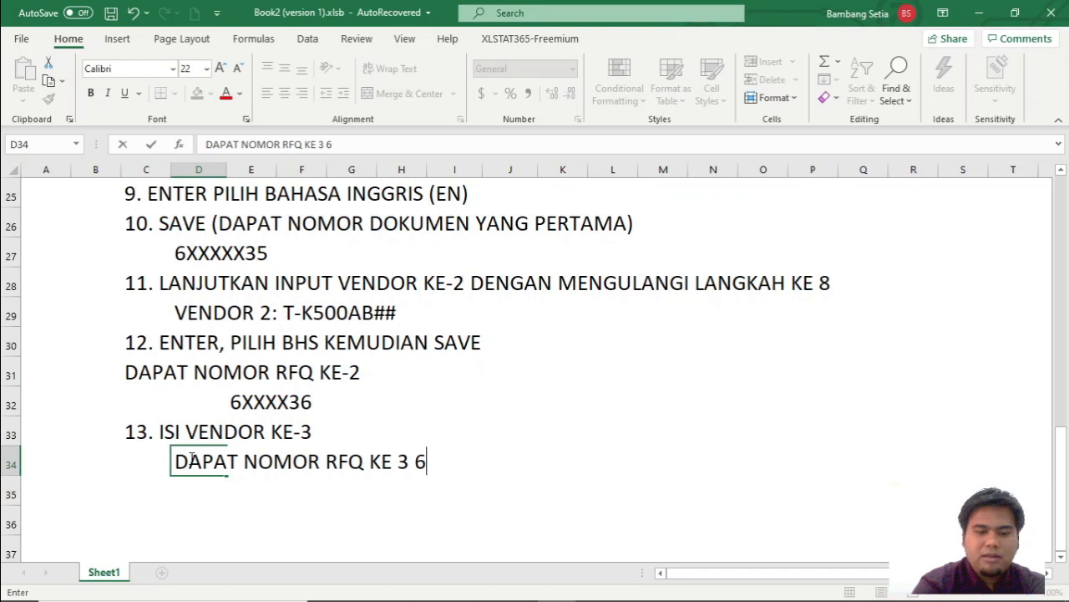
pyautogui.write('XXXX37')
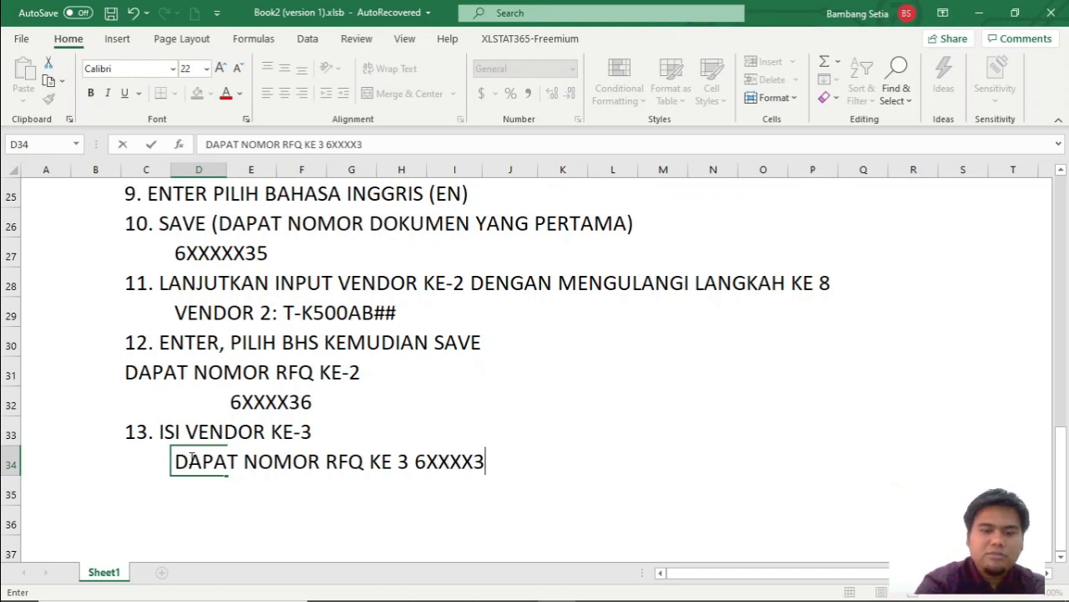
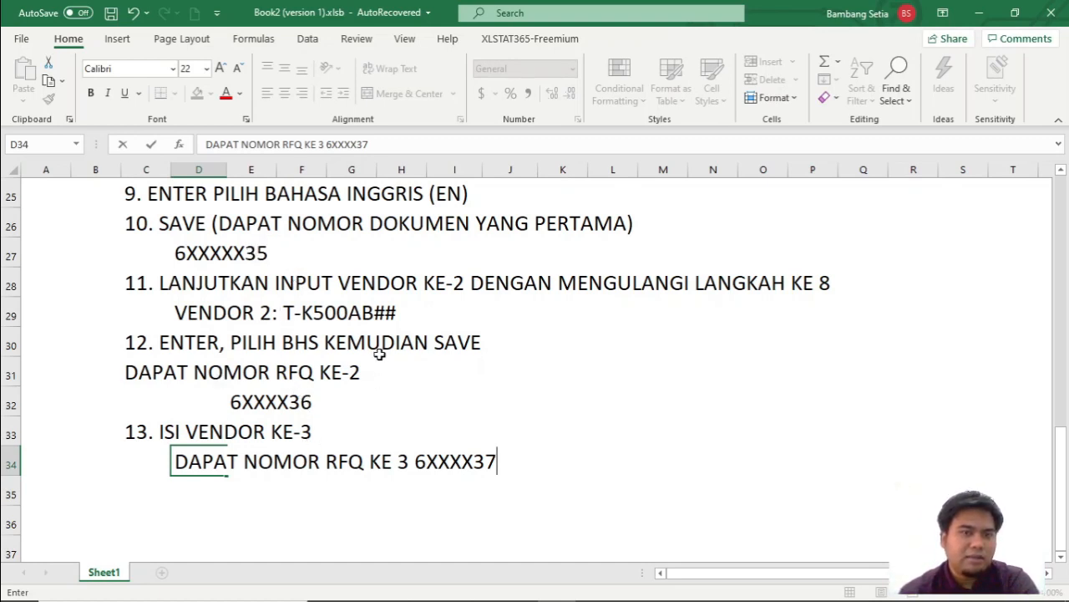
# Enter the third vendor's code T-K500BB00 in cell H33 beside procedure step 13.
pyautogui.scroll(3, 389, 358)
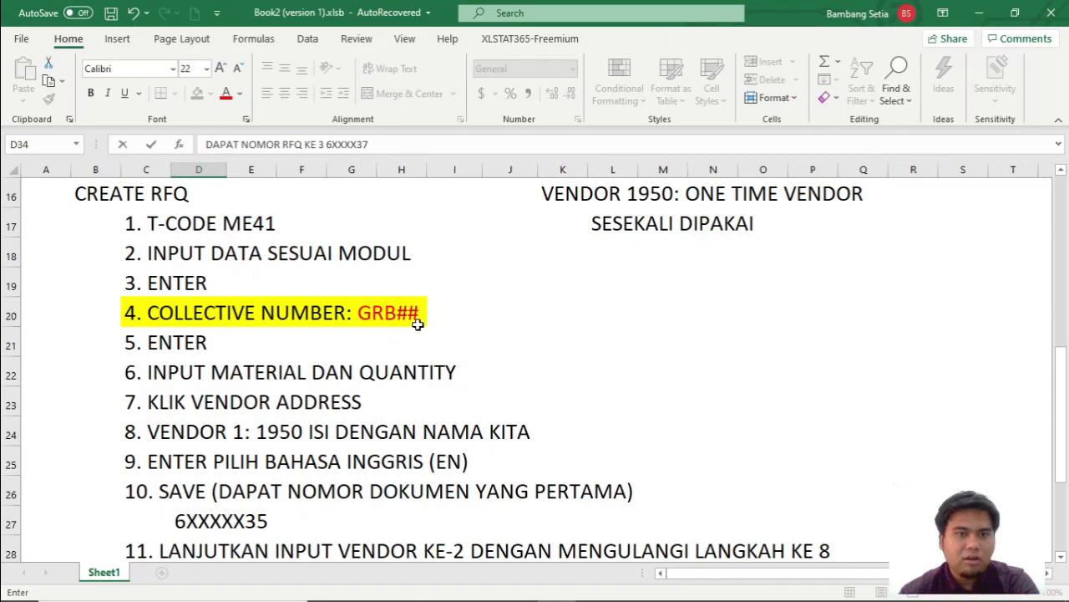
pyautogui.scroll(-3, 418, 324)
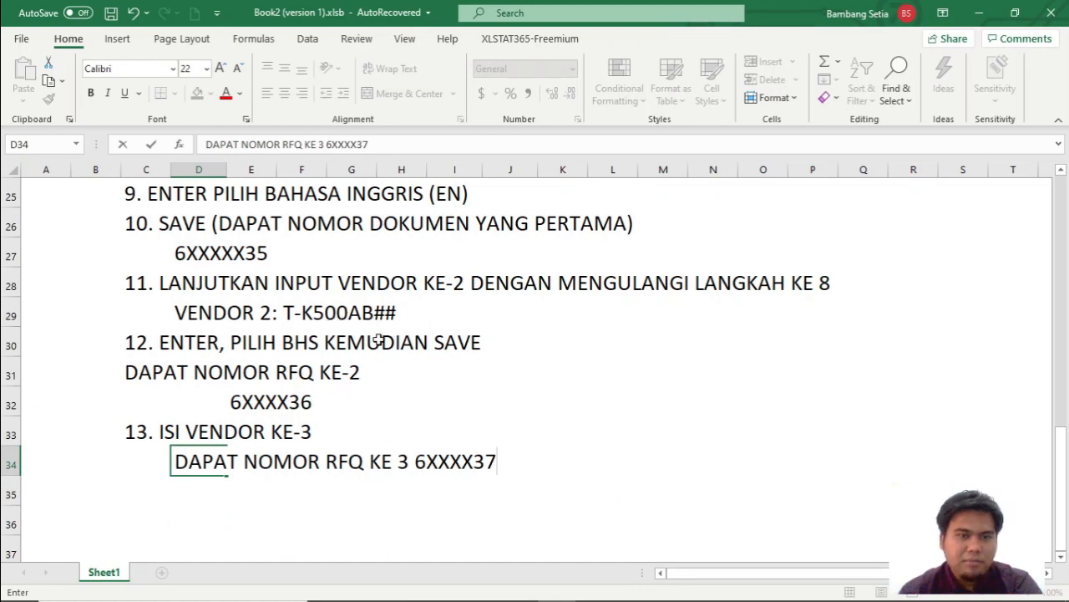
pyautogui.press('Return')
pyautogui.scroll(1, 327, 386)
pyautogui.scroll(-1, 327, 394)
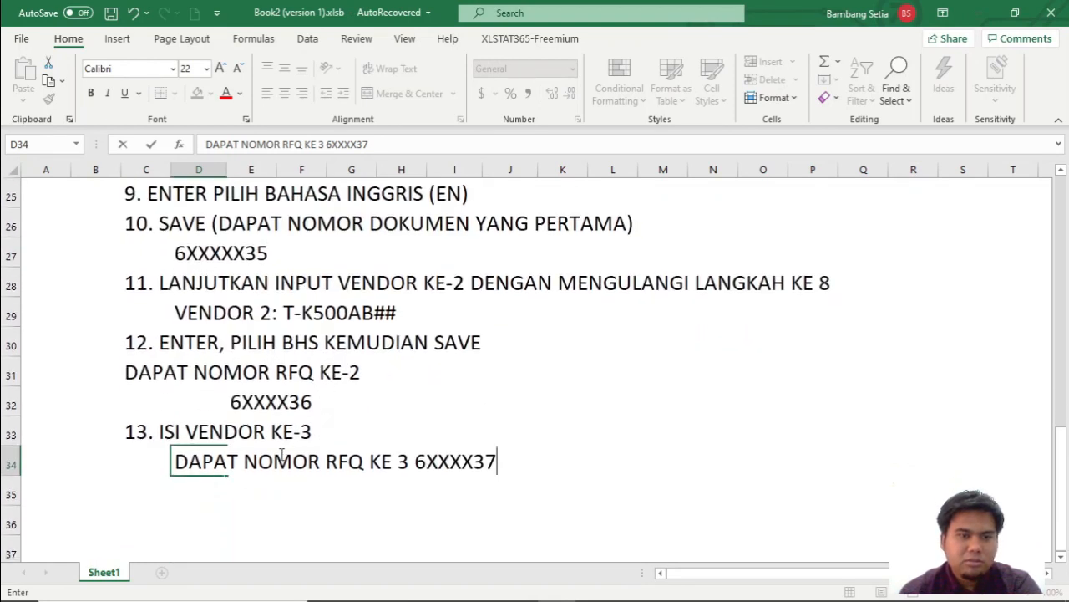
pyautogui.click(383, 440)
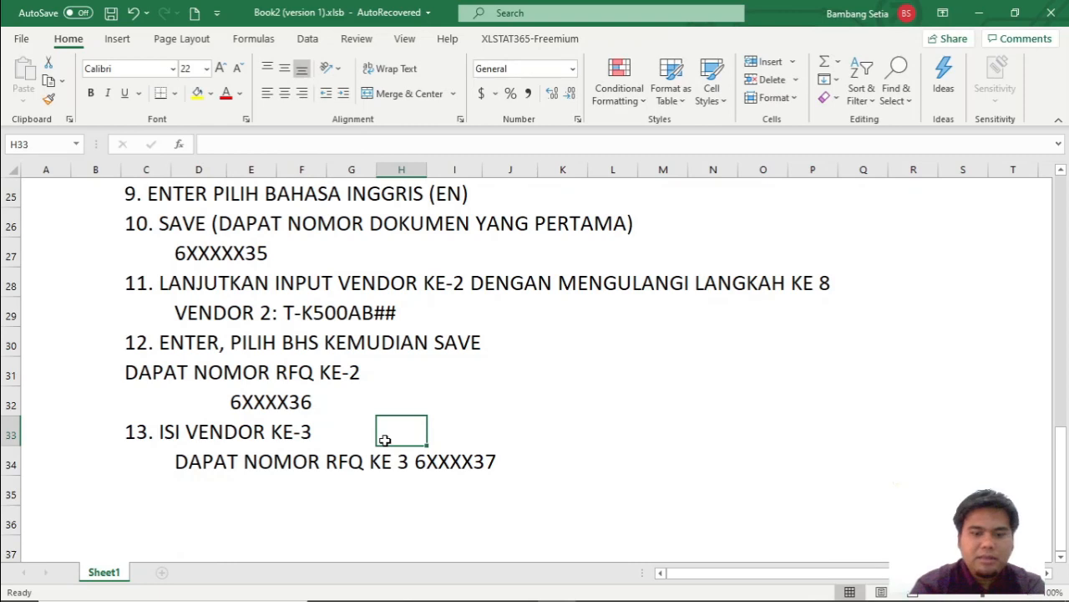
pyautogui.write('T-K500')
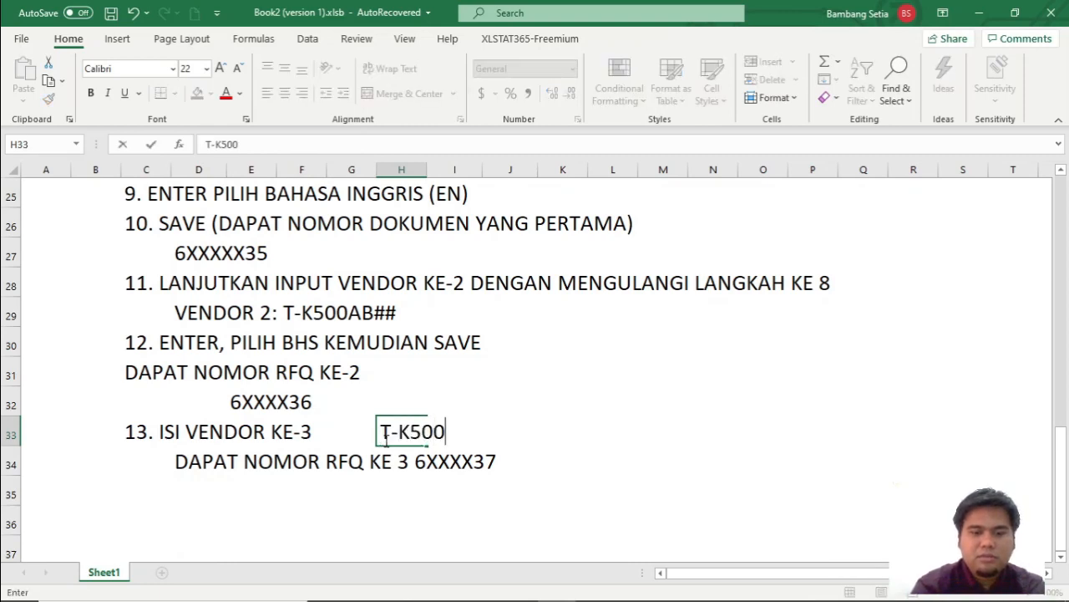
pyautogui.write('BB00')
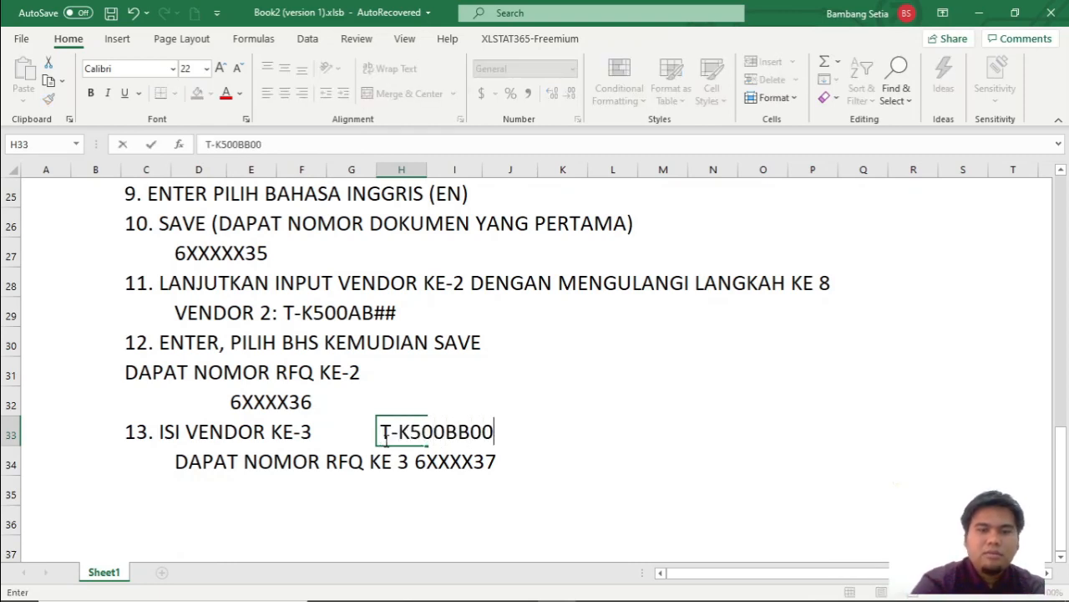
pyautogui.click(535, 469)
pyautogui.hotkey('alt', 'Tab')
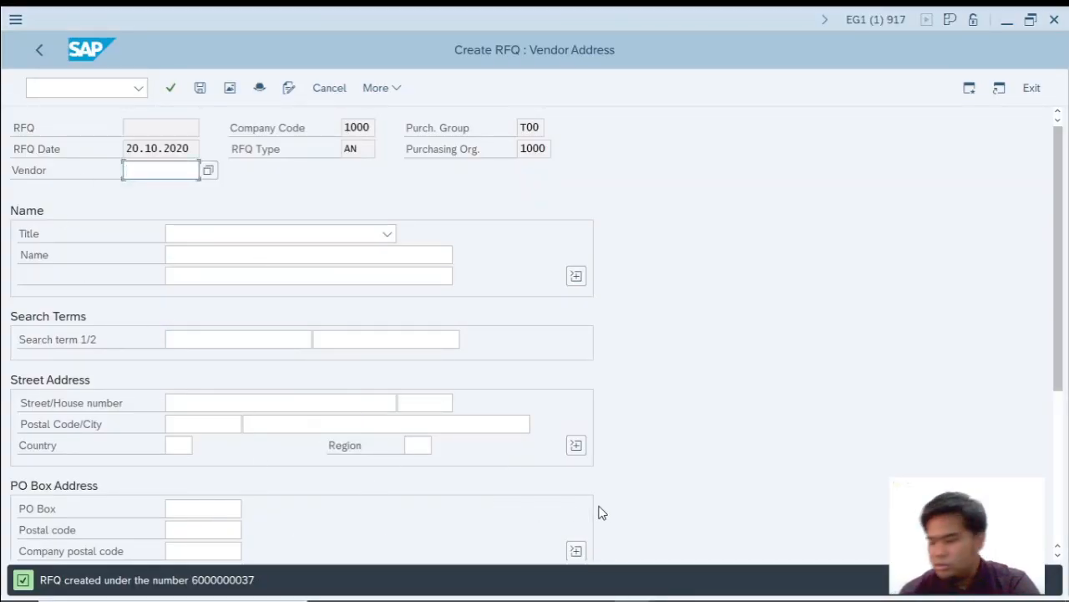
pyautogui.hotkey('alt', 'Tab')
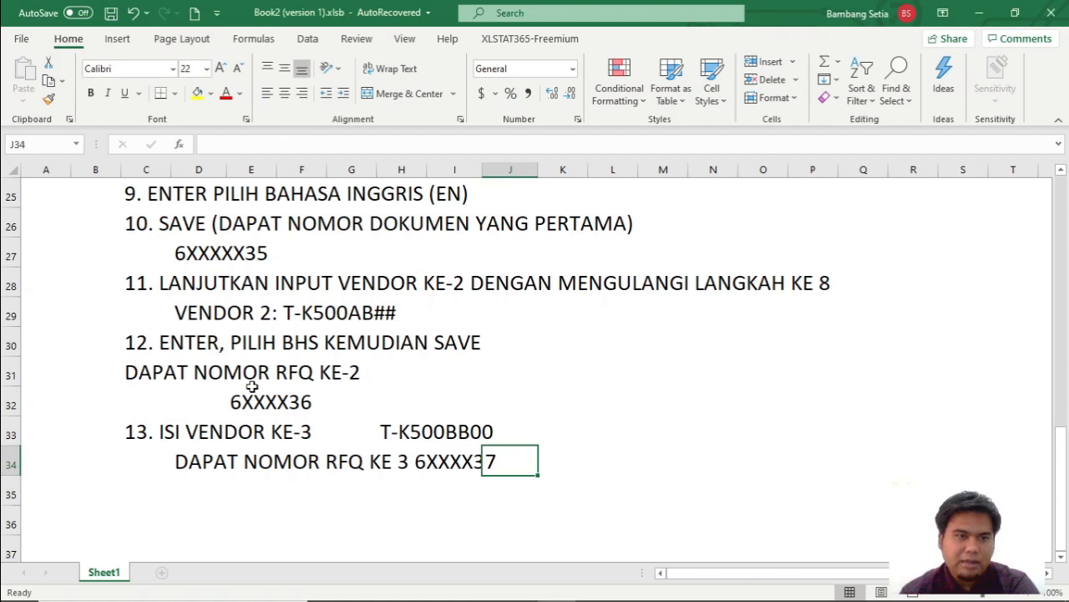
# Fill cell A16 beside the CREATE RFQ heading with yellow.
pyautogui.scroll(4, 251, 386)
pyautogui.click(62, 283)
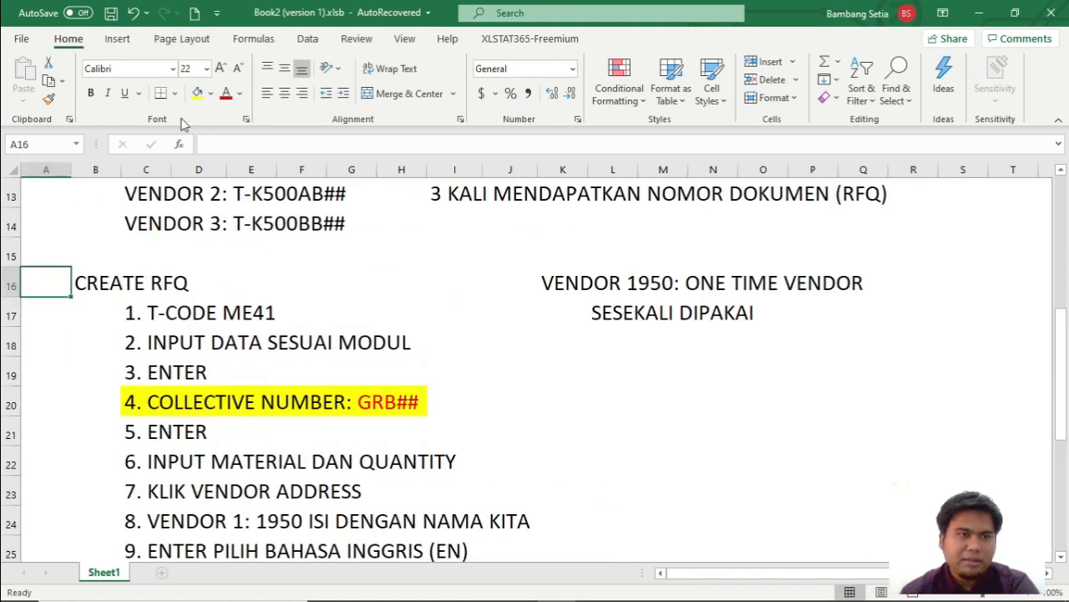
pyautogui.click(198, 93)
pyautogui.click(185, 280)
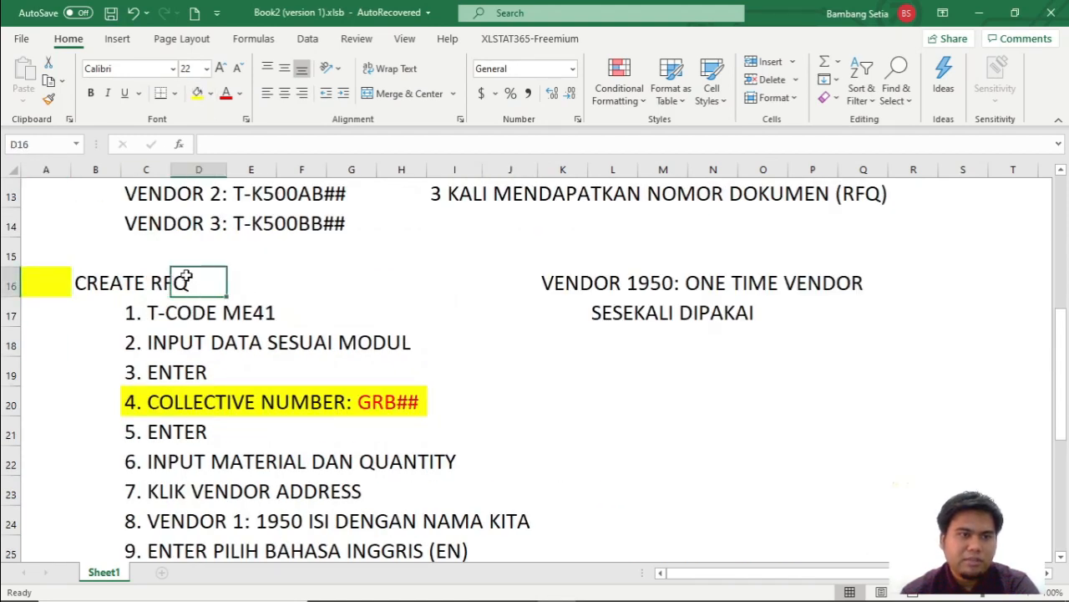
pyautogui.click(236, 281)
# Switch to the SCM500 PDF in Foxit Reader and examine the instructions on finishing and printing RFQs and on processing quotations.
pyautogui.hotkey('alt', 'Tab')
pyautogui.press('Tab')
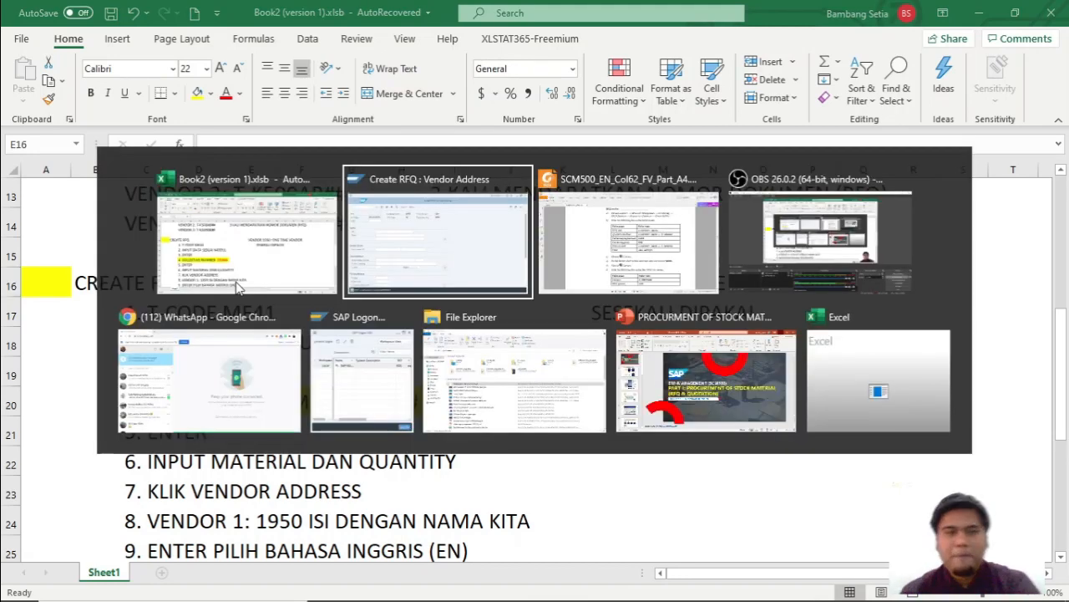
pyautogui.scroll(-5, 552, 382)
pyautogui.scroll(-1, 552, 383)
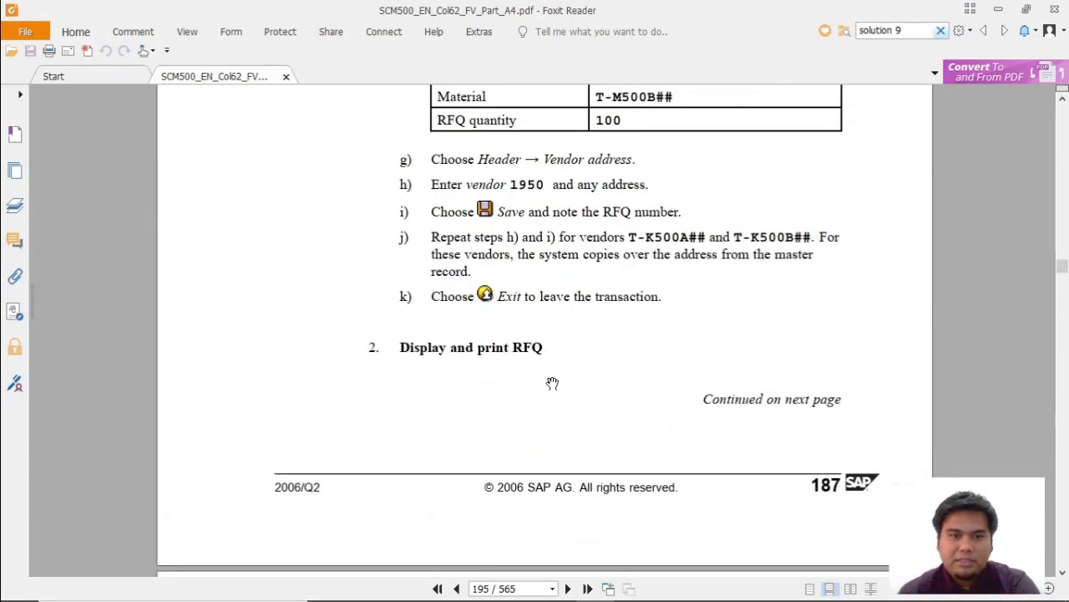
pyautogui.scroll(3, 552, 382)
pyautogui.scroll(-1, 590, 277)
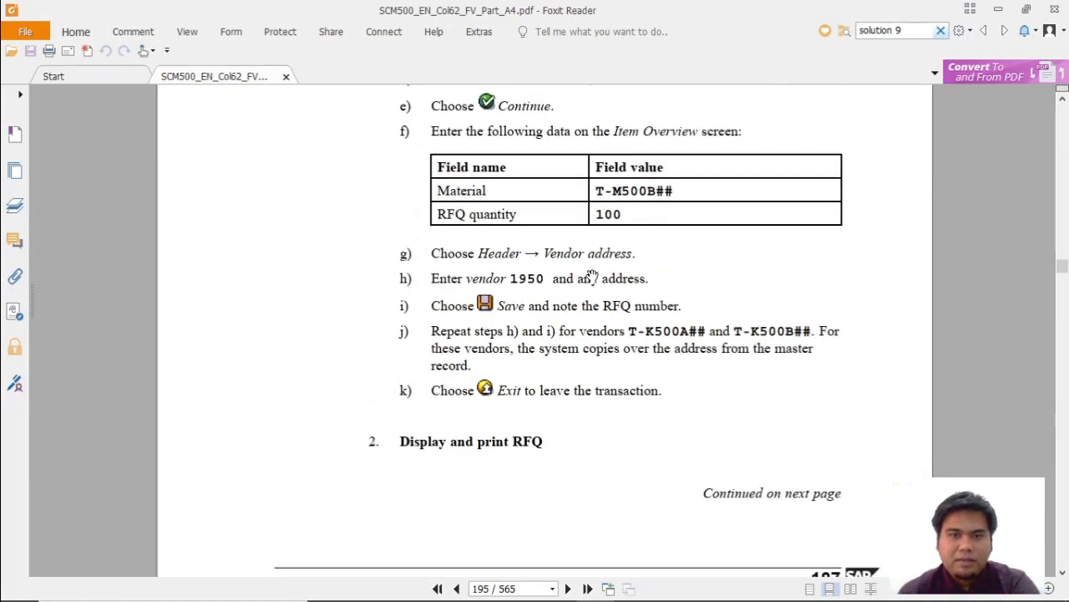
pyautogui.scroll(-10, 580, 261)
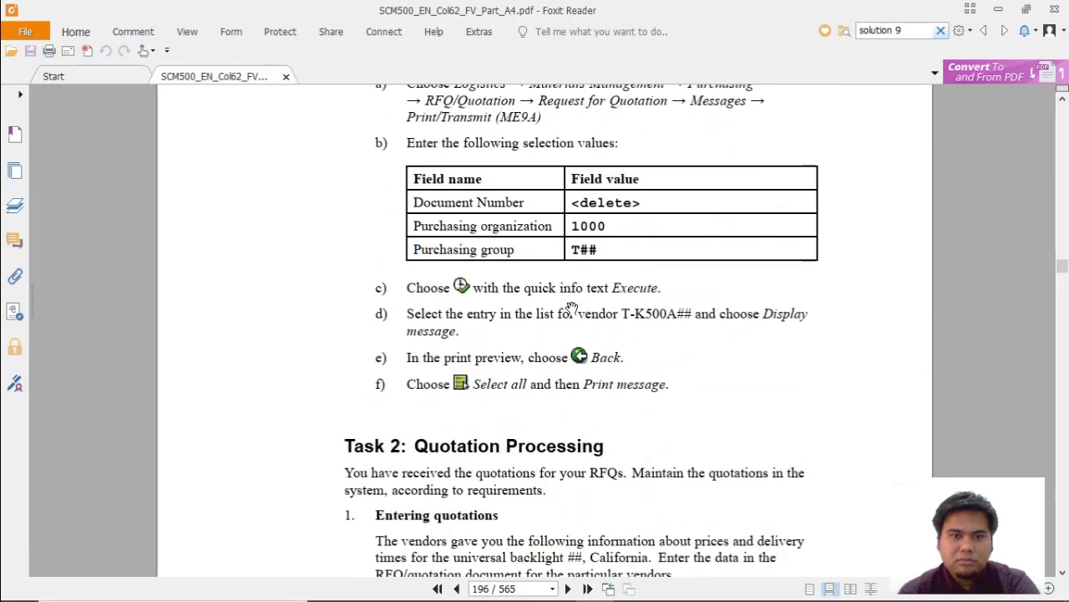
pyautogui.scroll(-3, 618, 289)
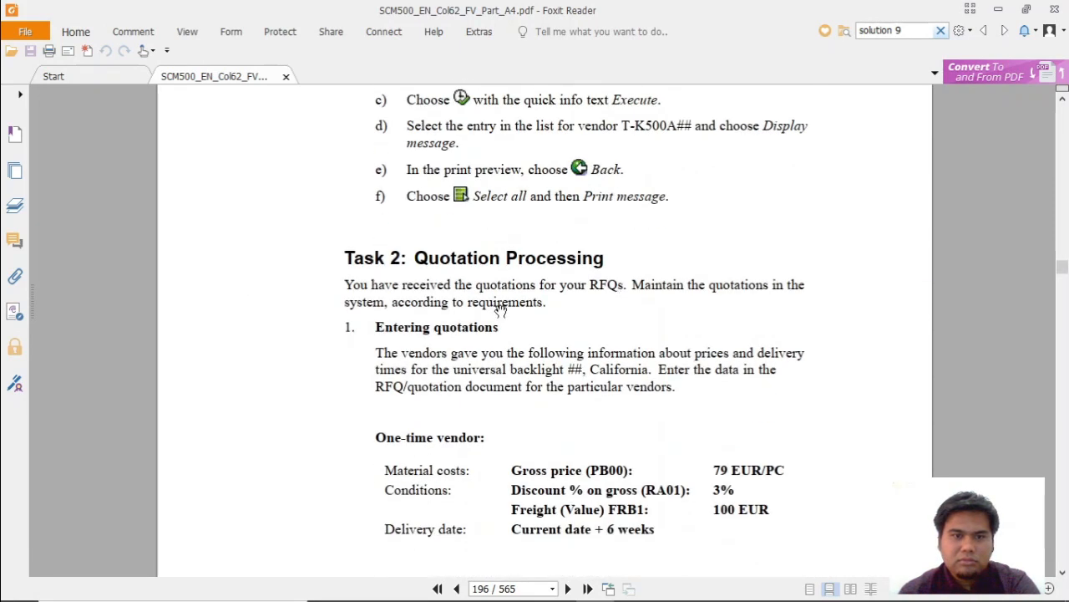
pyautogui.scroll(-4, 501, 311)
pyautogui.scroll(-8, 472, 372)
pyautogui.scroll(8, 471, 372)
pyautogui.scroll(-3, 472, 372)
pyautogui.scroll(-4, 472, 373)
pyautogui.scroll(20, 468, 370)
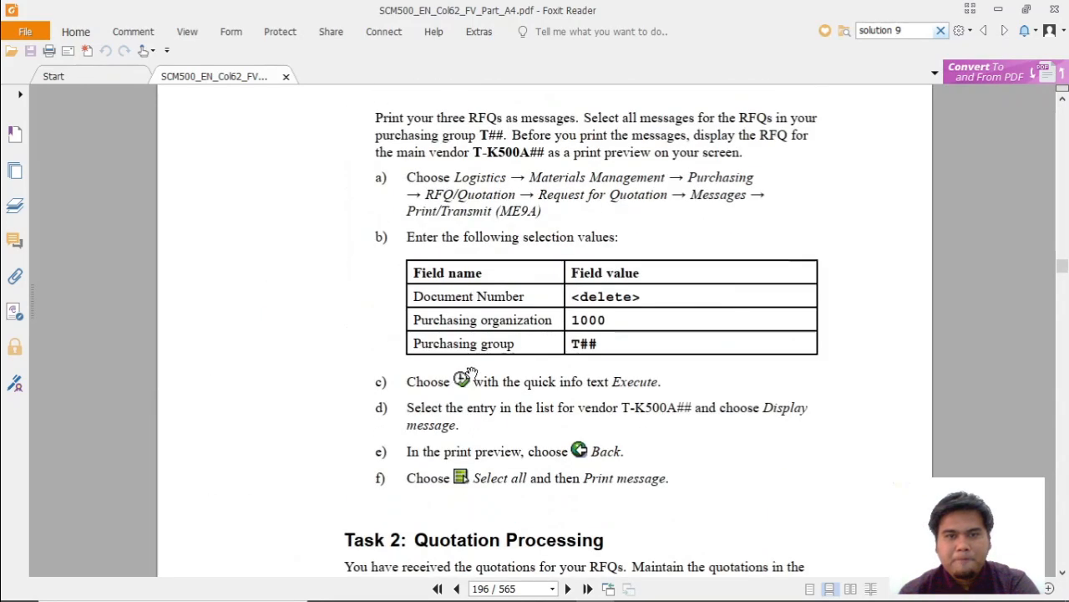
# Switch back to the Excel workbook and enter the heading MAINTAIN QUOTATION in cell A36.
pyautogui.hotkey('alt', 'Tab')
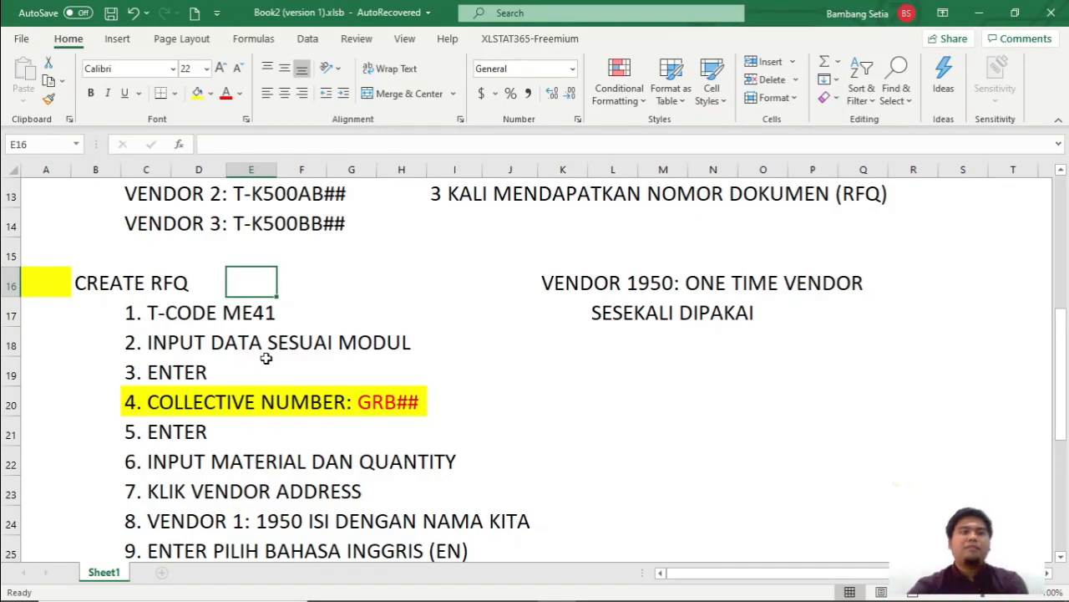
pyautogui.scroll(-5, 251, 367)
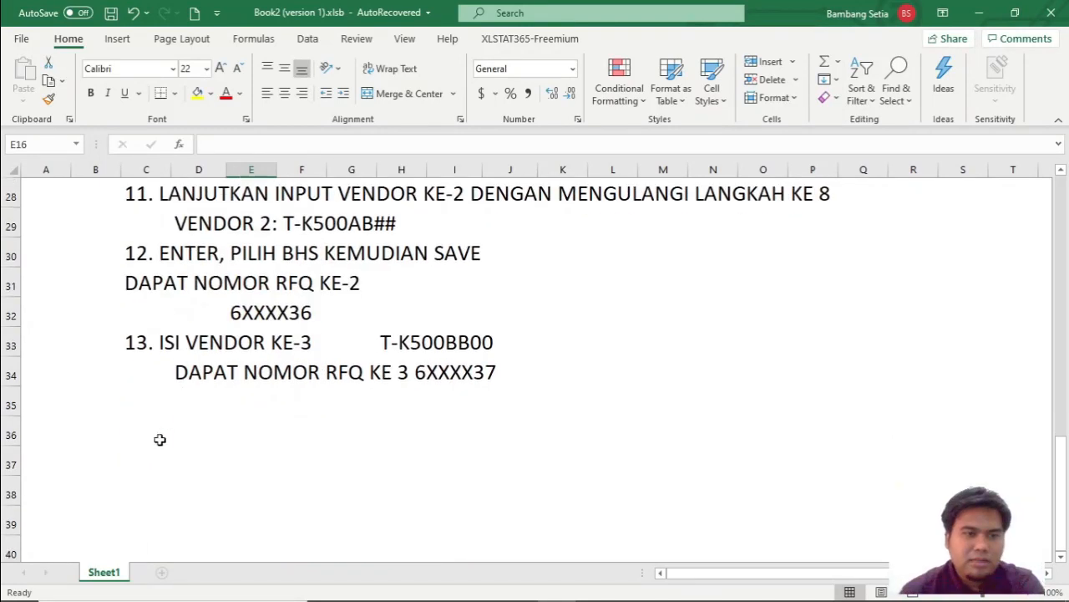
pyautogui.click(86, 430)
pyautogui.click(43, 421)
pyautogui.write('MA')
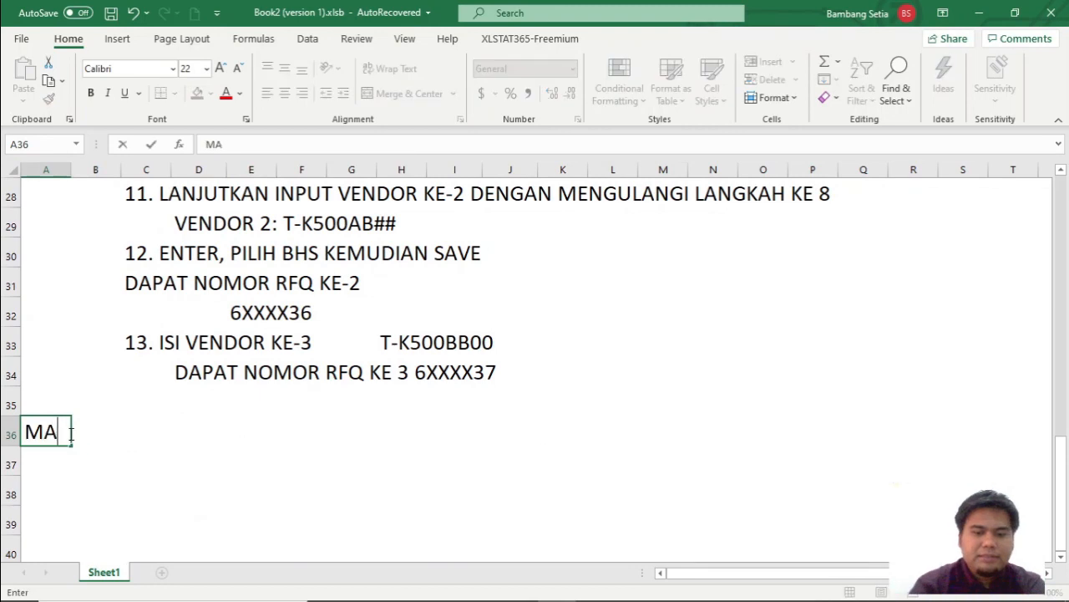
pyautogui.write('INTAIN Q')
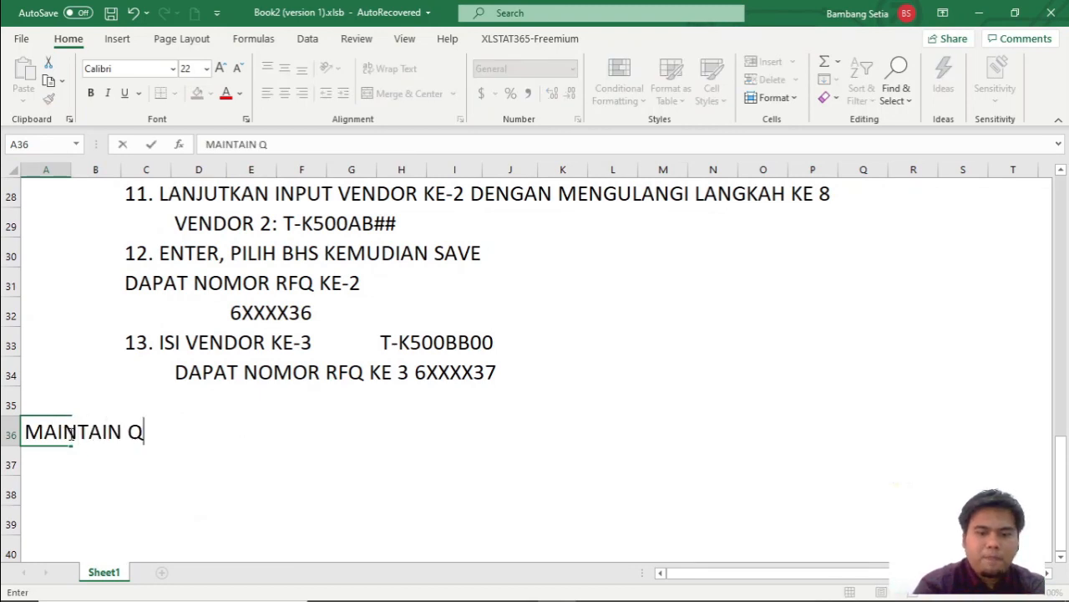
pyautogui.write('UOTATIO')
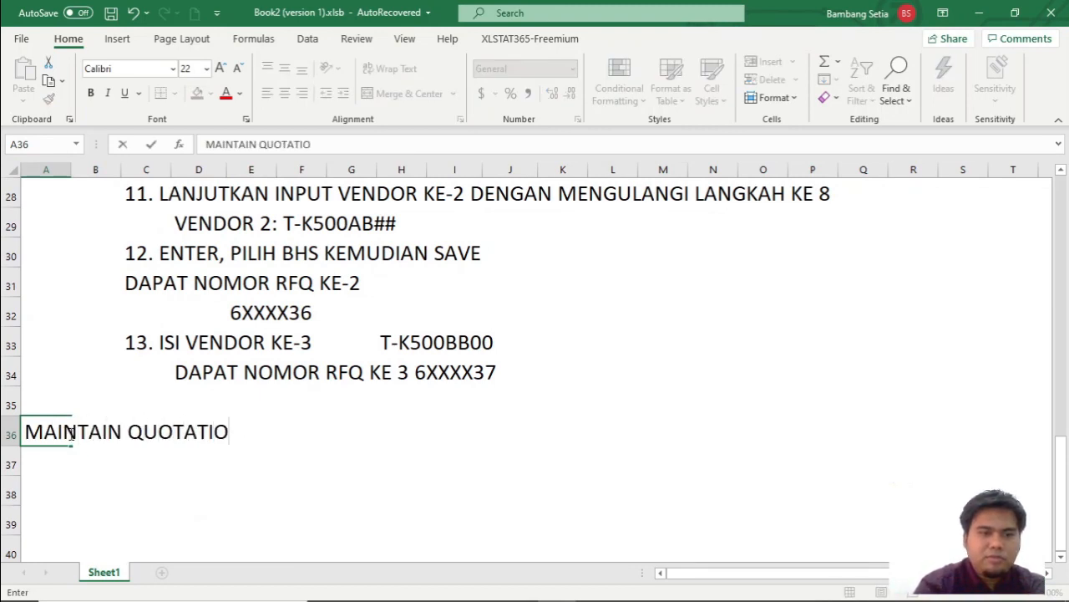
pyautogui.write('N')
# Look up the transaction code for maintaining quotations in the SCM500 PDF and append (ME47) to the heading in cell A36.
pyautogui.hotkey('alt', 'Tab')
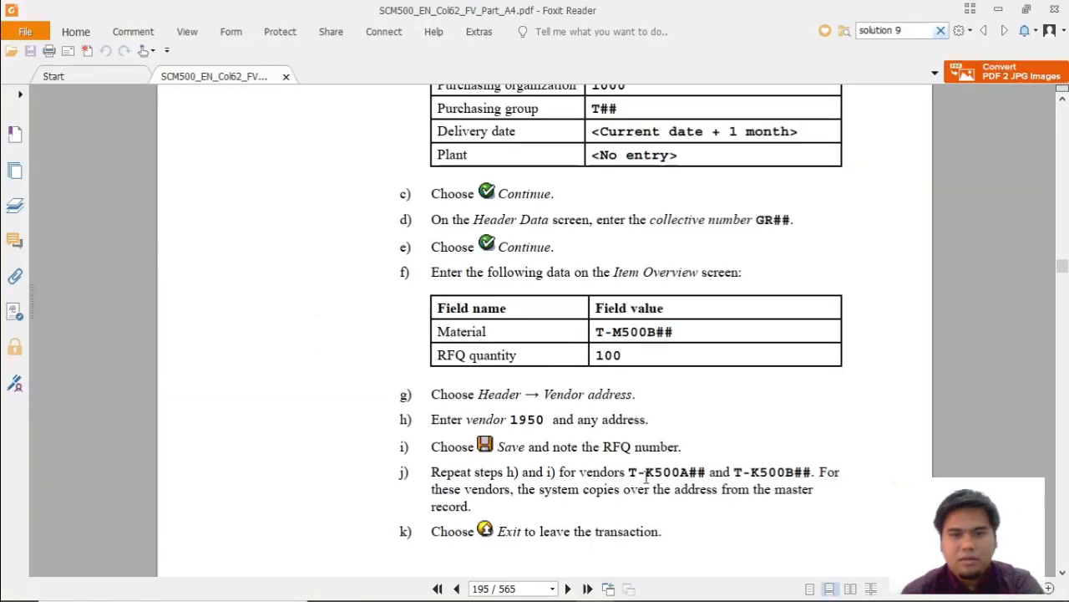
pyautogui.scroll(-5, 643, 482)
pyautogui.scroll(-10, 521, 401)
pyautogui.scroll(3, 524, 399)
pyautogui.scroll(-15, 524, 400)
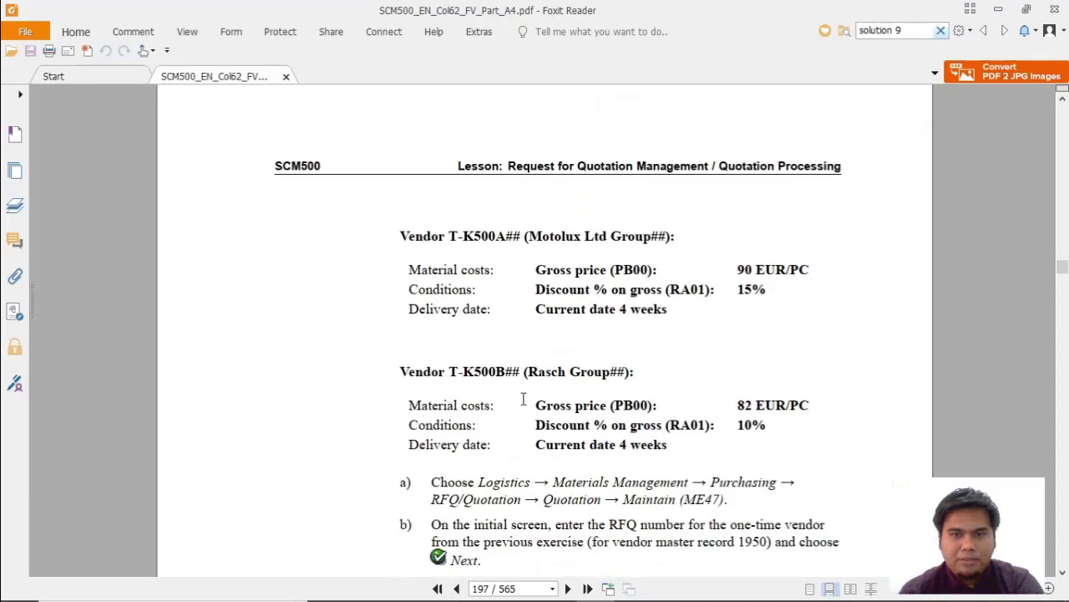
pyautogui.hotkey('alt', 'Tab')
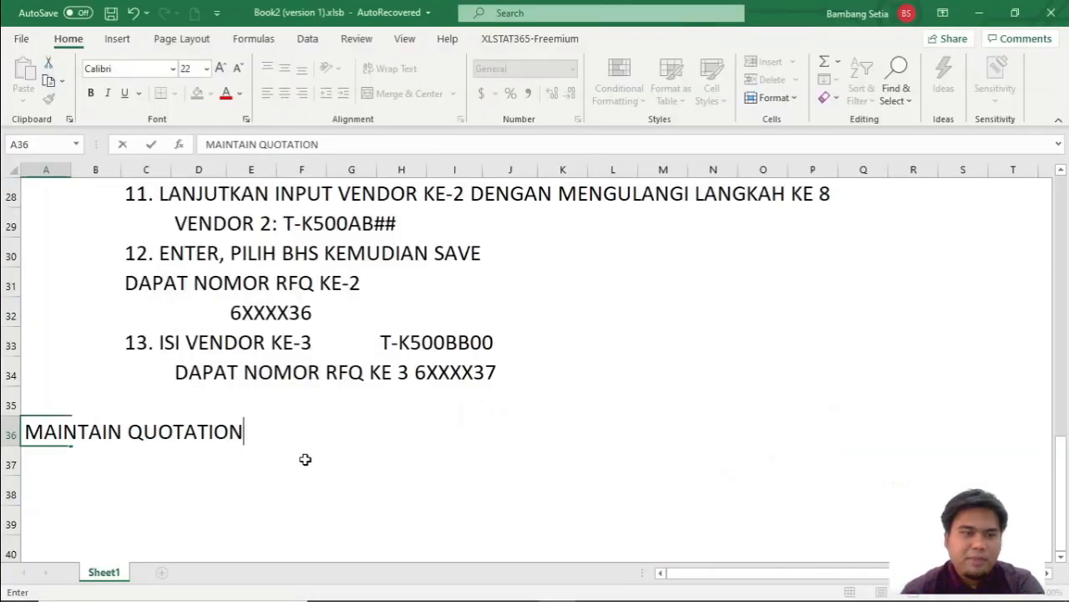
pyautogui.write('(ME47)')
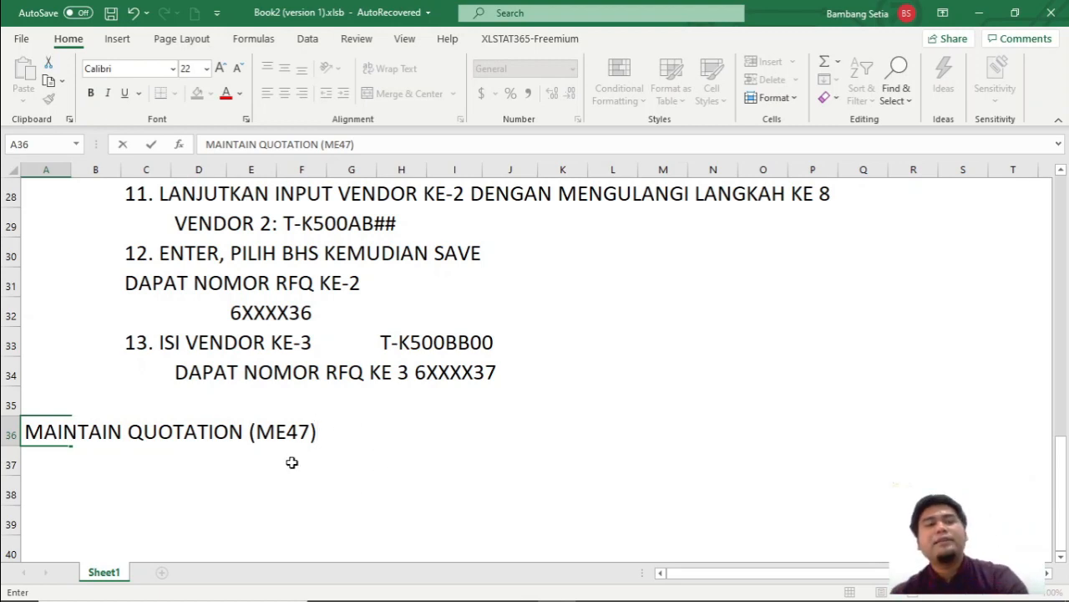
pyautogui.scroll(2, 302, 414)
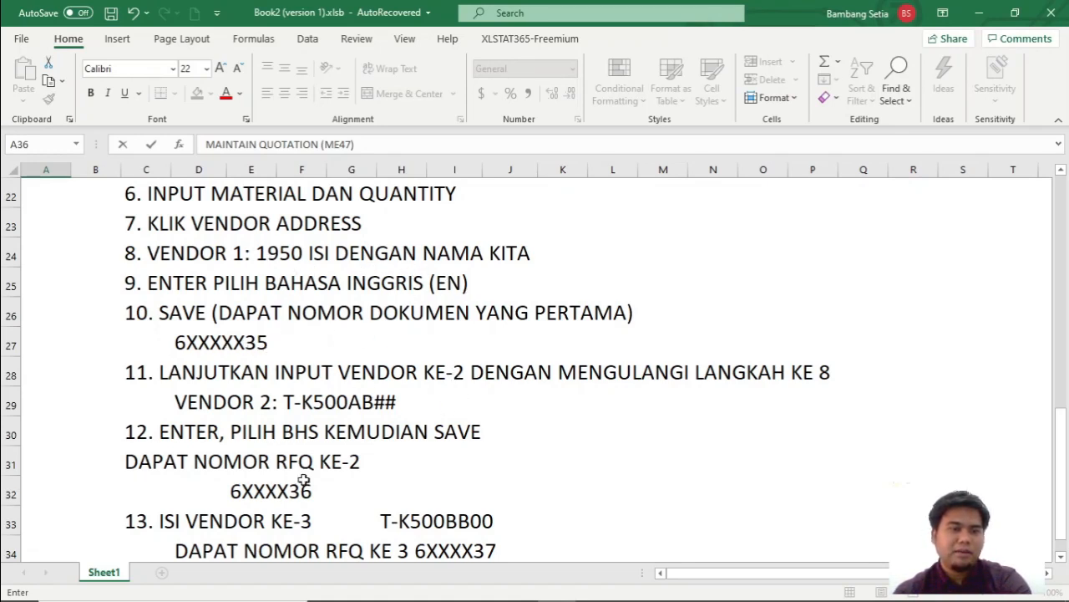
pyautogui.scroll(-5, 309, 477)
pyautogui.scroll(5, 422, 392)
pyautogui.scroll(6, 412, 391)
pyautogui.moveTo(153, 342); pyautogui.dragTo(433, 418)
pyautogui.hotkey('ctrl', 'c')
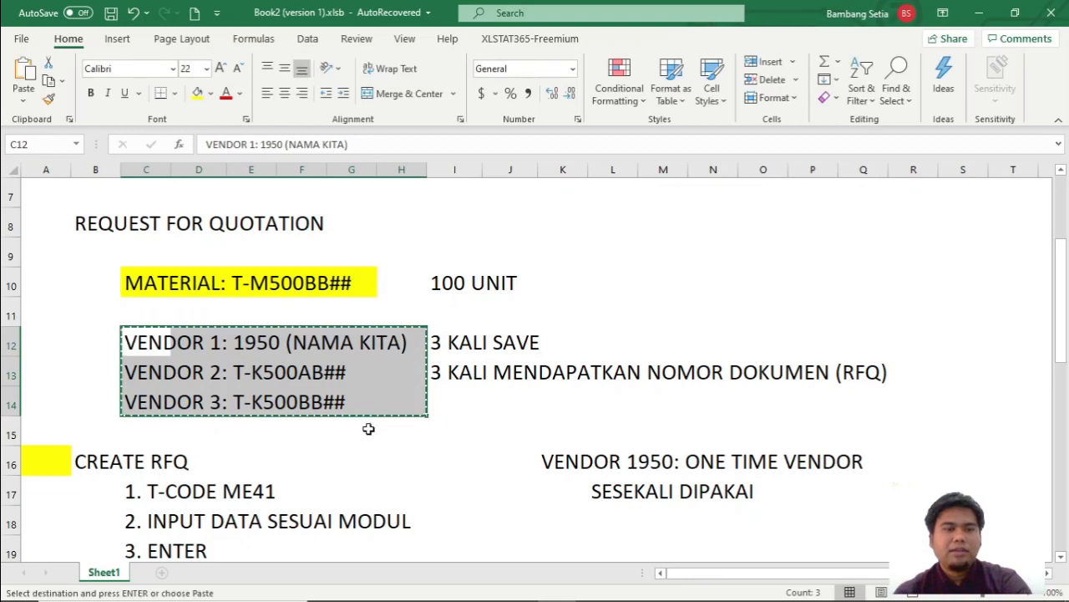
pyautogui.scroll(-12, 368, 428)
pyautogui.scroll(5, 294, 426)
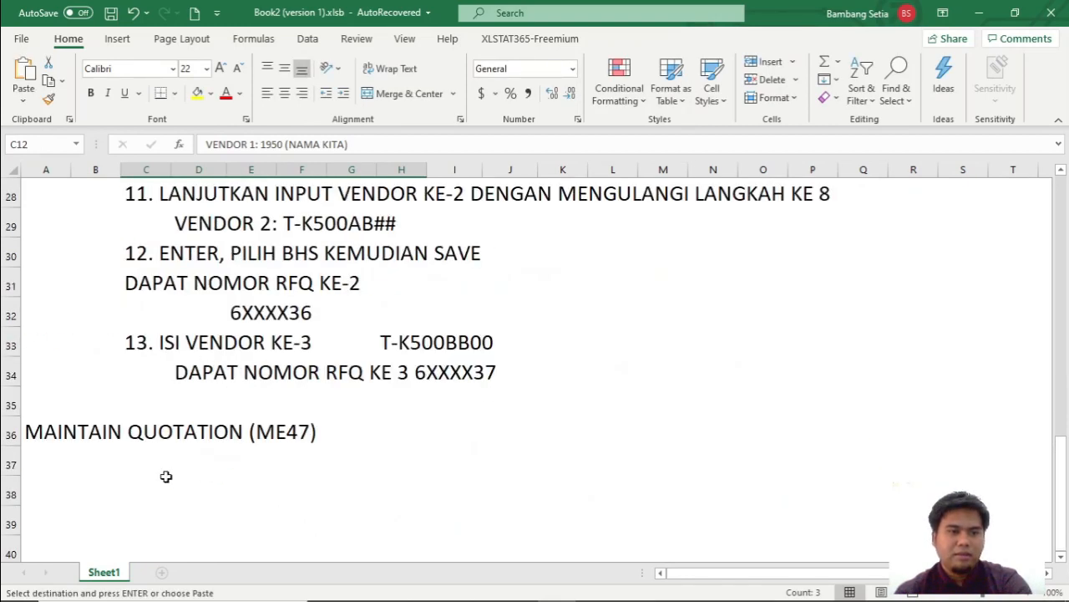
pyautogui.click(164, 478)
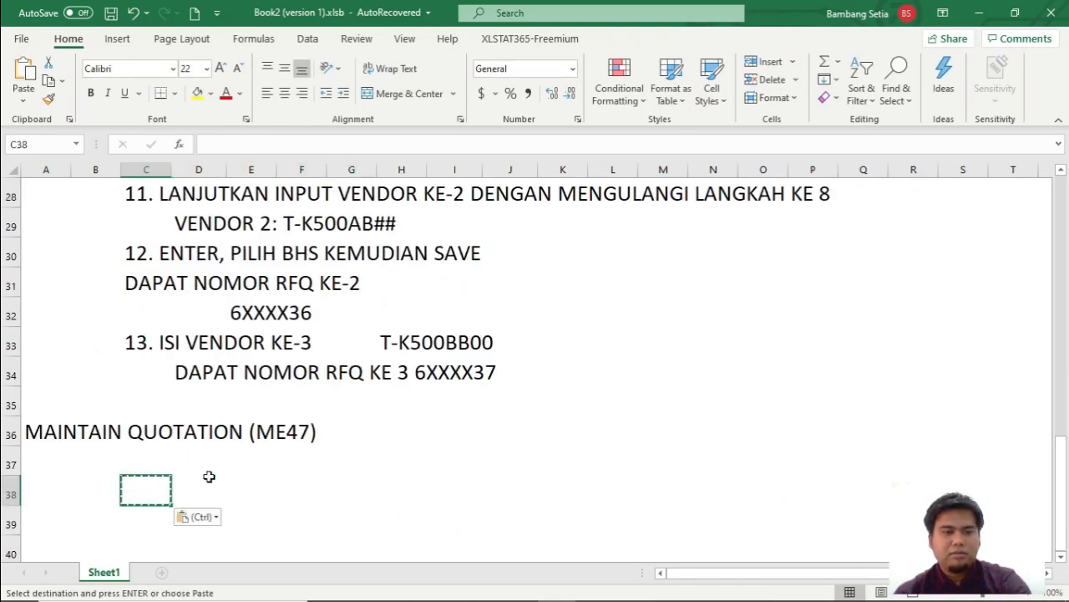
# Copy the three vendor lines in C12:H14 and paste them at cell C38 below the MAINTAIN QUOTATION heading.
pyautogui.scroll(9, 218, 459)
pyautogui.scroll(-3, 227, 392)
pyautogui.moveTo(142, 265); pyautogui.dragTo(381, 318)
pyautogui.hotkey('ctrl', 'v')
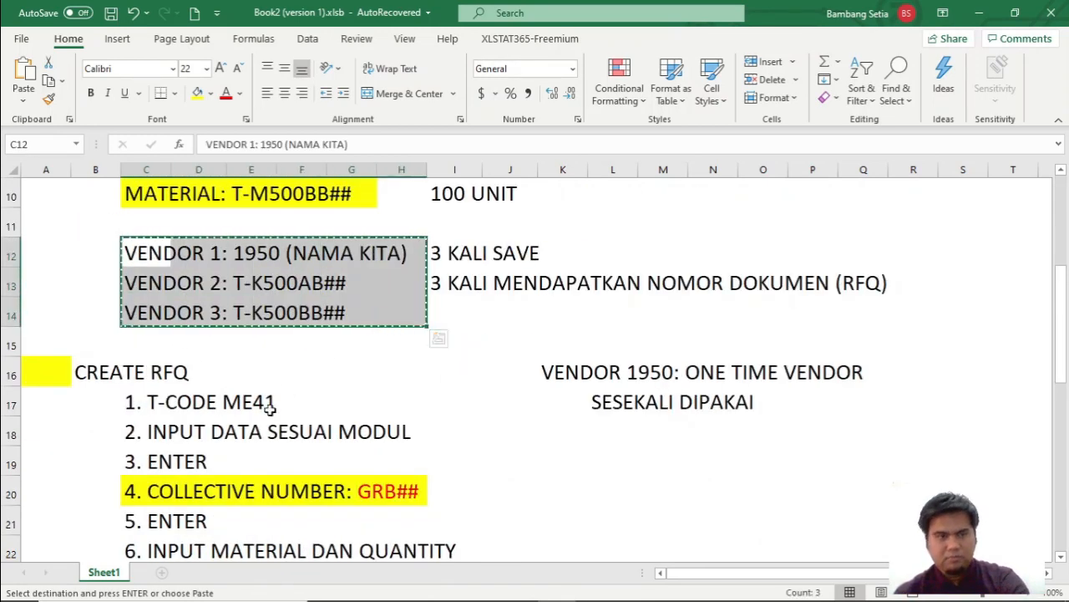
pyautogui.scroll(-15, 234, 442)
pyautogui.scroll(7, 235, 442)
pyautogui.click(148, 306)
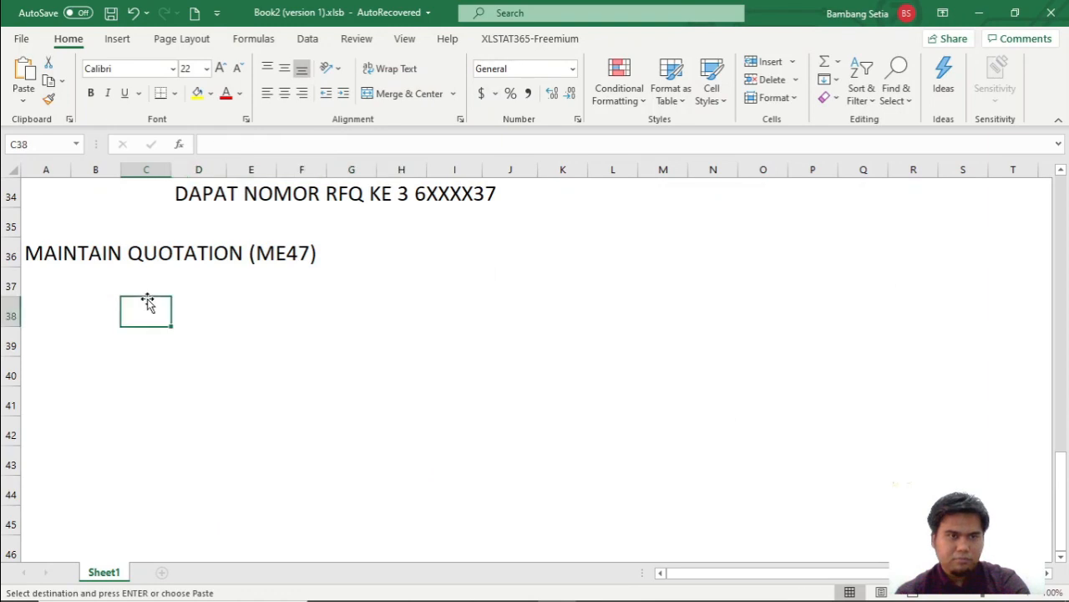
pyautogui.hotkey('ctrl', 'v')
# Enter 6XXX35 beside vendor 1 in cell J38 and copy it to cells J39 and J40 for the other two vendors.
pyautogui.click(511, 321)
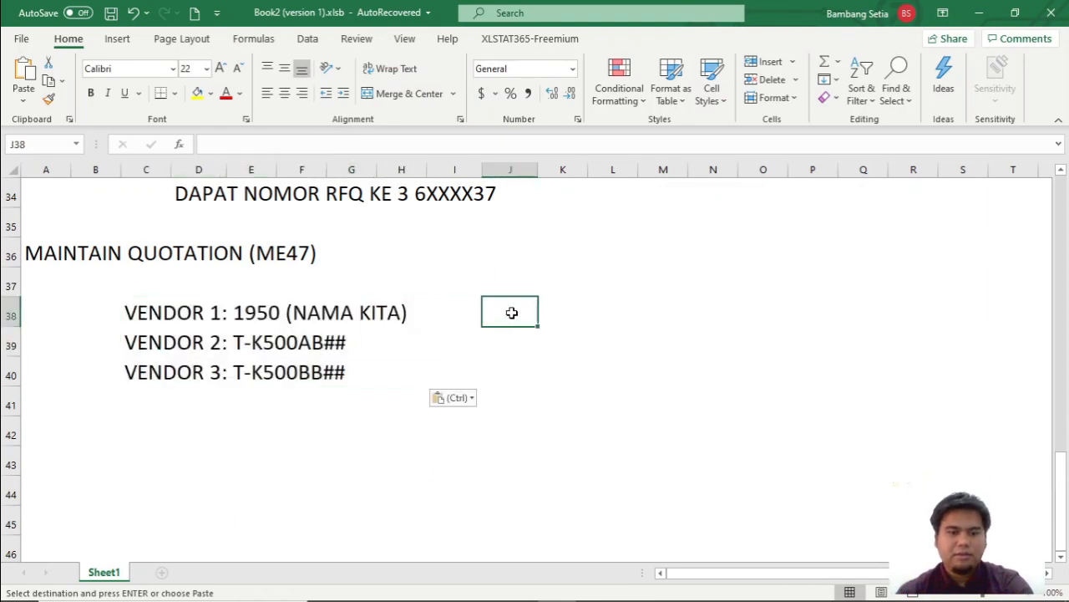
pyautogui.write('6XXX')
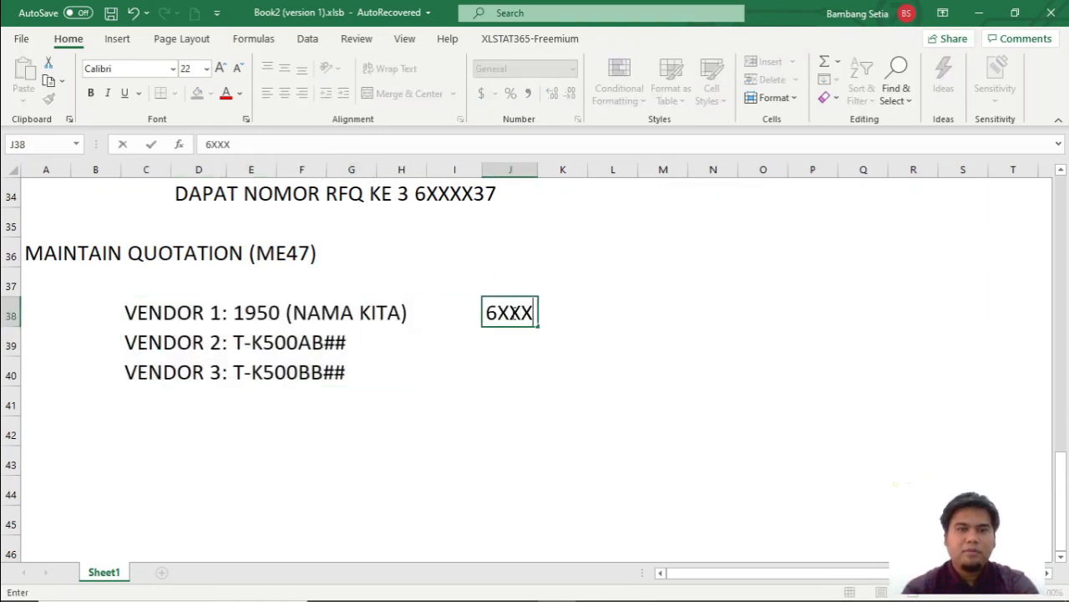
pyautogui.write('35')
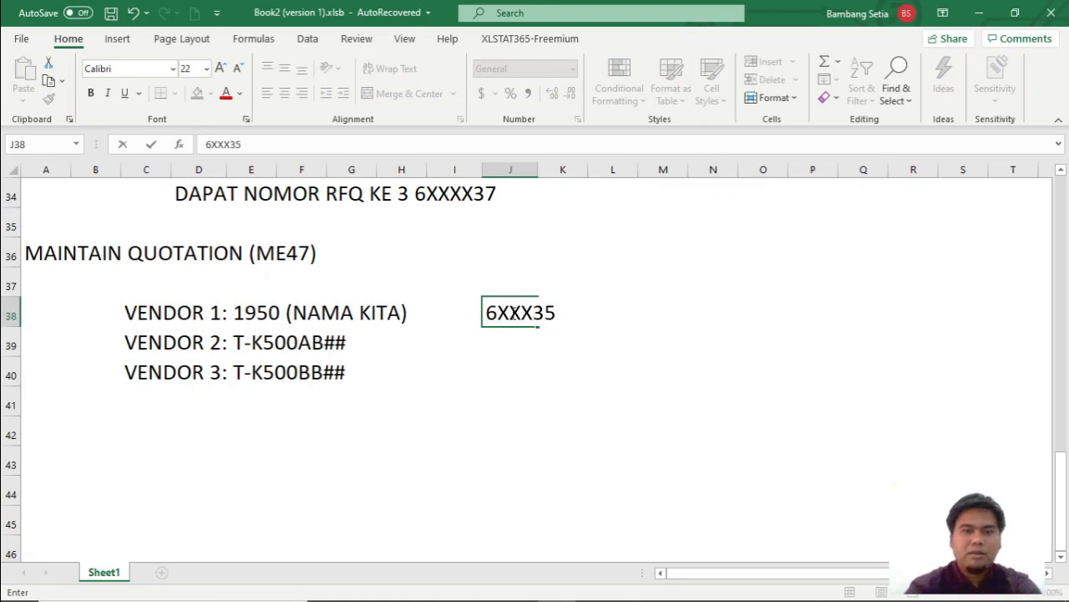
pyautogui.moveTo(576, 311); pyautogui.dragTo(463, 310)
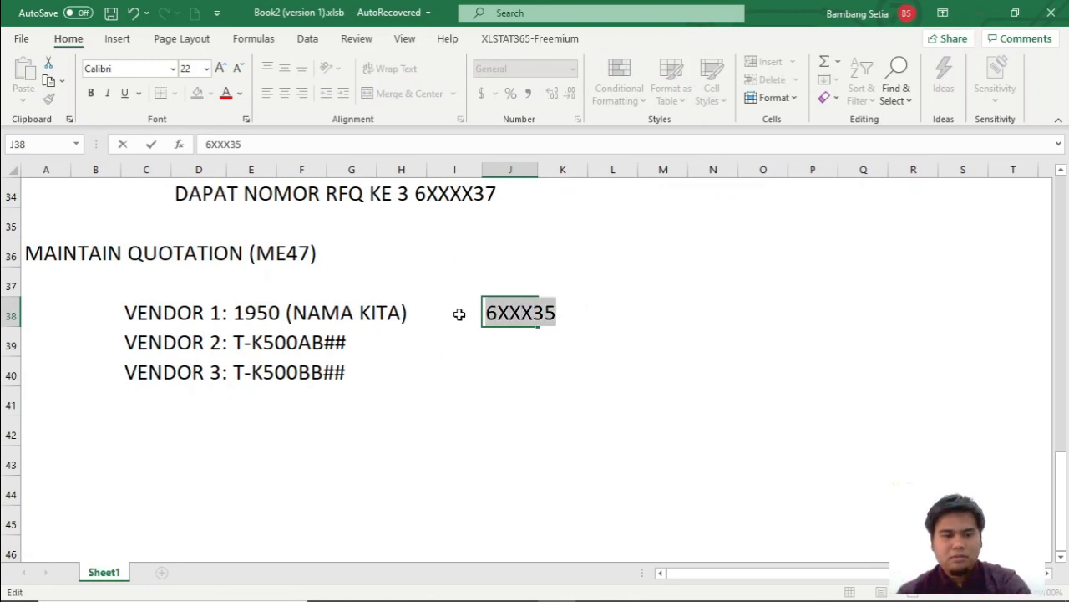
pyautogui.click(499, 348)
pyautogui.hotkey('ctrl', 'v')
pyautogui.click(494, 372)
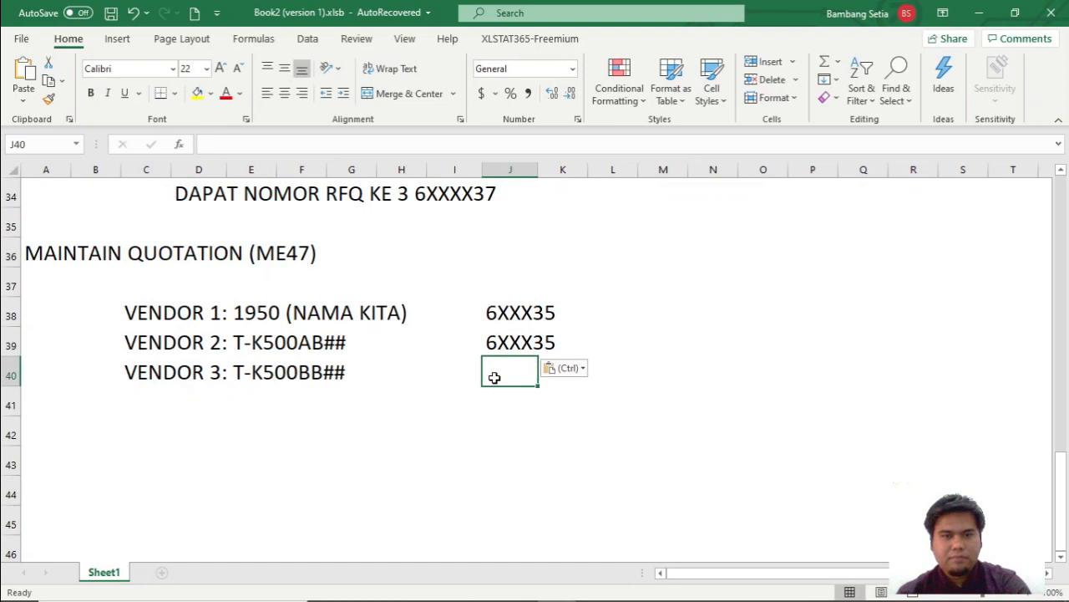
pyautogui.hotkey('ctrl', 'v')
# Change the RFQ number in cell J39 to 6XXX36 and the one in cell J40 to 6XXX37.
pyautogui.click(545, 346)
pyautogui.doubleClick(509, 343)
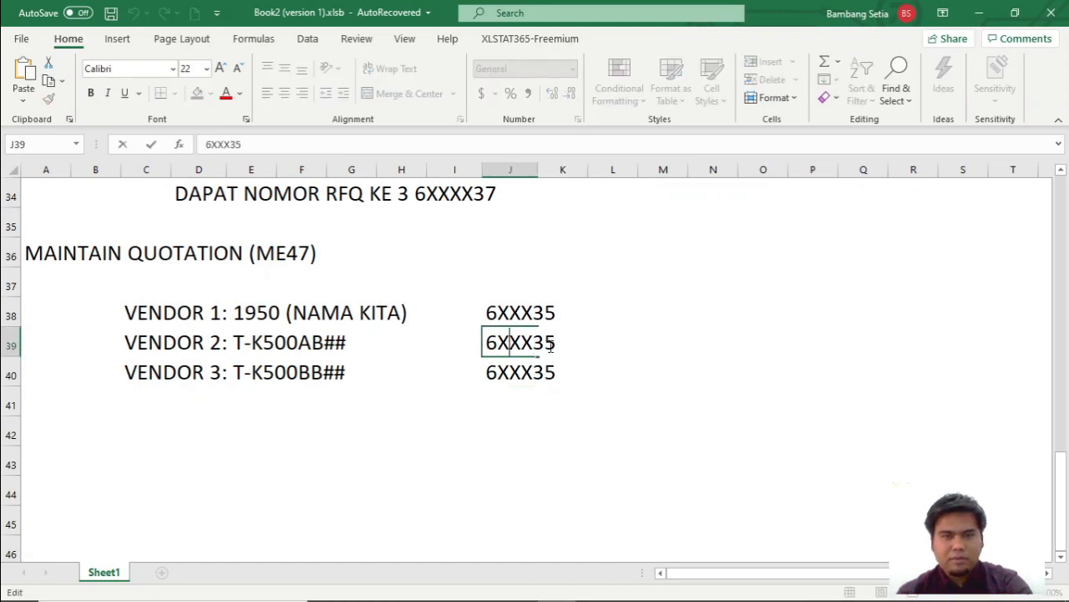
pyautogui.press('BackSpace')
pyautogui.write('6')
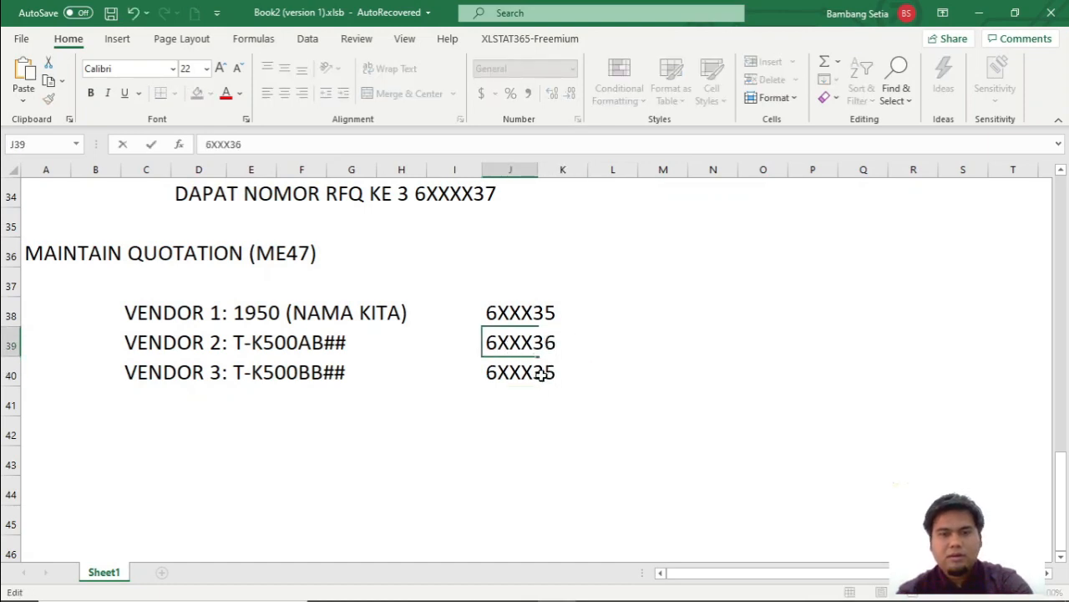
pyautogui.press('Return')
pyautogui.click(558, 374)
pyautogui.click(480, 377)
pyautogui.click(496, 377)
pyautogui.press('F2')
pyautogui.press('BackSpace')
pyautogui.write('7')
pyautogui.click(602, 374)
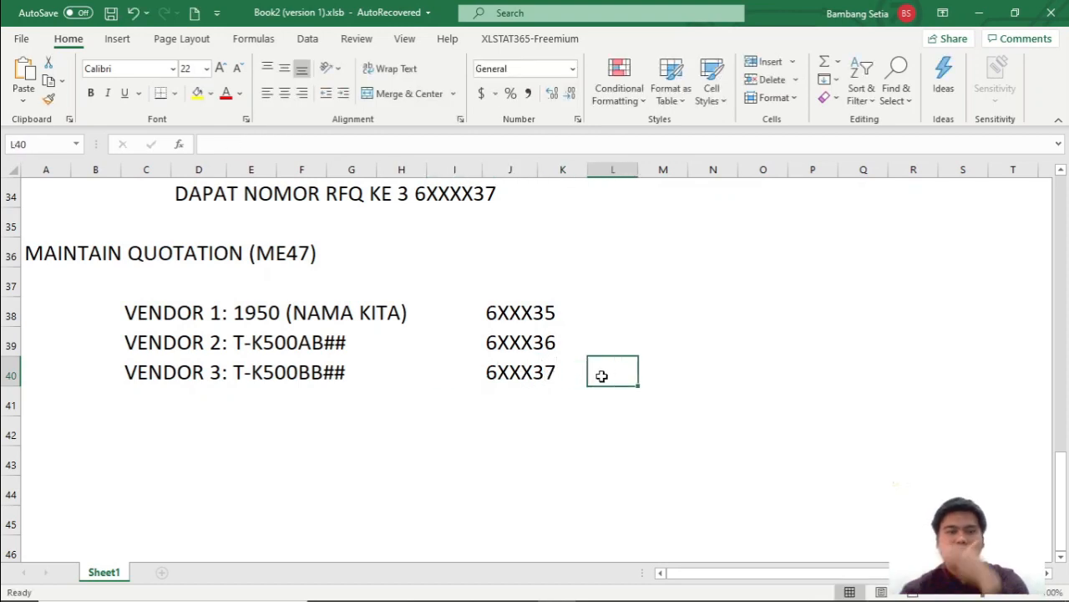
pyautogui.click(355, 406)
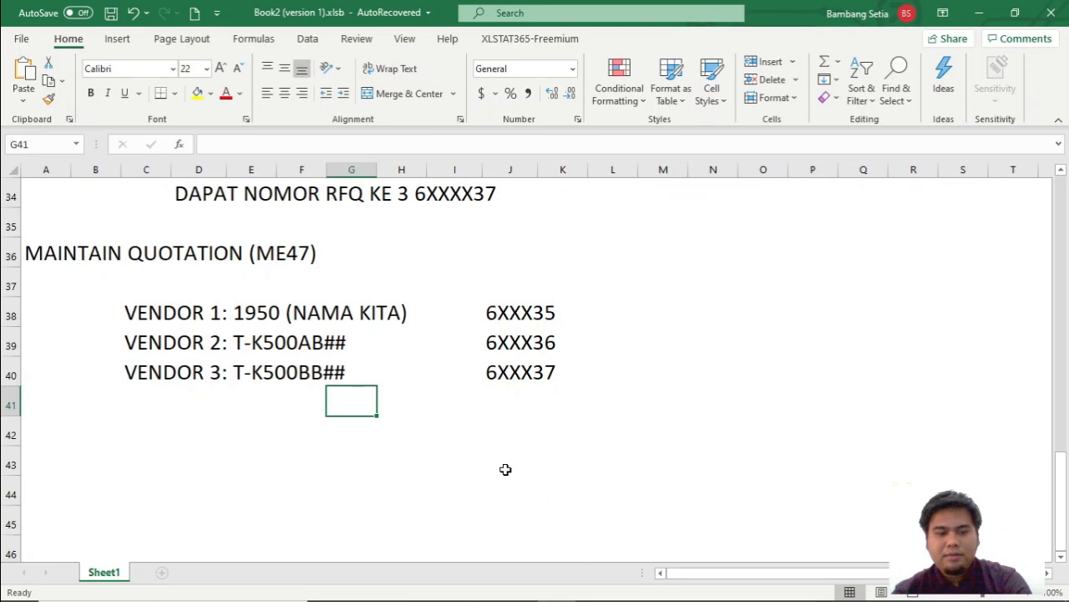
pyautogui.click(656, 312)
# Switch to SAP, leave the Create RFQ transaction with /N and start transaction ME47.
pyautogui.hotkey('alt', 'Tab')
pyautogui.hotkey('alt', 'Tab')
pyautogui.click(121, 87)
pyautogui.write('/N')
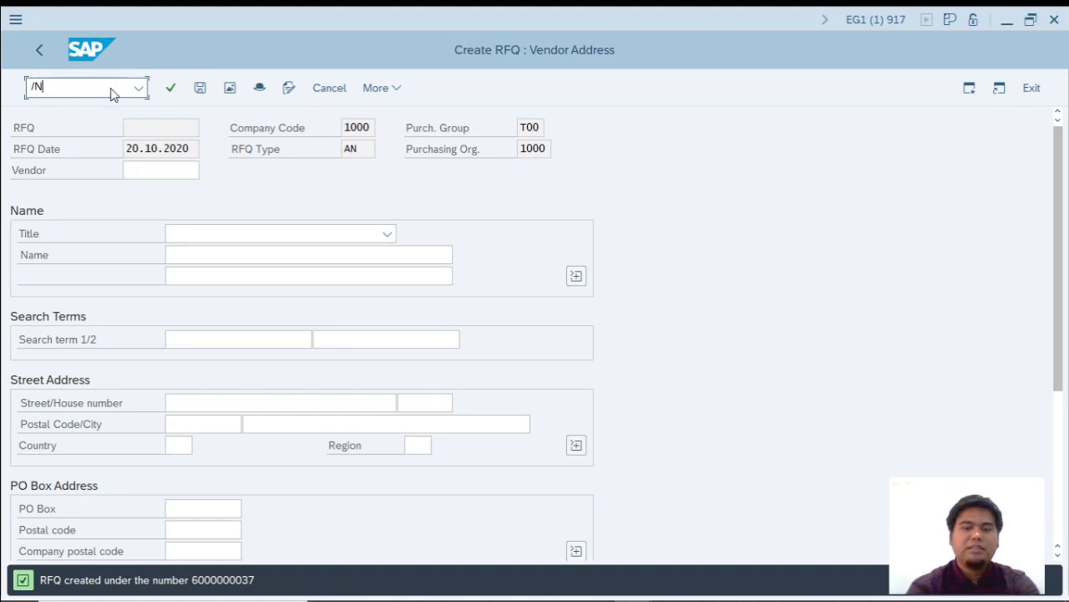
pyautogui.press('Return')
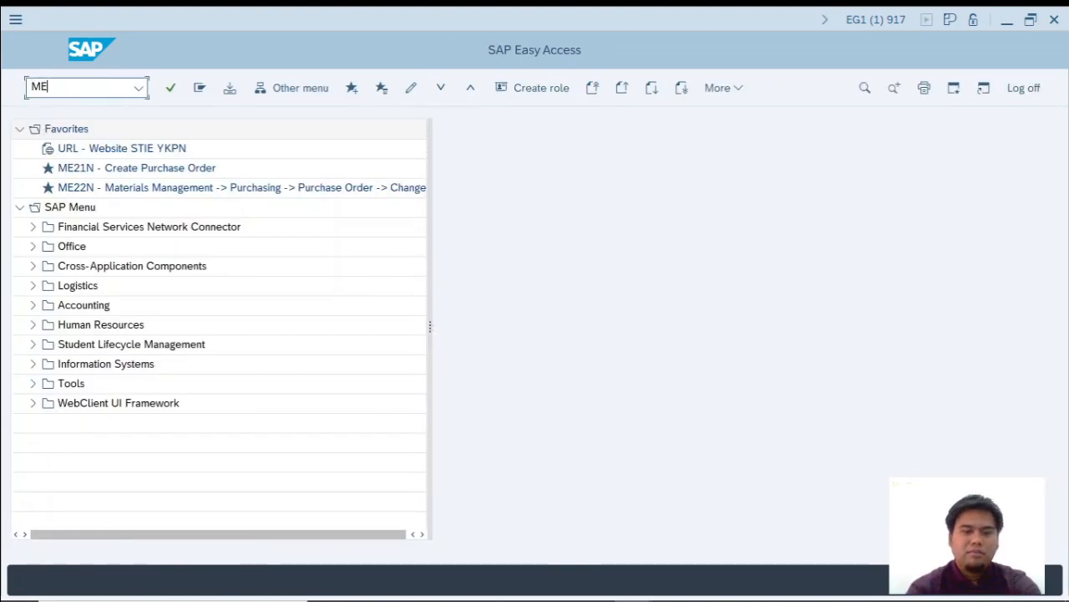
pyautogui.press('Return')
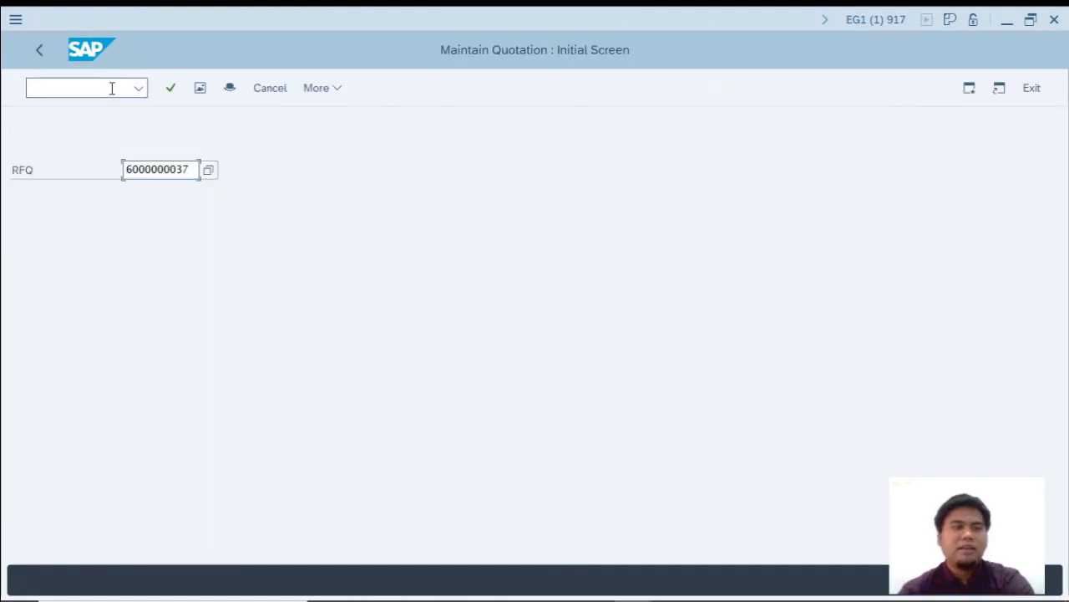
# Search the RFQ numbers by vendor 1950 and close the result list without choosing an entry.
pyautogui.click(209, 172)
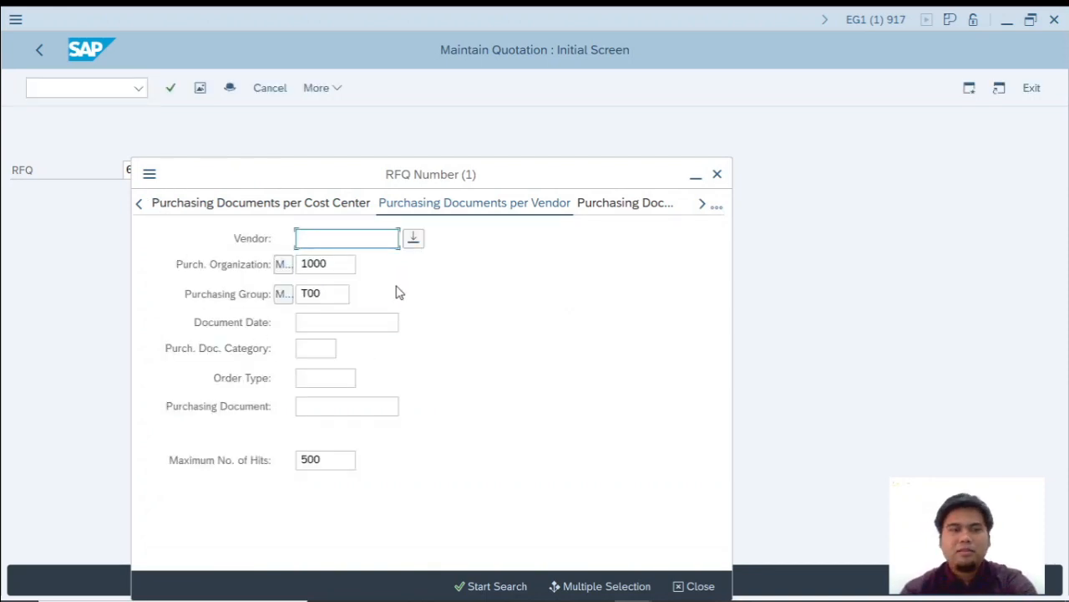
pyautogui.write('19')
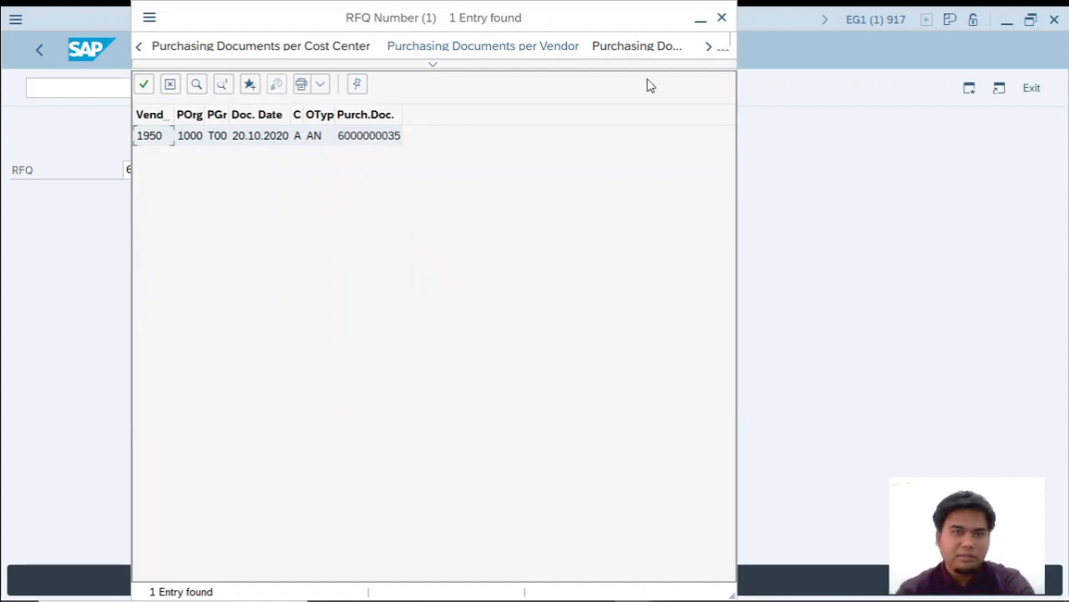
pyautogui.click(721, 17)
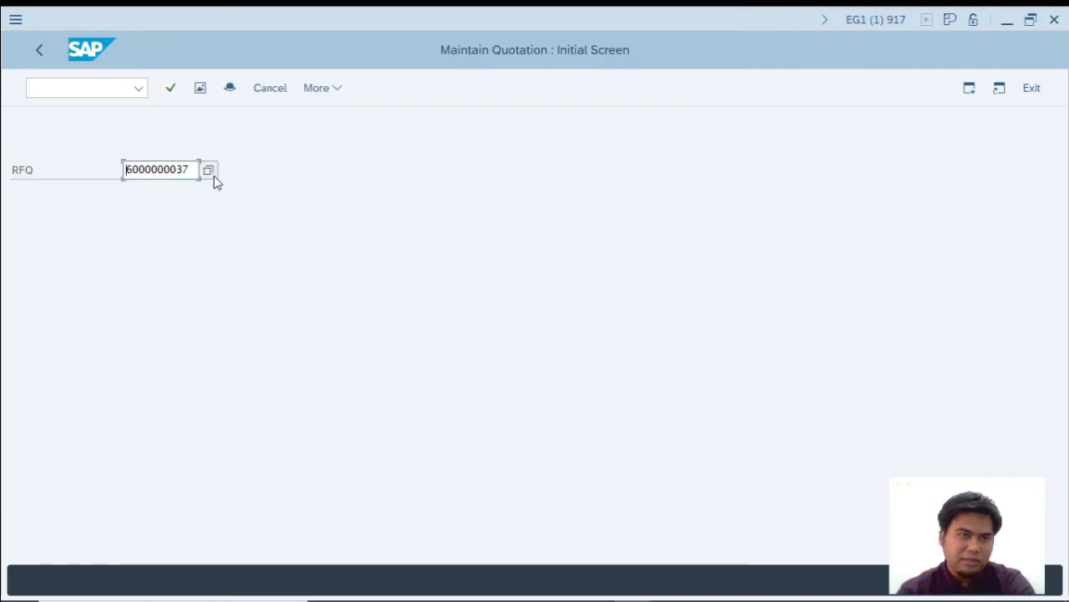
# Replace the RFQ number with * and search the purchasing documents for material T-M500BB00.
pyautogui.moveTo(197, 170); pyautogui.dragTo(150, 169)
pyautogui.press('BackSpace')
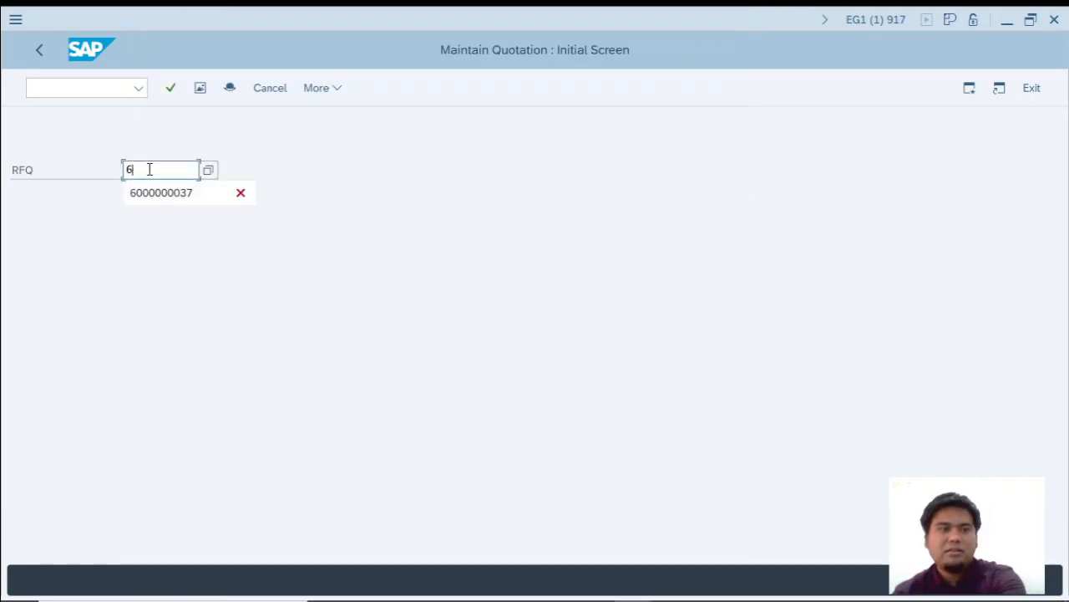
pyautogui.write('*')
pyautogui.click(212, 170)
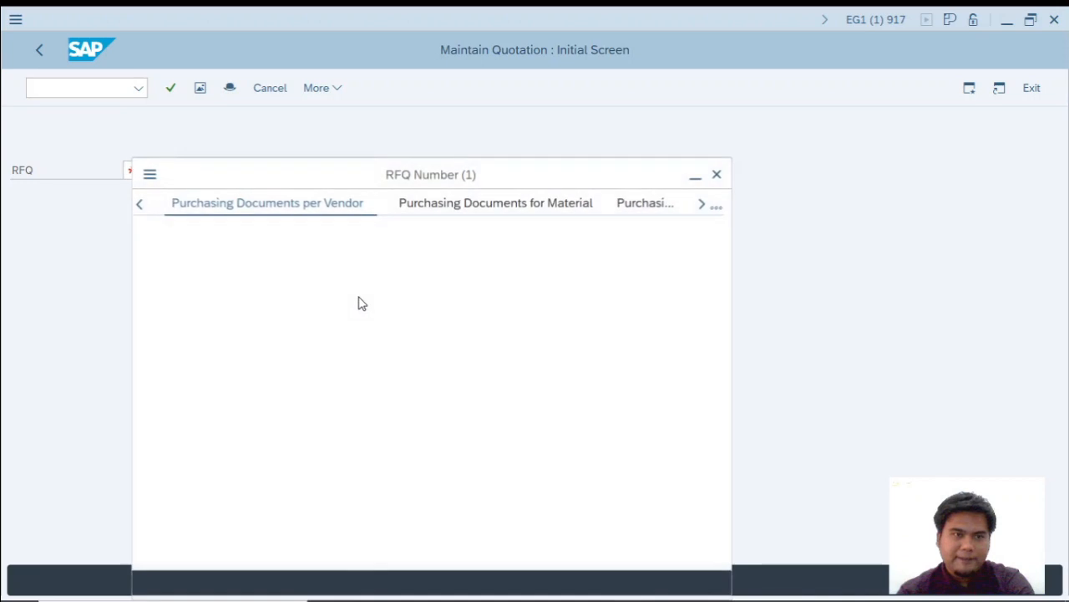
pyautogui.click(716, 207)
pyautogui.click(725, 364)
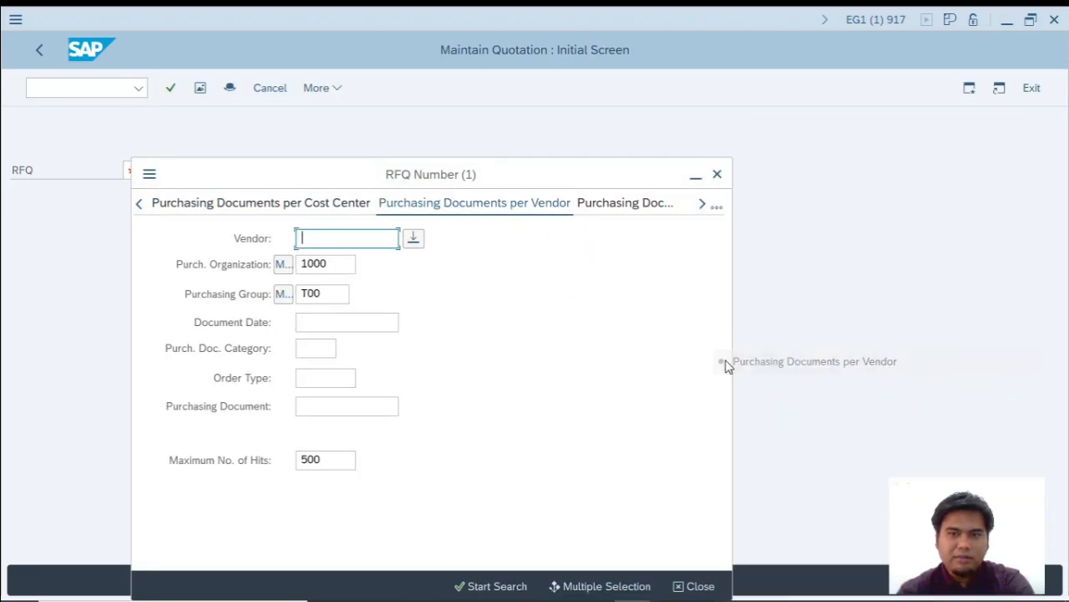
pyautogui.write('T-')
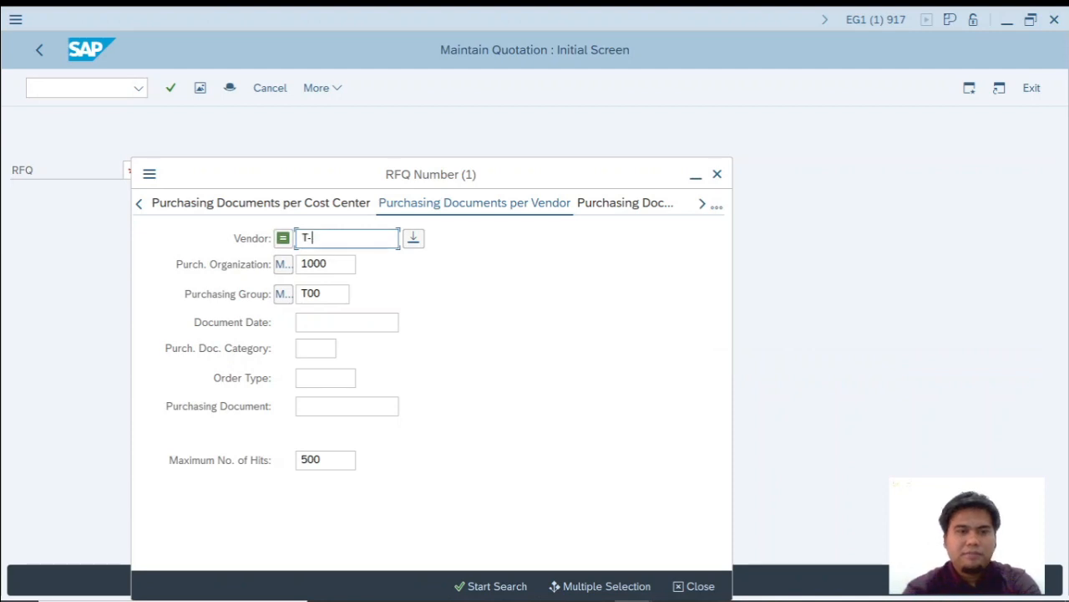
pyautogui.press('BackSpace')
pyautogui.press('BackSpace')
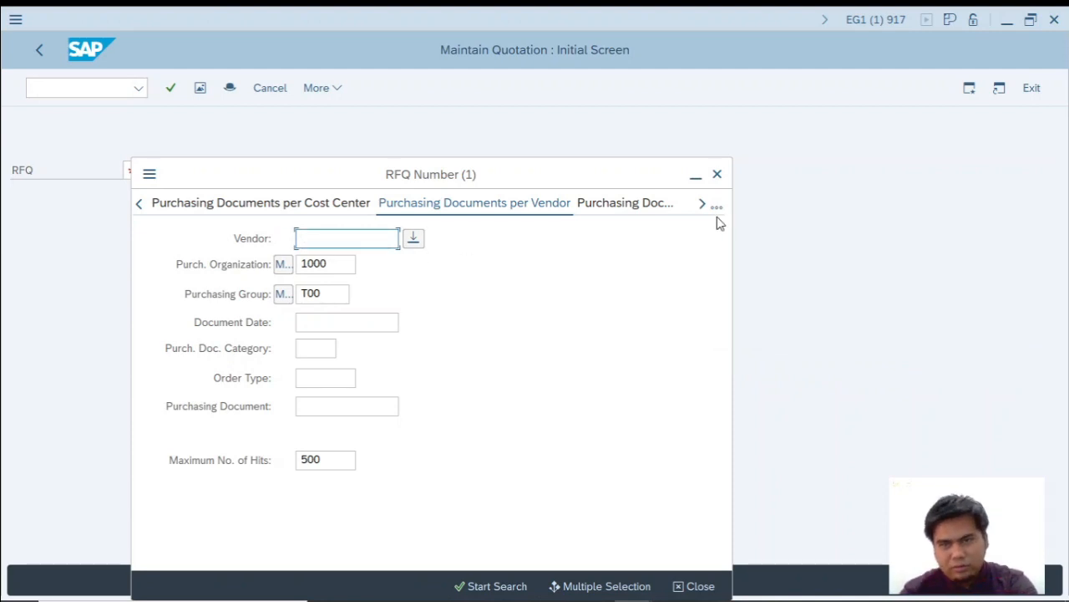
pyautogui.click(717, 209)
pyautogui.click(866, 402)
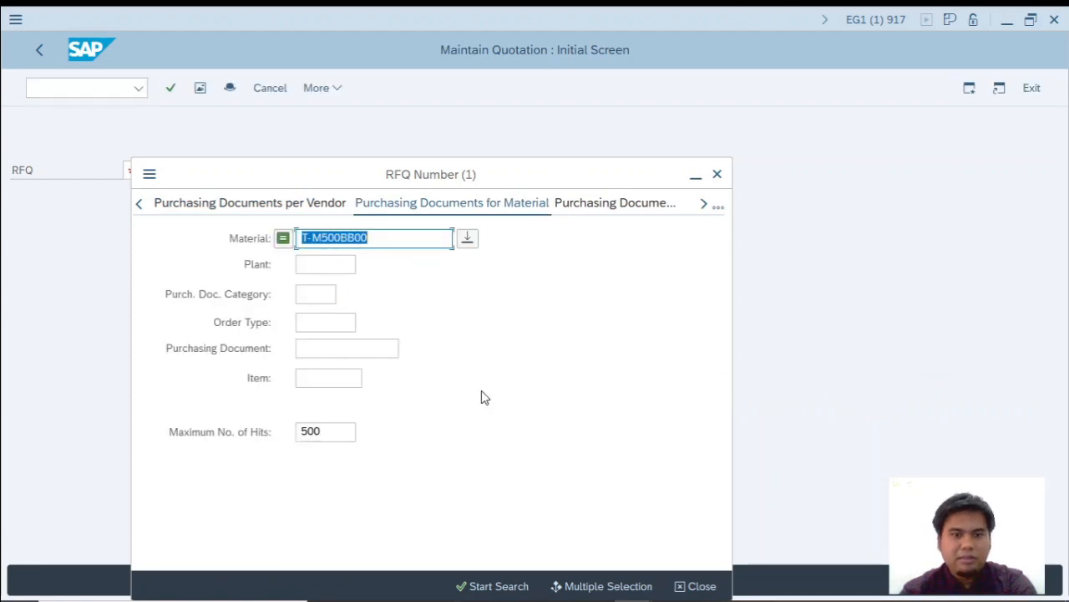
pyautogui.press('Return')
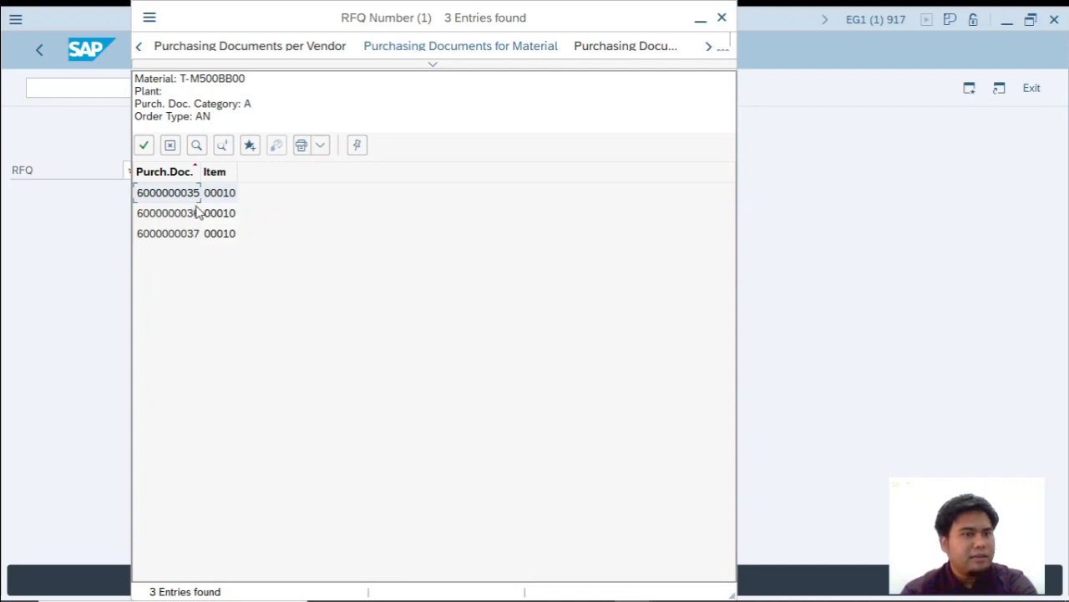
pyautogui.hotkey('alt', 'Tab')
pyautogui.hotkey('alt', 'Tab')
pyautogui.hotkey('alt', 'Tab')
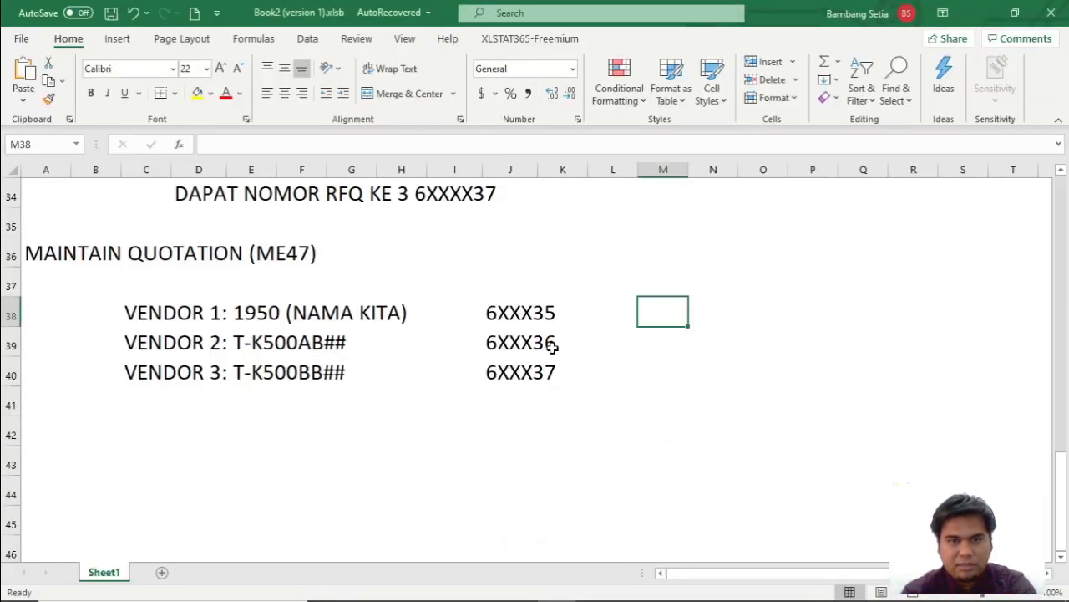
pyautogui.hotkey('alt', 'Tab')
pyautogui.hotkey('alt', 'Tab')
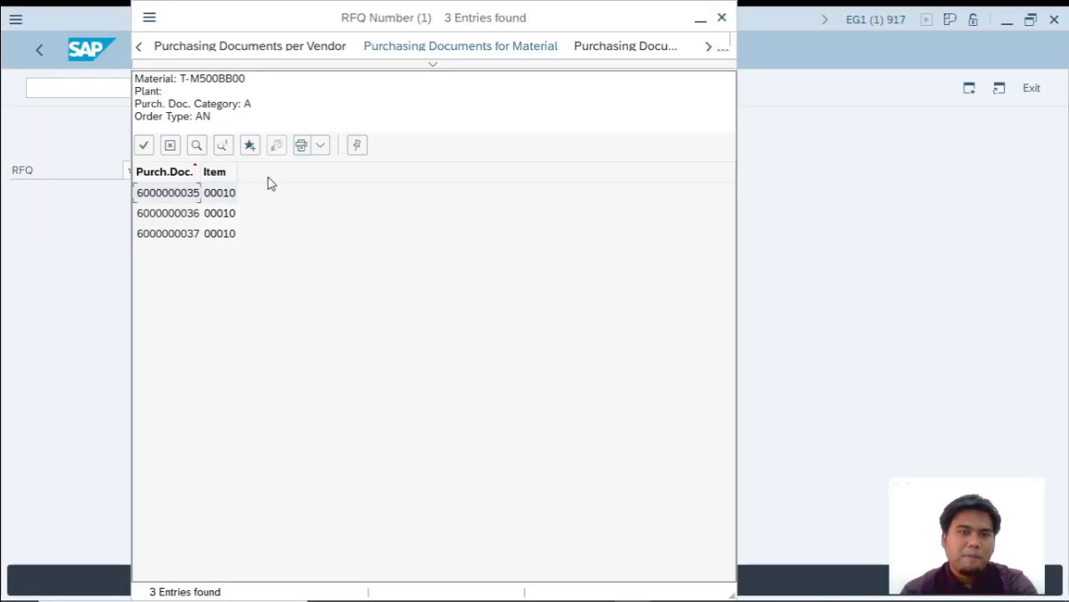
pyautogui.doubleClick(176, 198)
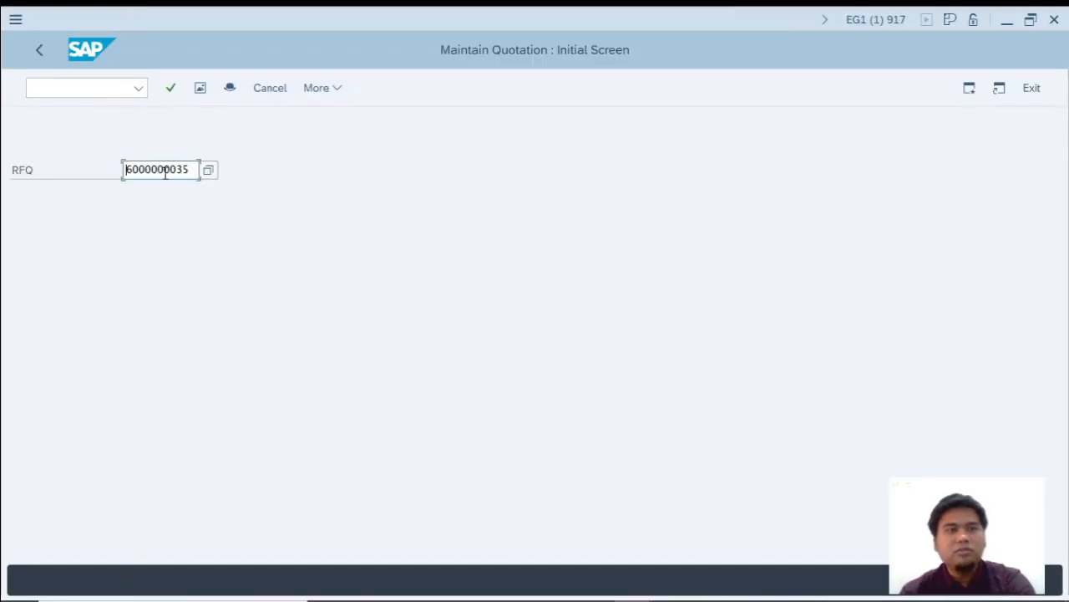
pyautogui.press('Return')
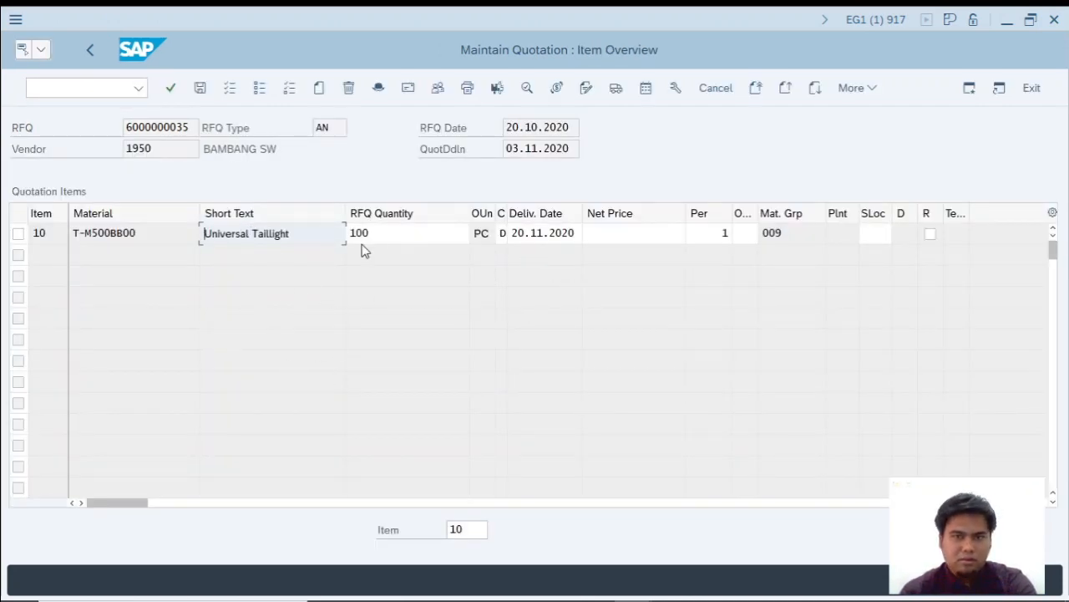
# Look up the one-time vendor's price, conditions and delivery date in the SCM500 PDF and return to the quotation in SAP.
pyautogui.hotkey('alt', 'Tab')
pyautogui.hotkey('alt', 'Tab')
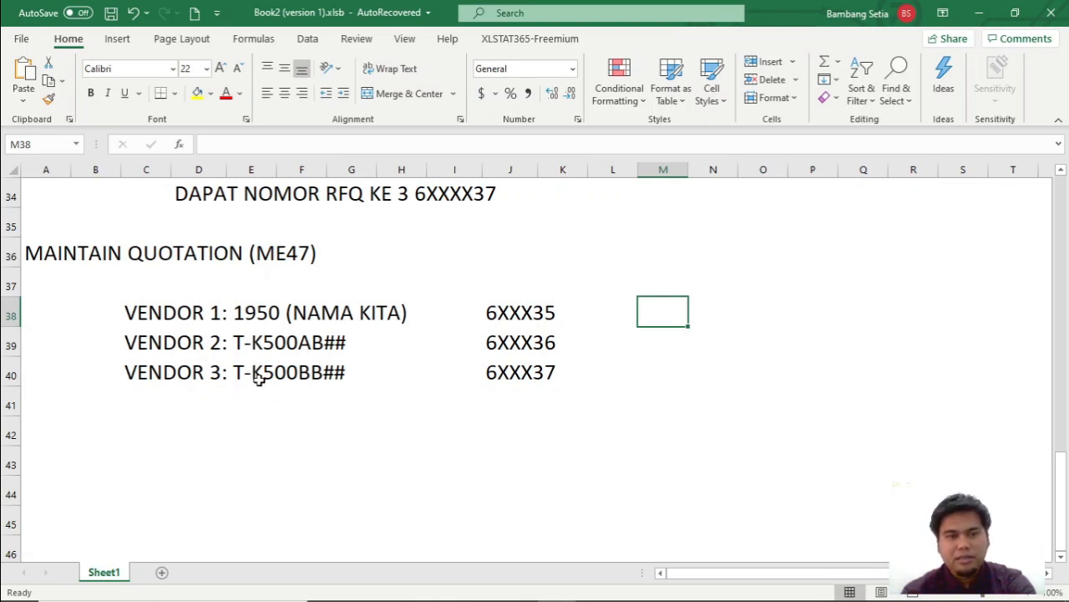
pyautogui.hotkey('alt', 'Tab')
pyautogui.hotkey('alt', 'Tab')
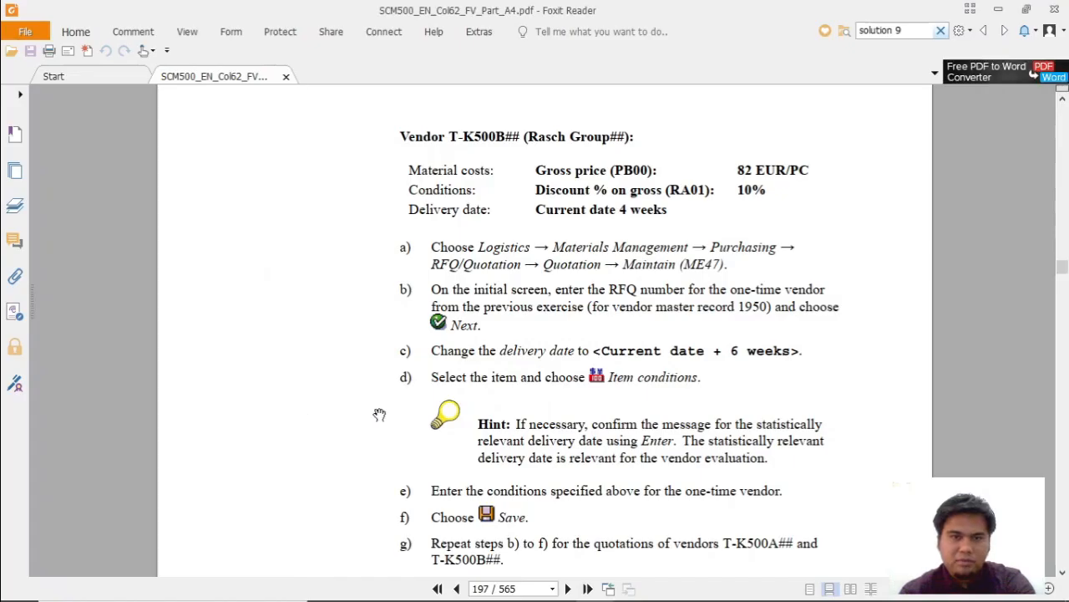
pyautogui.scroll(8, 614, 376)
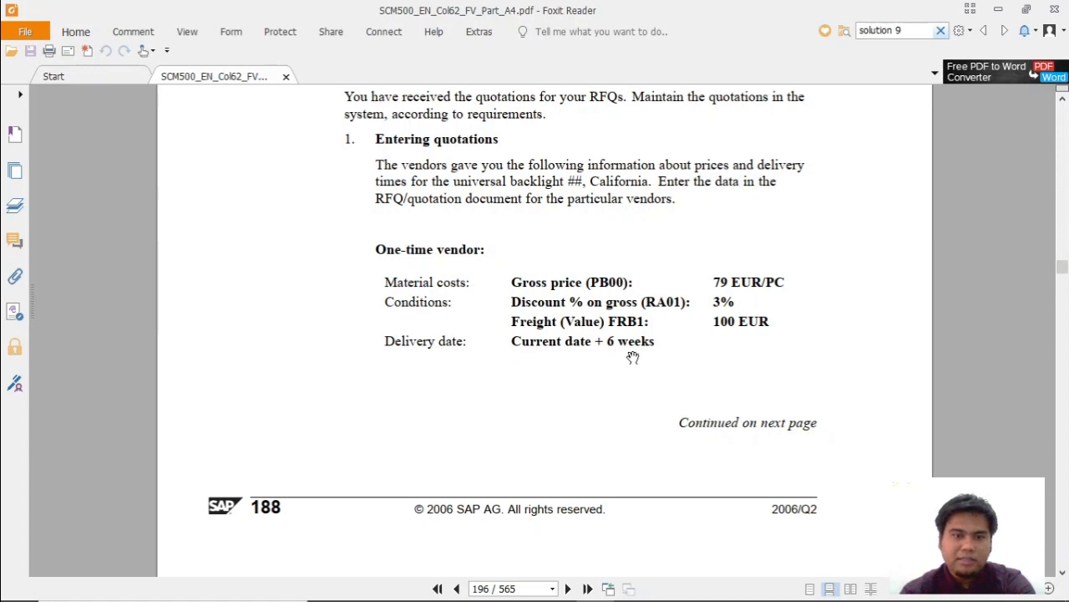
pyautogui.hotkey('alt', 'Tab')
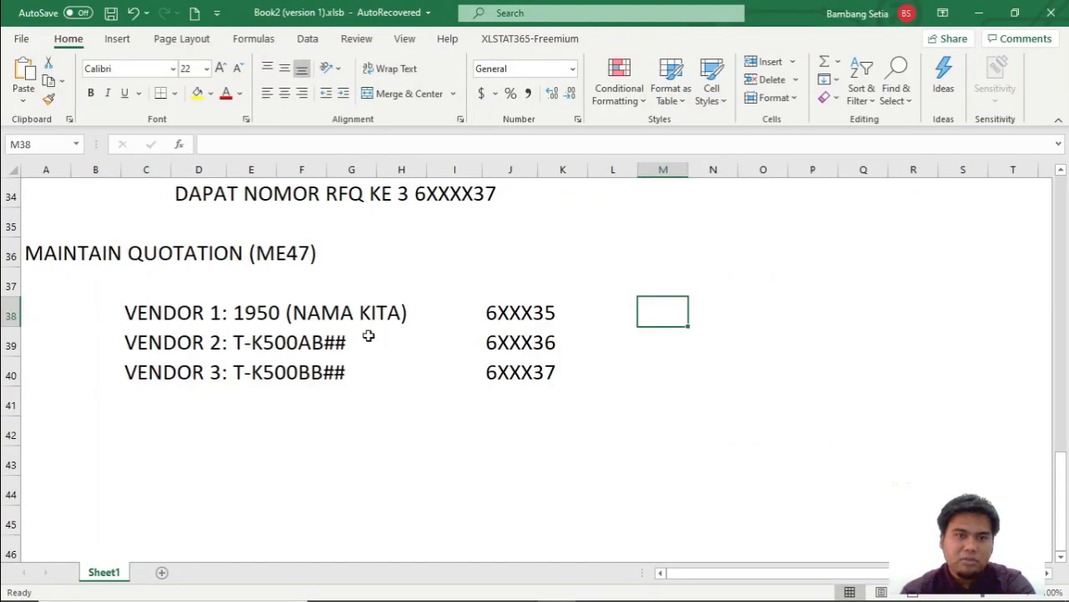
pyautogui.hotkey('alt', 'Tab')
pyautogui.hotkey('alt', 'Tab')
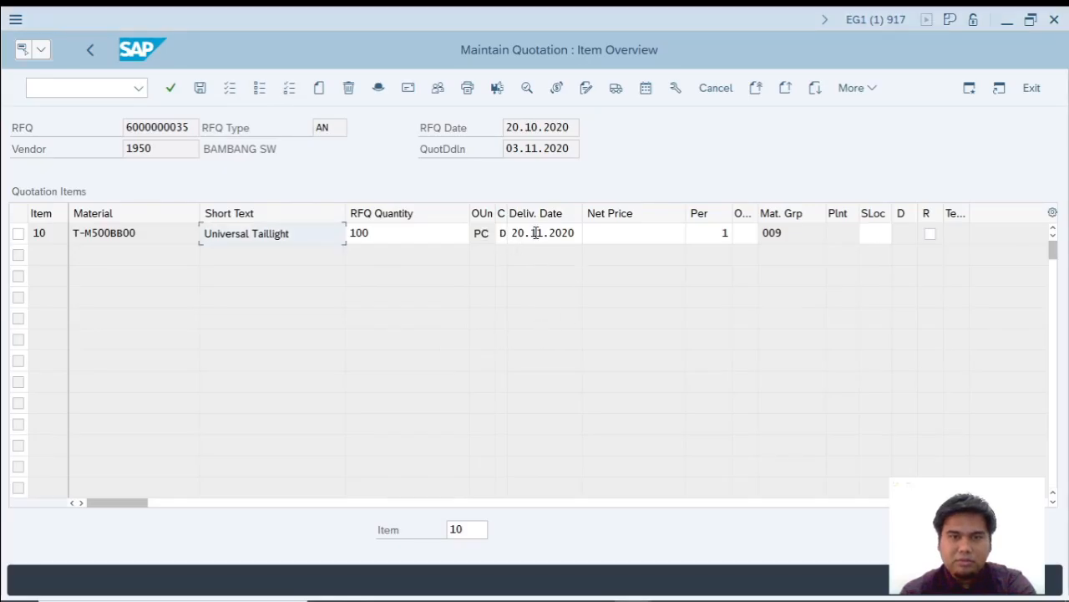
# Check the one-time vendor's delivery lead time in the SCM500 PDF and set item 10's delivery date to 01.12.2020 in SAP.
pyautogui.click(536, 233)
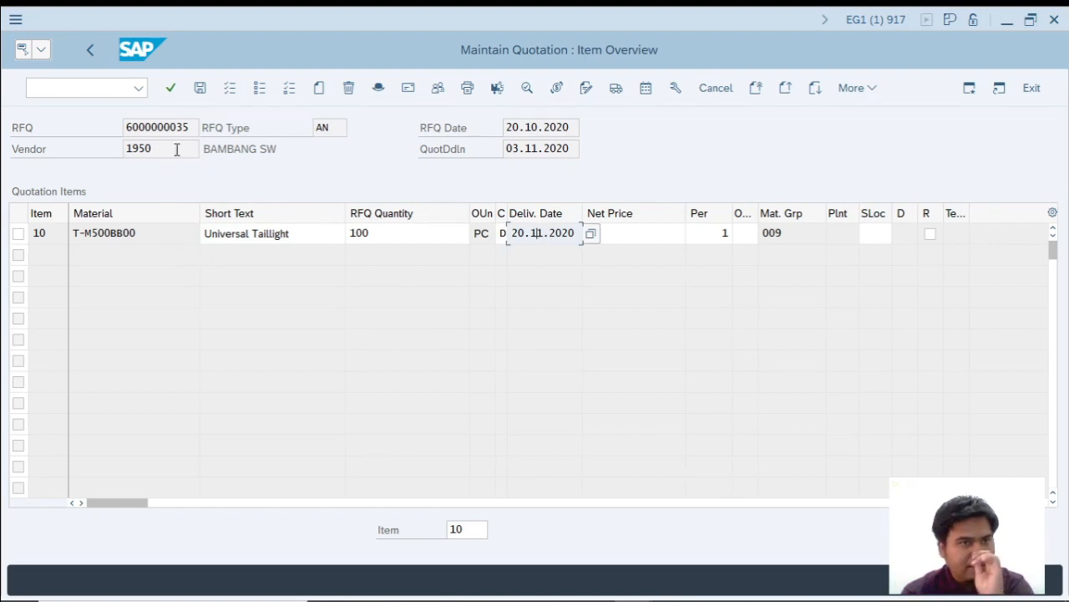
pyautogui.moveTo(280, 152); pyautogui.dragTo(68, 158)
pyautogui.click(577, 239)
pyautogui.click(589, 235)
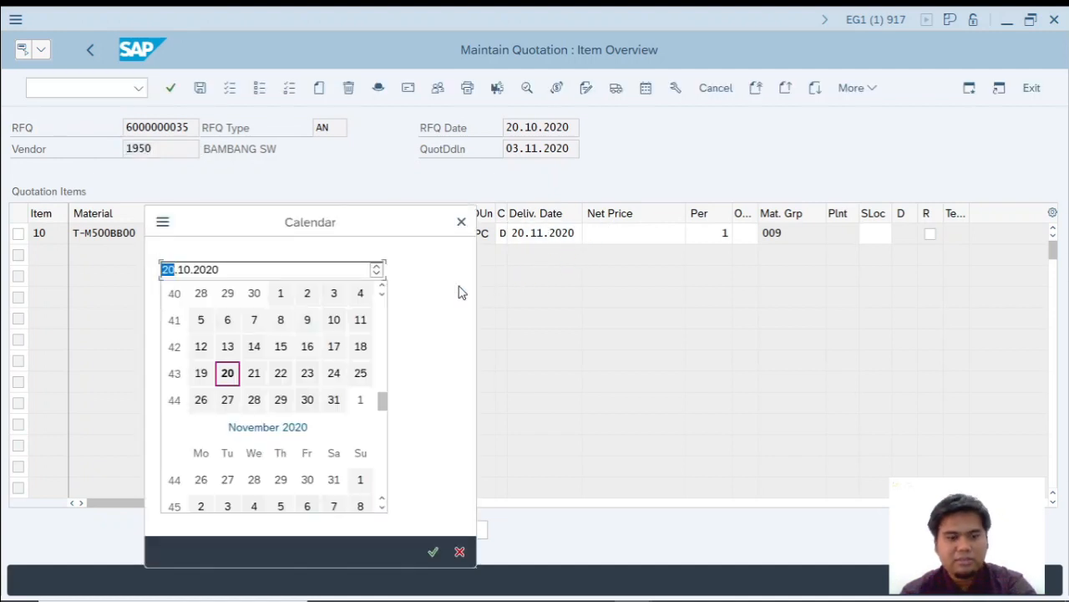
pyautogui.hotkey('alt', 'Tab')
pyautogui.hotkey('alt', 'Tab')
pyautogui.press('Tab')
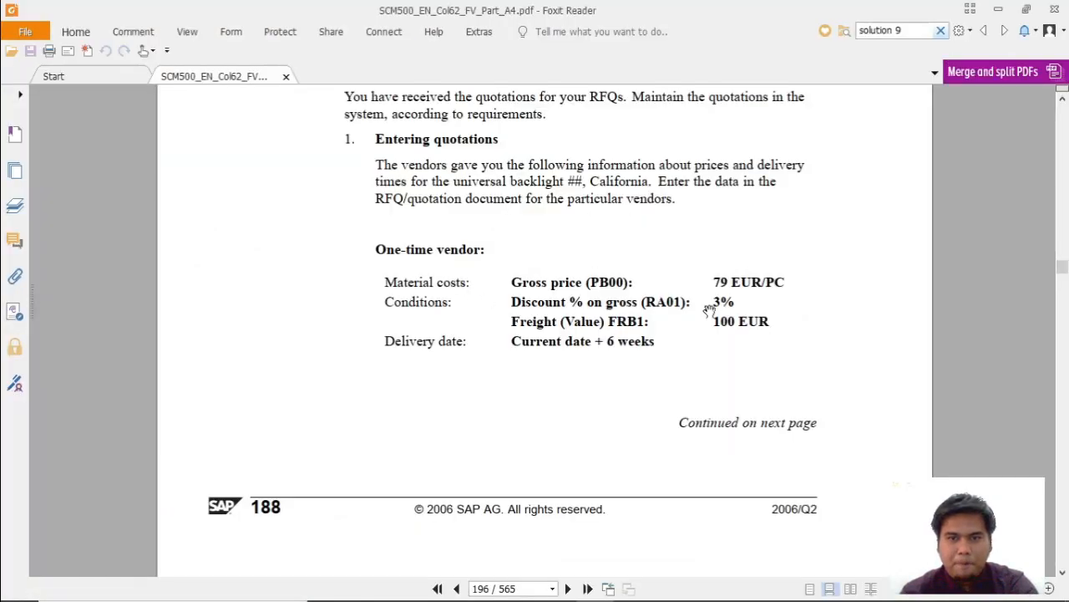
pyautogui.hotkey('alt', 'Tab')
pyautogui.hotkey('alt', 'Tab')
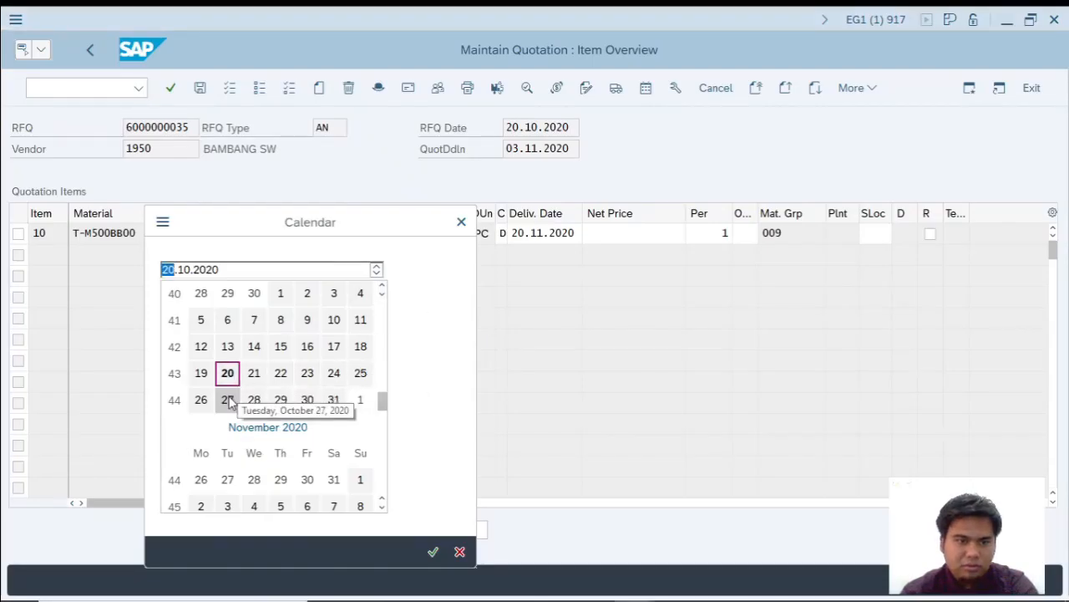
pyautogui.scroll(-3, 230, 458)
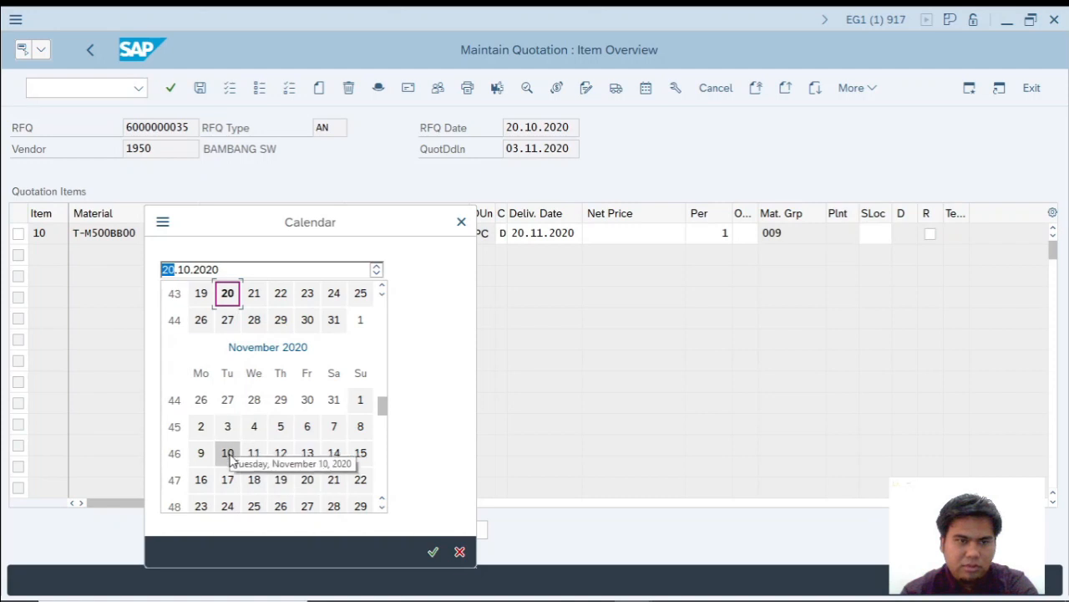
pyautogui.scroll(-3, 231, 455)
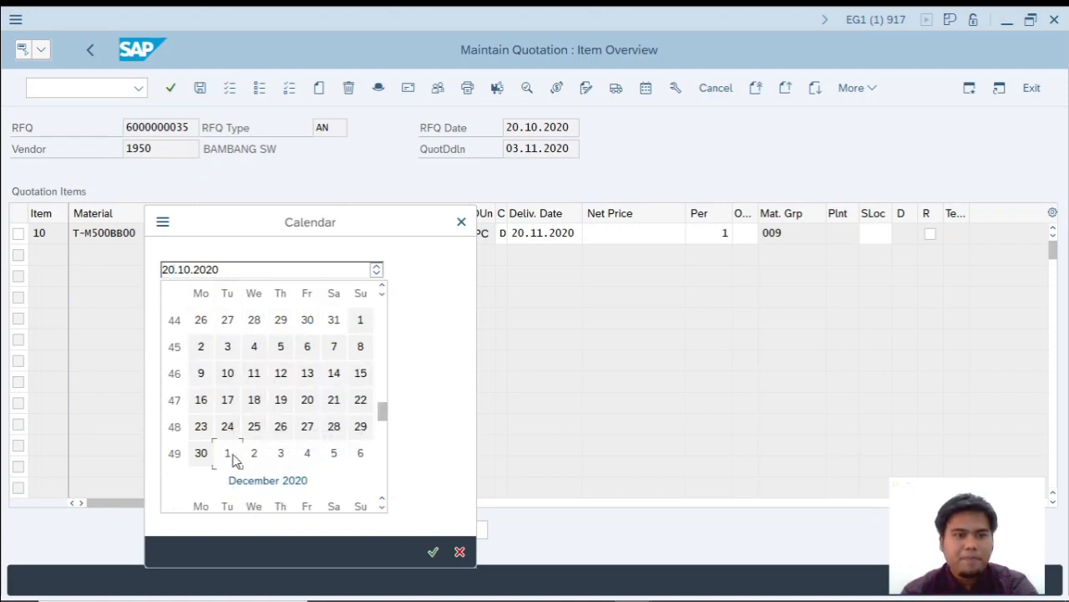
pyautogui.scroll(-3, 241, 472)
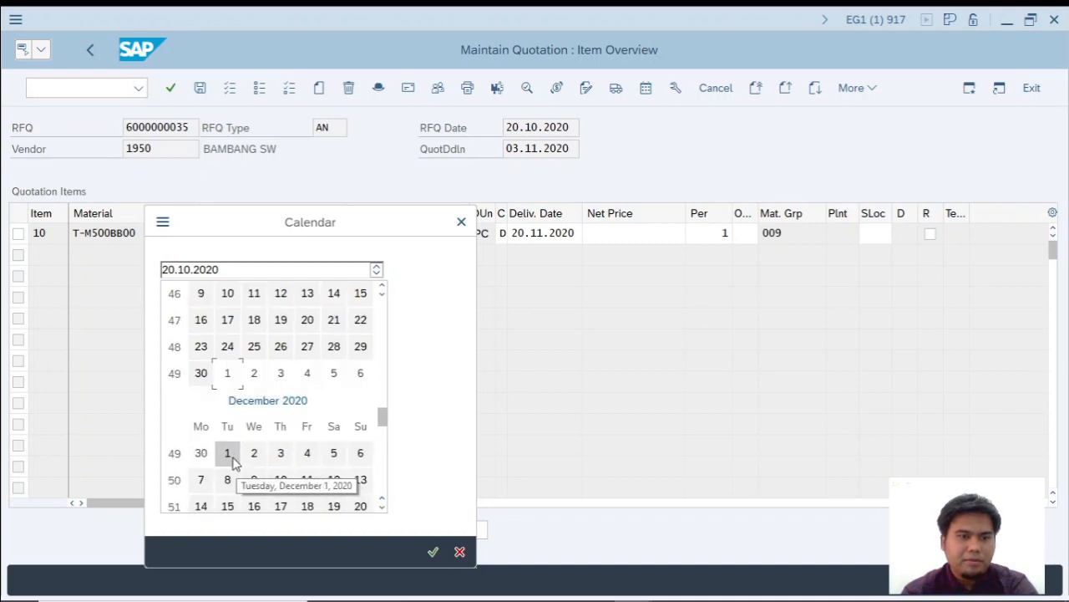
pyautogui.doubleClick(229, 455)
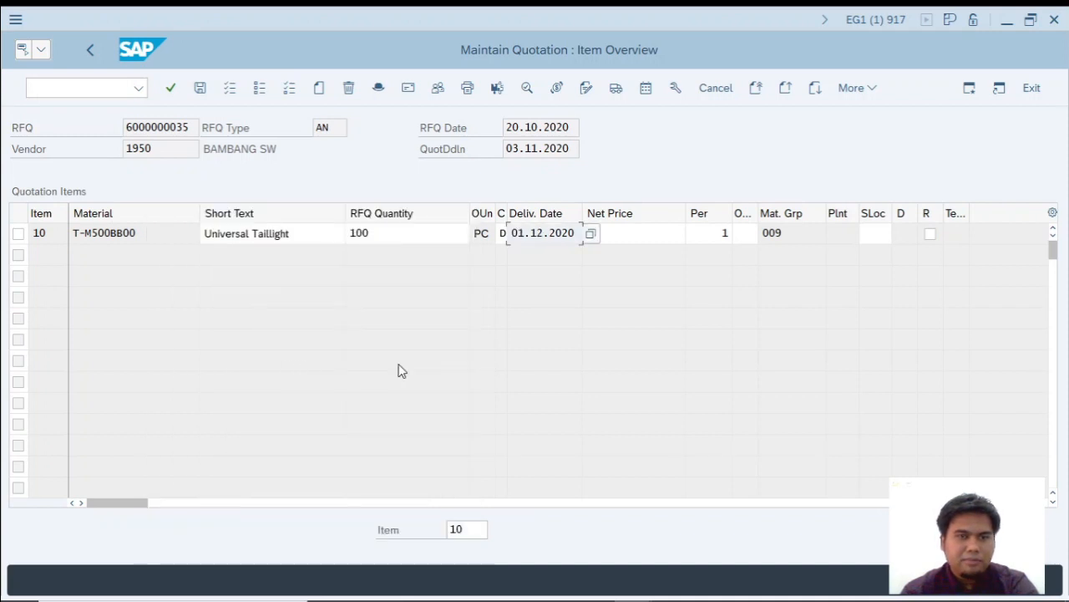
# Change item 10's delivery date to 20.10.2020 using the calendar.
pyautogui.click(590, 233)
pyautogui.scroll(3, 254, 381)
pyautogui.scroll(5, 254, 380)
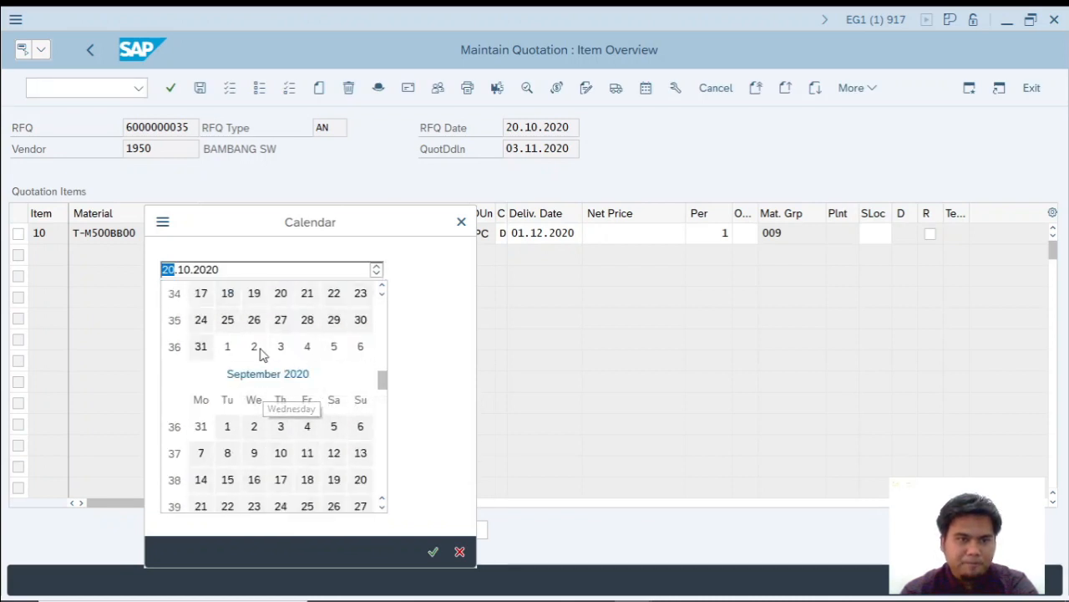
pyautogui.scroll(2, 259, 378)
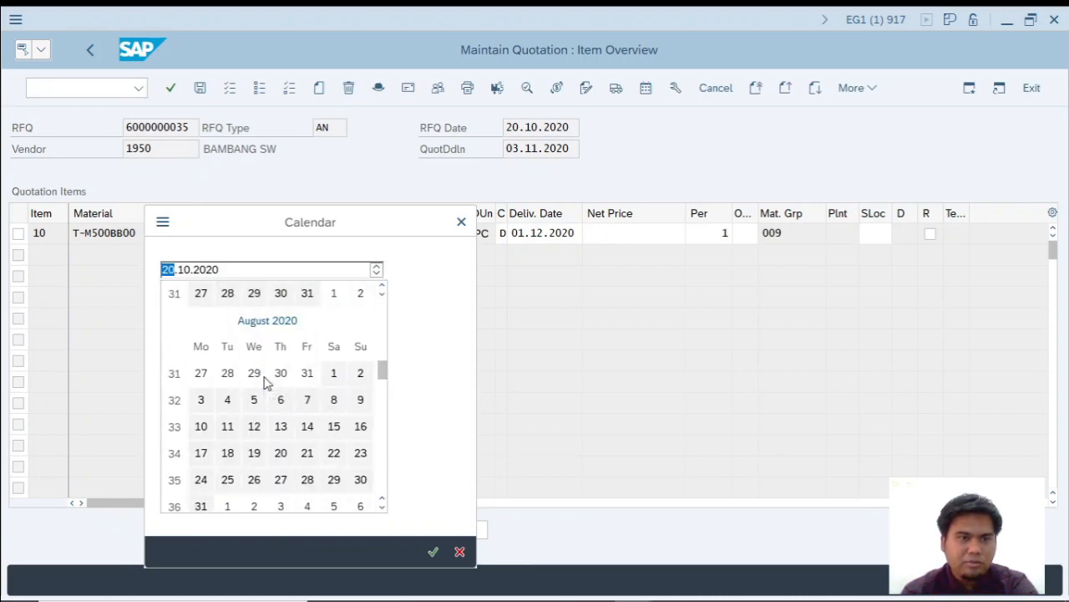
pyautogui.scroll(-5, 303, 364)
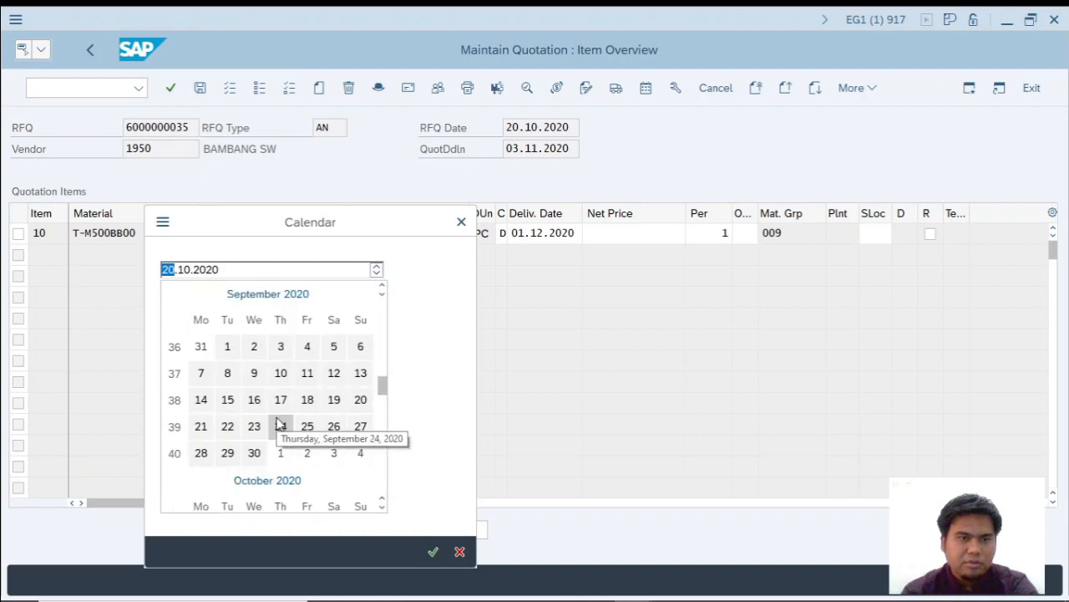
pyautogui.scroll(-3, 221, 442)
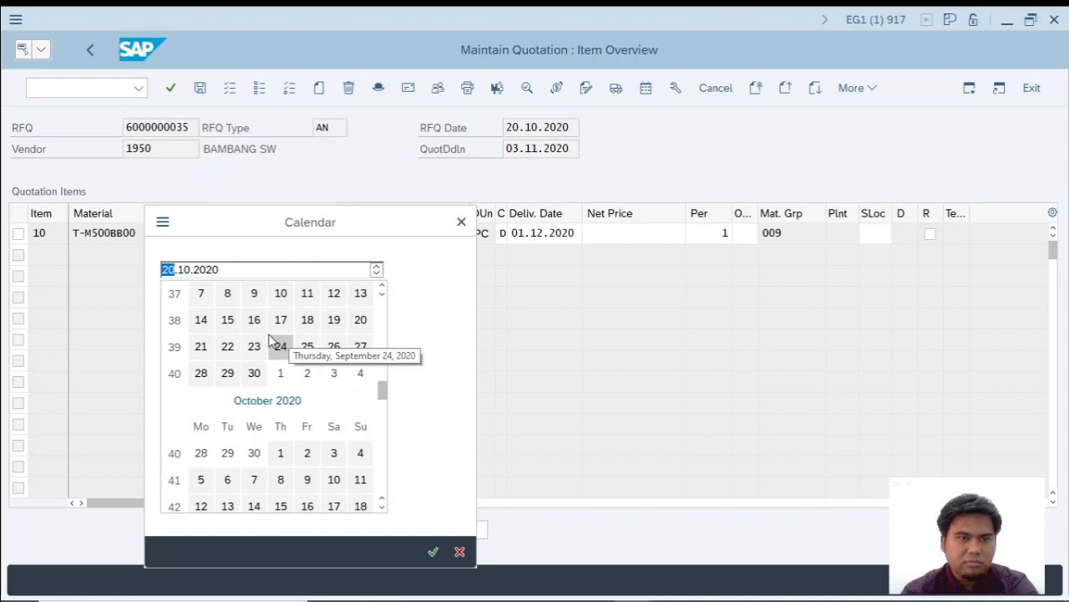
pyautogui.scroll(3, 276, 341)
pyautogui.scroll(-3, 272, 338)
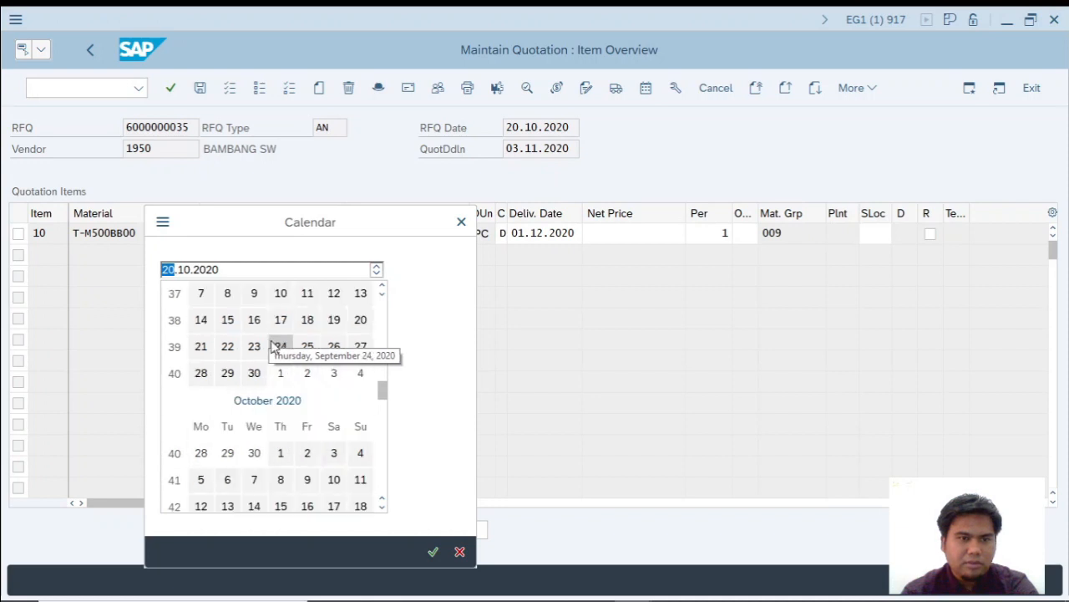
pyautogui.scroll(-3, 276, 347)
pyautogui.click(227, 453)
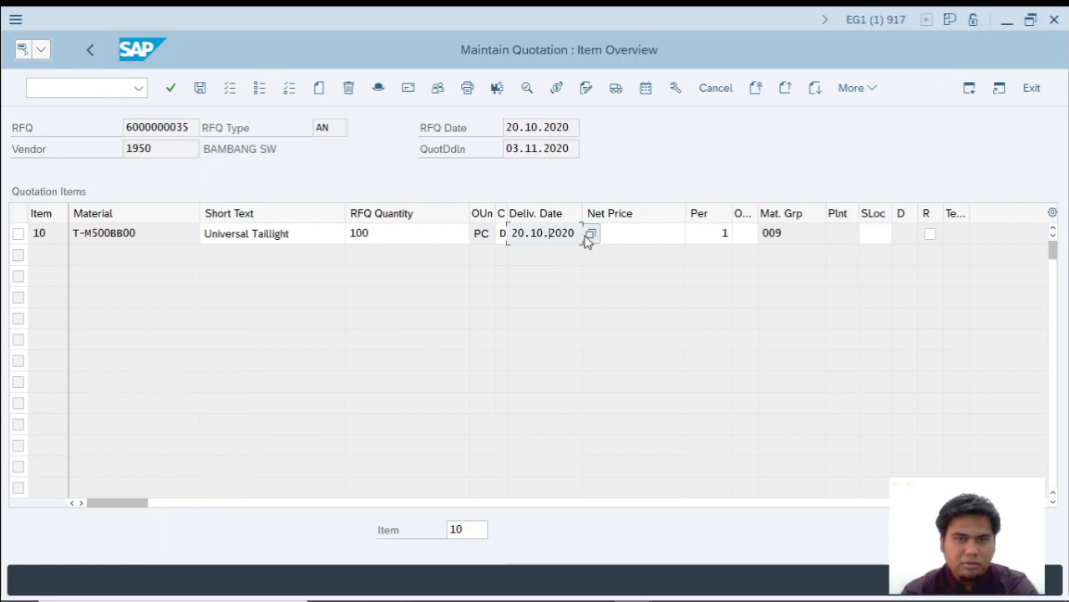
# Set the delivery date of item 10 to 01.12.2020, six weeks after the current date.
pyautogui.click(589, 236)
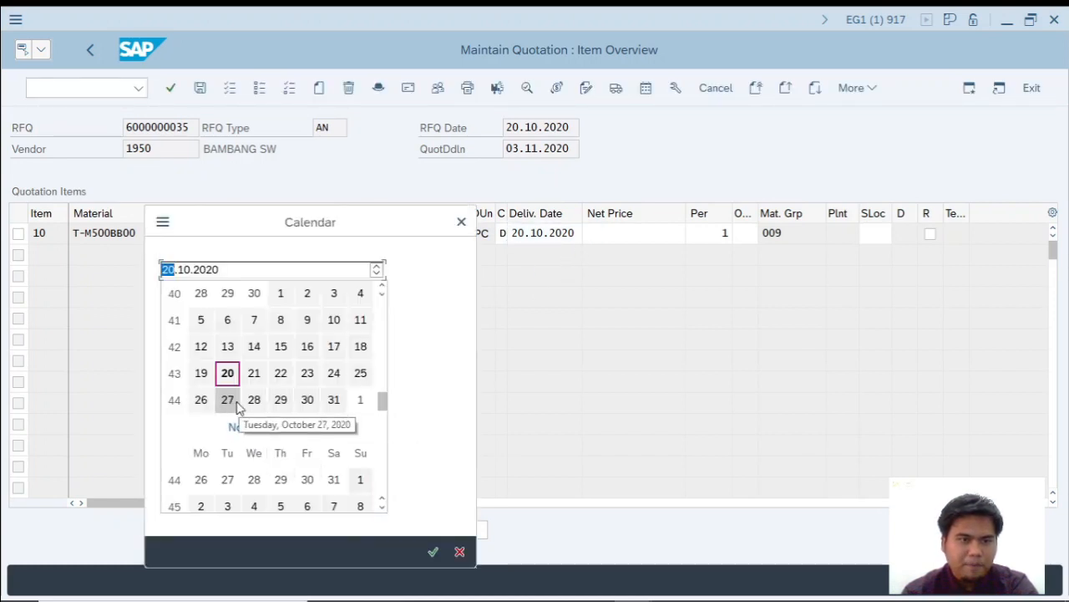
pyautogui.scroll(-3, 383, 406)
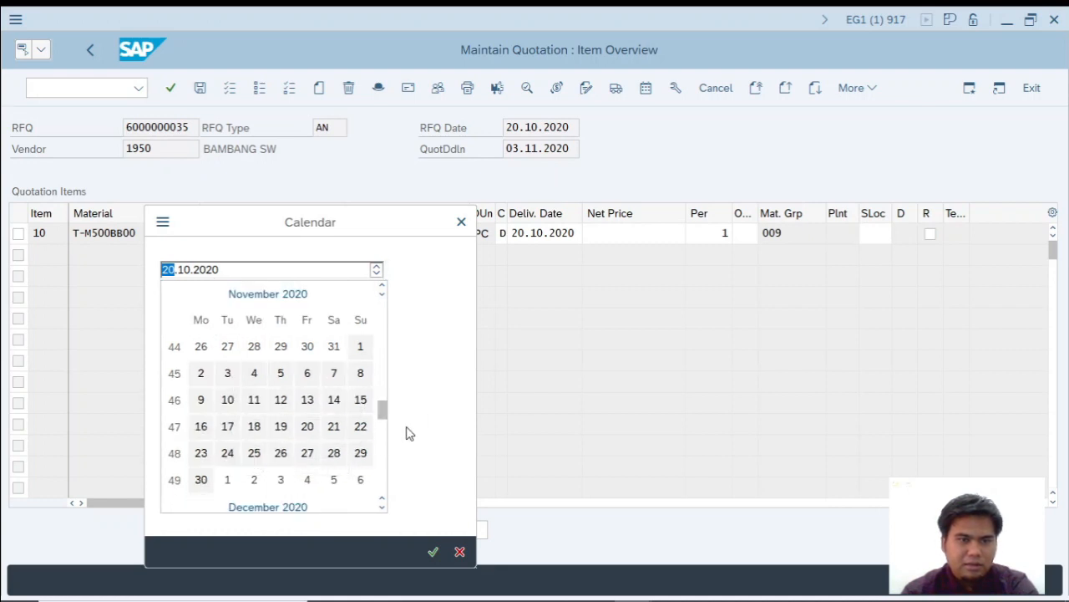
pyautogui.moveTo(384, 414); pyautogui.dragTo(384, 425)
pyautogui.click(228, 399)
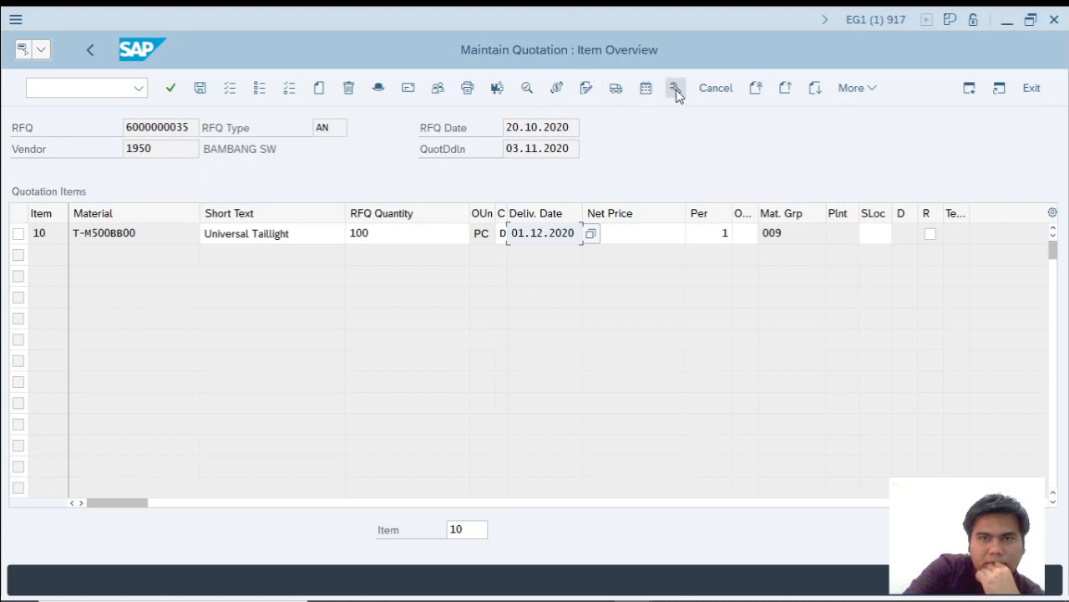
# Open the item conditions for item 10 and add gross price condition PB00 with an amount of 79, as given in the PDF.
pyautogui.click(497, 90)
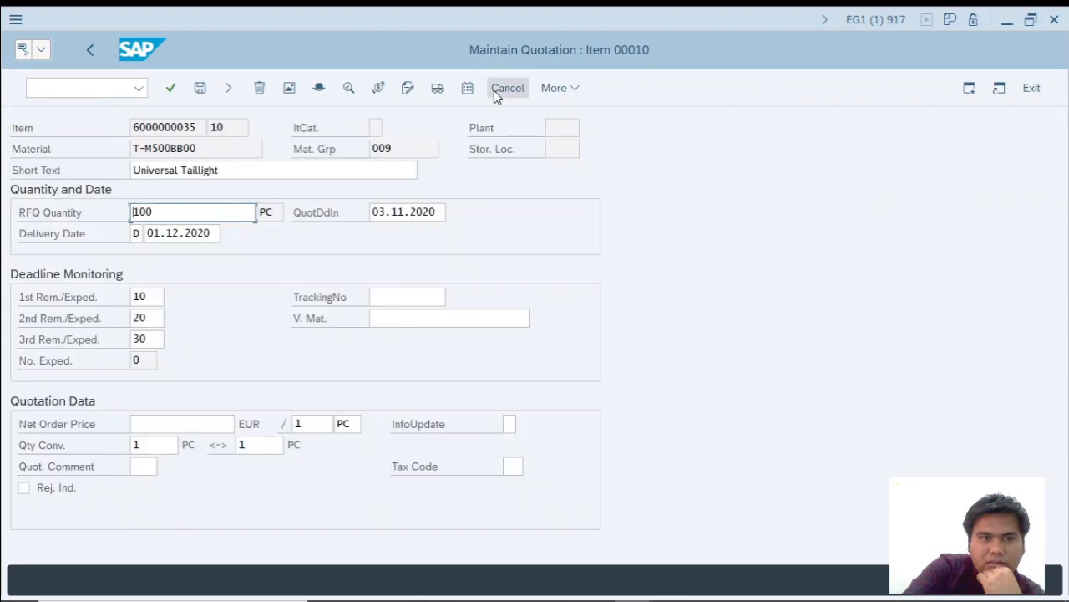
pyautogui.click(506, 89)
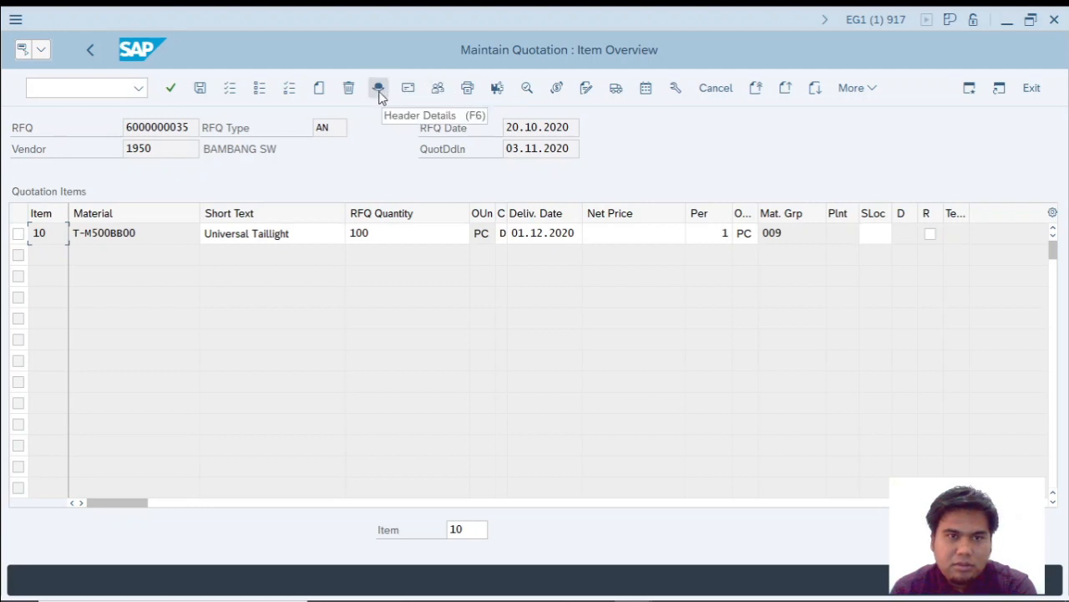
pyautogui.click(558, 88)
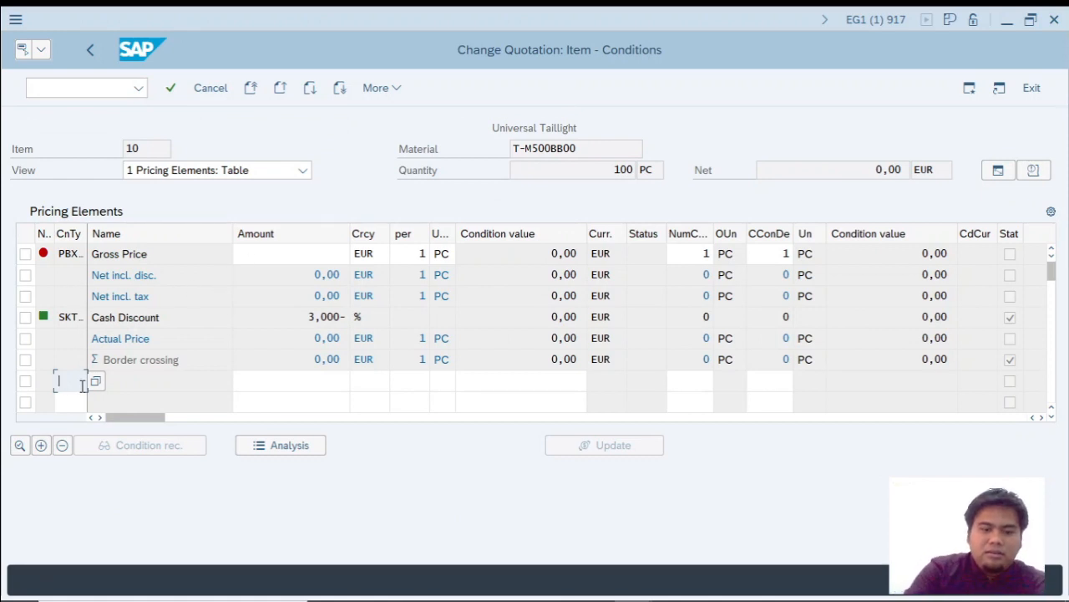
pyautogui.hotkey('alt', 'Tab')
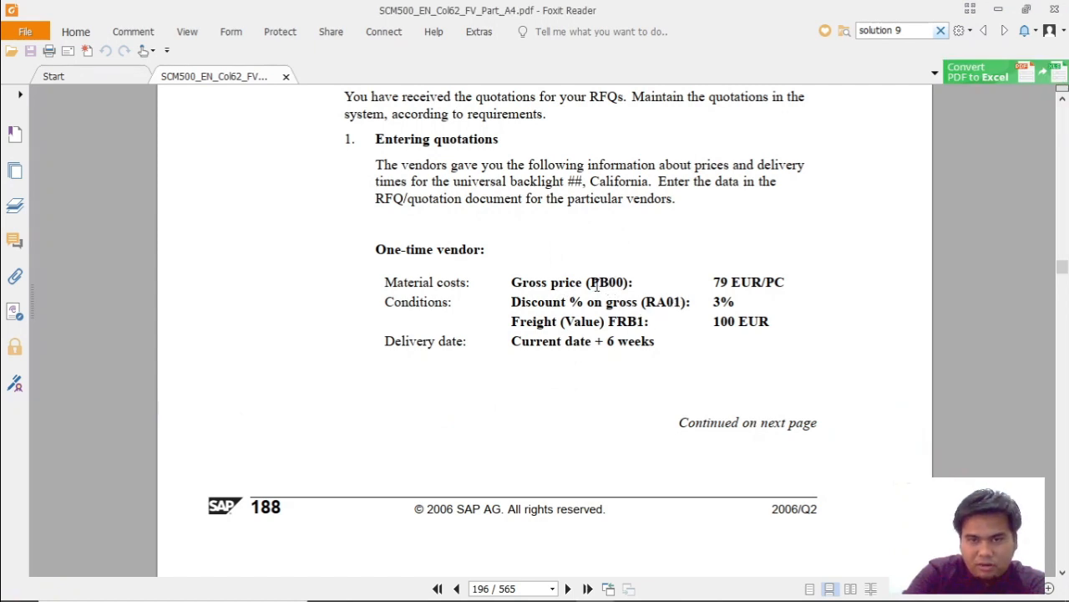
pyautogui.hotkey('alt', 'Tab')
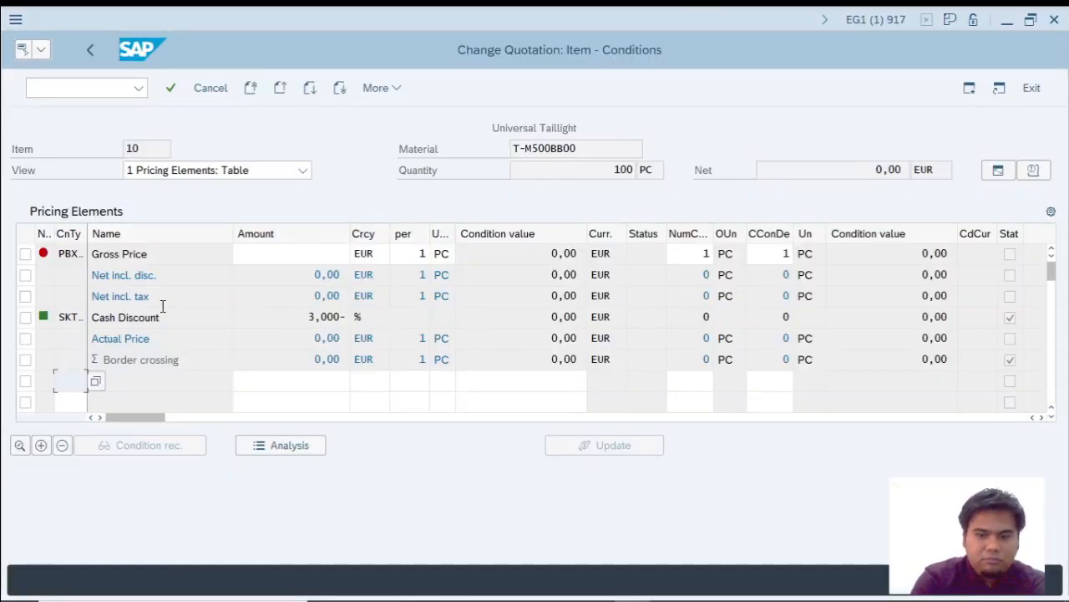
pyautogui.press('Tab')
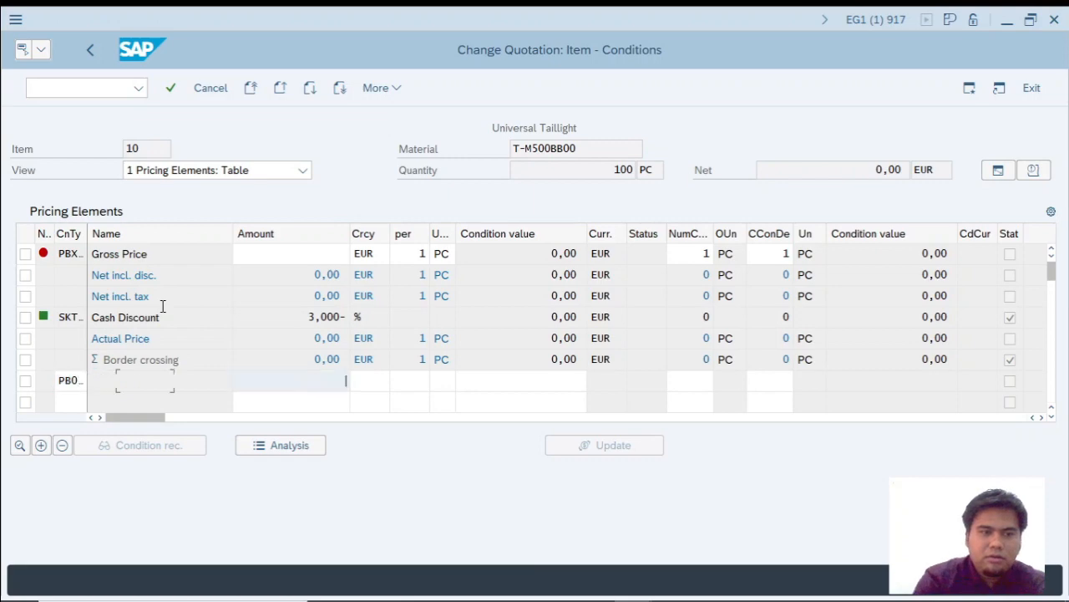
pyautogui.hotkey('alt', 'Tab')
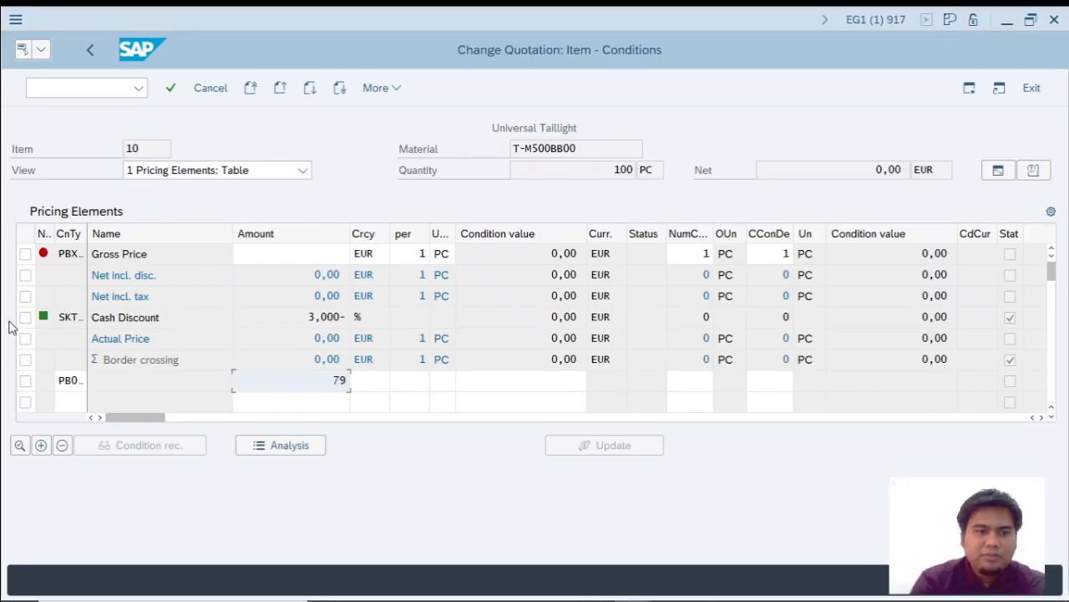
# Add discount condition RA01 with an amount of 3 to the pricing elements, checking the values in the PDF.
pyautogui.click(75, 397)
pyautogui.hotkey('alt', 'Tab')
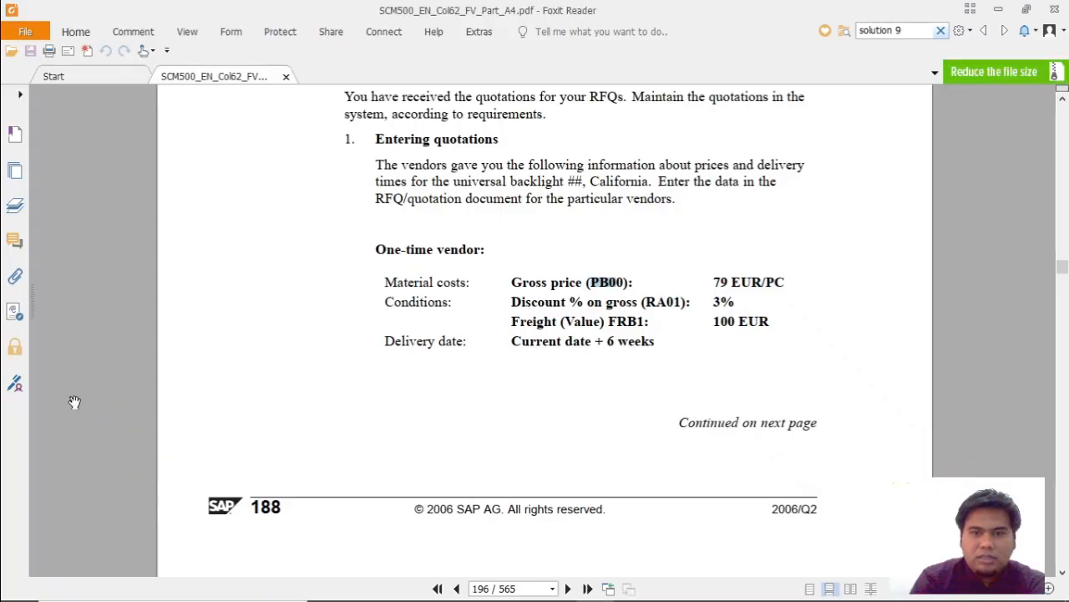
pyautogui.hotkey('alt', 'Tab')
pyautogui.write('RA01')
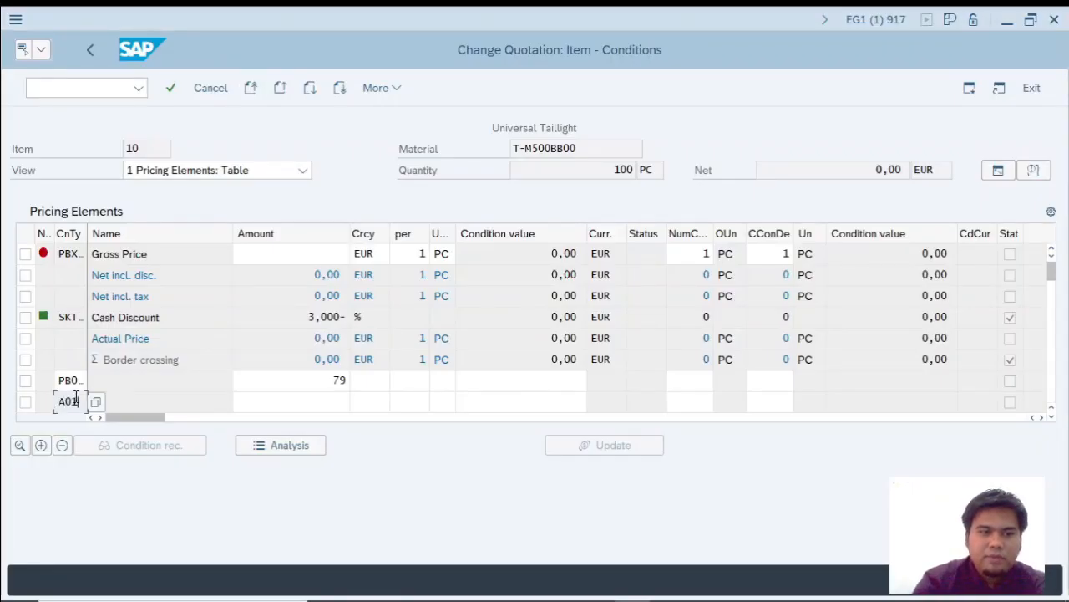
pyautogui.hotkey('alt', 'Tab')
pyautogui.hotkey('alt', 'Tab')
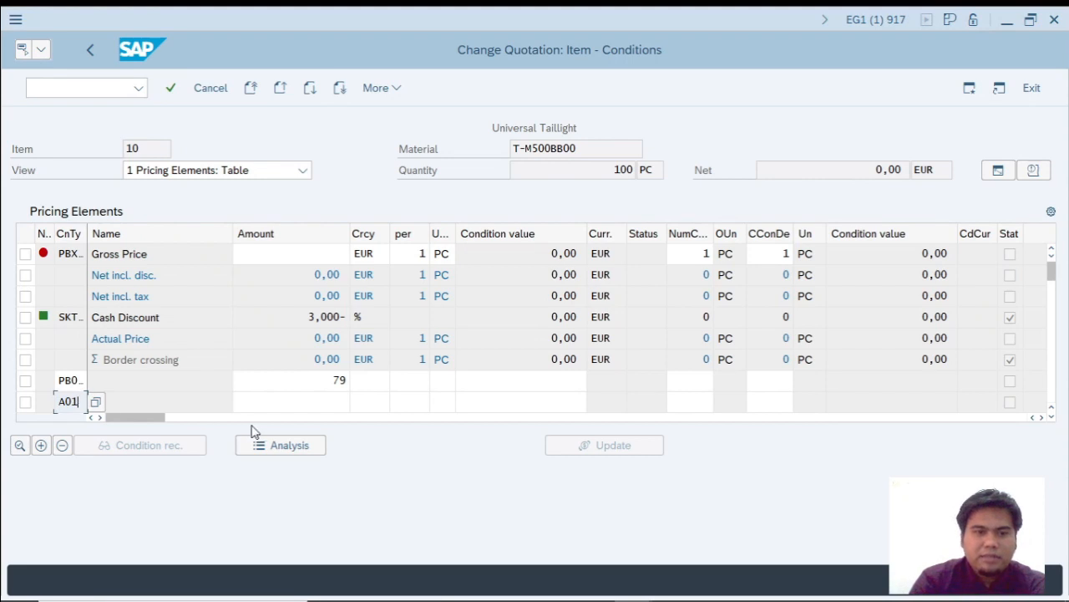
pyautogui.press('Tab')
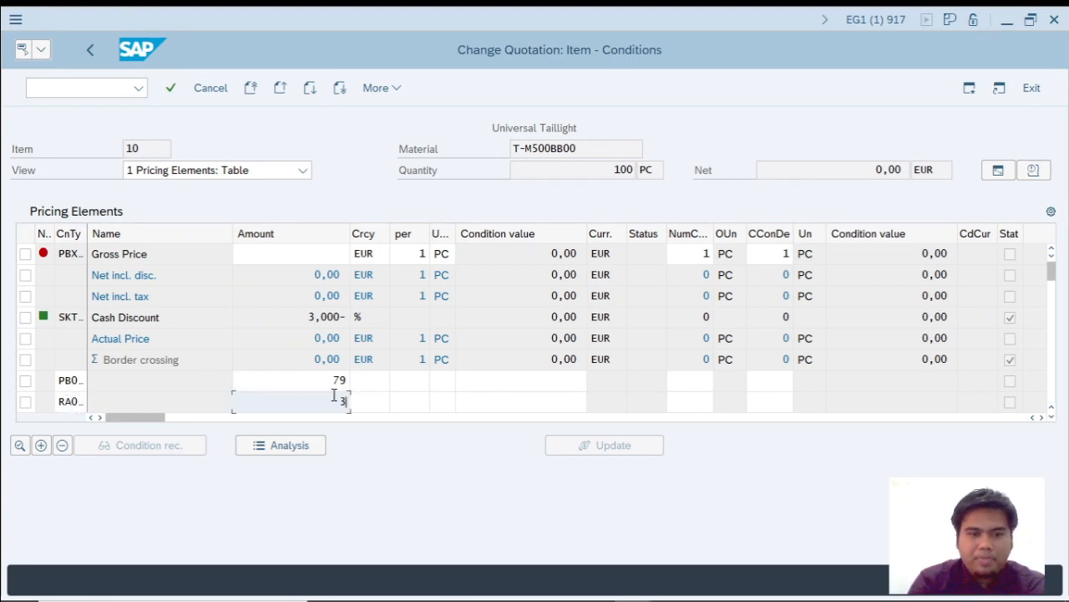
pyautogui.press('Return')
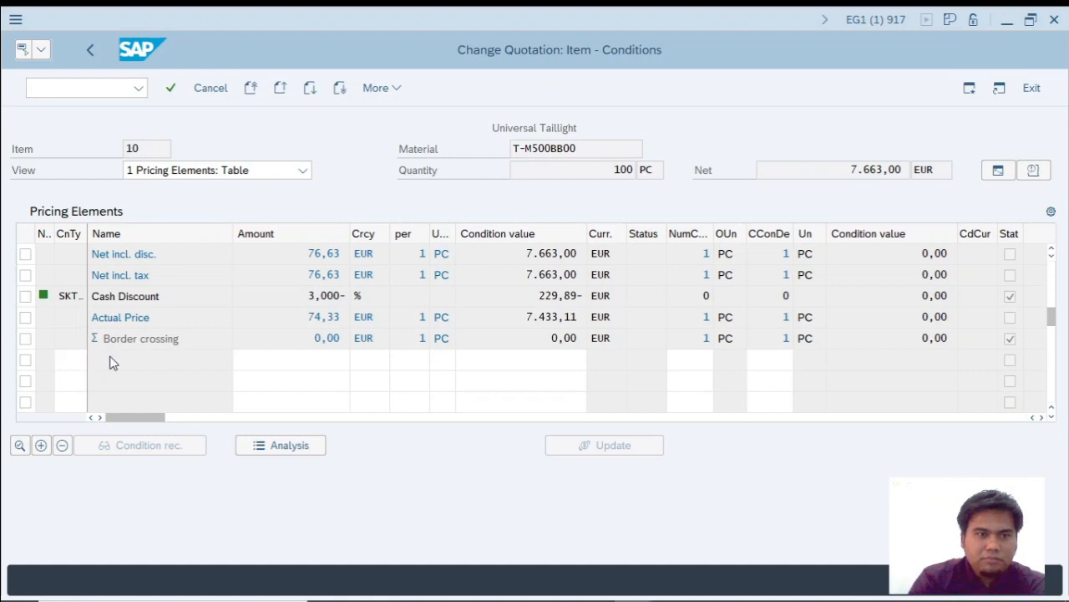
# Add freight condition FRB1 with an amount of 100 to the pricing elements, checking the values in the PDF.
pyautogui.scroll(1, 111, 357)
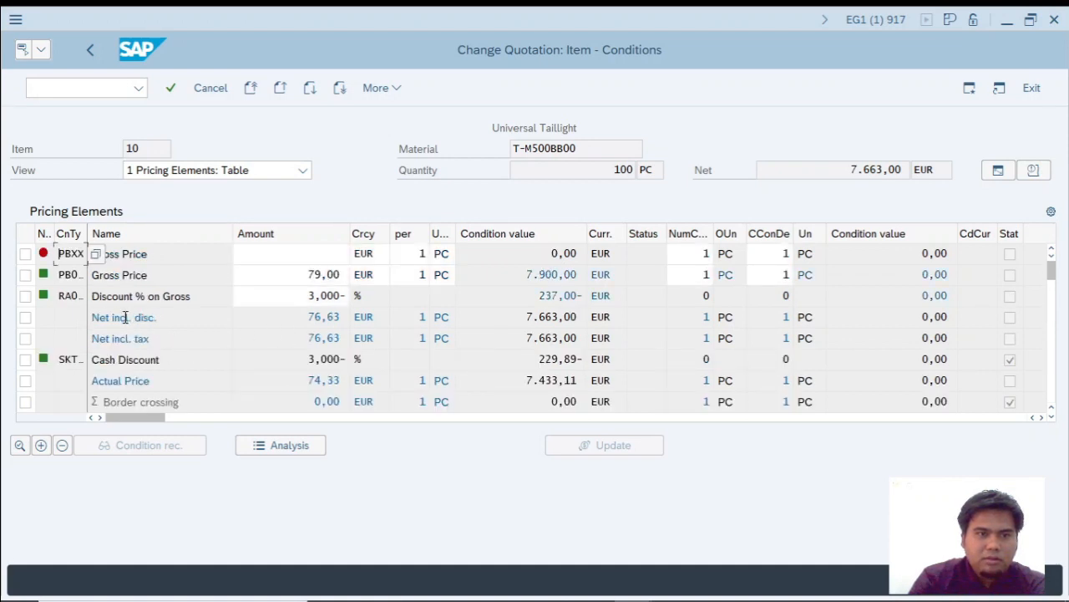
pyautogui.scroll(-2, 125, 318)
pyautogui.hotkey('alt', 'Tab')
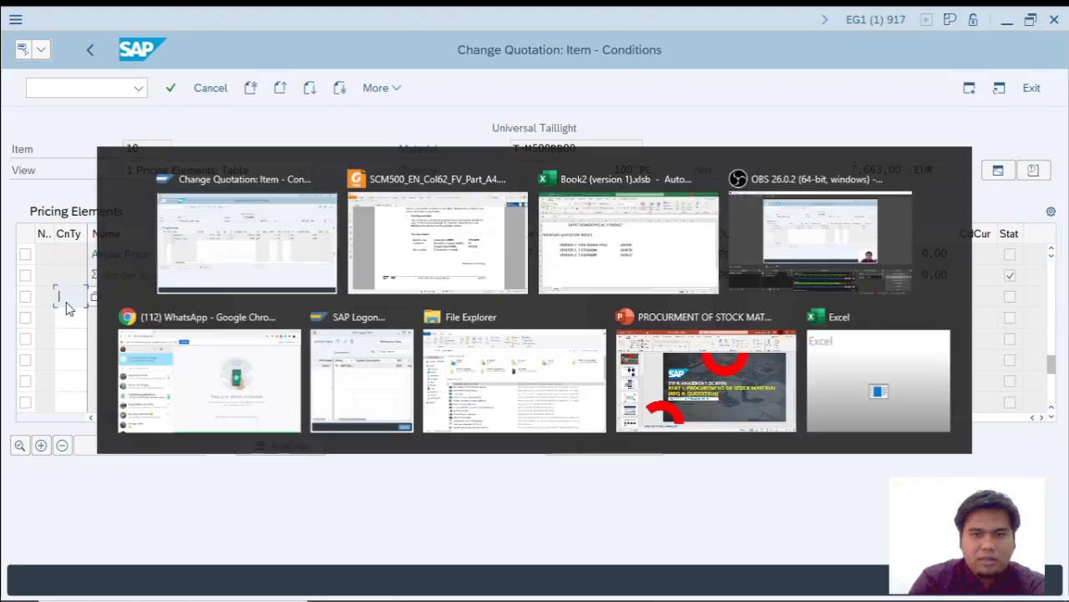
pyautogui.hotkey('alt', 'Tab')
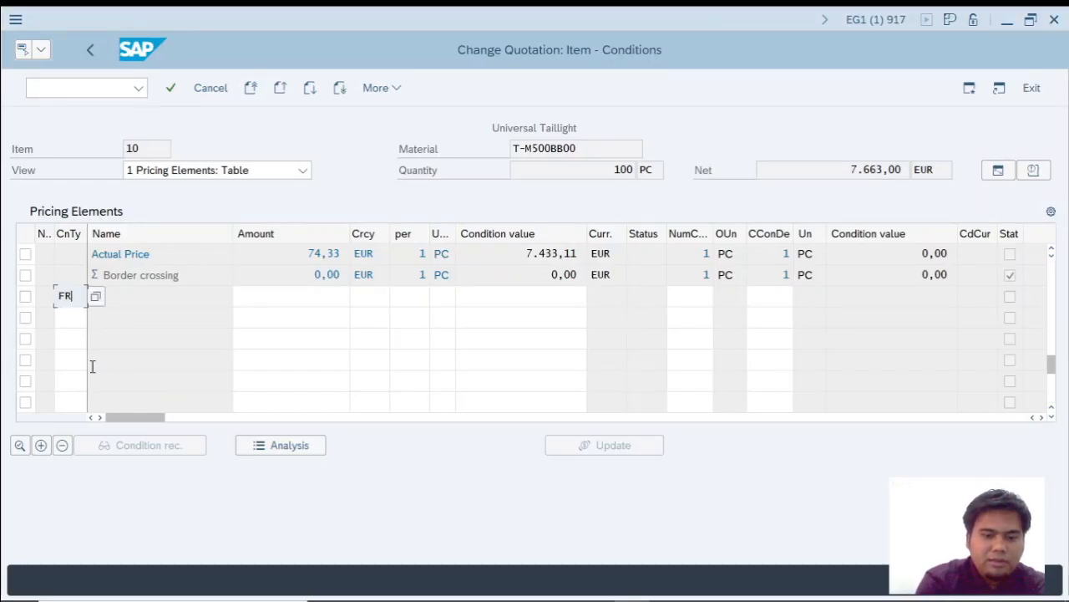
pyautogui.press('Tab')
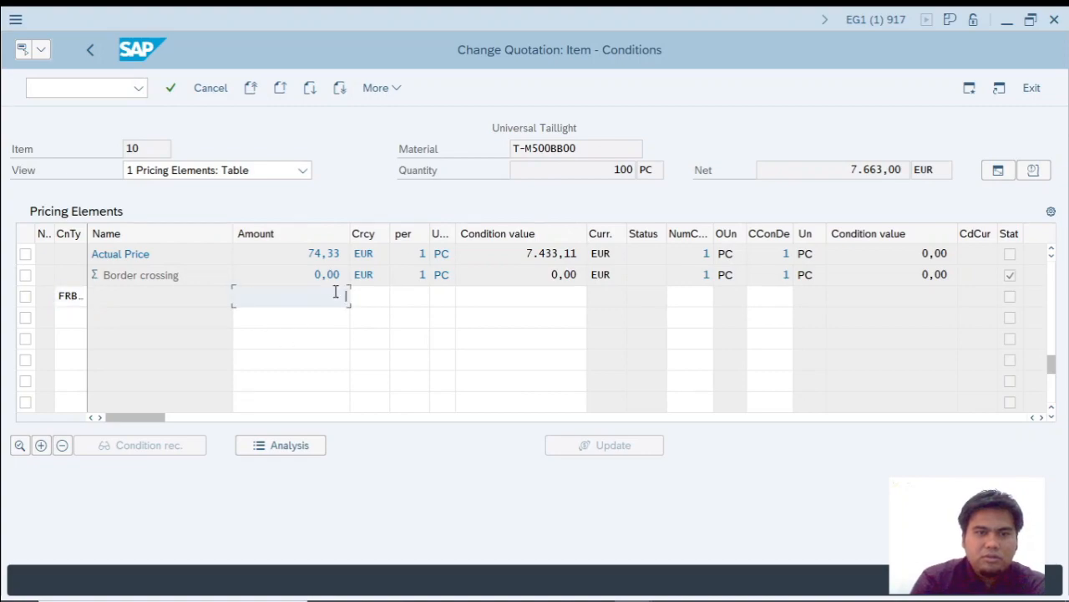
pyautogui.hotkey('alt', 'Tab')
pyautogui.hotkey('alt', 'Tab')
pyautogui.write('1')
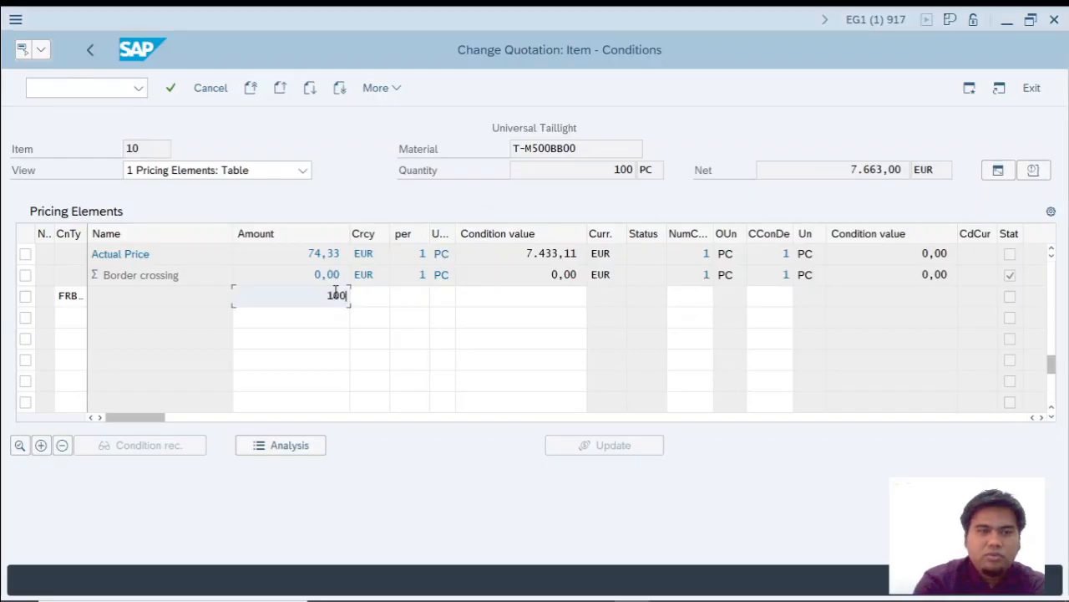
pyautogui.write('00')
pyautogui.press('Return')
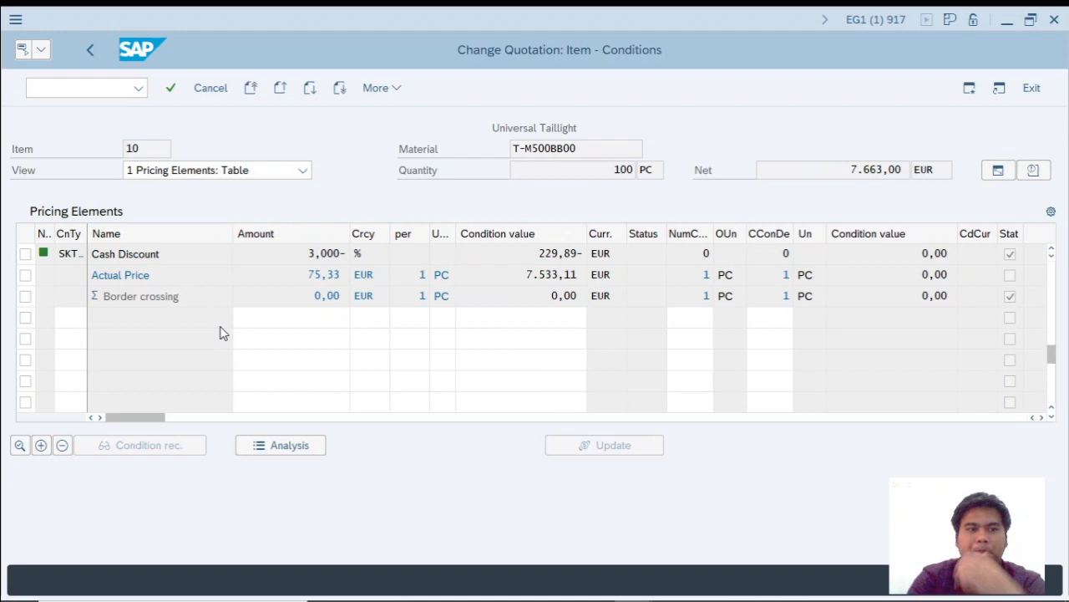
# Compare item 10's gross price, discount and freight conditions with the one-time vendor's quotation details in the PDF.
pyautogui.scroll(3, 185, 326)
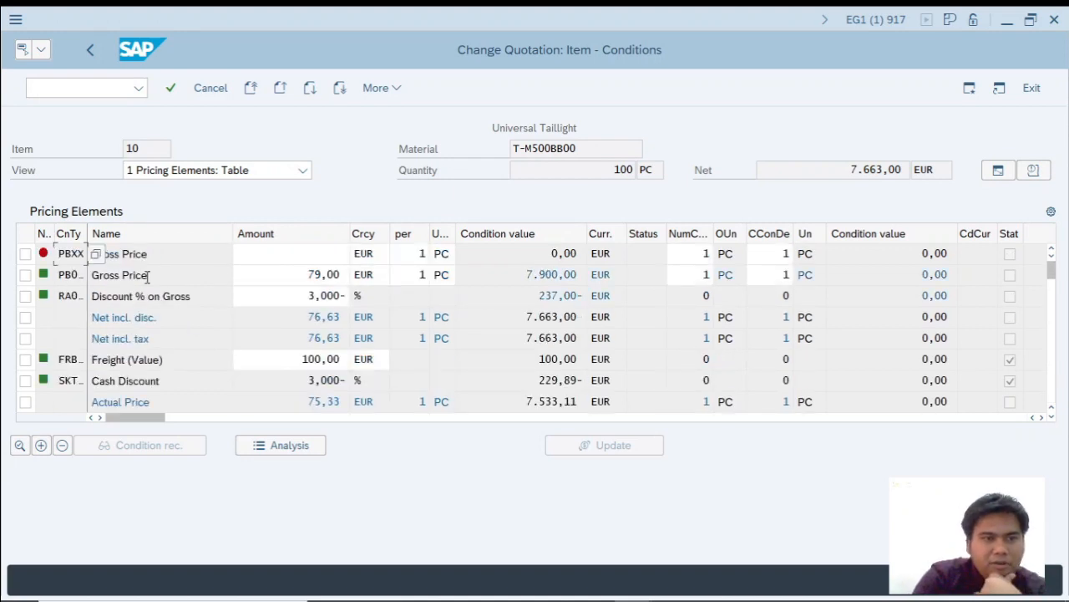
pyautogui.moveTo(306, 275); pyautogui.dragTo(345, 296)
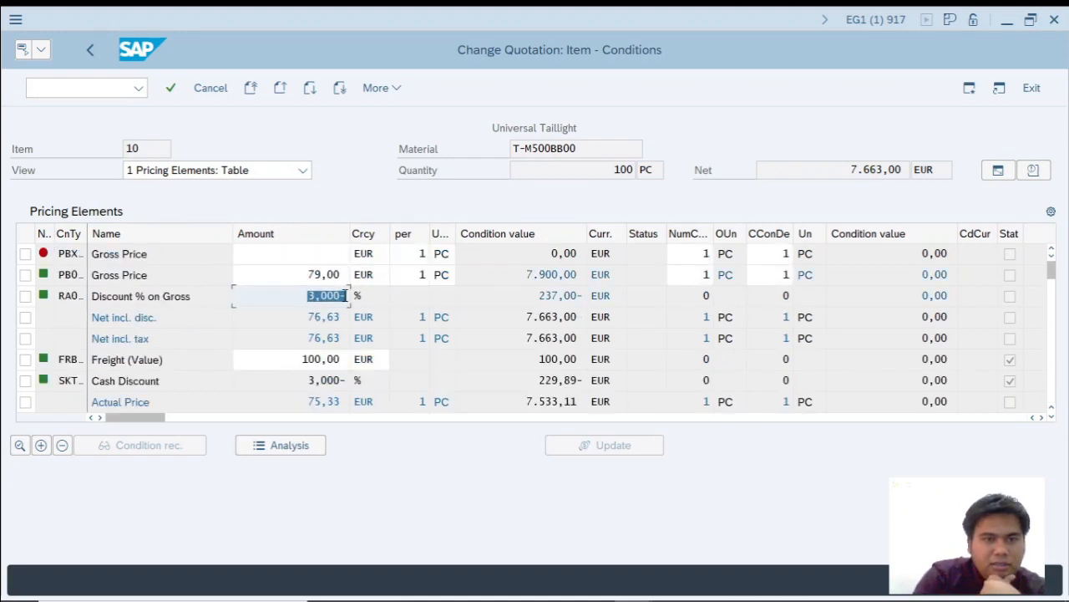
pyautogui.moveTo(293, 365); pyautogui.dragTo(339, 365)
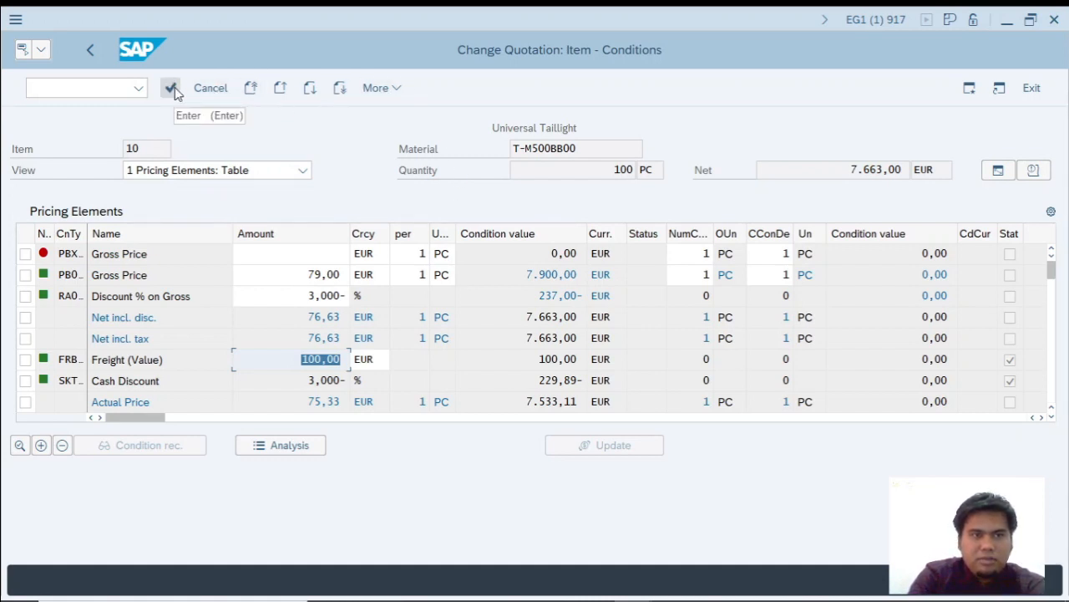
pyautogui.hotkey('alt', 'Tab')
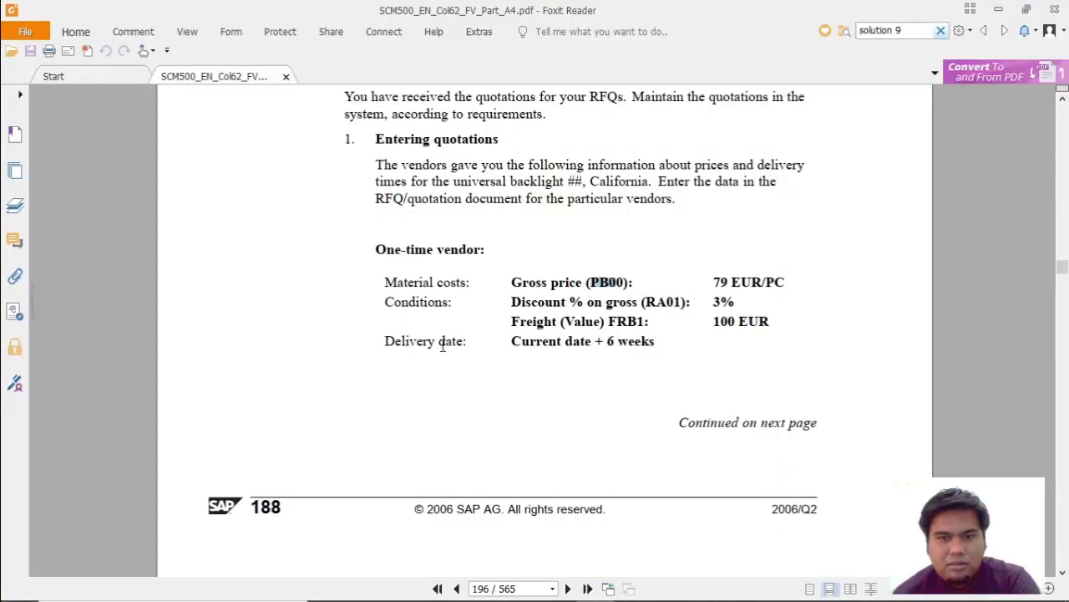
pyautogui.scroll(-3, 507, 436)
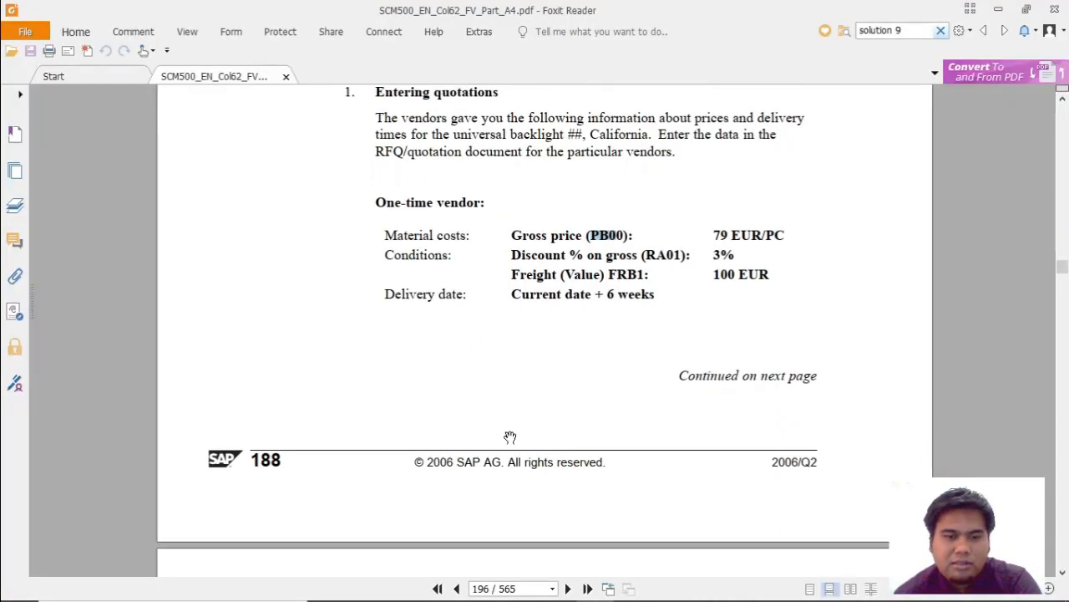
pyautogui.scroll(1, 565, 230)
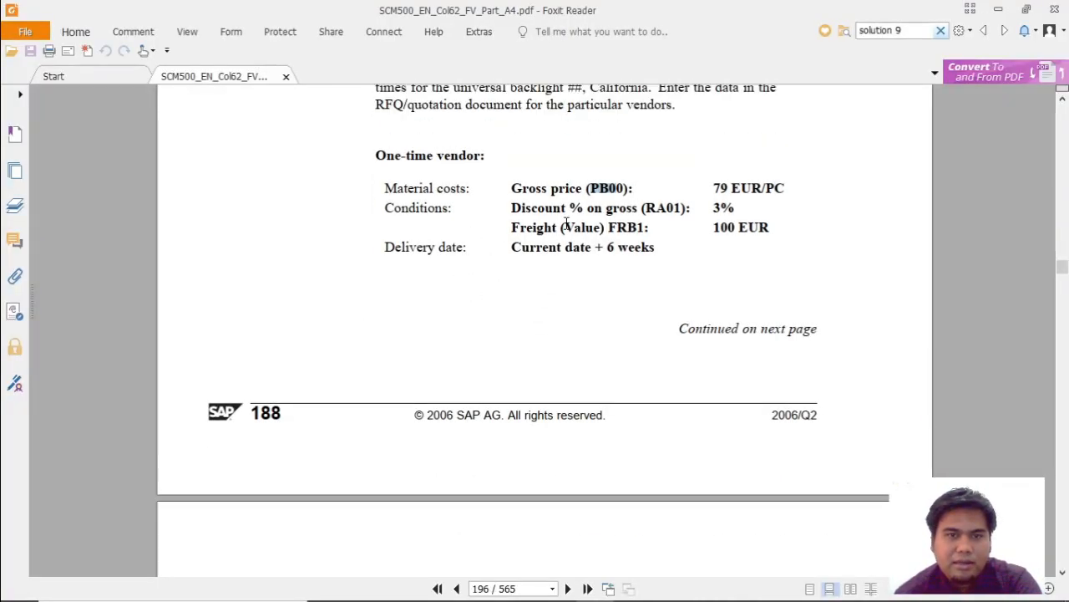
pyautogui.moveTo(527, 189); pyautogui.dragTo(621, 197)
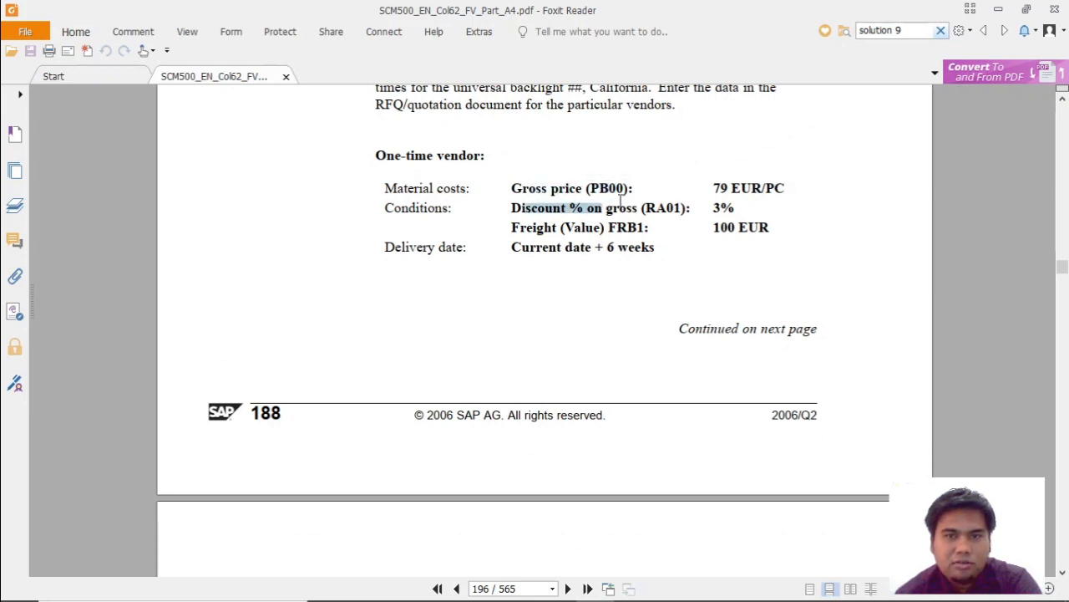
pyautogui.moveTo(715, 211); pyautogui.dragTo(736, 209)
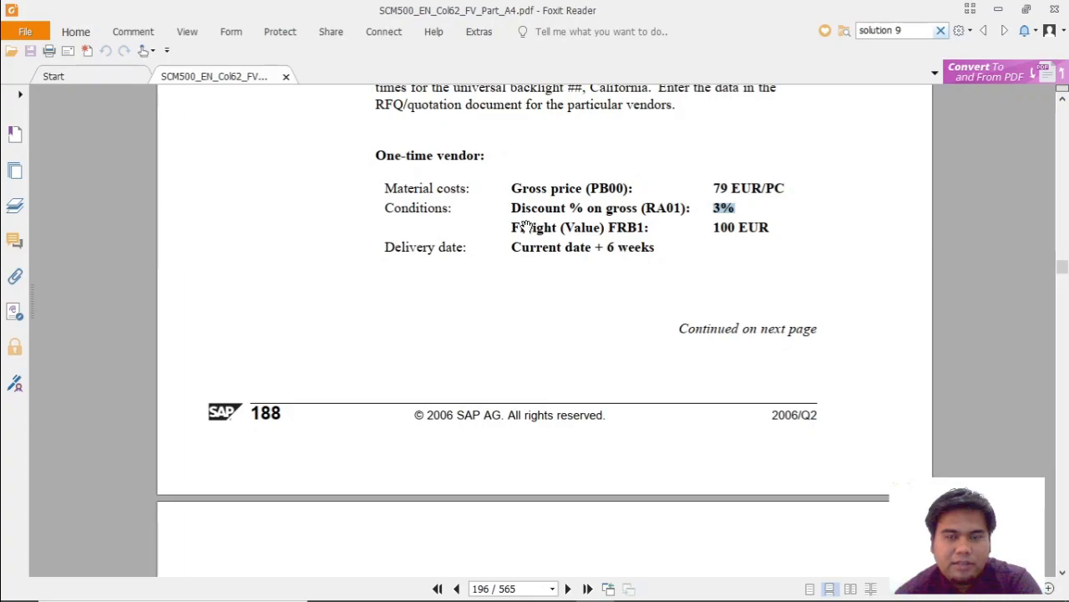
pyautogui.hotkey('alt', 'Tab')
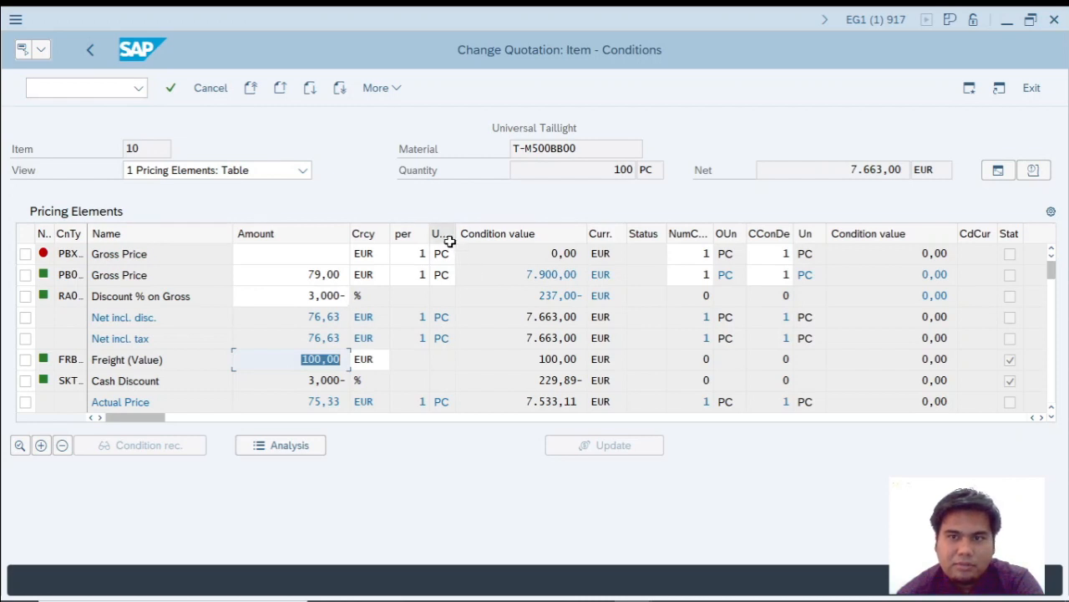
# Confirm the pricing conditions, return to the item overview and save the one-time vendor's quotation.
pyautogui.press('Return')
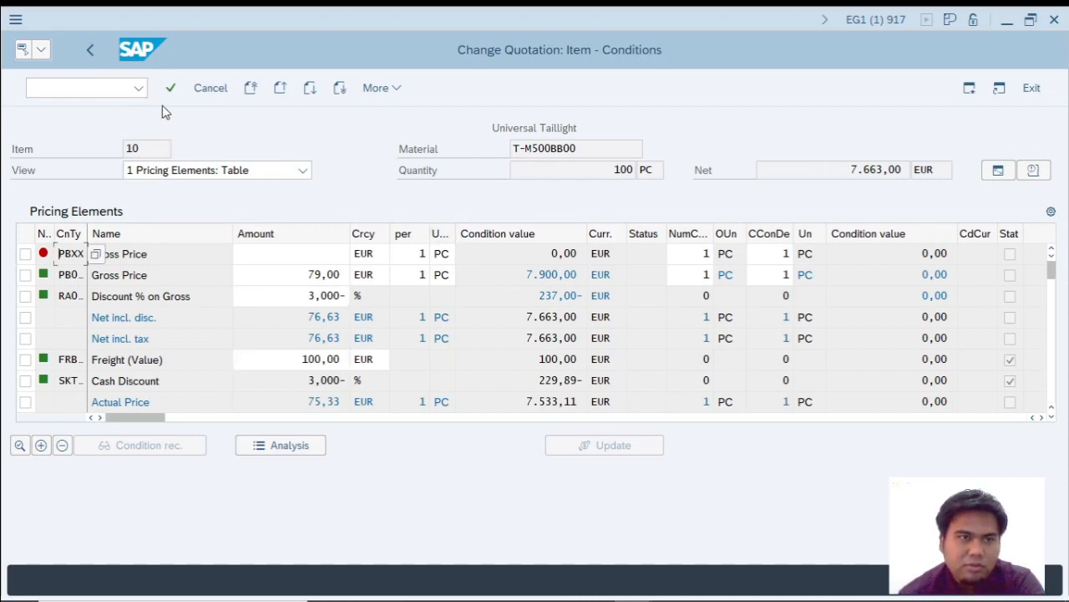
pyautogui.click(92, 52)
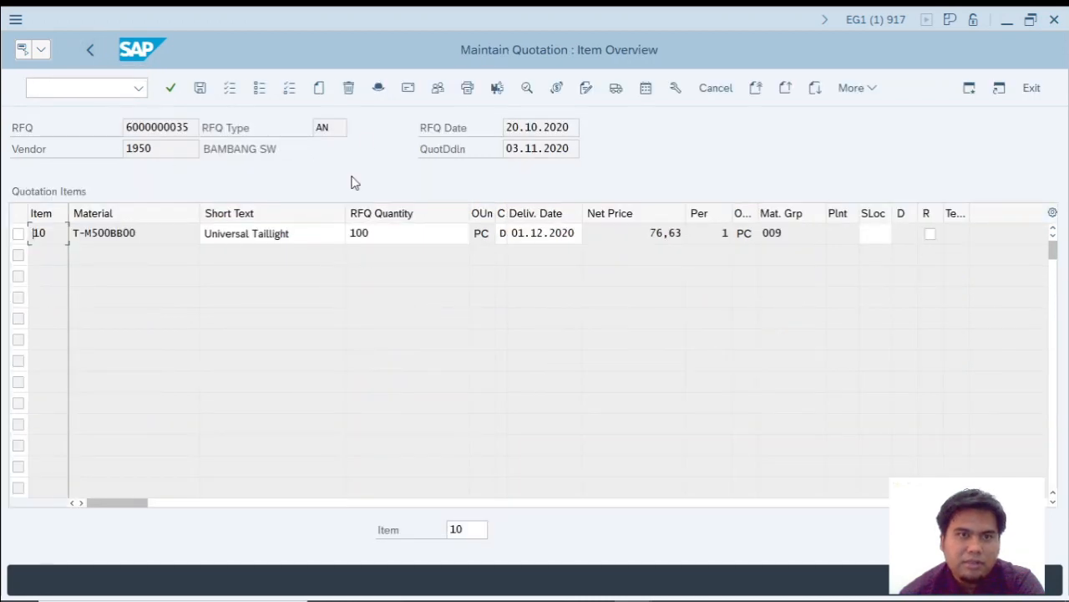
pyautogui.click(199, 89)
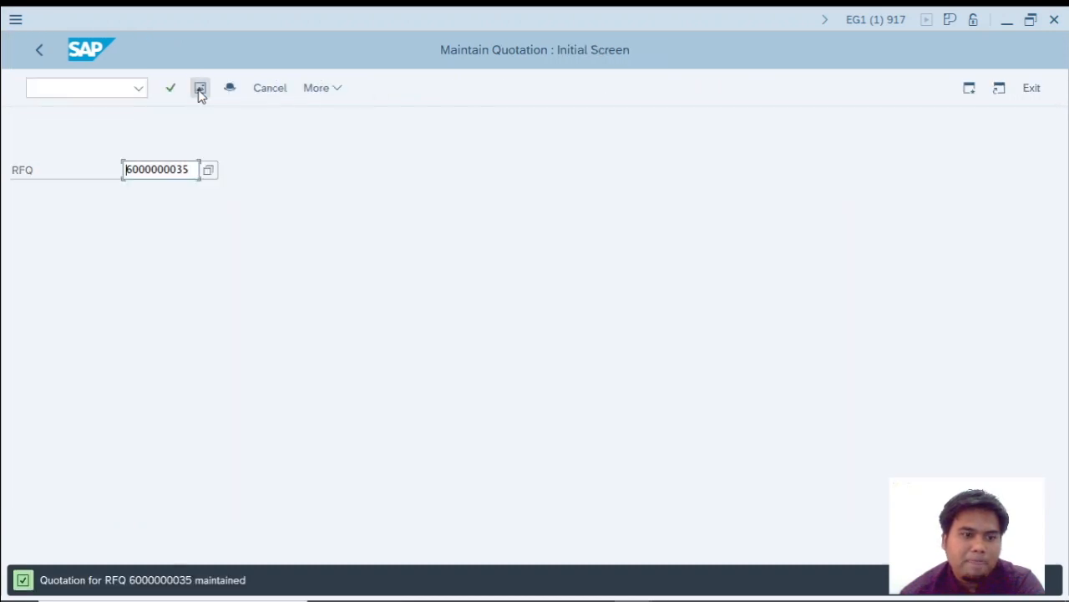
# Search the RFQs for material T-M500BB00 and open the second one, for vendor Motolux GmbH.
pyautogui.click(209, 172)
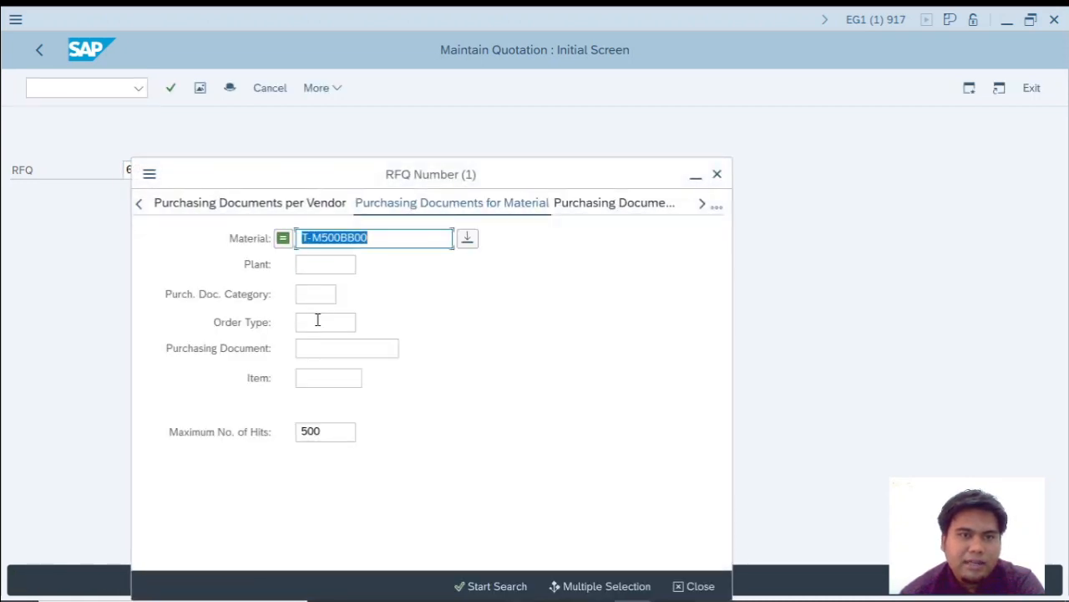
pyautogui.press('Return')
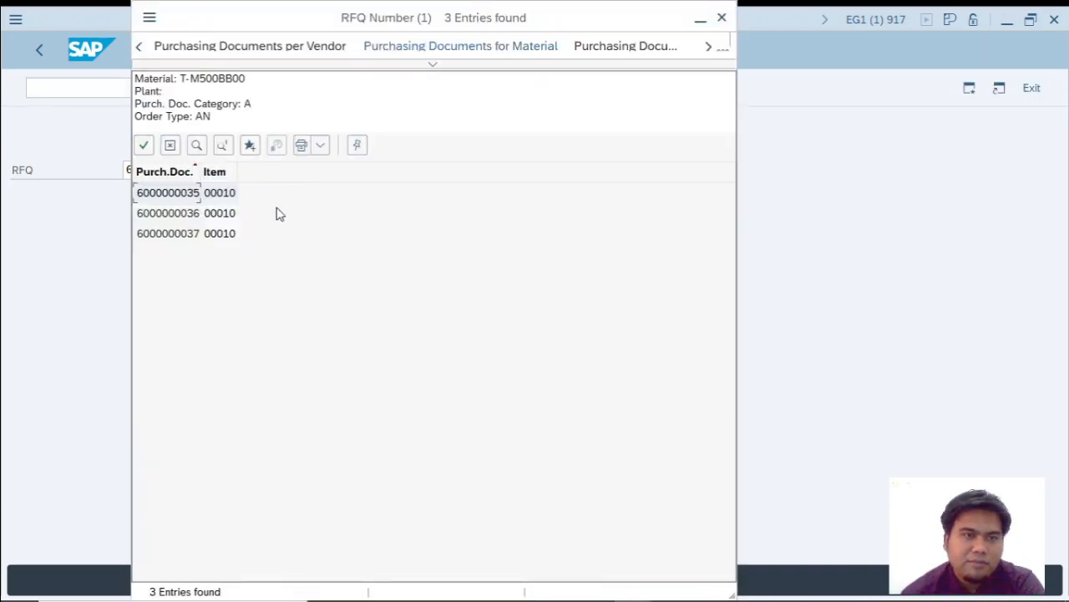
pyautogui.doubleClick(186, 214)
pyautogui.press('Return')
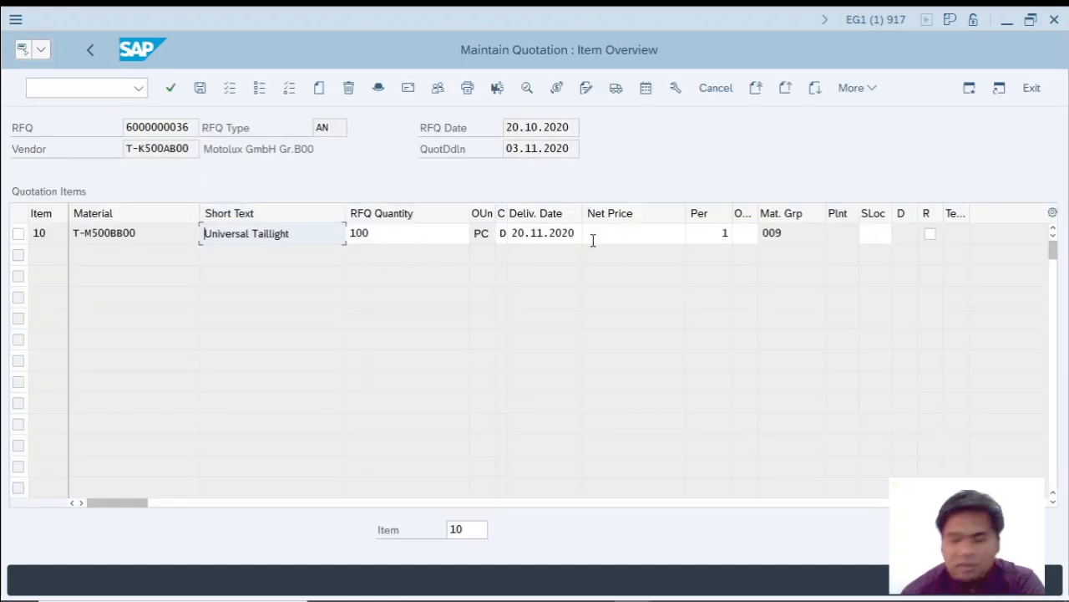
# Set the delivery date of item 10 to 17.11.2020, four weeks after the current date as given in the PDF.
pyautogui.hotkey('alt', 'Tab')
pyautogui.scroll(-5, 543, 309)
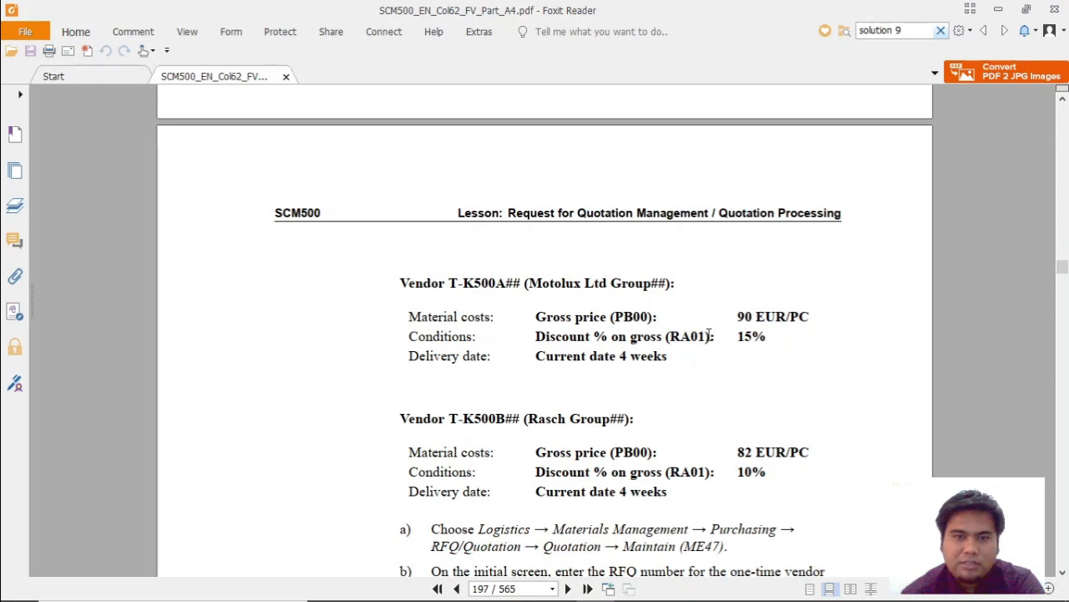
pyautogui.scroll(3, 709, 335)
pyautogui.scroll(-4, 490, 291)
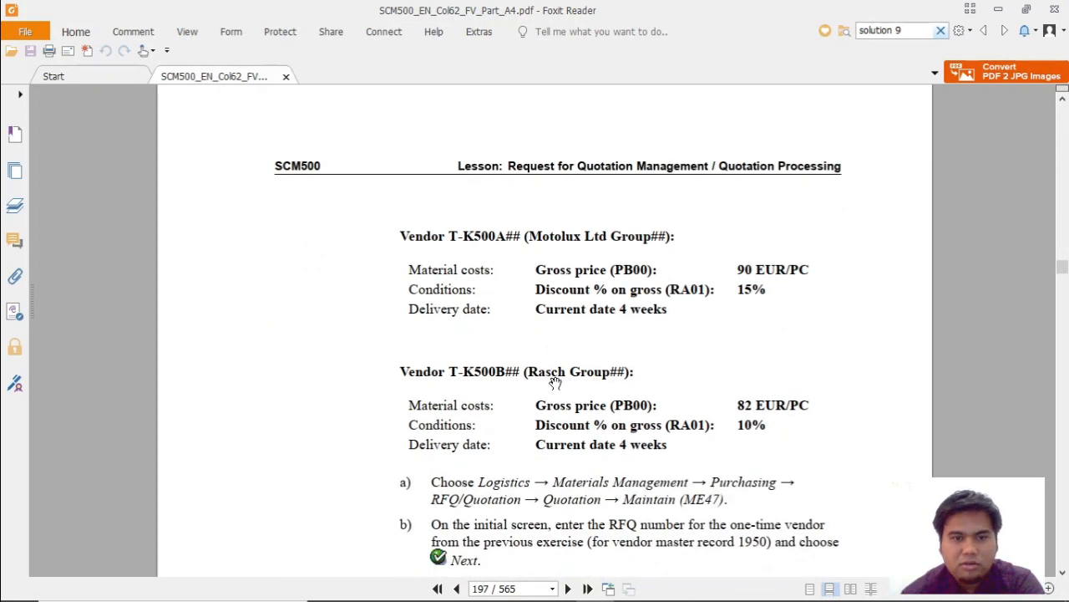
pyautogui.hotkey('alt', 'Tab')
pyautogui.hotkey('alt', 'Tab')
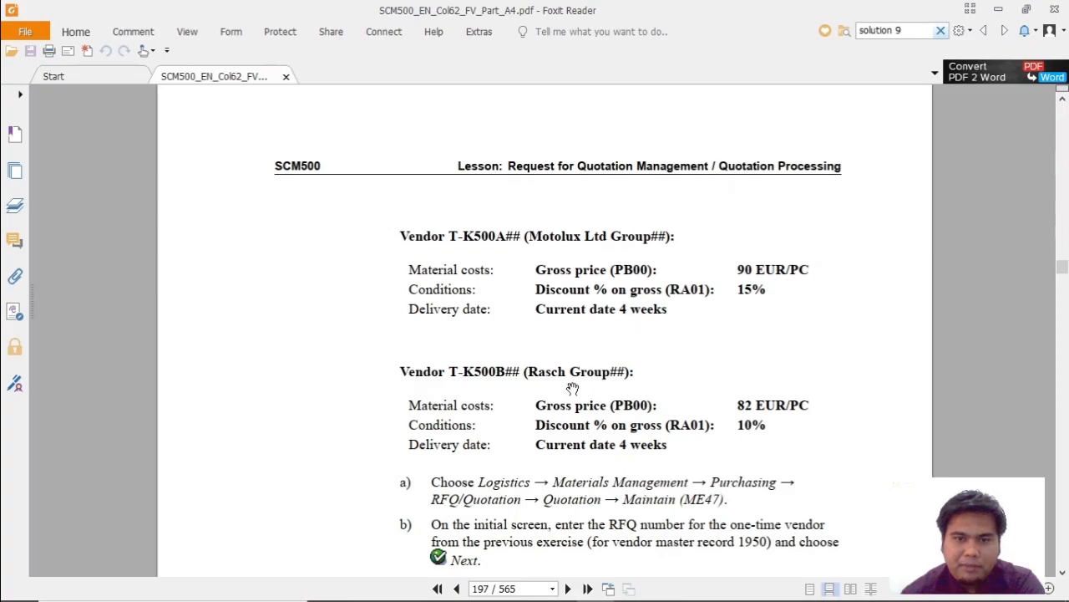
pyautogui.hotkey('alt', 'Tab')
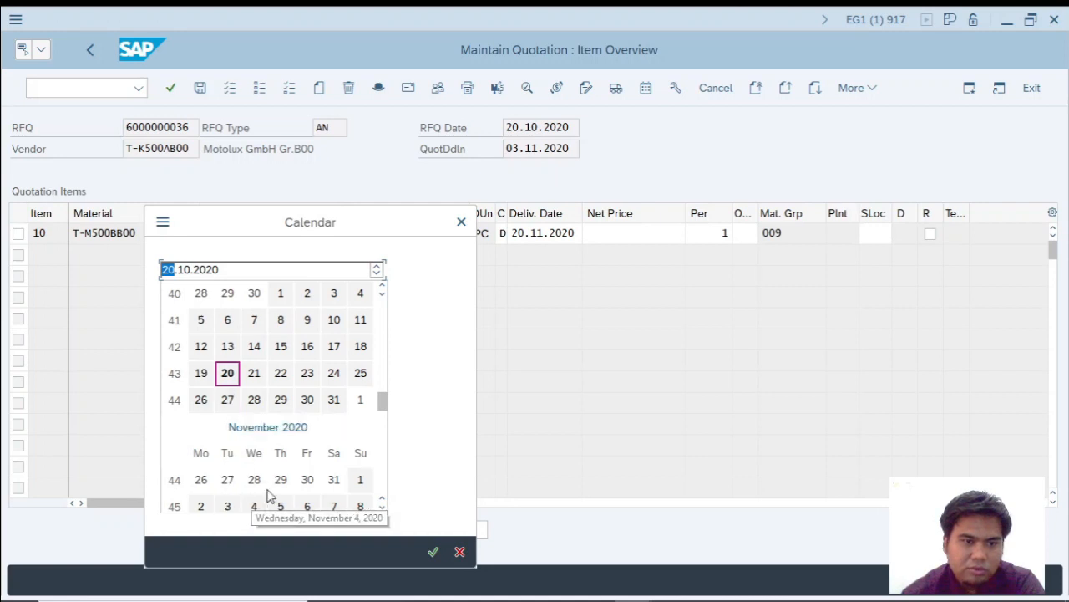
pyautogui.scroll(-1, 268, 493)
pyautogui.click(227, 479)
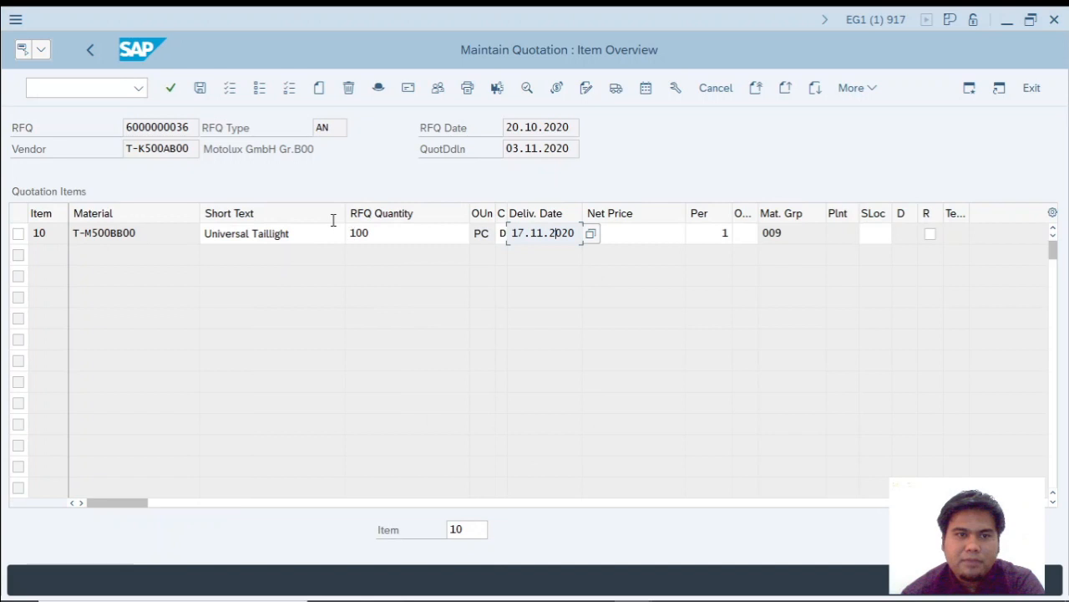
# Open the conditions of item 10 and add gross price PB00 with an amount of 90, as given in the PDF.
pyautogui.click(556, 89)
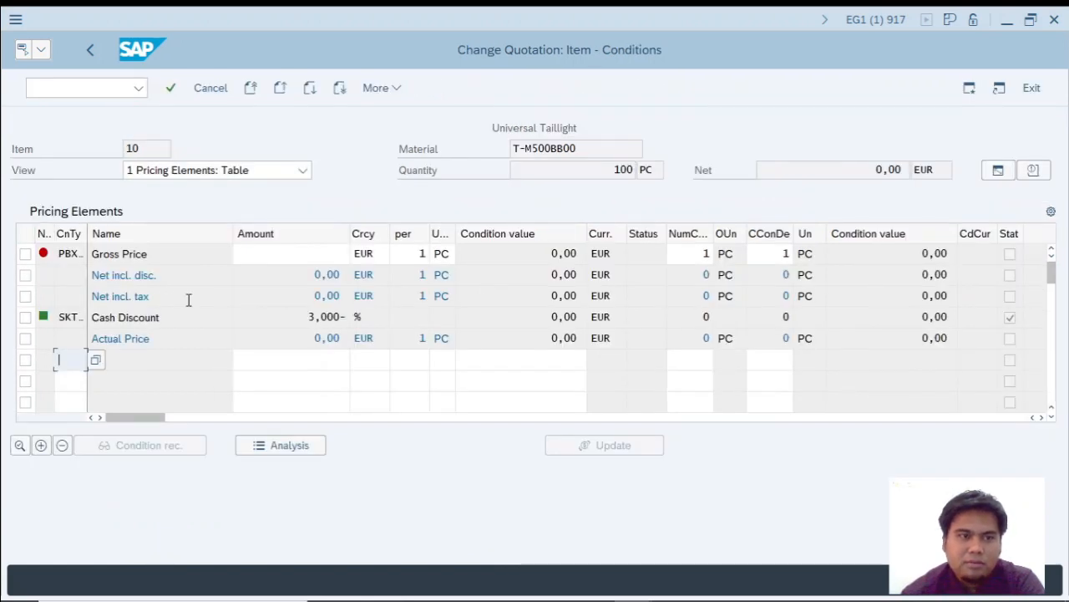
pyautogui.write('PB00')
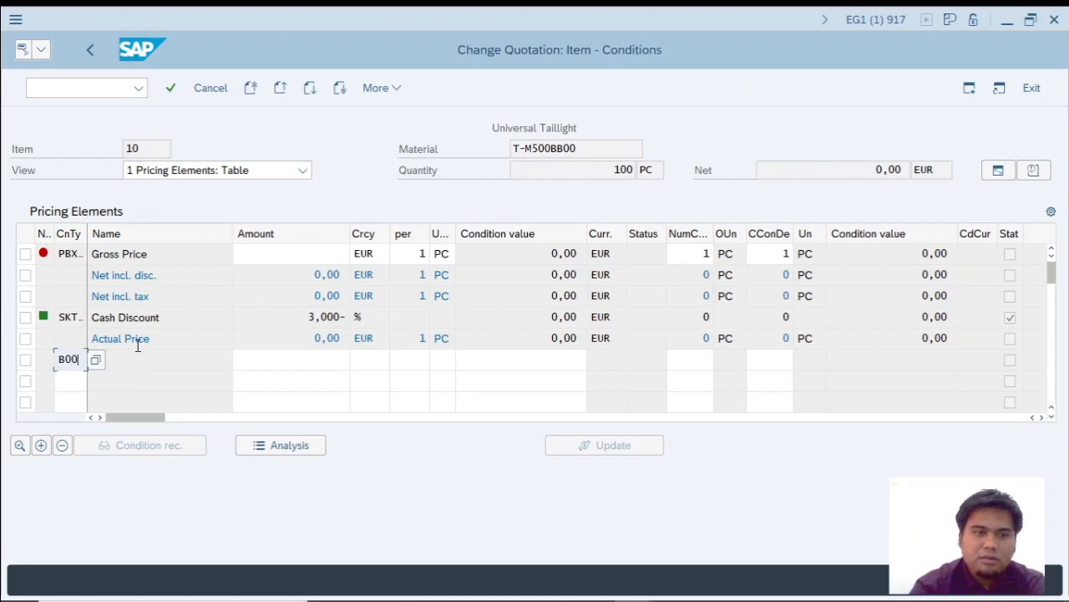
pyautogui.hotkey('alt', 'Tab')
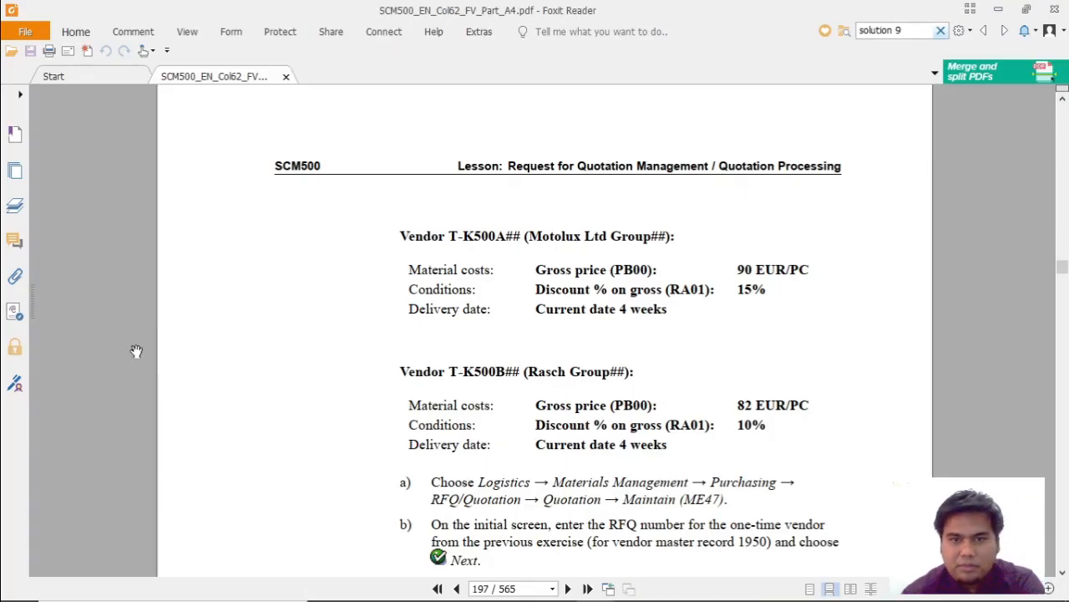
pyautogui.hotkey('alt', 'Tab')
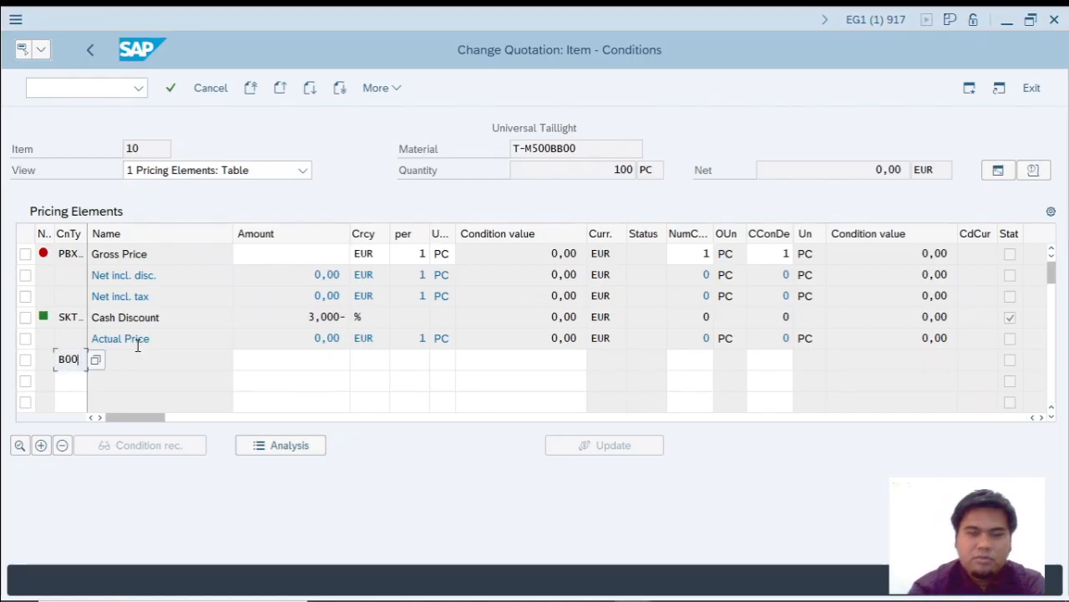
pyautogui.click(319, 368)
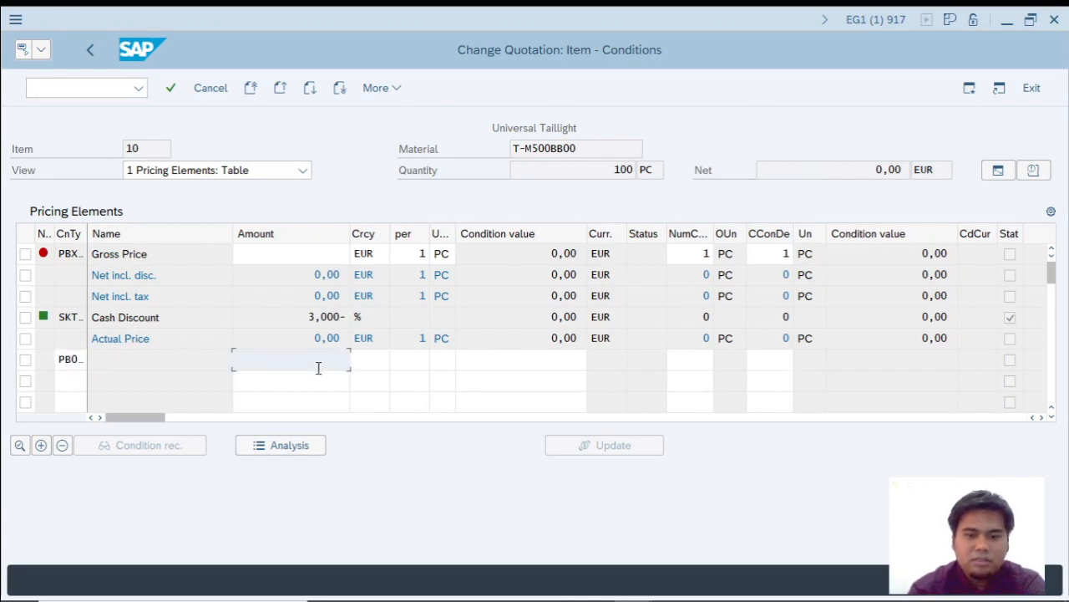
# Add discount condition RA01 with an amount of 15 to the pricing elements, checking the Motolux values in the PDF.
pyautogui.click(72, 380)
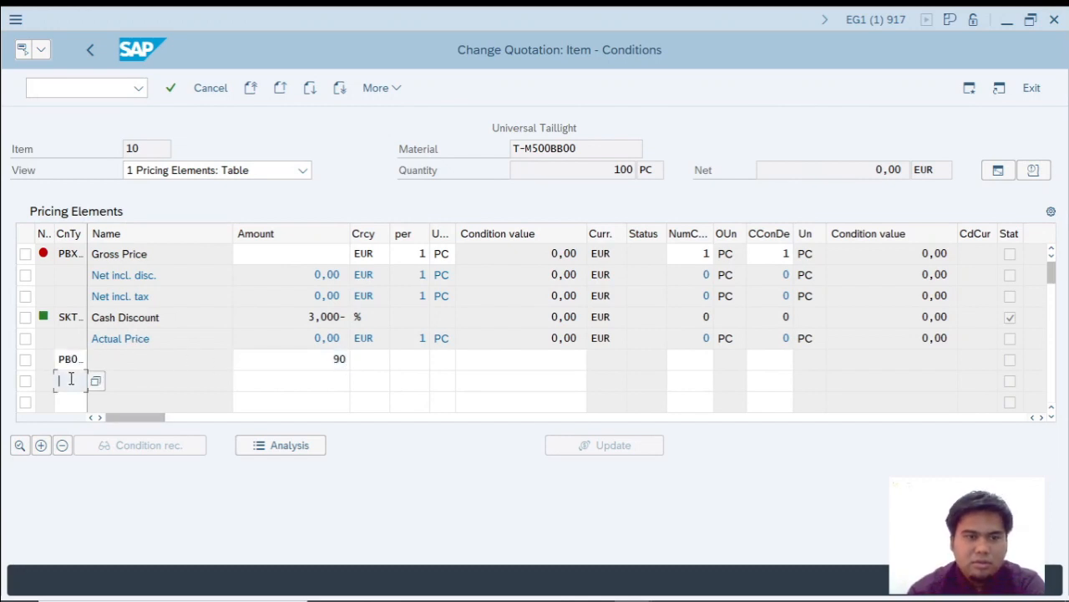
pyautogui.hotkey('alt', 'Tab')
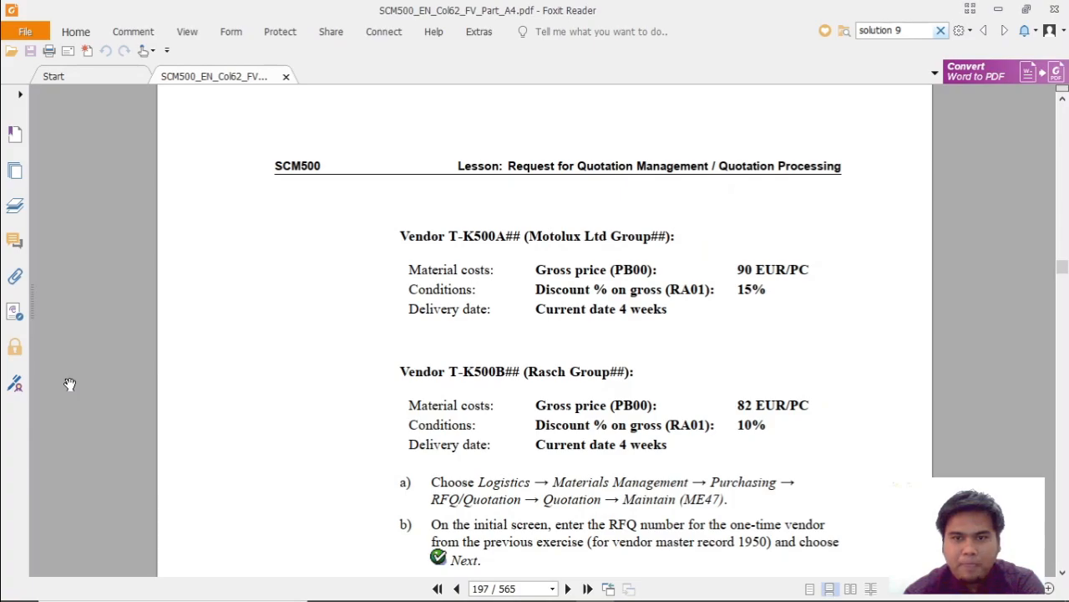
pyautogui.hotkey('alt', 'Tab')
pyautogui.write('RA01')
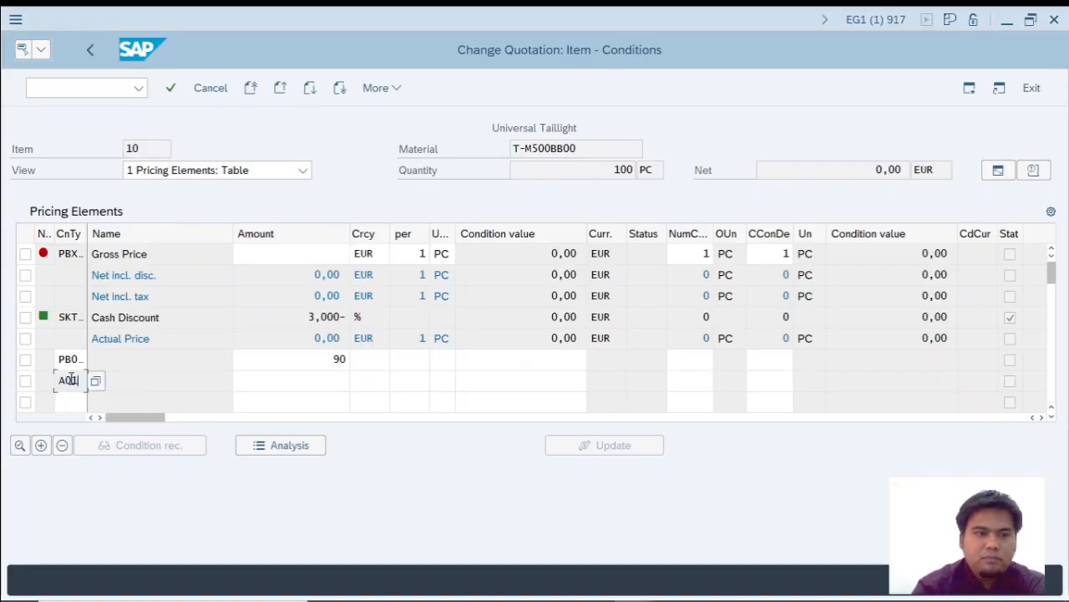
pyautogui.click(303, 381)
pyautogui.hotkey('alt', 'Tab')
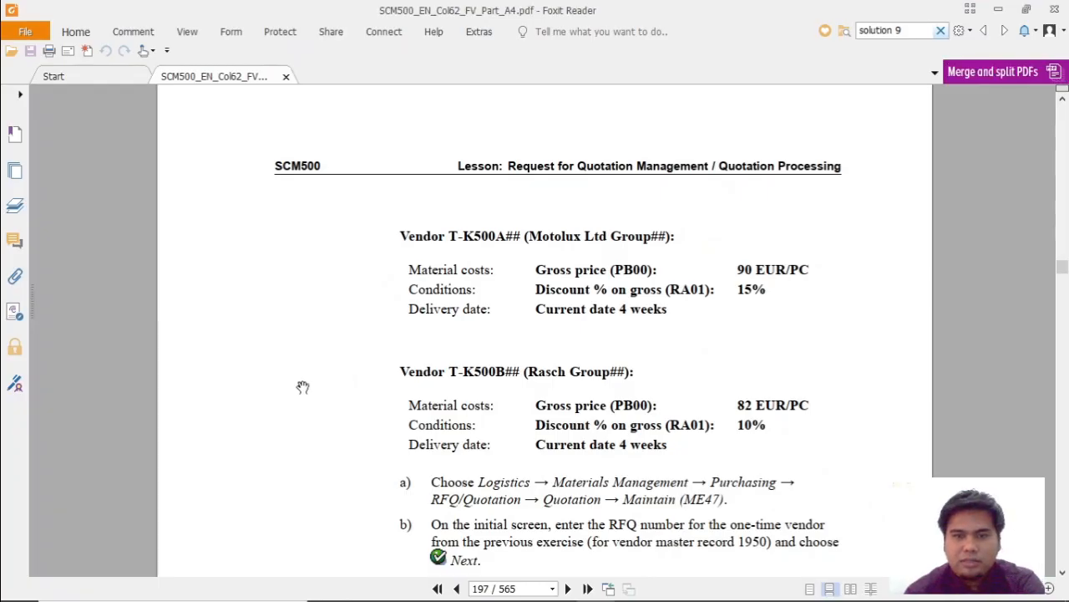
pyautogui.hotkey('alt', 'Tab')
pyautogui.write('15')
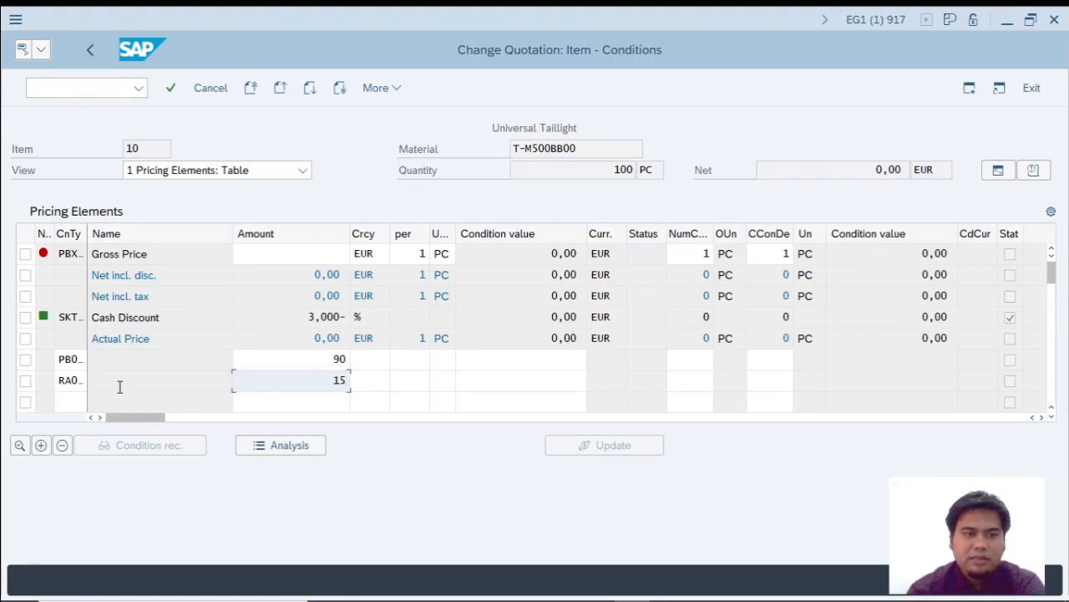
pyautogui.hotkey('alt', 'Tab')
pyautogui.hotkey('alt', 'Tab')
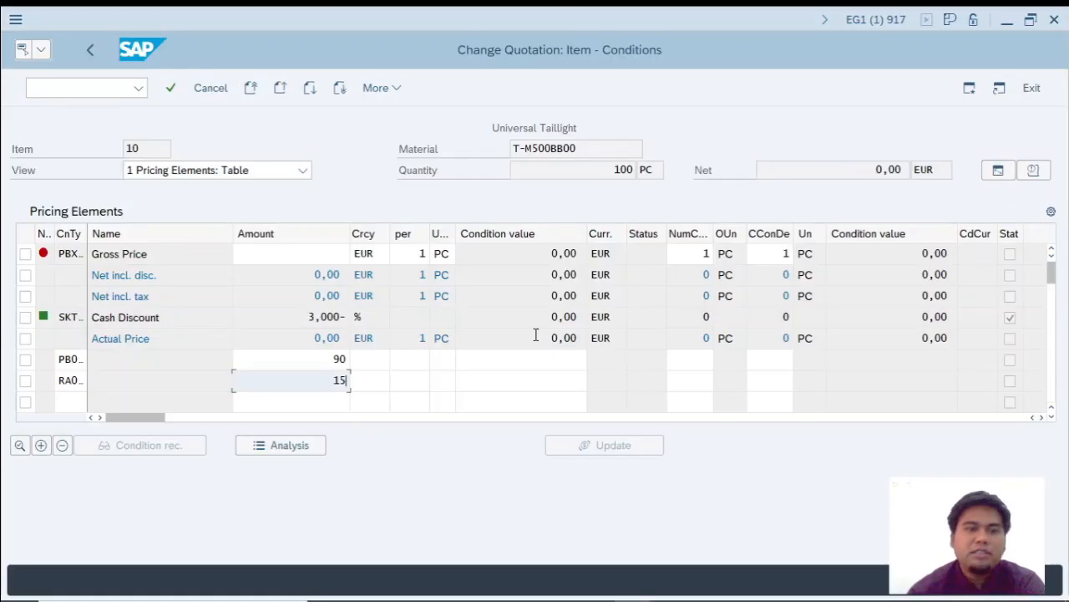
# Confirm the entered conditions, return to the item overview and save the Motolux quotation.
pyautogui.press('Return')
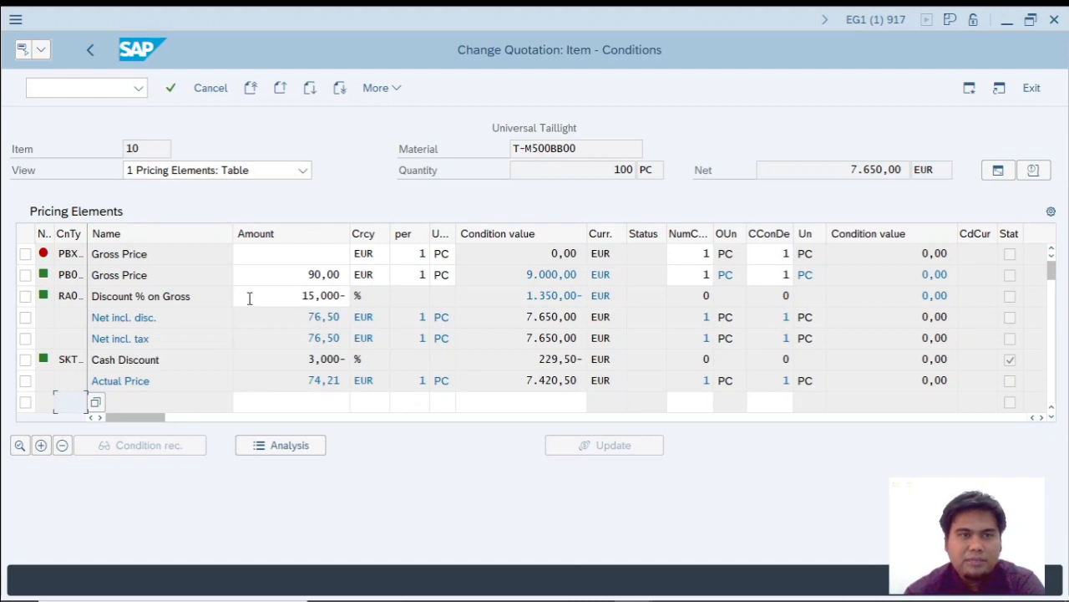
pyautogui.click(92, 54)
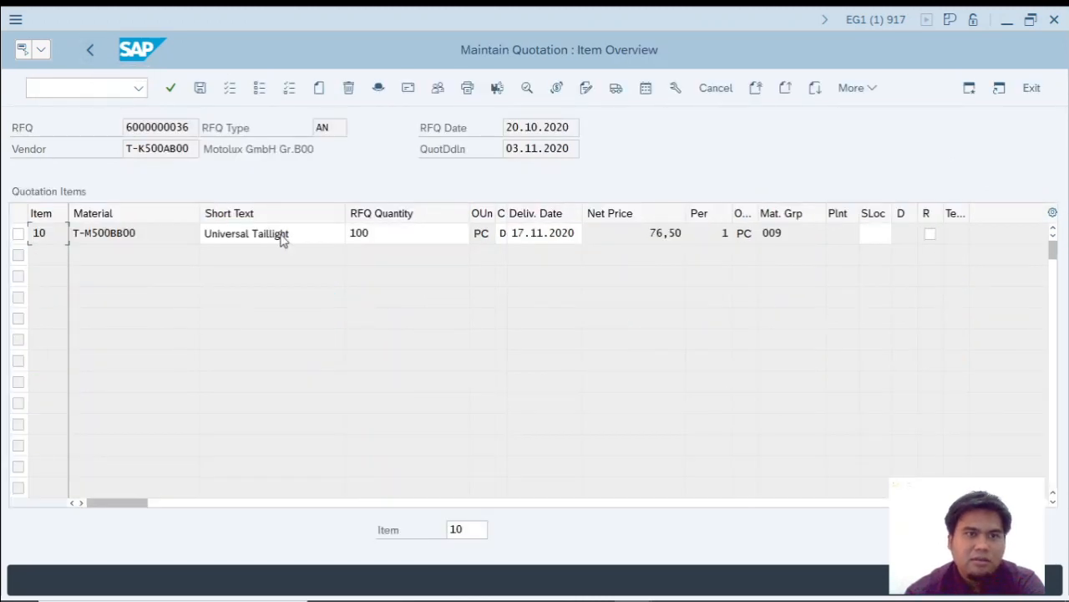
pyautogui.click(201, 90)
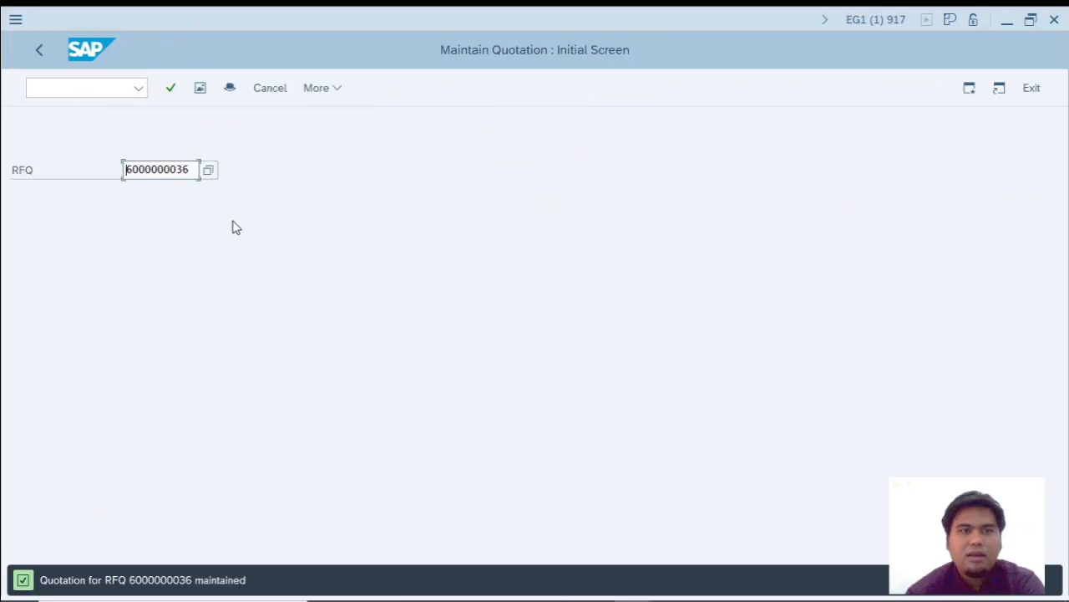
# Find the Rasch vendor's RFQ through the RFQ number search and open its quotation for maintenance.
pyautogui.press('F4')
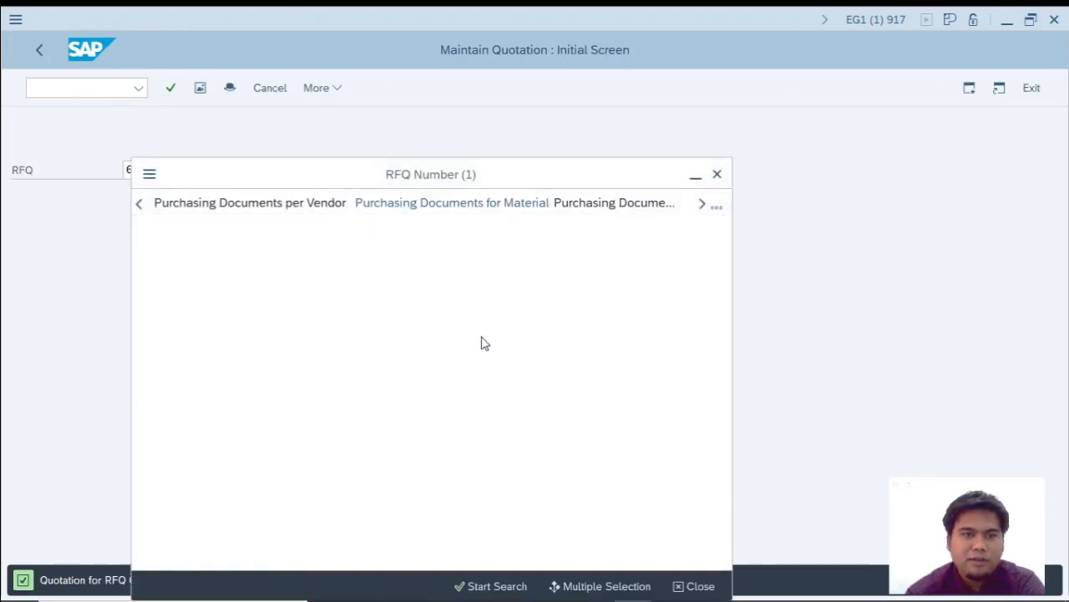
pyautogui.press('Return')
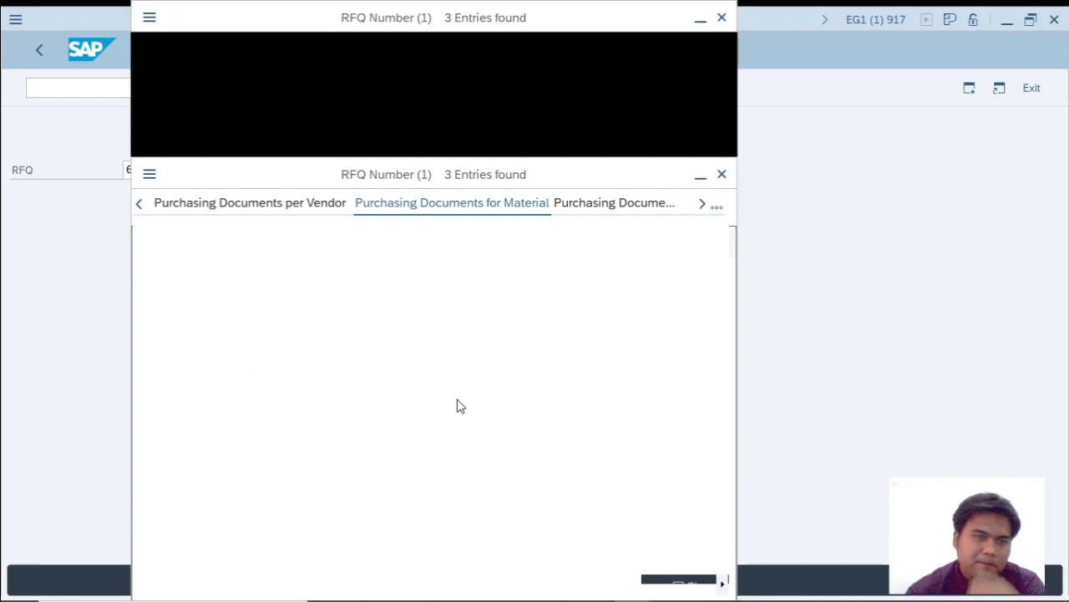
pyautogui.doubleClick(183, 237)
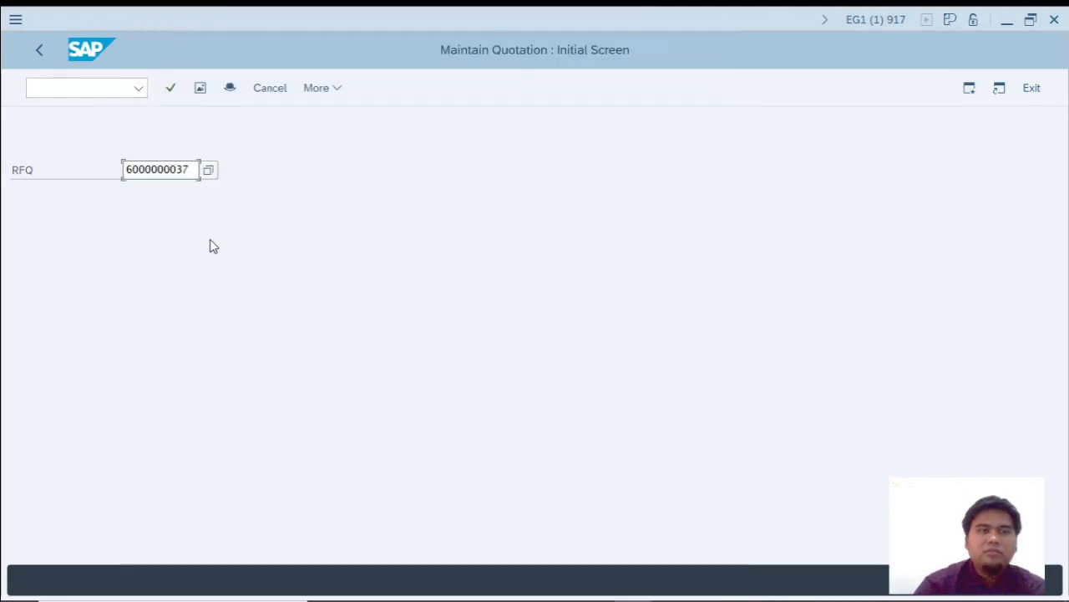
pyautogui.press('Return')
# Check the Rasch delivery terms in the PDF and set item 10's delivery date to 17.11.2020, four weeks from the current date.
pyautogui.hotkey('alt', 'Tab')
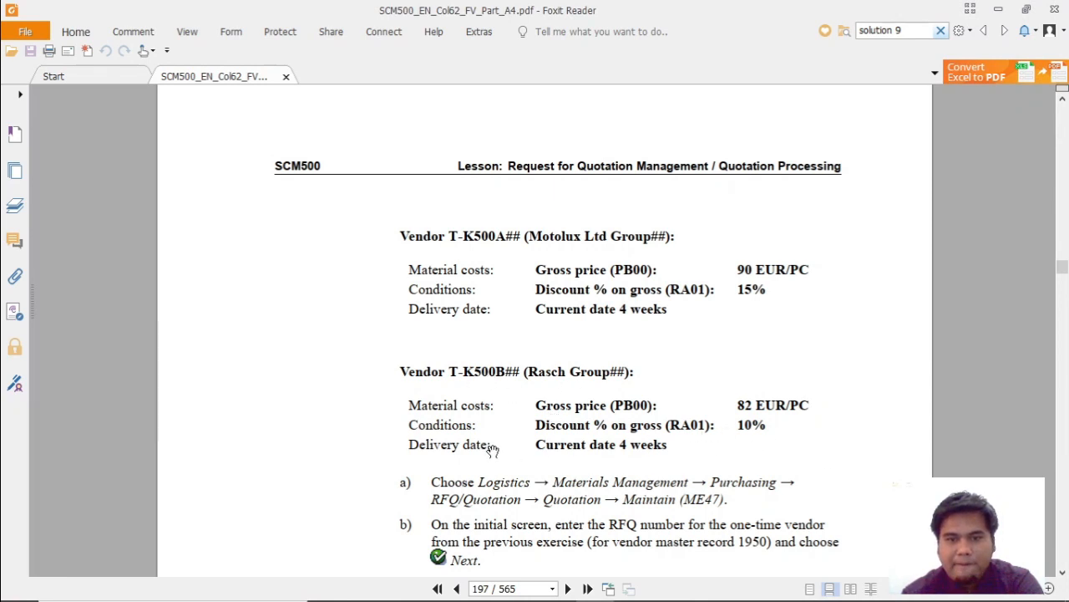
pyautogui.hotkey('alt', 'Tab')
pyautogui.hotkey('alt', 'Tab')
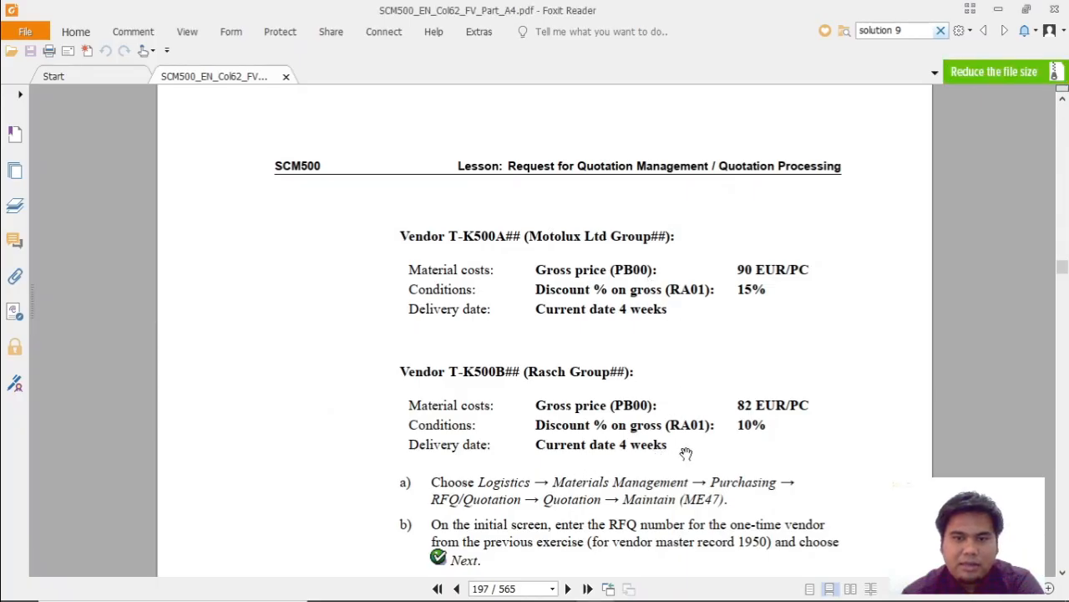
pyautogui.hotkey('alt', 'Tab')
pyautogui.click(552, 235)
pyautogui.click(593, 238)
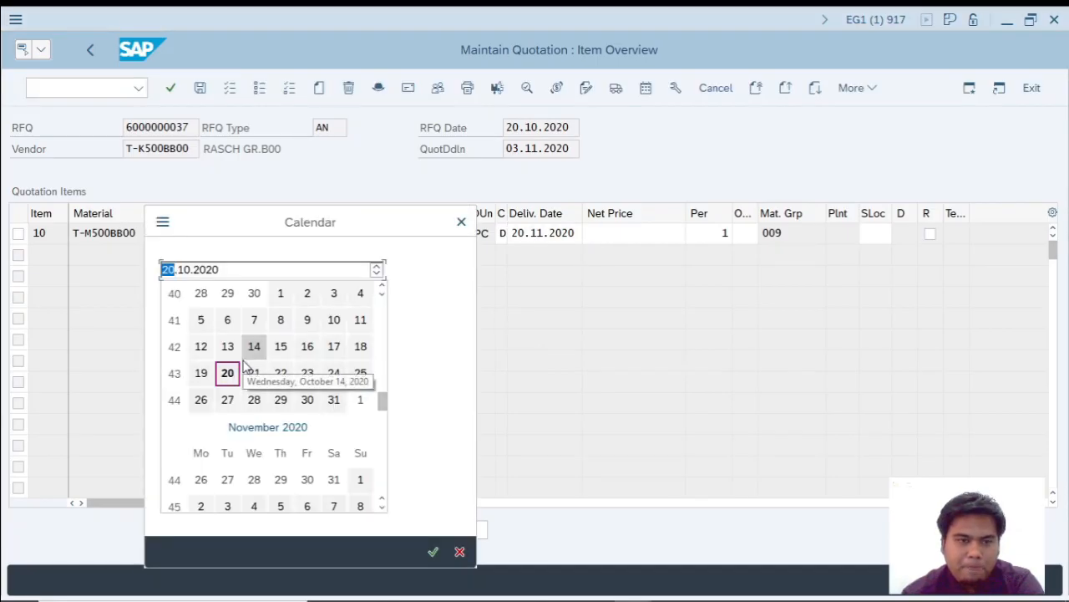
pyautogui.scroll(-1, 227, 452)
pyautogui.doubleClick(227, 477)
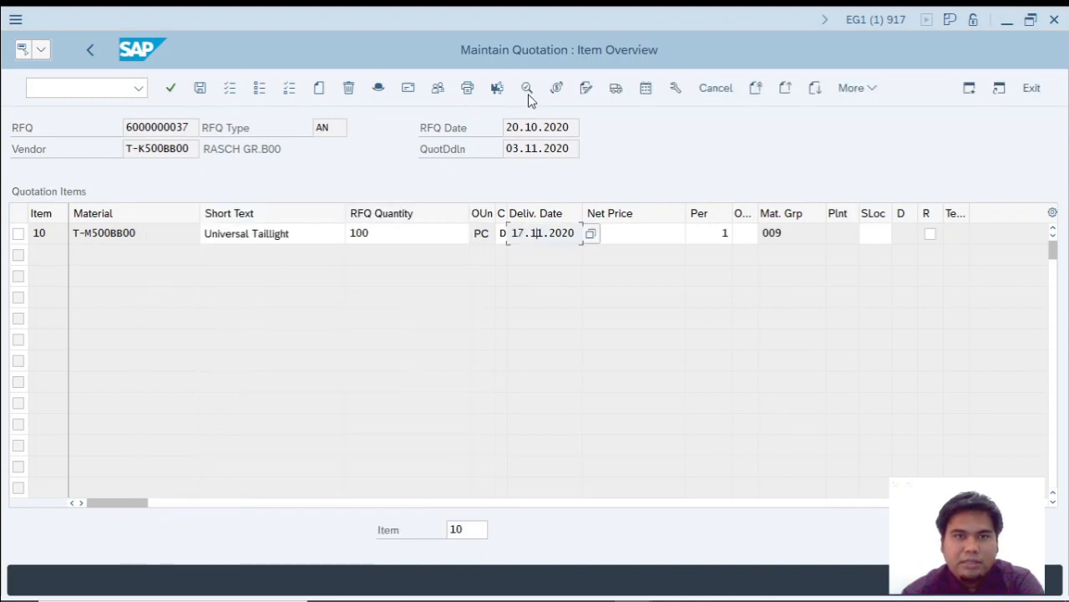
# Open the conditions of item 10 and add gross price PB00 with an amount of 82, as listed for Rasch in the PDF.
pyautogui.click(556, 88)
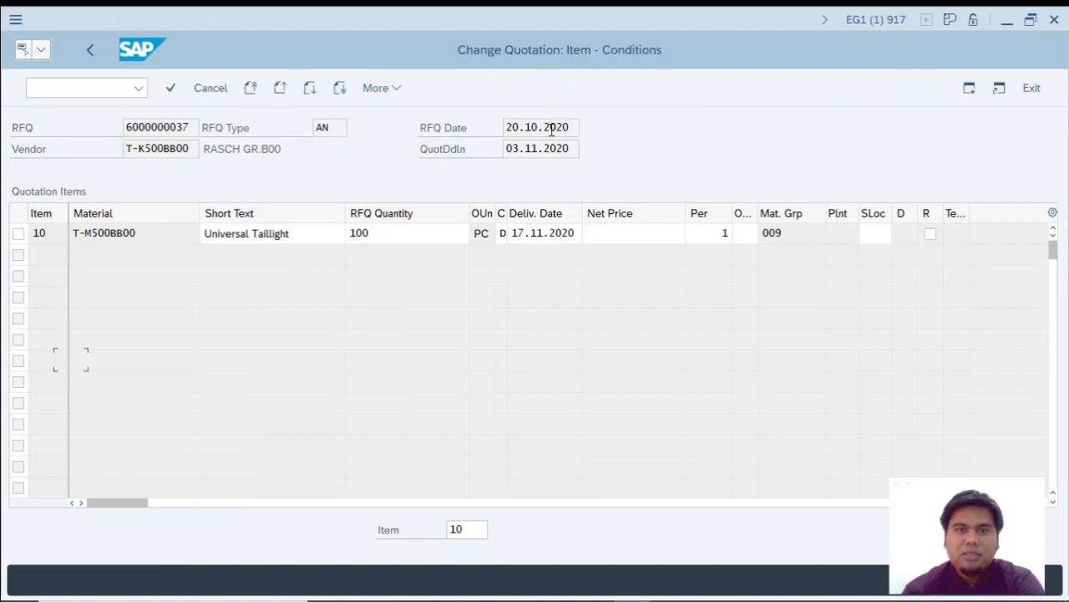
pyautogui.write('pb00')
pyautogui.hotkey('alt', 'Tab')
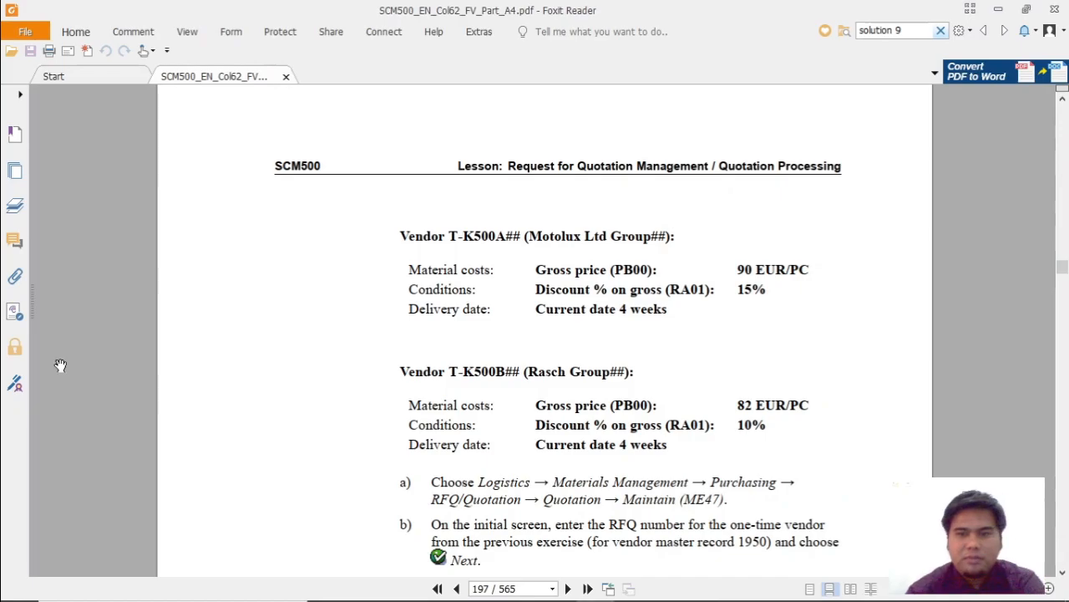
pyautogui.hotkey('alt', 'Tab')
pyautogui.click(330, 357)
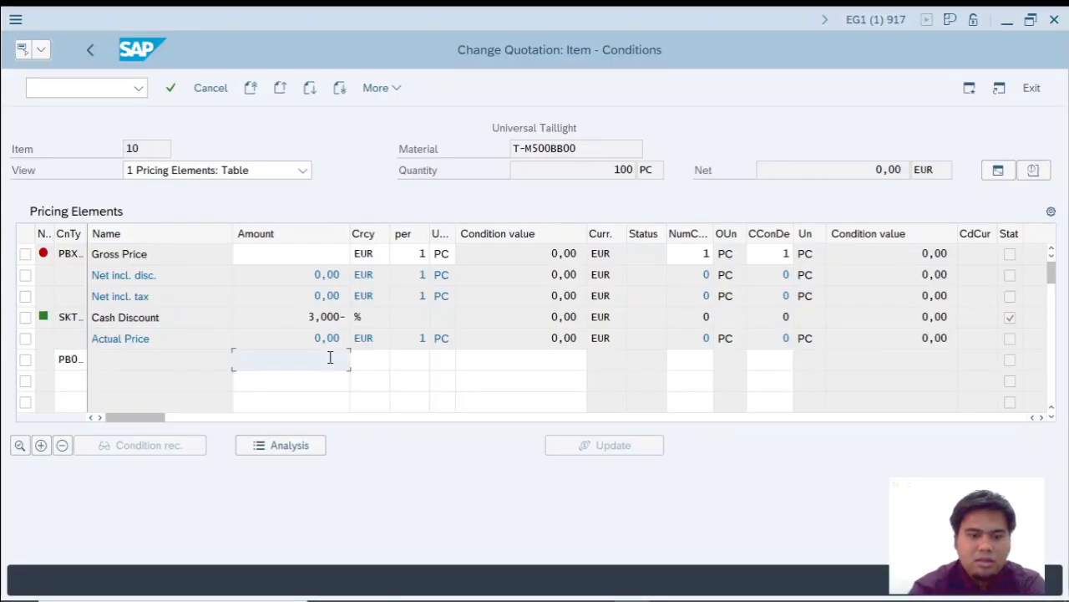
pyautogui.write('82')
# Add discount condition RA01 with an amount of 10 below the gross price, checking it against the Rasch values in the PDF.
pyautogui.hotkey('alt', 'Tab')
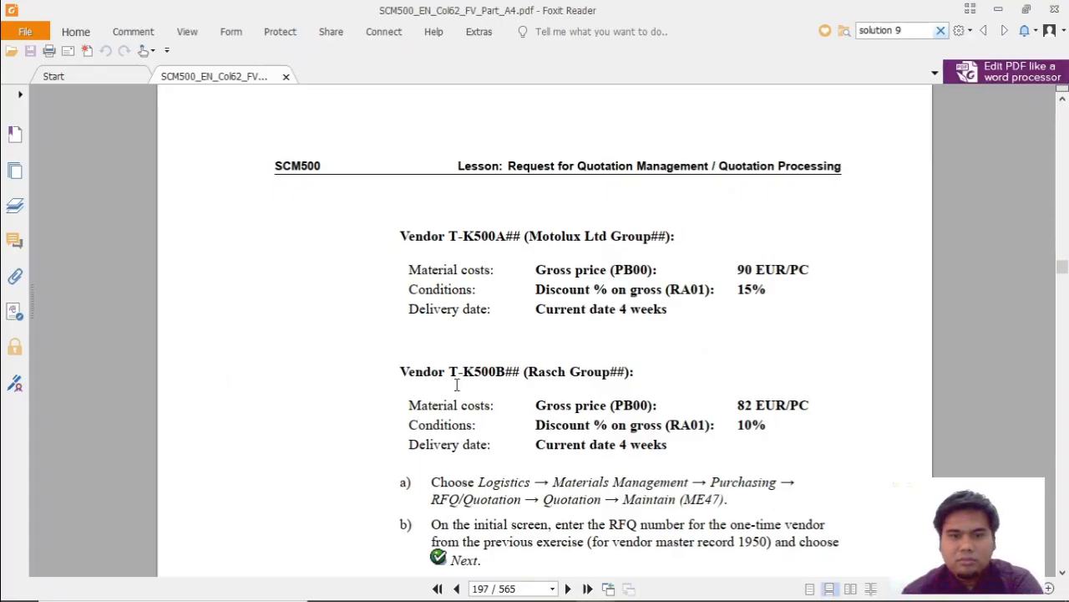
pyautogui.hotkey('alt', 'Tab')
pyautogui.click(72, 381)
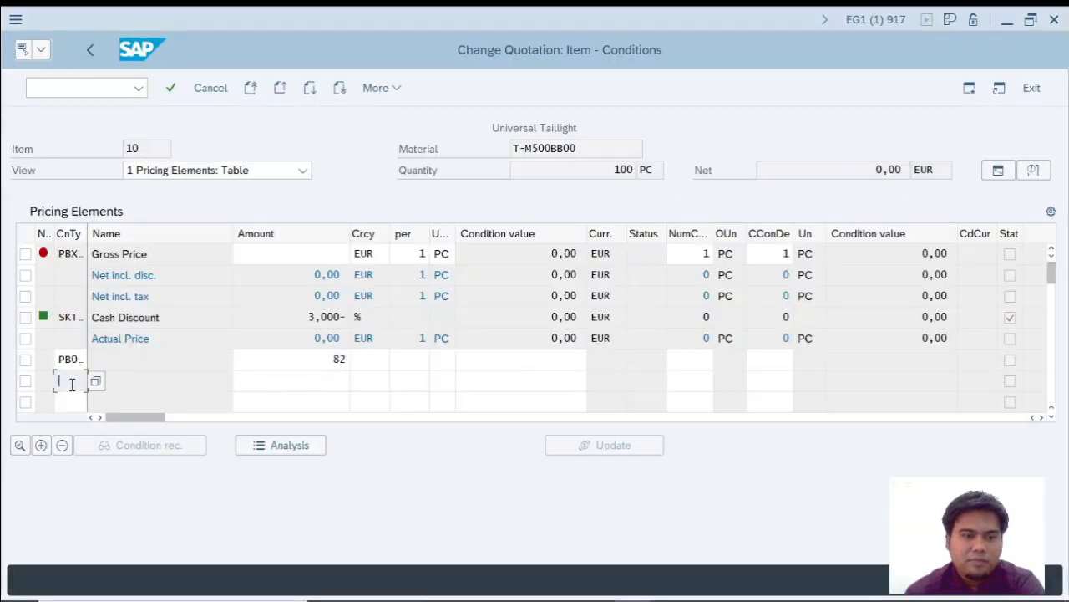
pyautogui.write('RA01')
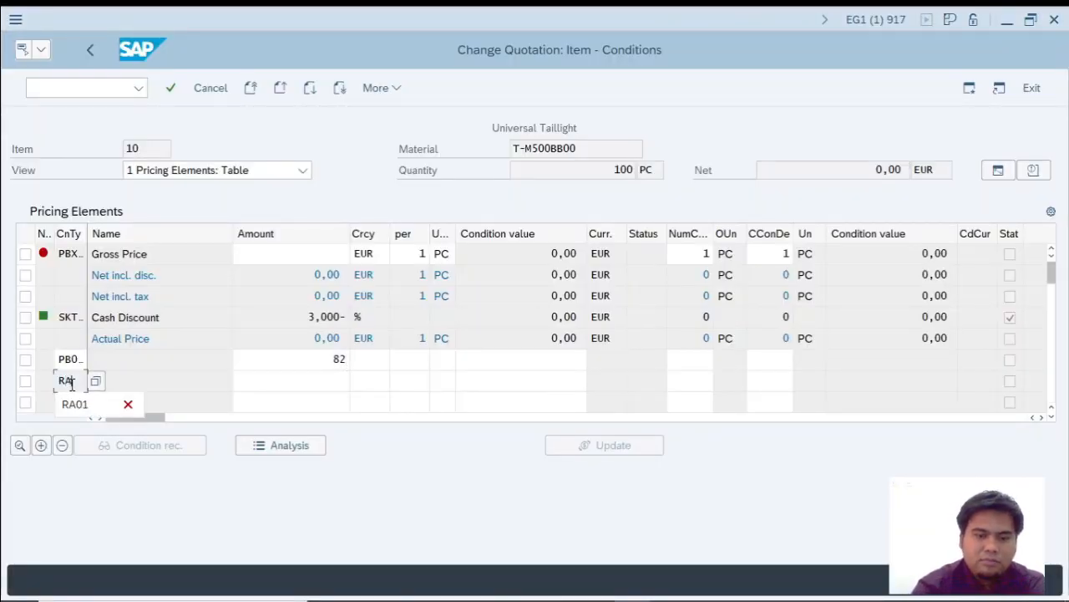
pyautogui.click(299, 382)
pyautogui.write('10')
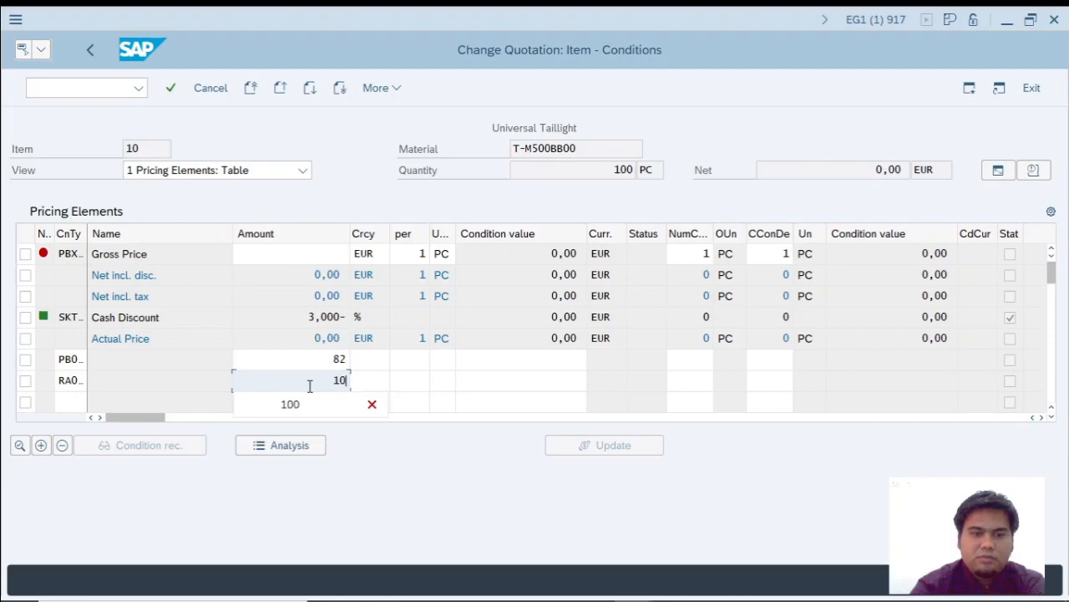
pyautogui.hotkey('alt', 'Tab')
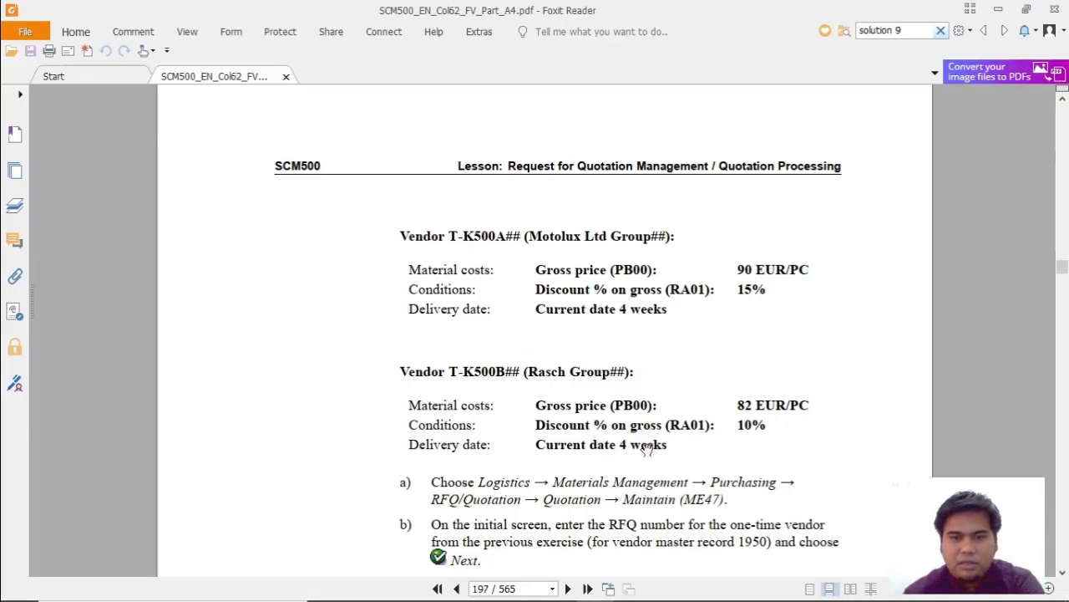
pyautogui.hotkey('alt', 'Tab')
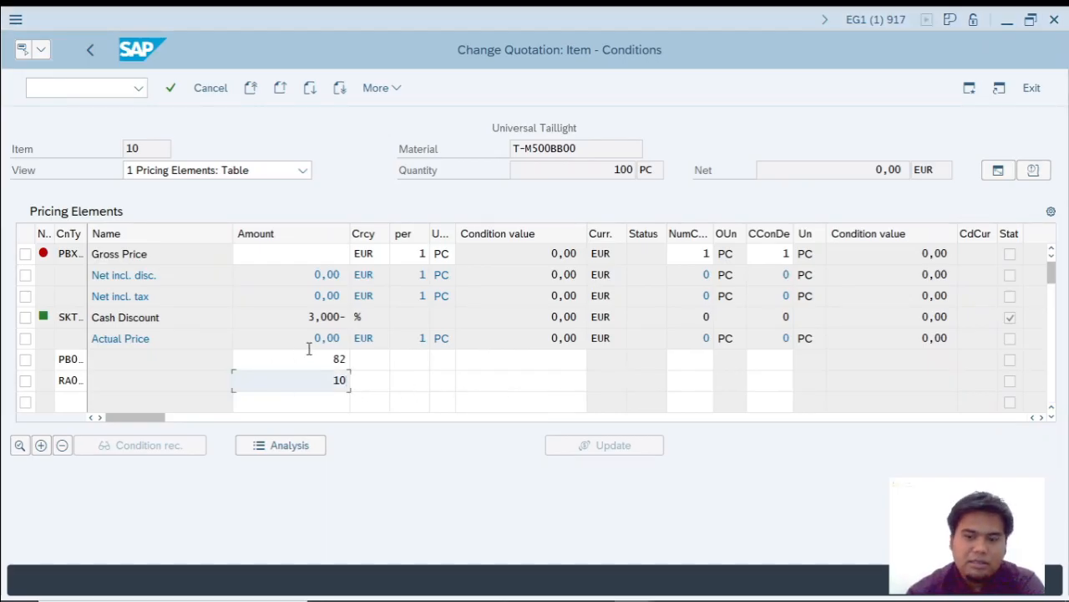
# Confirm the Rasch conditions, return to the item overview and save the quotation.
pyautogui.press('Return')
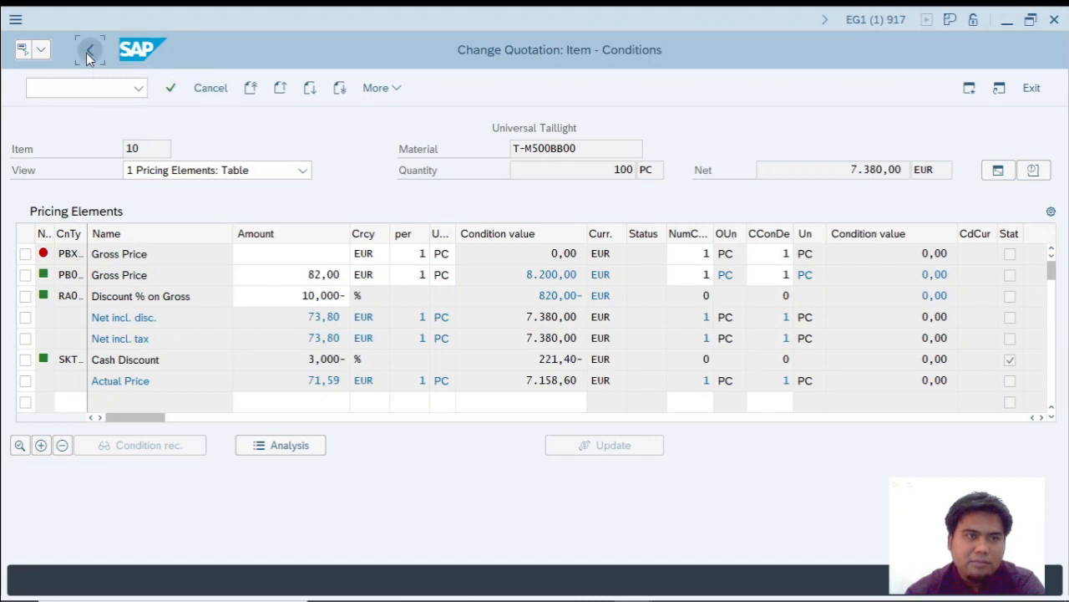
pyautogui.click(89, 52)
pyautogui.click(200, 89)
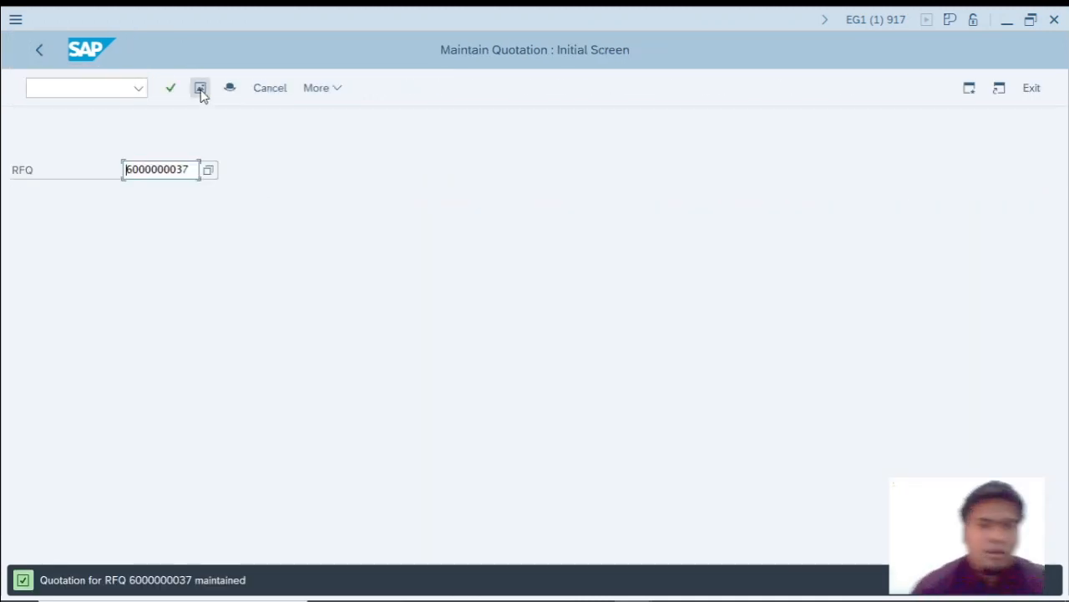
# Review the vendor terms in the PDF, switch to the PowerPoint presentation and show the Conditions slide full screen.
pyautogui.hotkey('alt', 'Tab')
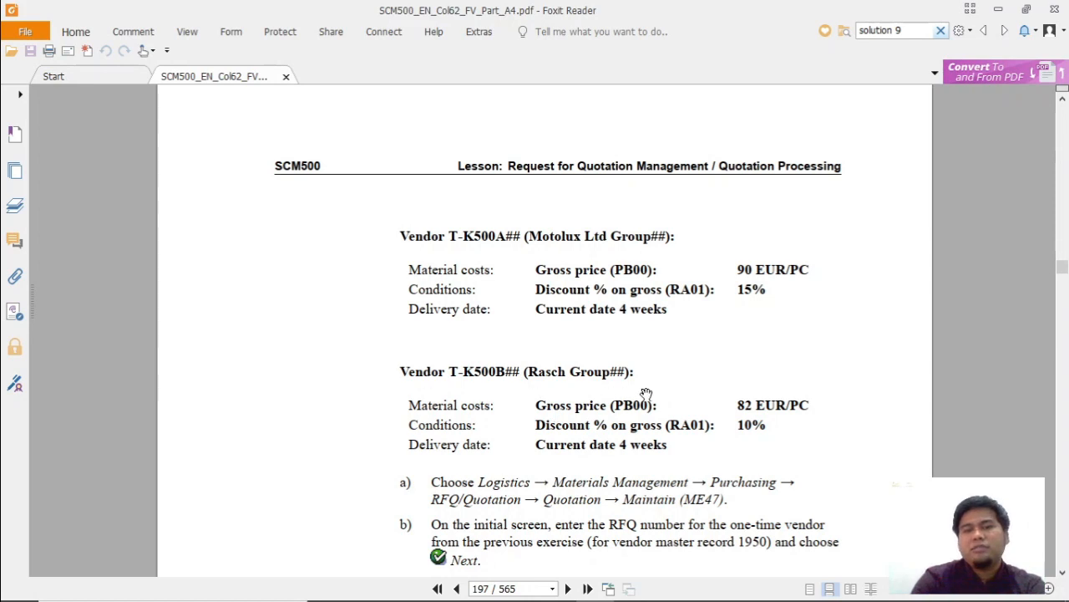
pyautogui.scroll(3, 556, 310)
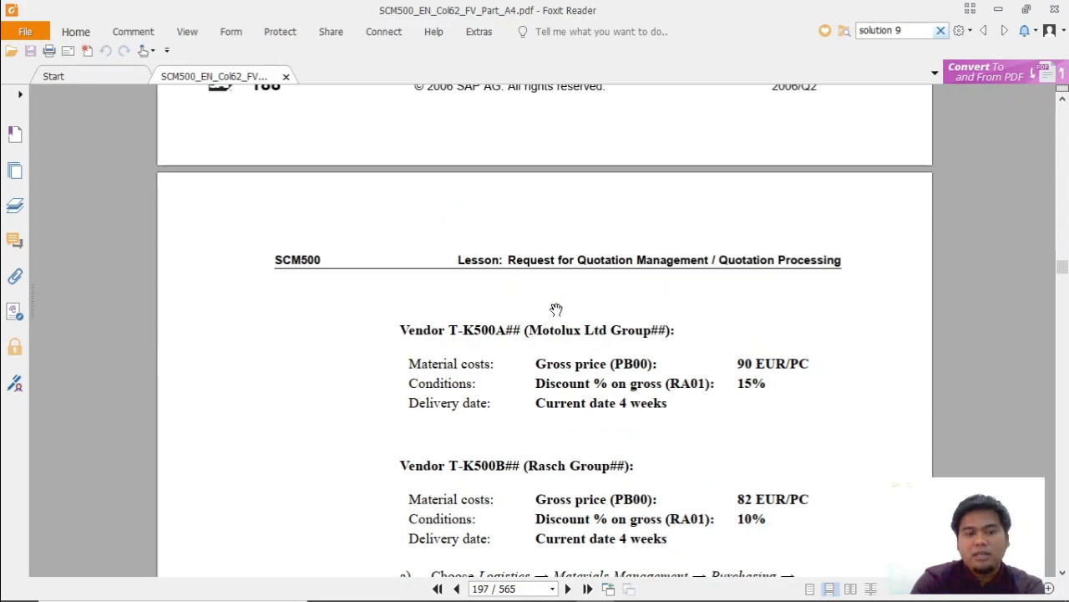
pyautogui.hotkey('alt', 'Tab')
pyautogui.hotkey('alt', 'Tab')
pyautogui.hotkey('alt', 'Tab')
pyautogui.hotkey('alt', 'Tab')
pyautogui.hotkey('alt', 'Tab')
pyautogui.hotkey('alt', 'Tab')
pyautogui.hotkey('alt', 'Tab')
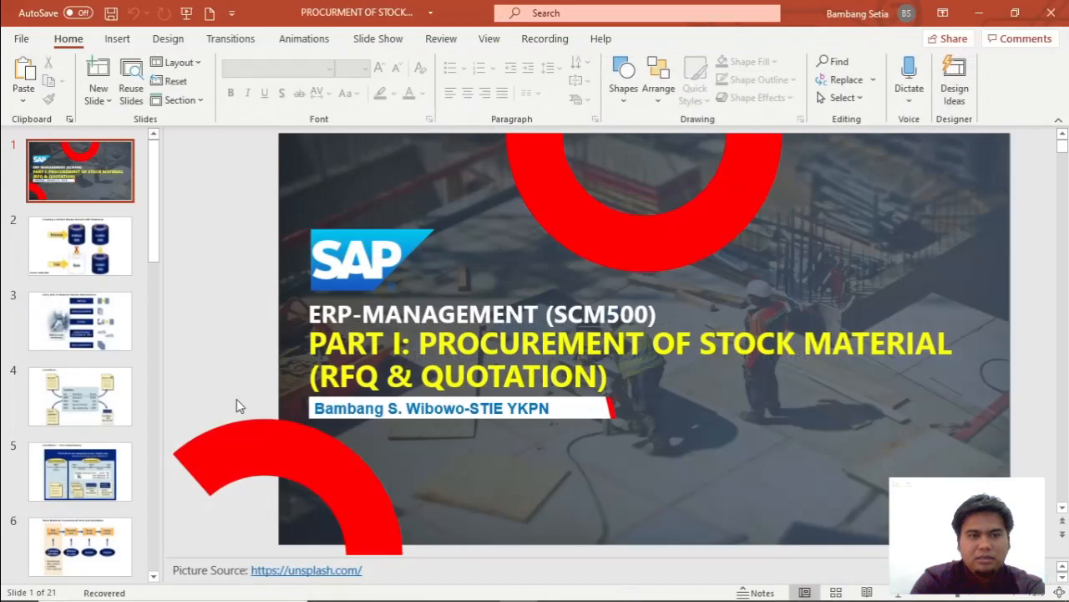
pyautogui.click(89, 394)
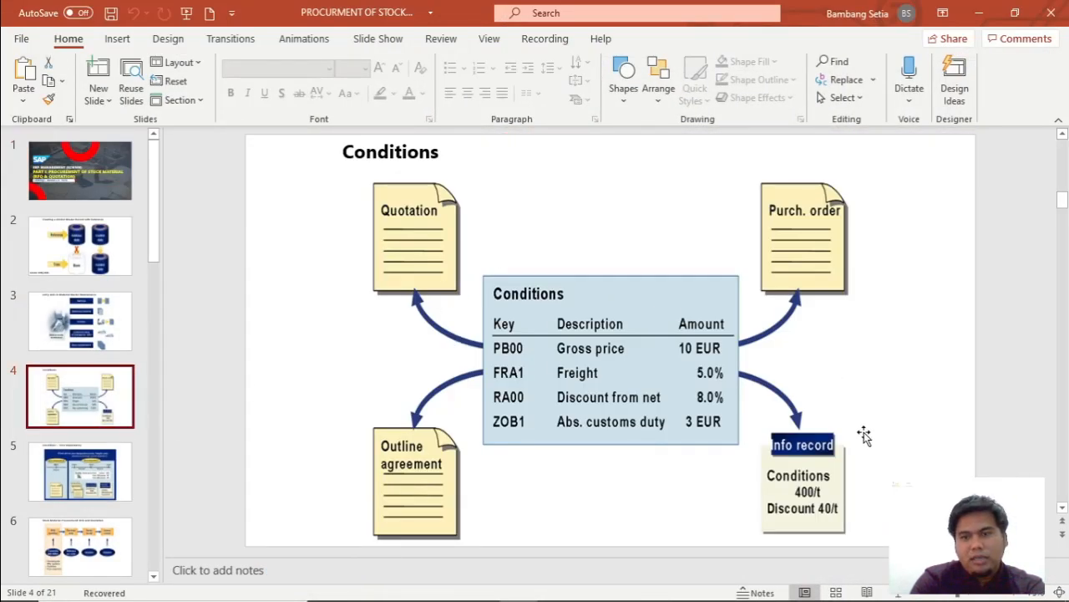
pyautogui.click(899, 592)
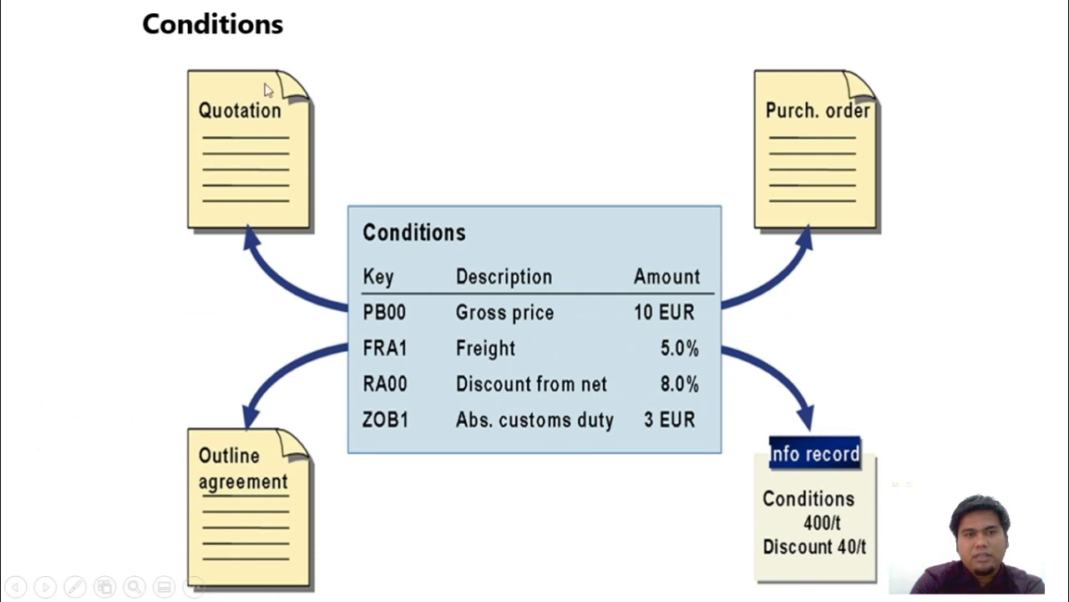